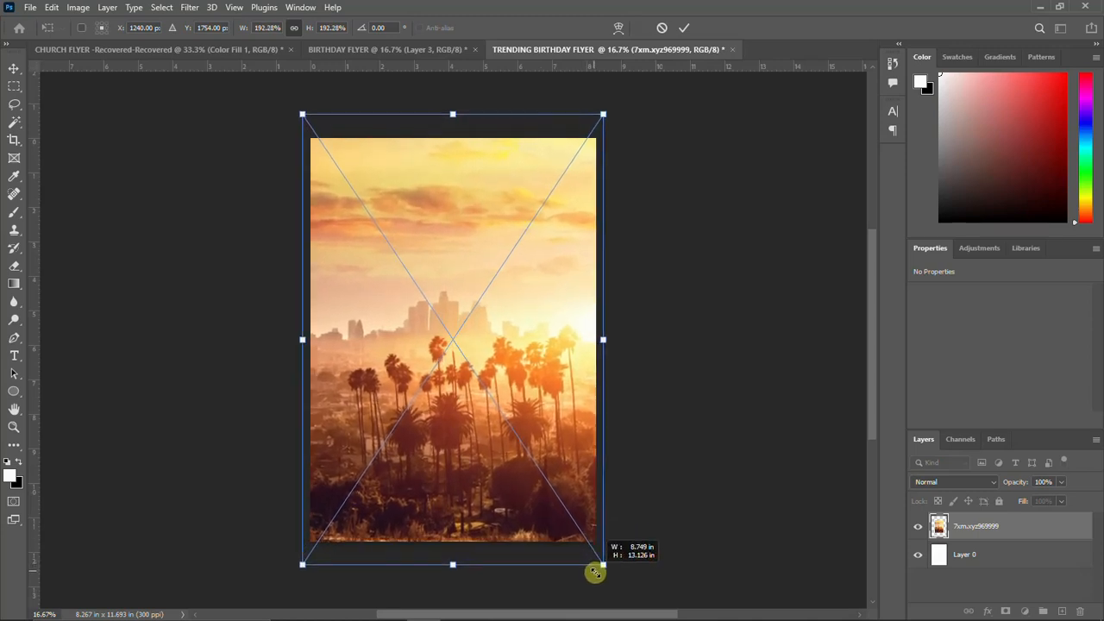
Commit the sunset background's resize and apply a Gaussian Blur with a 30-pixel radius to it.
key(Return)
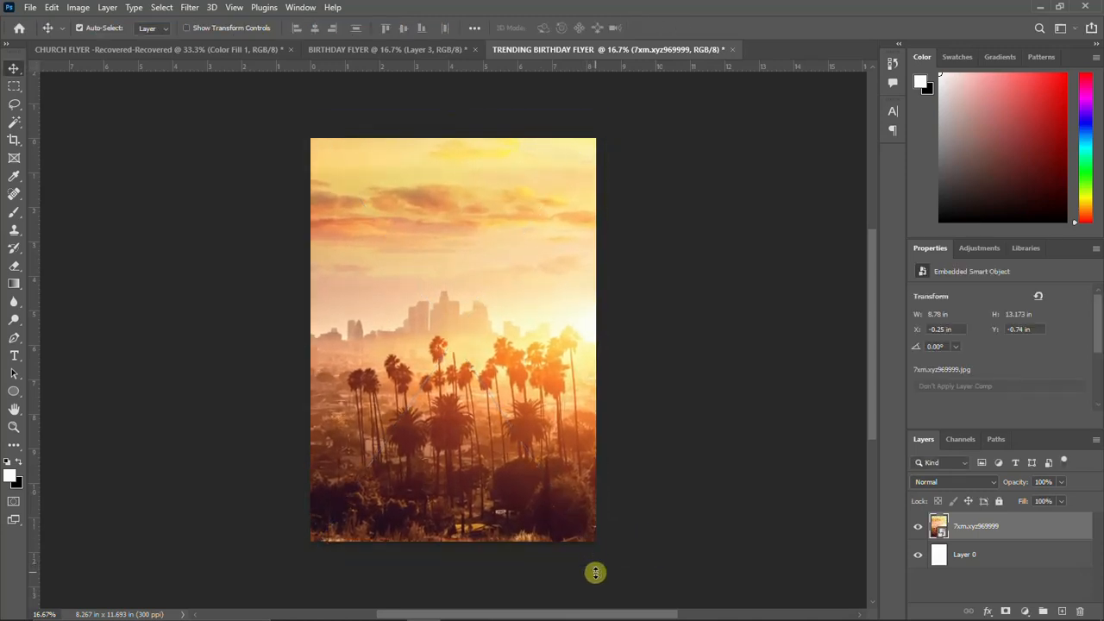
click(191, 6)
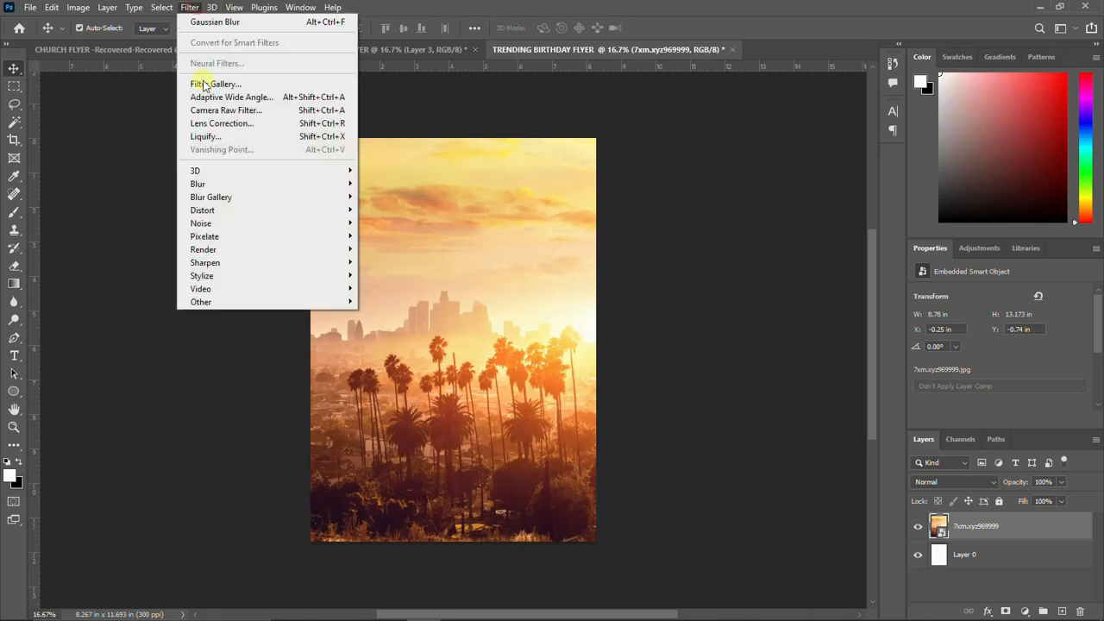
mouse_move(219, 183)
click(379, 236)
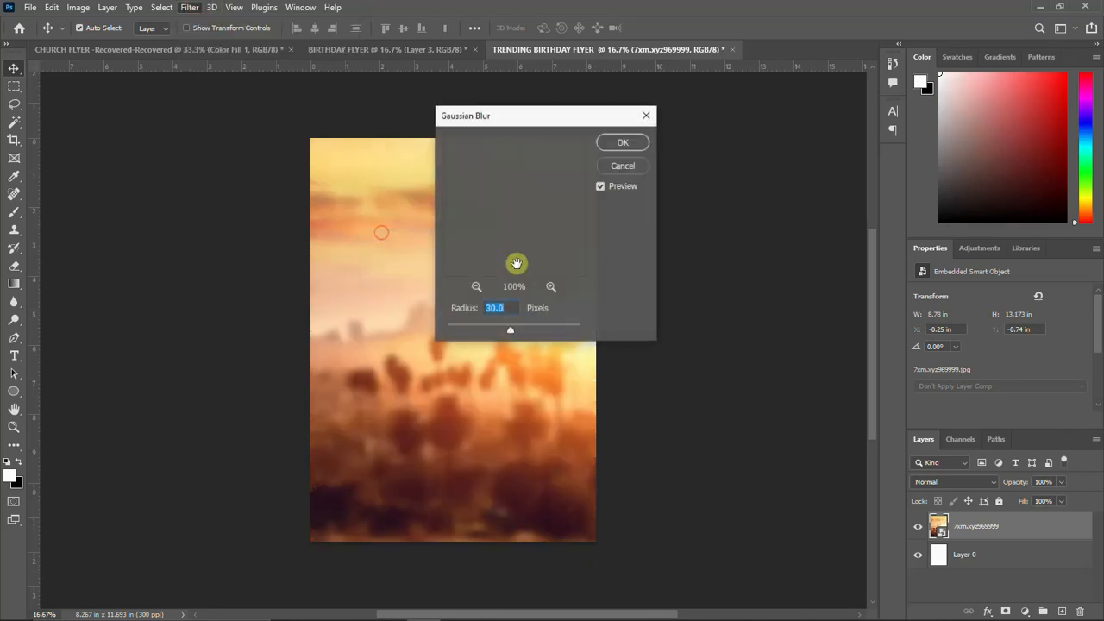
click(639, 143)
click(1088, 526)
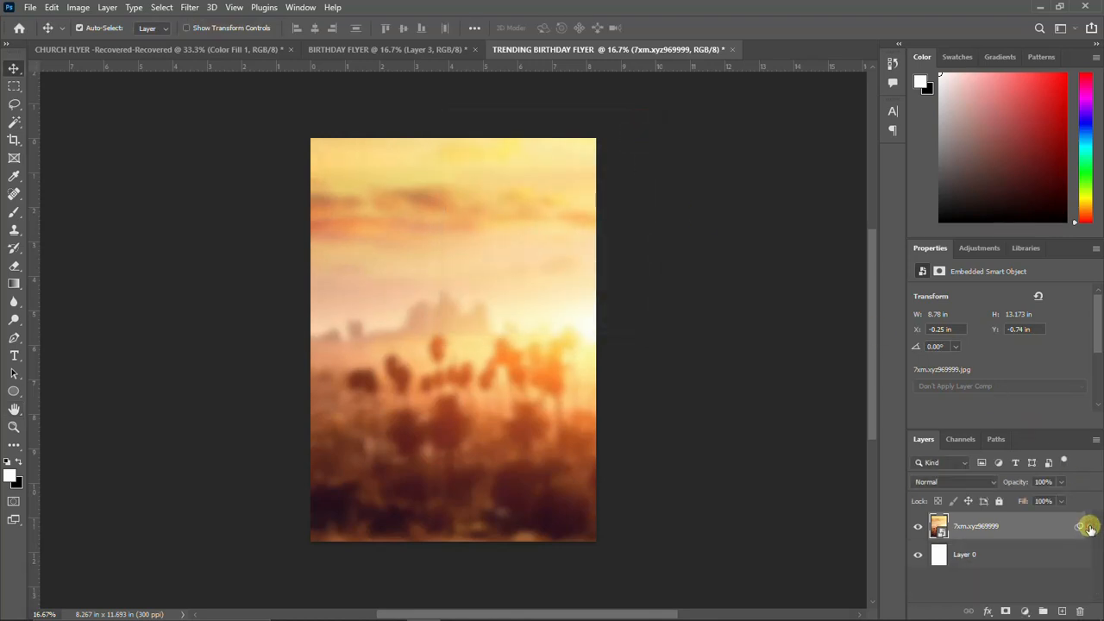
Place the woman's cutout portrait from the birthday flyer folder, scaled to about 136% and filling the upper page.
mouse_move(275, 612)
mouse_move(321, 608)
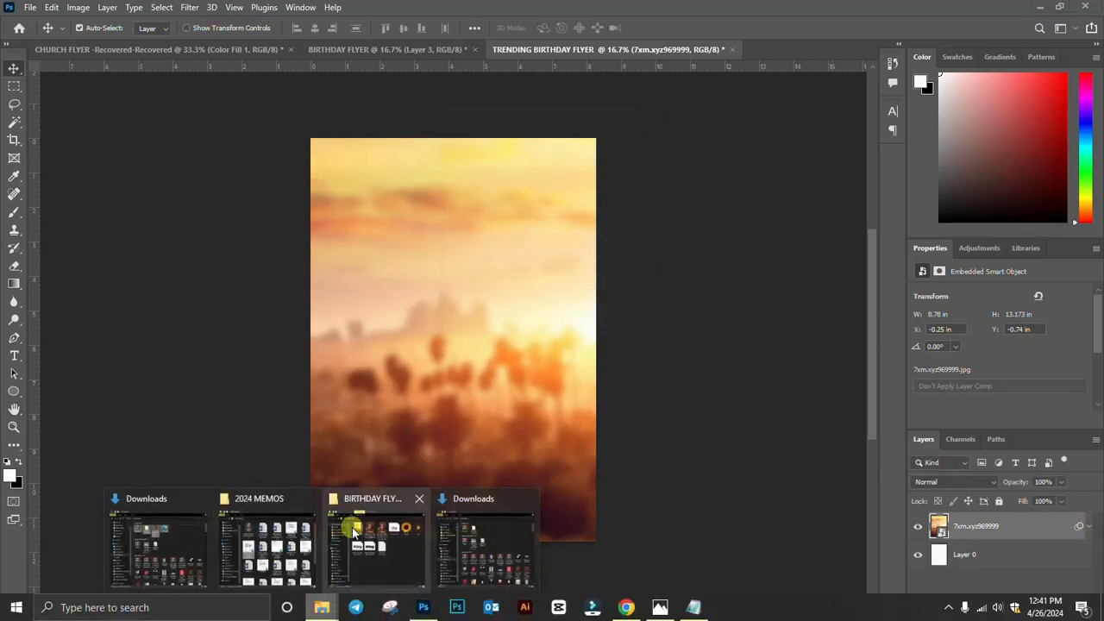
click(379, 556)
drag(637, 168, 328, 303)
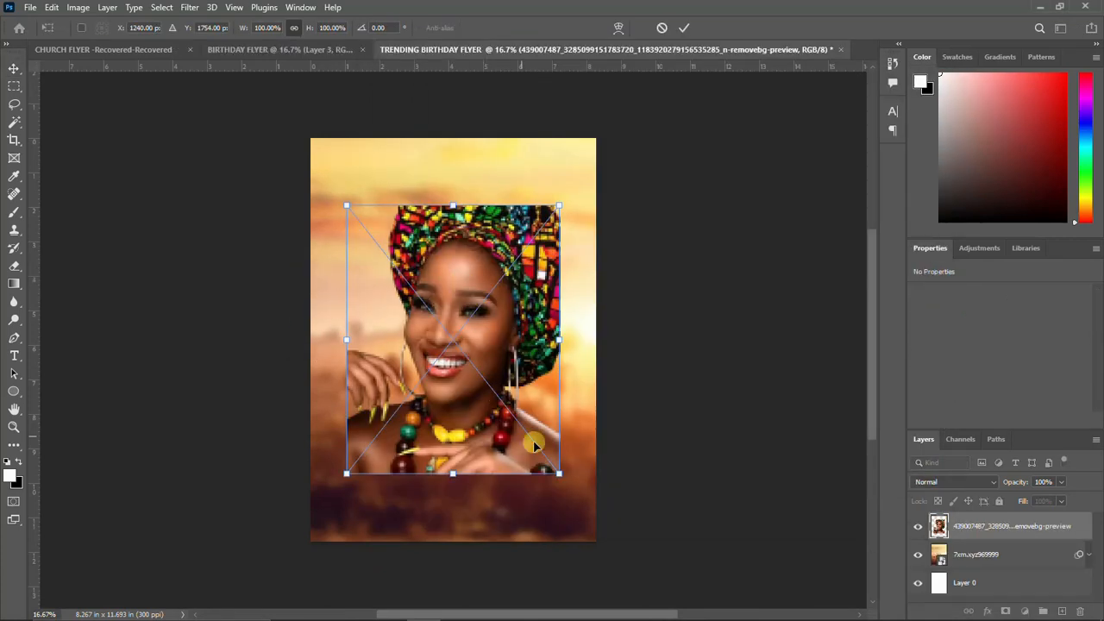
drag(559, 473, 611, 514)
drag(524, 420, 526, 395)
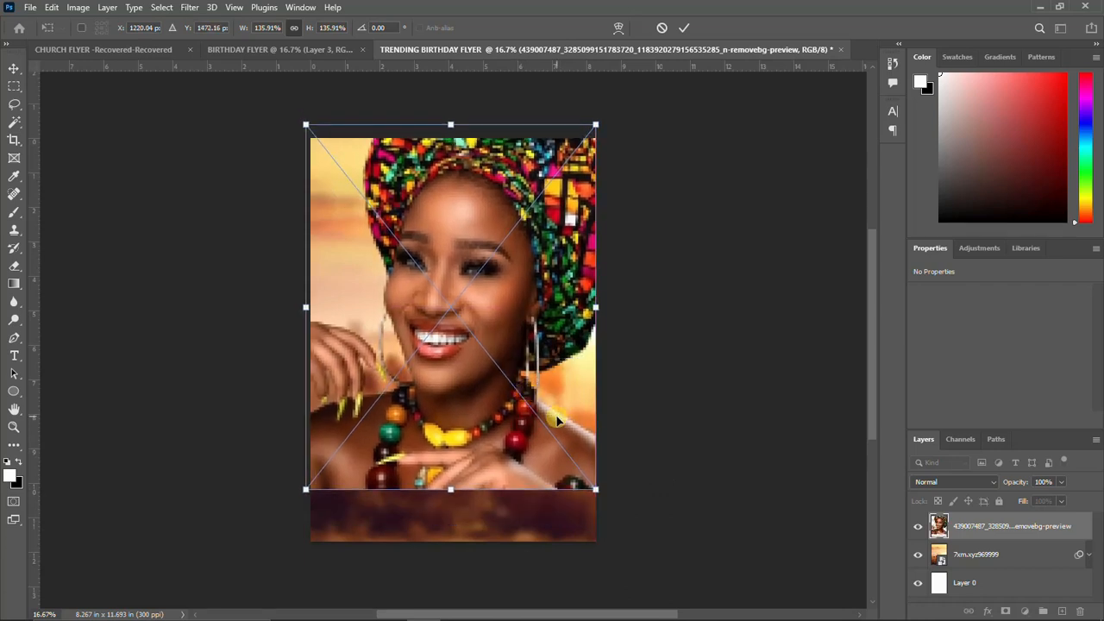
key(Return)
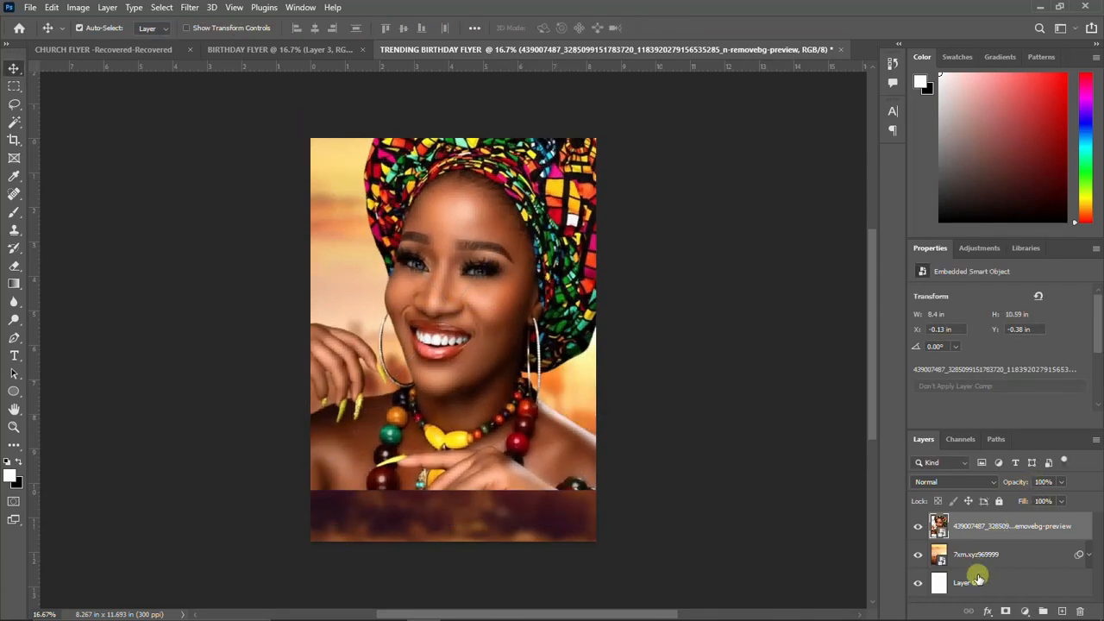
Add a layer mask to the portrait and brush black along its lower edge to fade it into the background.
click(1006, 612)
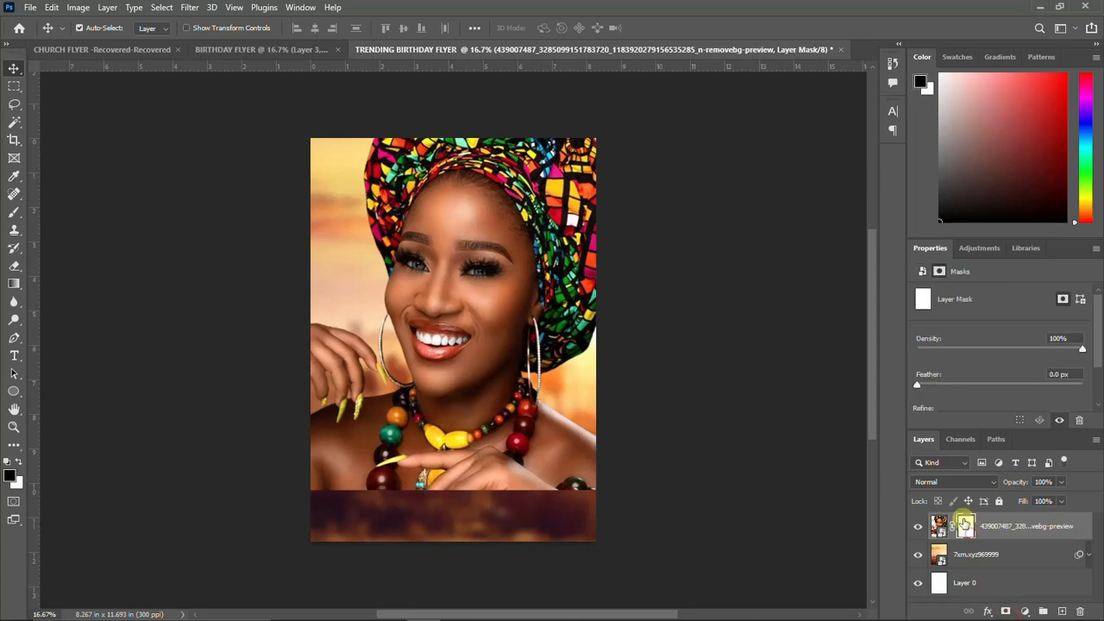
key(b)
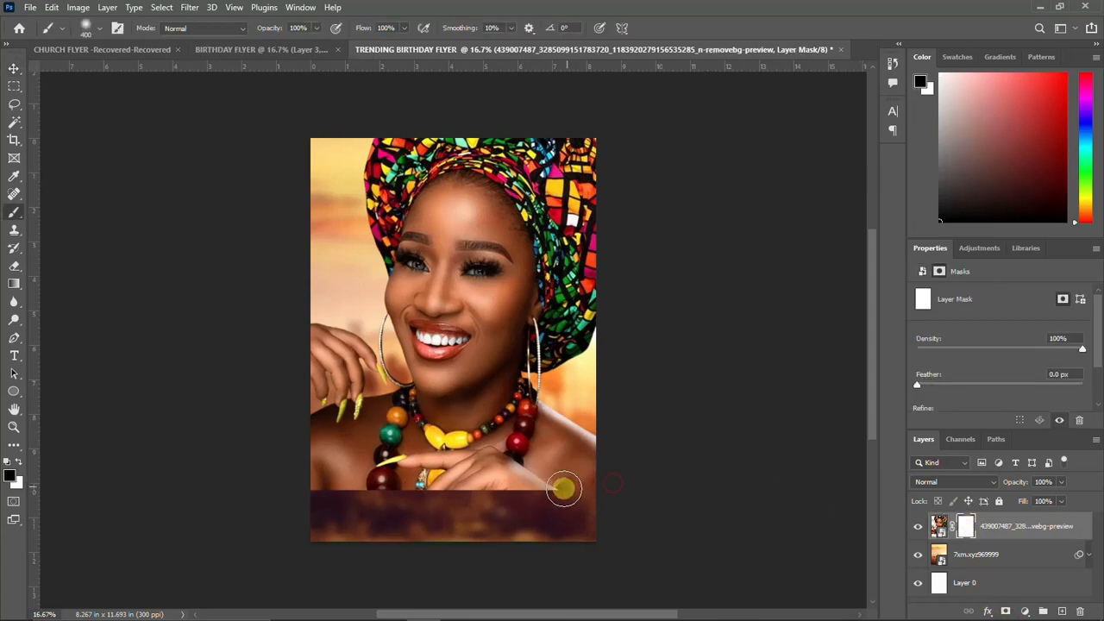
mouse_move(527, 491)
mouse_down()
mouse_move(475, 503)
mouse_move(308, 500)
mouse_move(609, 508)
mouse_up()
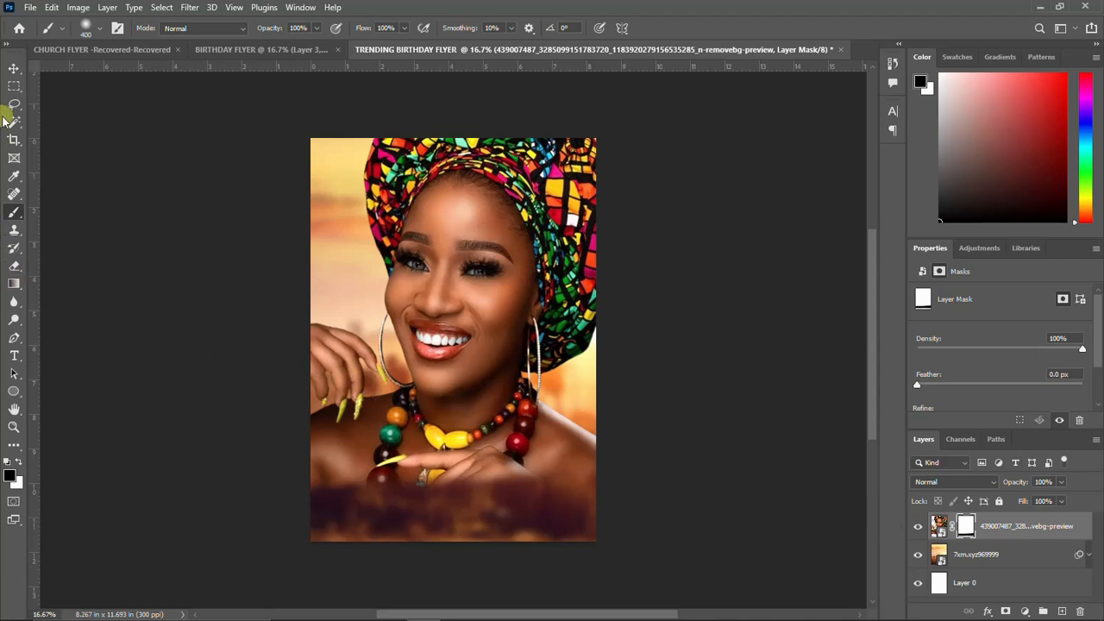
click(14, 67)
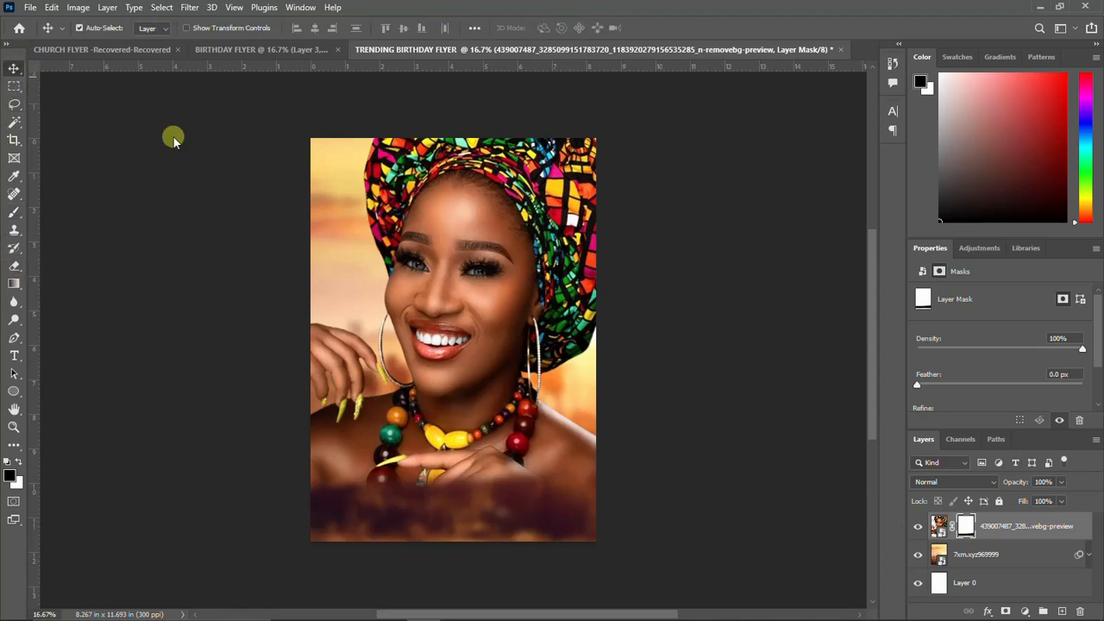
Place the Flower image from the birthday flyer folder, scale it down and set sunflowers in both lower corners of the flyer.
mouse_move(525, 615)
mouse_move(330, 607)
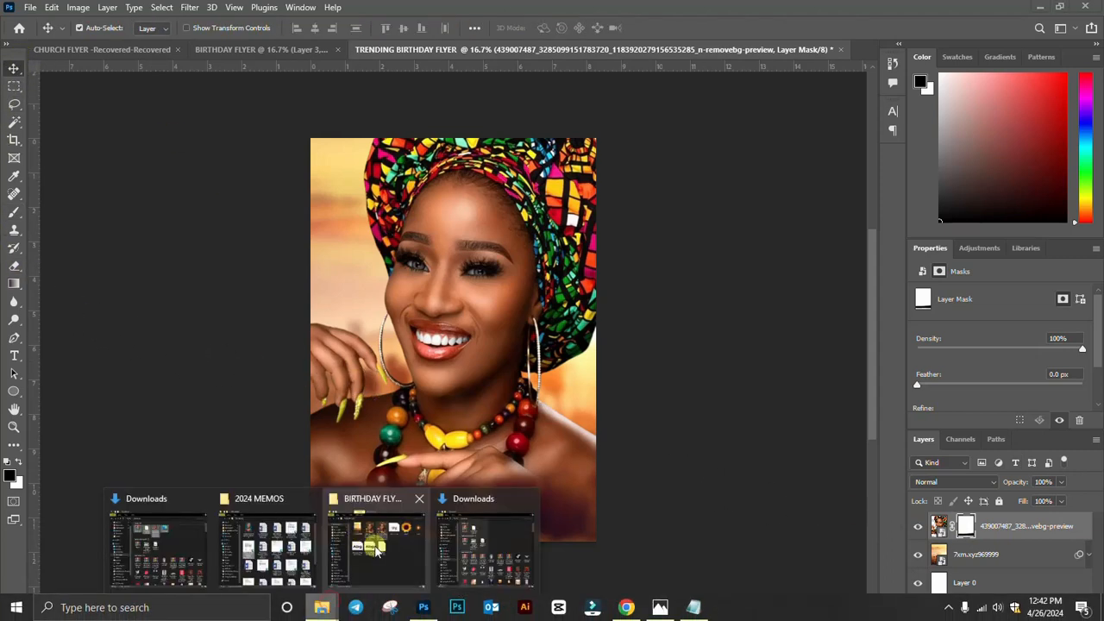
click(379, 543)
drag(845, 167, 328, 458)
drag(491, 354, 343, 508)
key(Return)
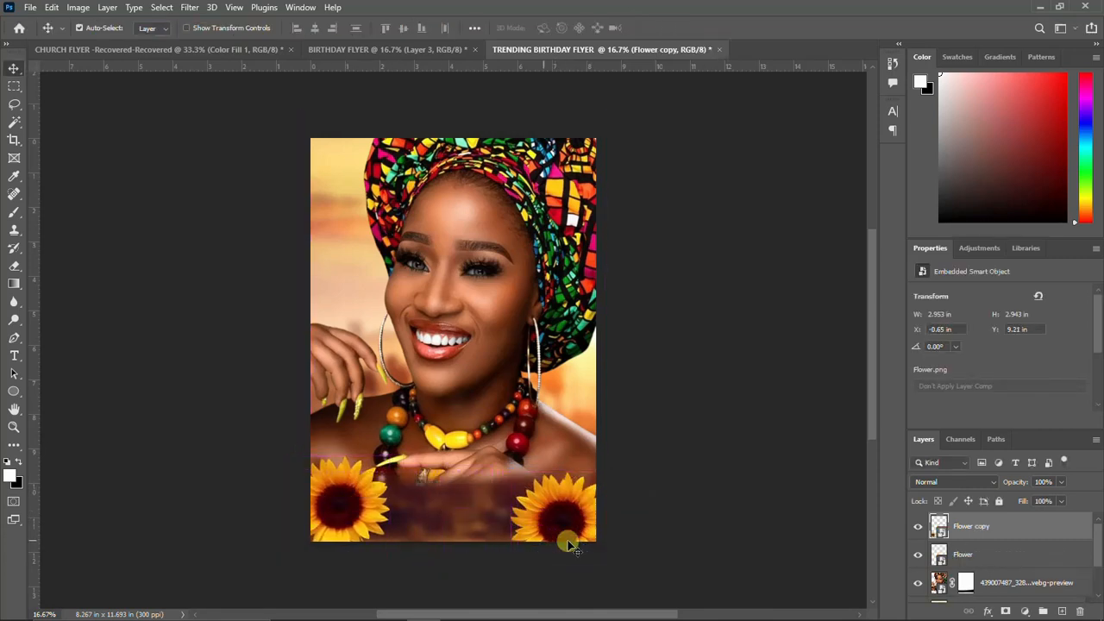
Duplicate the sunflower beside the woman's raised hand and move the copy's layer beneath the portrait.
click(568, 520)
drag(567, 521, 351, 303)
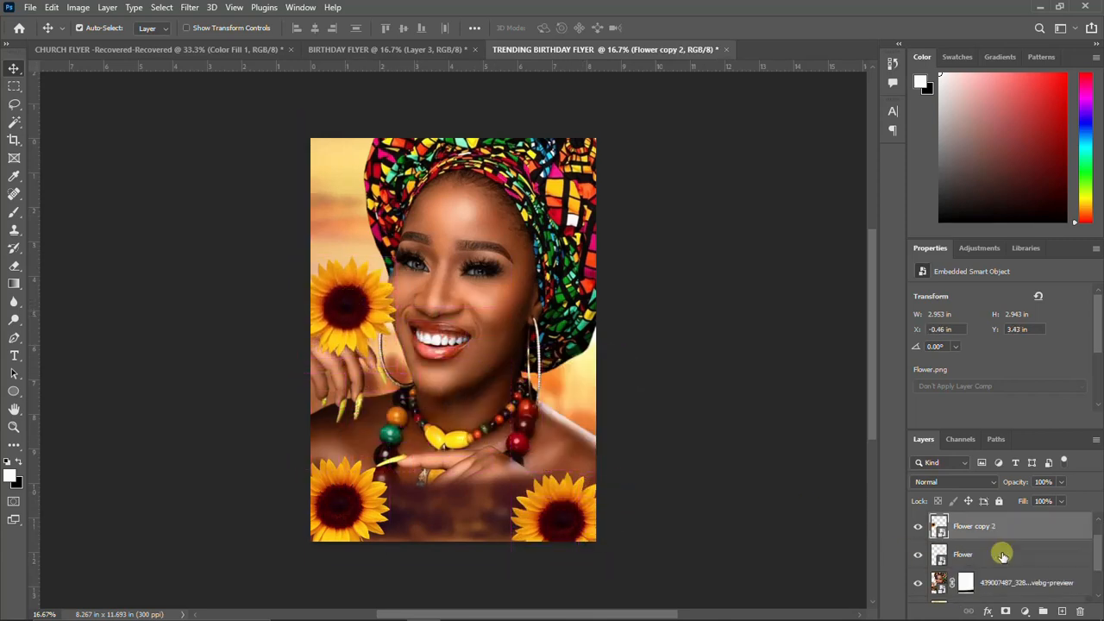
drag(1008, 526, 1007, 609)
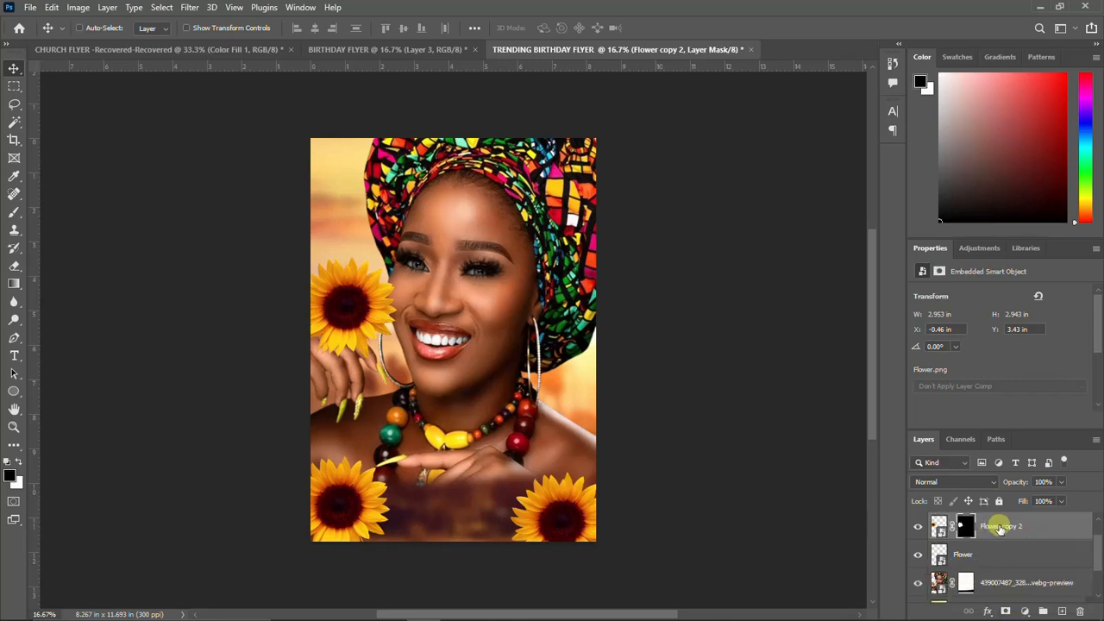
key(ctrl+z)
drag(1001, 527, 1003, 600)
drag(329, 274, 340, 297)
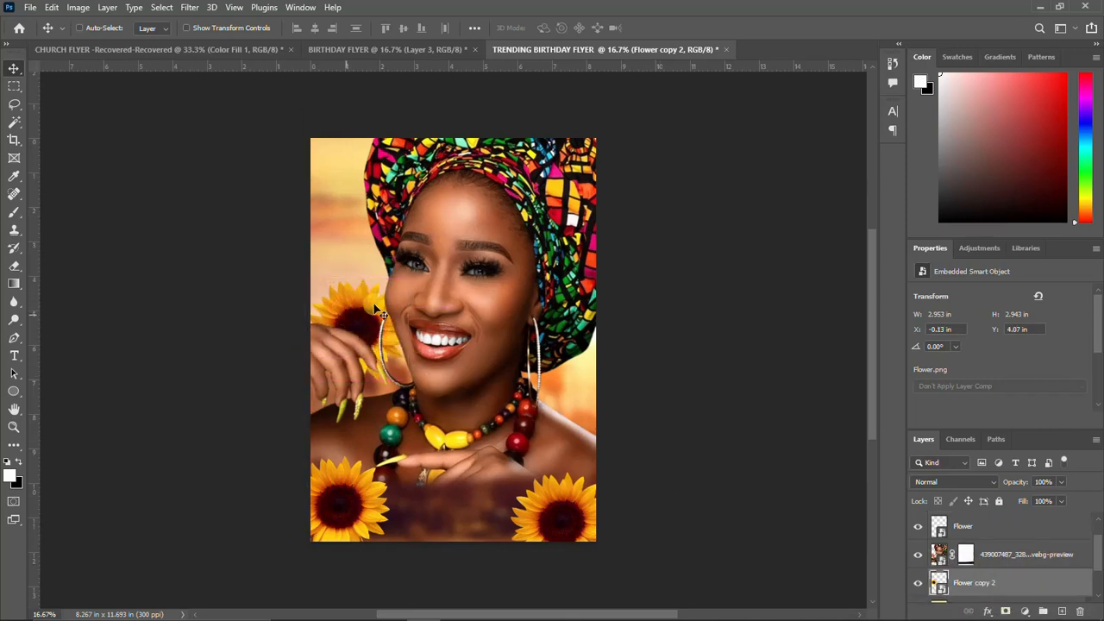
Enlarge the sunflower behind the raised hand to about 141% and shift it slightly outward.
key(ctrl+t)
drag(405, 279, 429, 259)
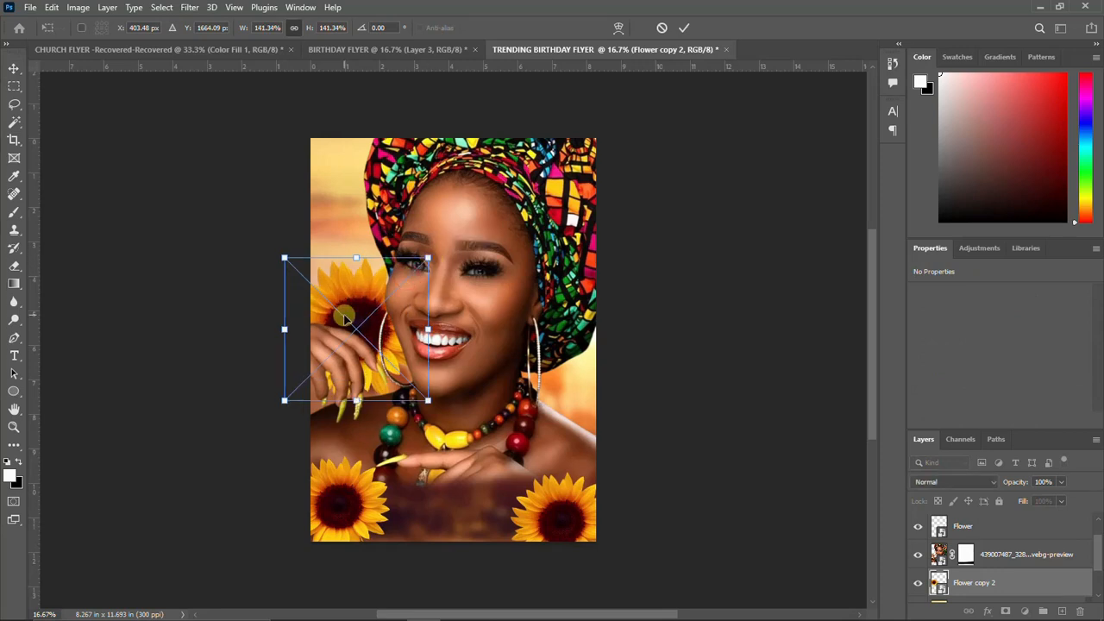
key(Return)
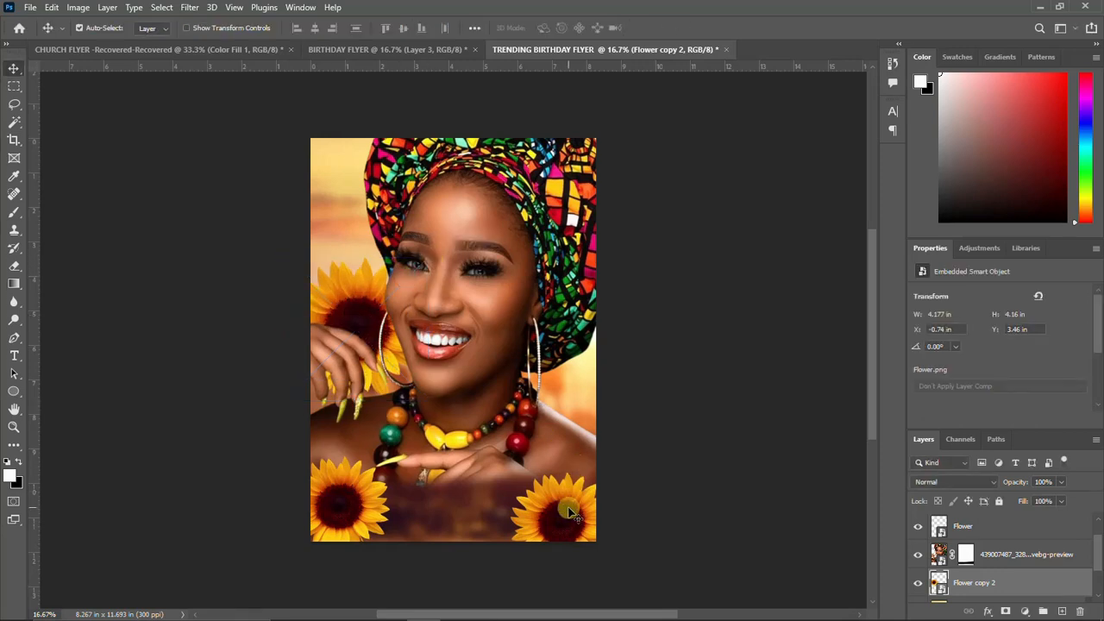
Apply a Gaussian Blur with an 8.4-pixel radius to the sunflower in the flyer's lower-right corner.
click(970, 527)
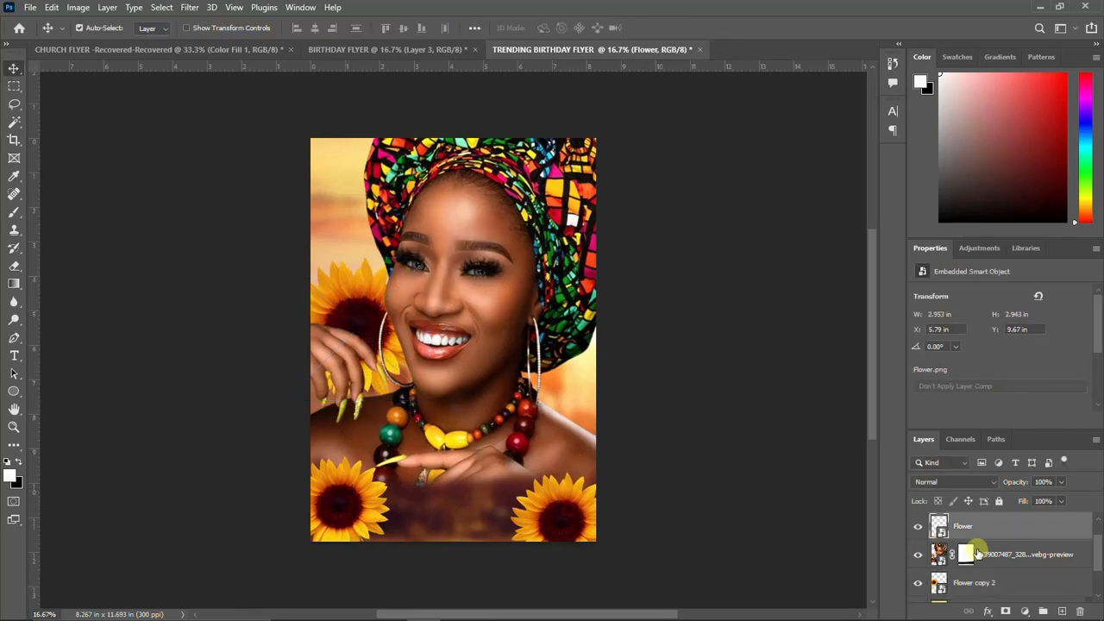
click(190, 7)
mouse_move(225, 184)
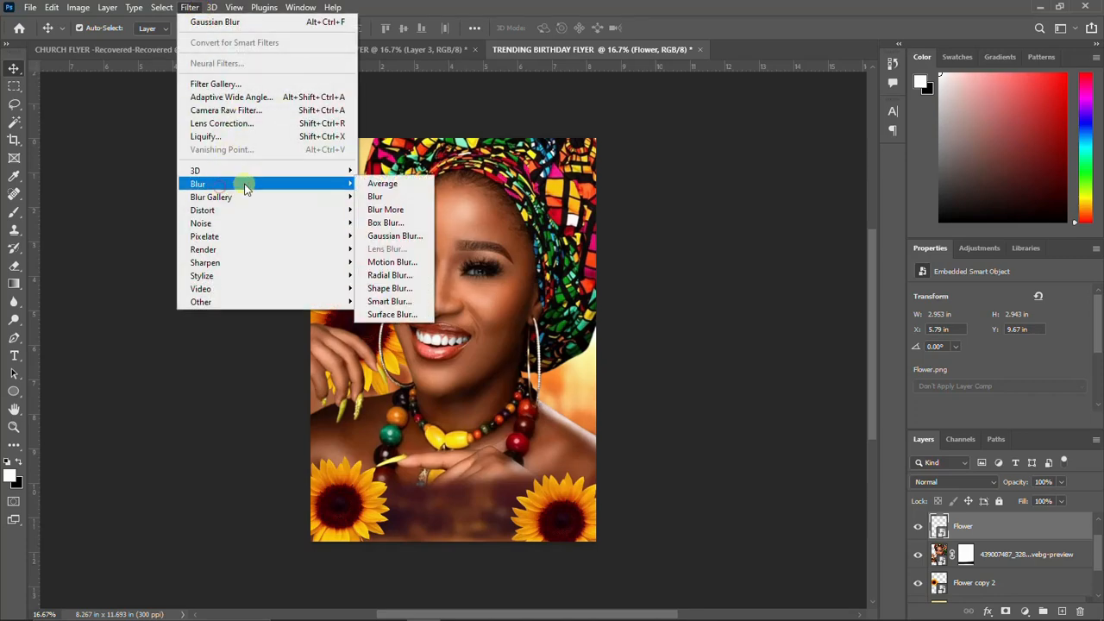
click(394, 236)
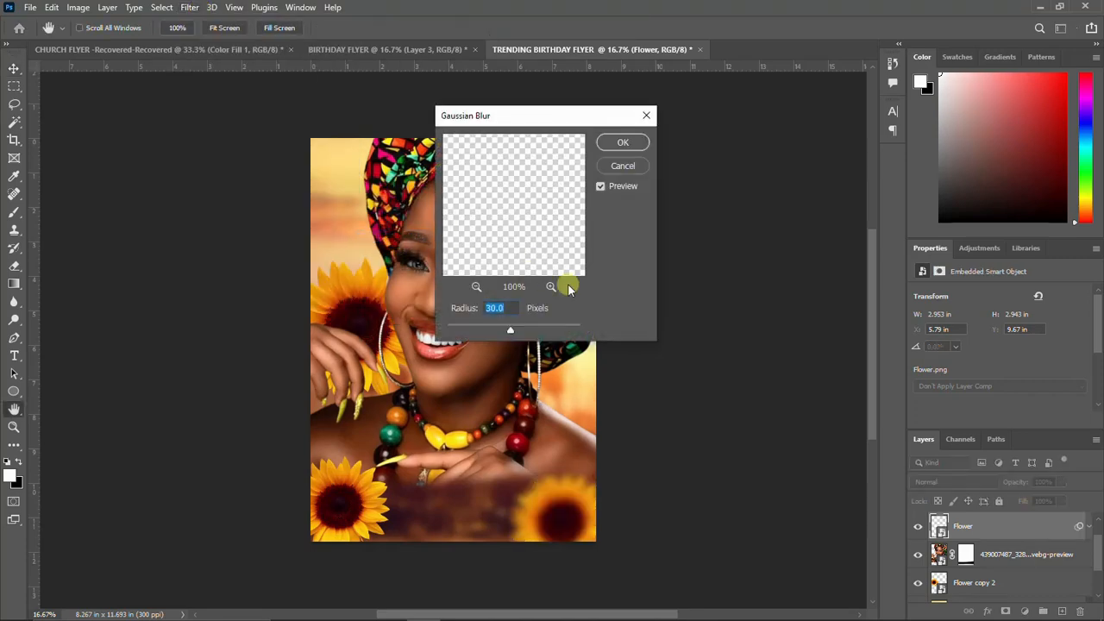
text(8.4)
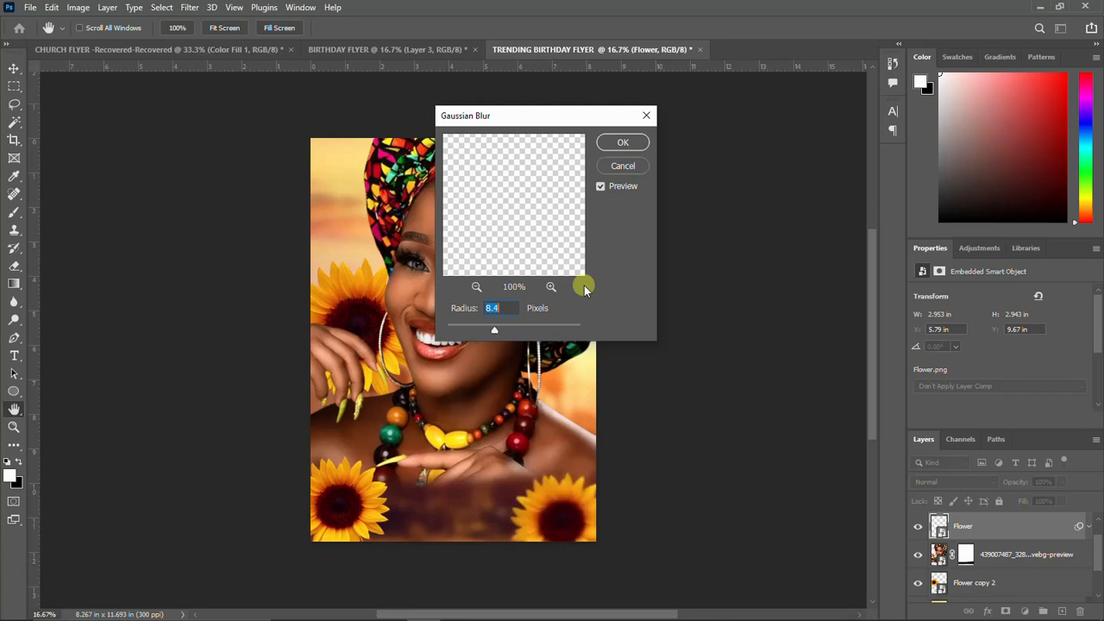
key(Return)
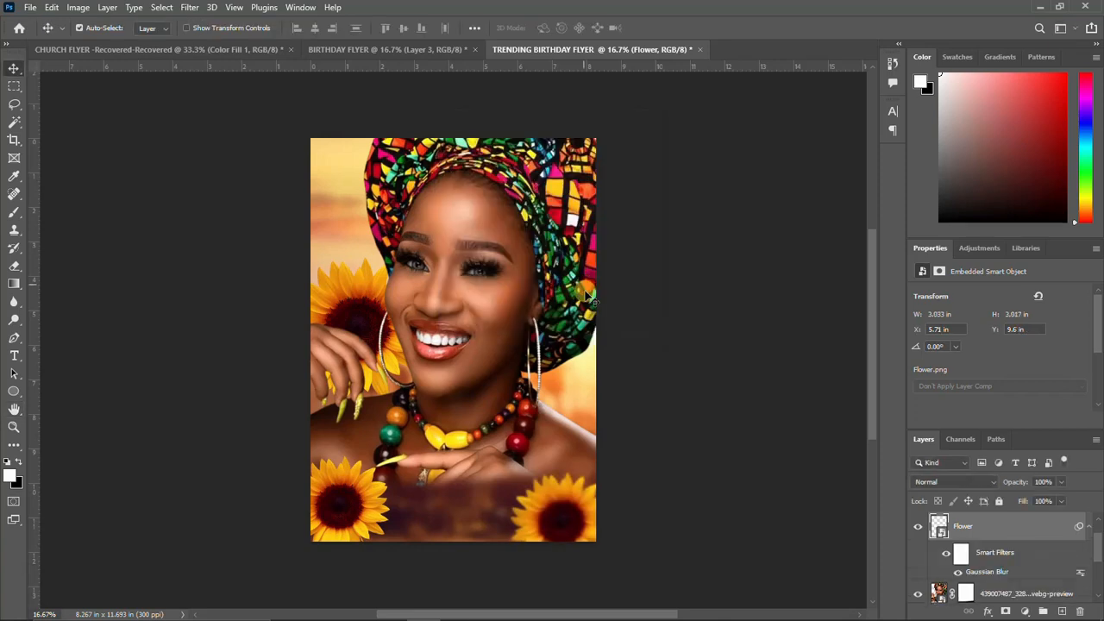
Increase the Gaussian Blur radius on the lower-right sunflower and collapse its smart filters.
double_click(987, 572)
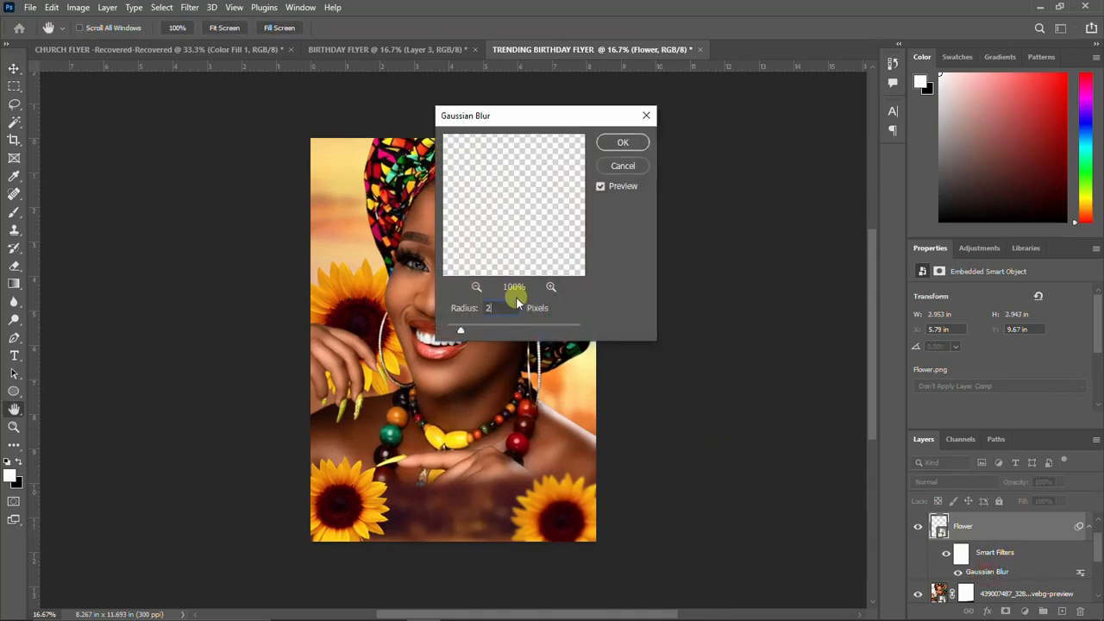
key(Return)
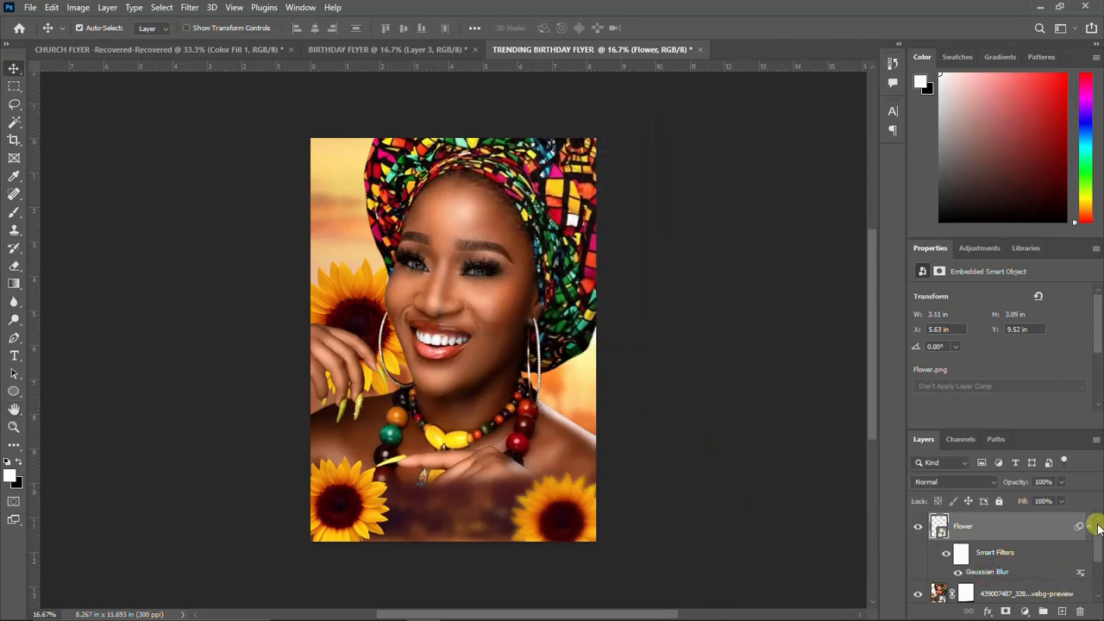
click(1089, 529)
Repeat the last Gaussian Blur on the lower-left sunflower and collapse its smart filters.
click(329, 490)
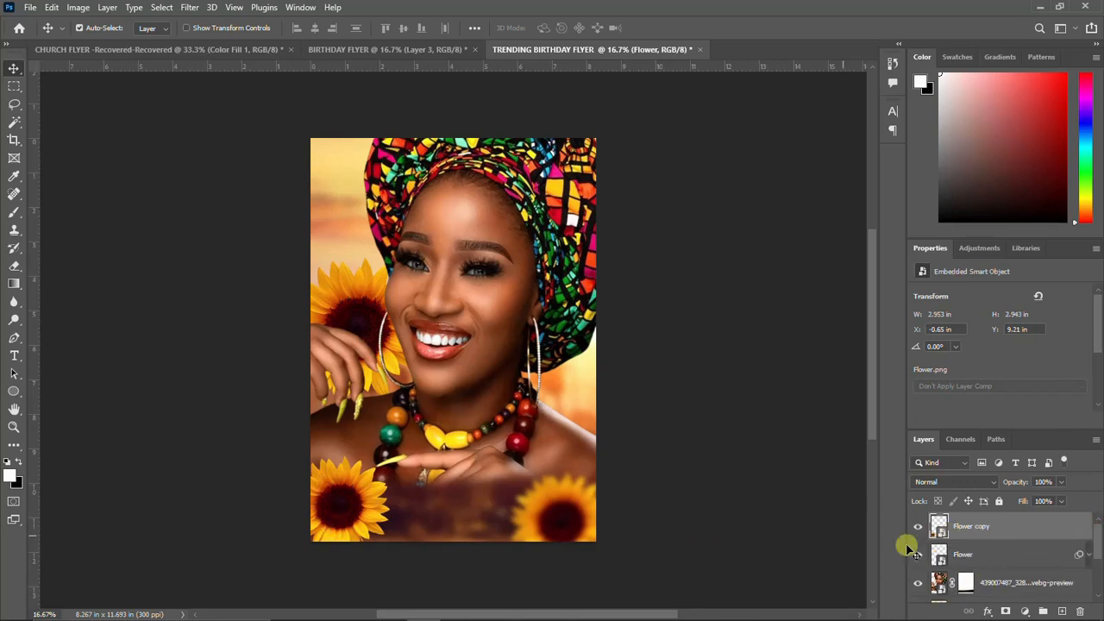
click(190, 8)
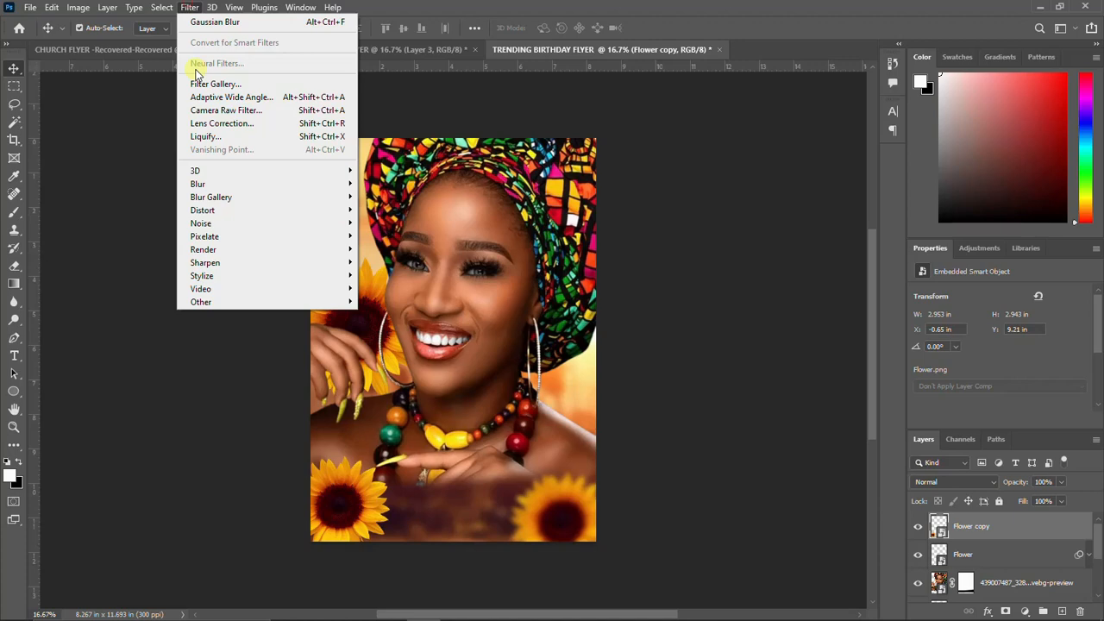
click(215, 22)
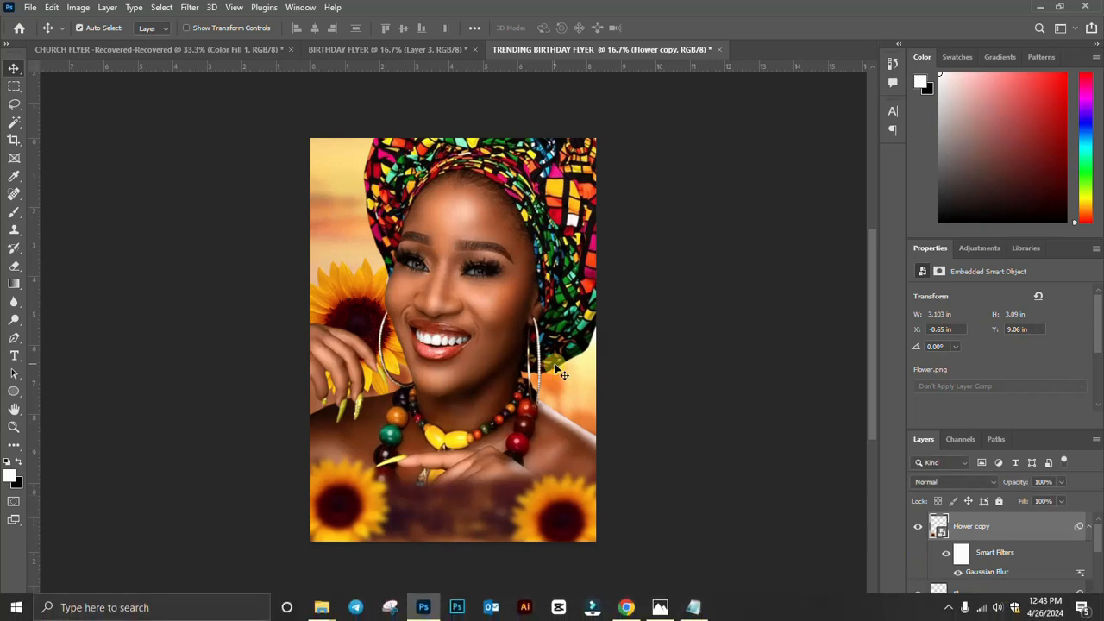
click(1085, 528)
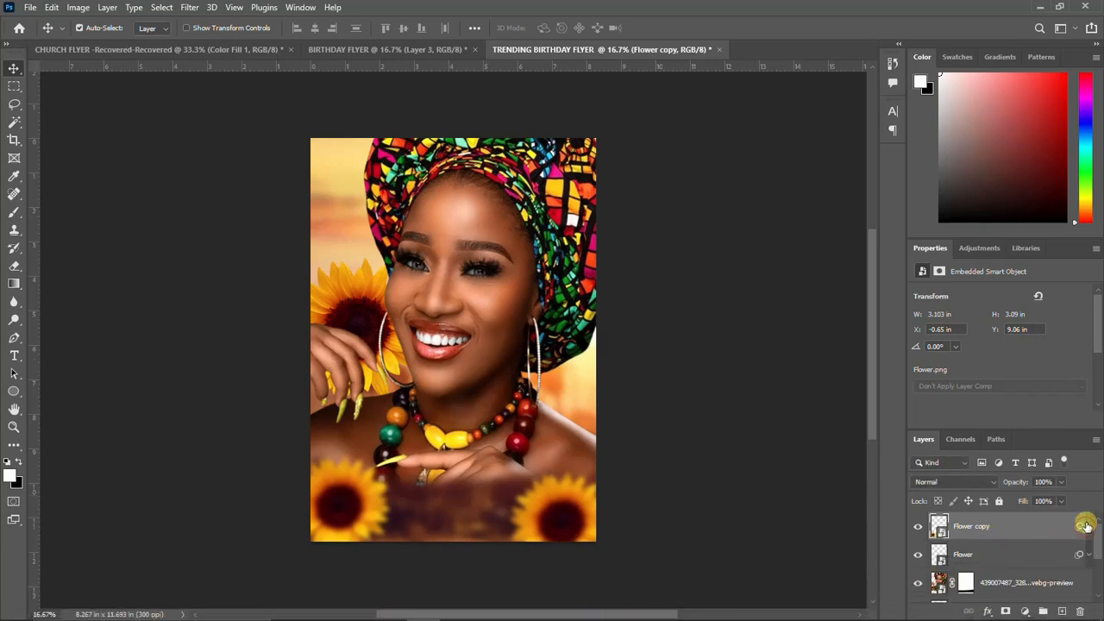
Apply a Gaussian Blur with a 10-pixel radius to the sunflower behind the raised hand.
click(369, 319)
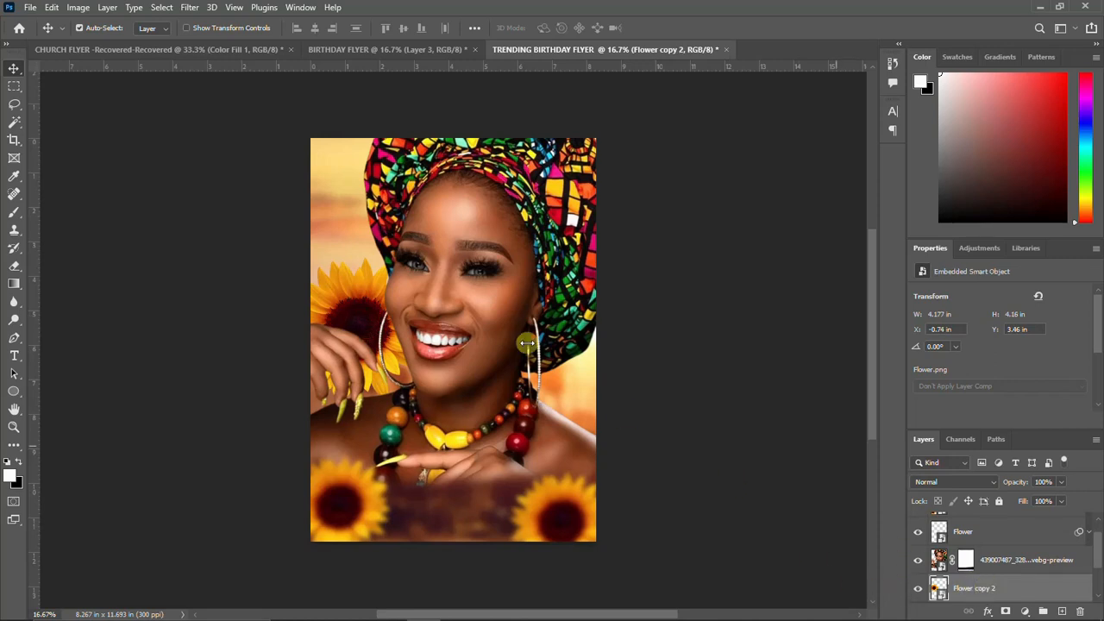
click(197, 7)
click(207, 184)
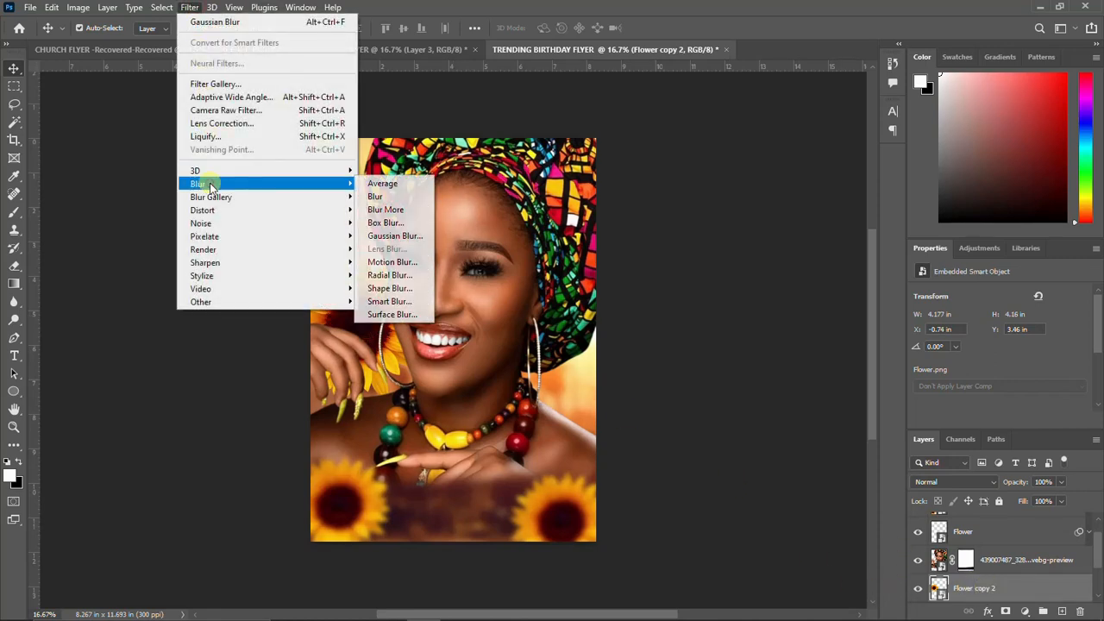
click(394, 236)
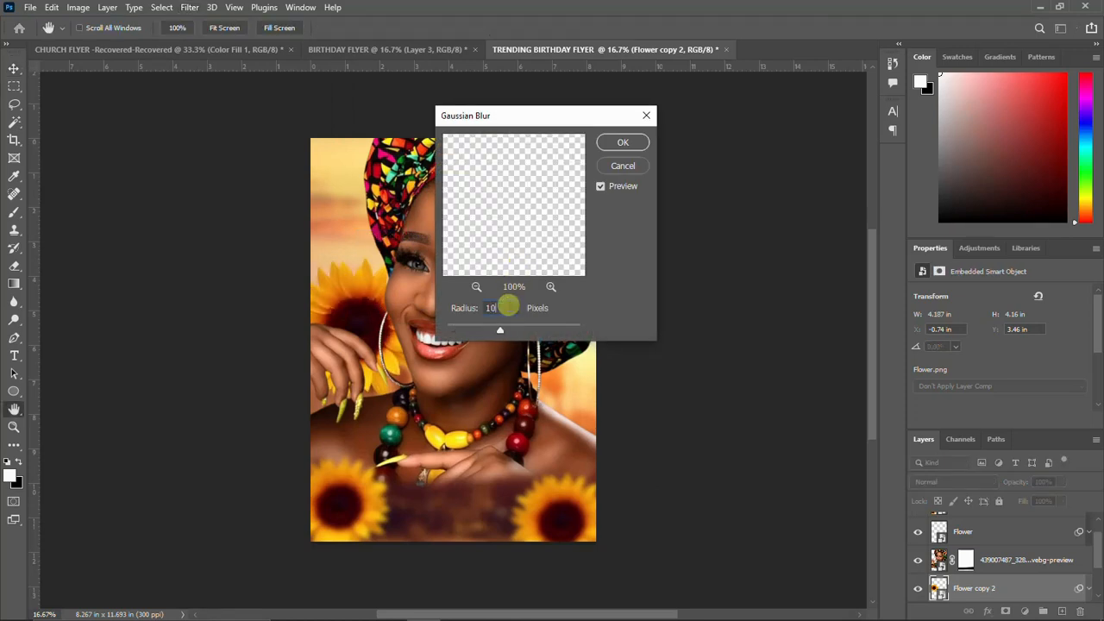
key(Return)
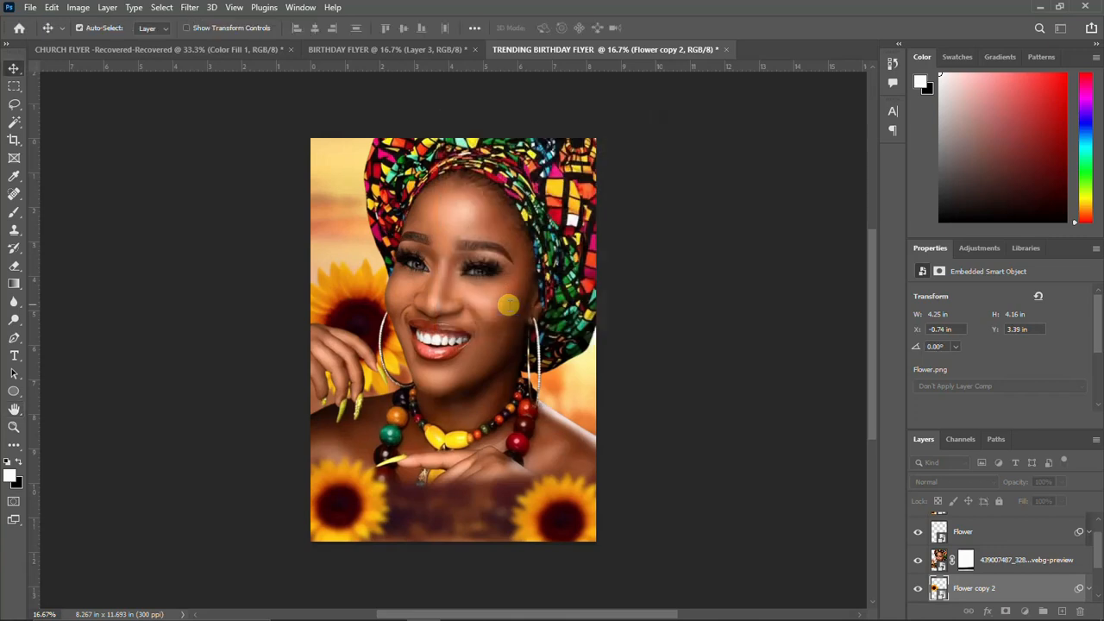
click(556, 519)
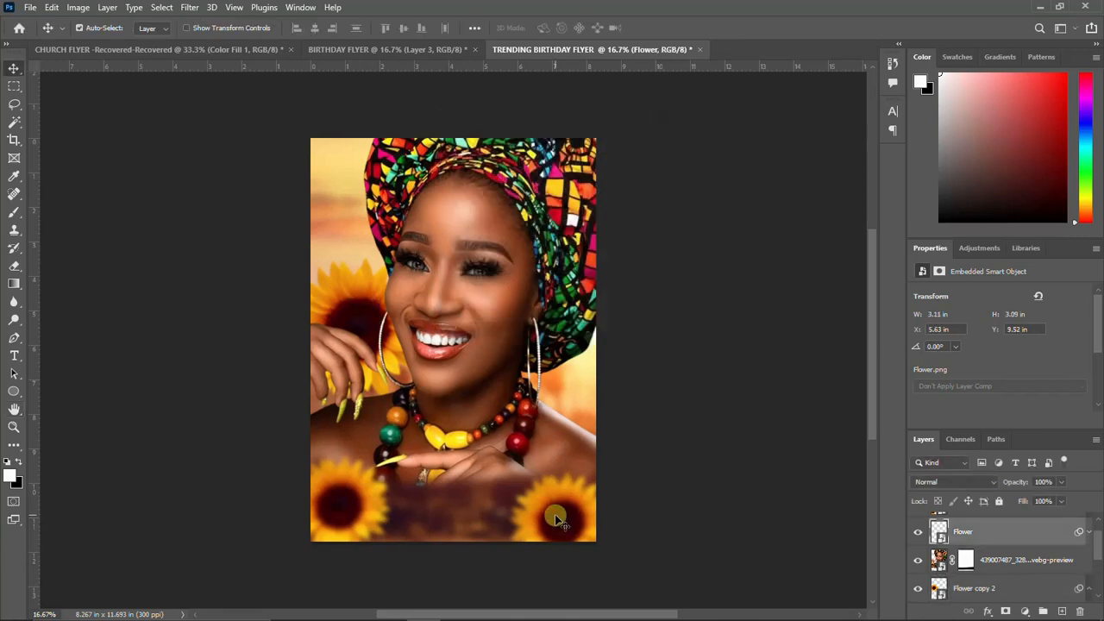
Select the sunflower layer behind the raised hand and collapse its smart filters.
click(354, 496)
click(357, 313)
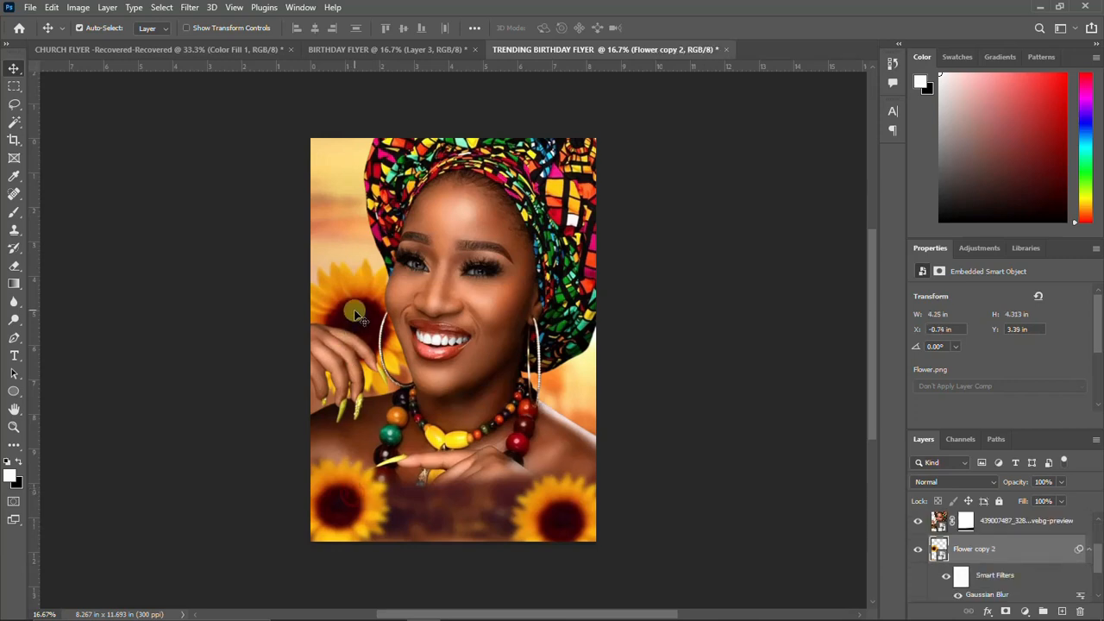
click(1087, 550)
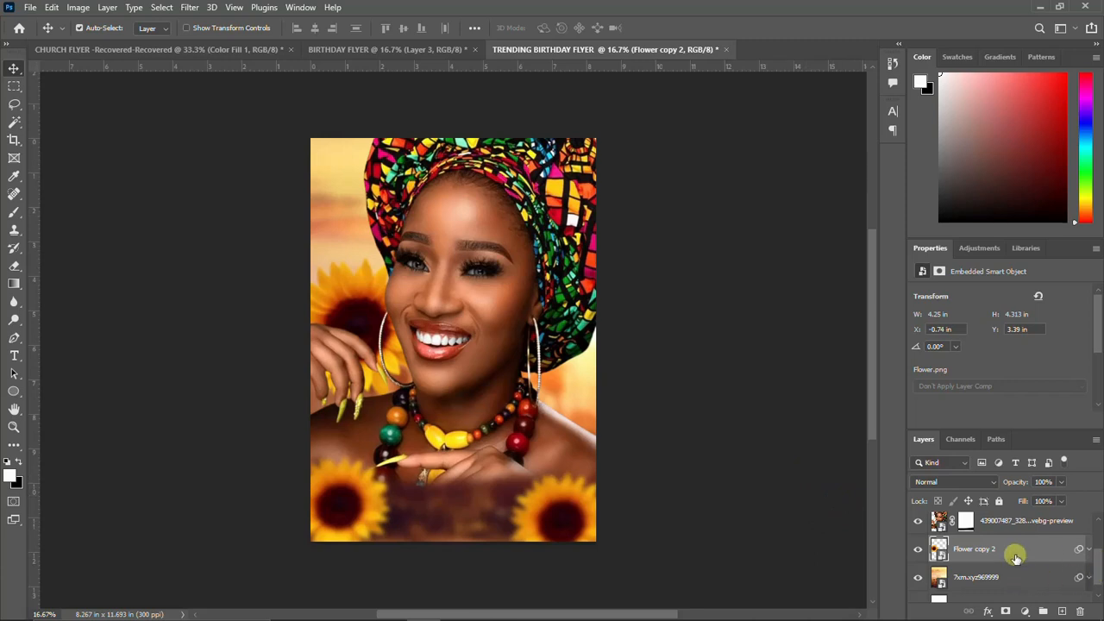
Group all layers from Flower copy down to Layer 0 as BG+IMAGE, and toggle the group's visibility to check its contents.
scroll(1016, 557, up, 2)
click(1016, 525)
scroll(1015, 551, down, 2)
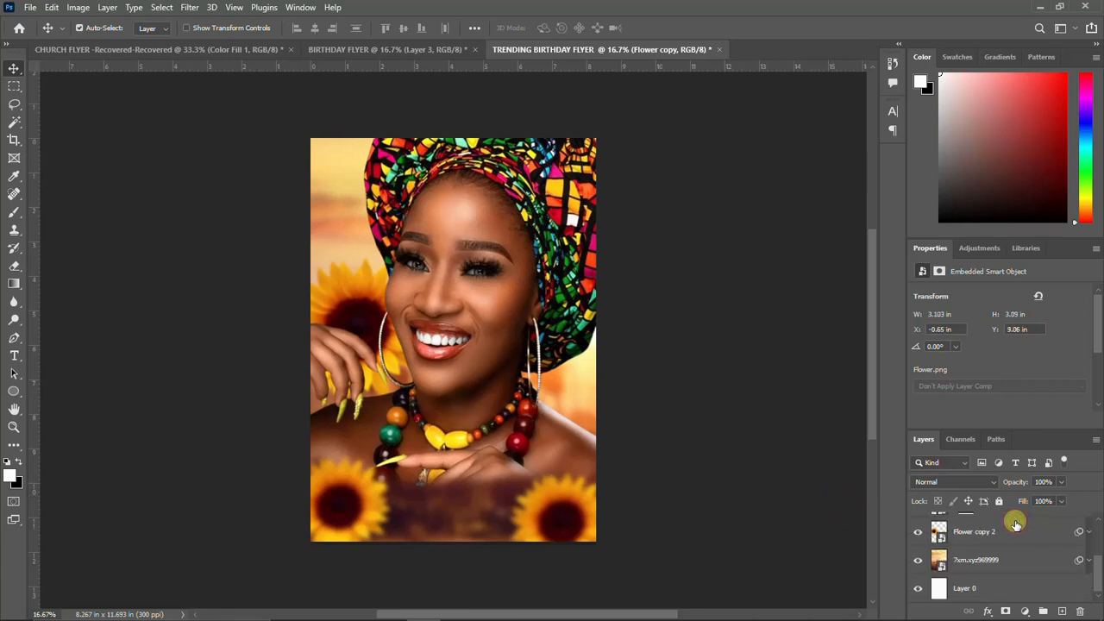
shift+click(1013, 589)
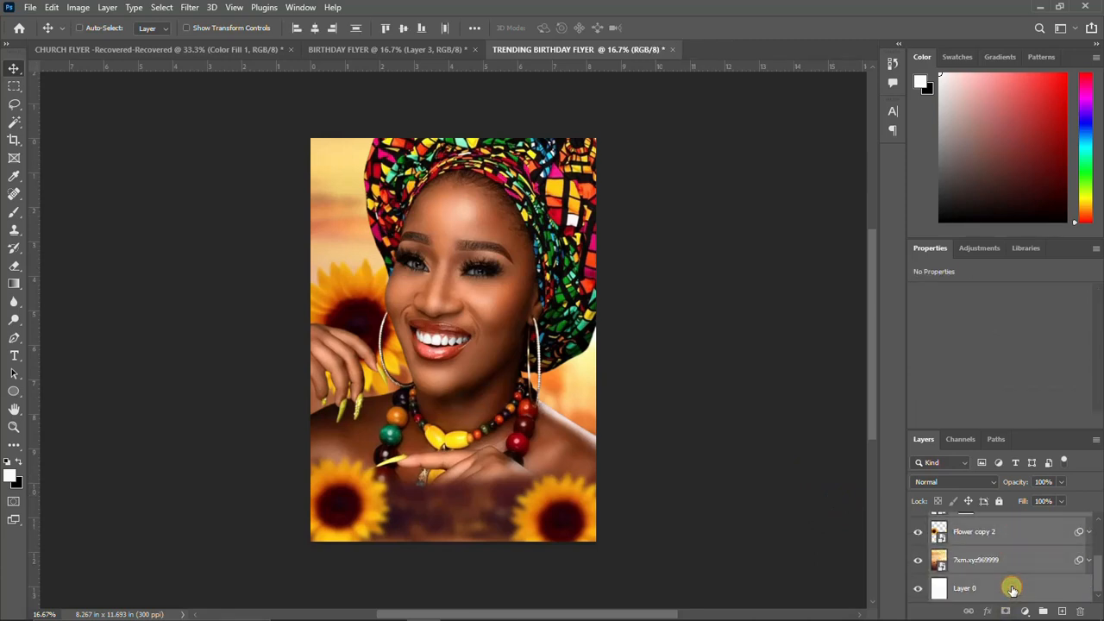
key(ctrl+g)
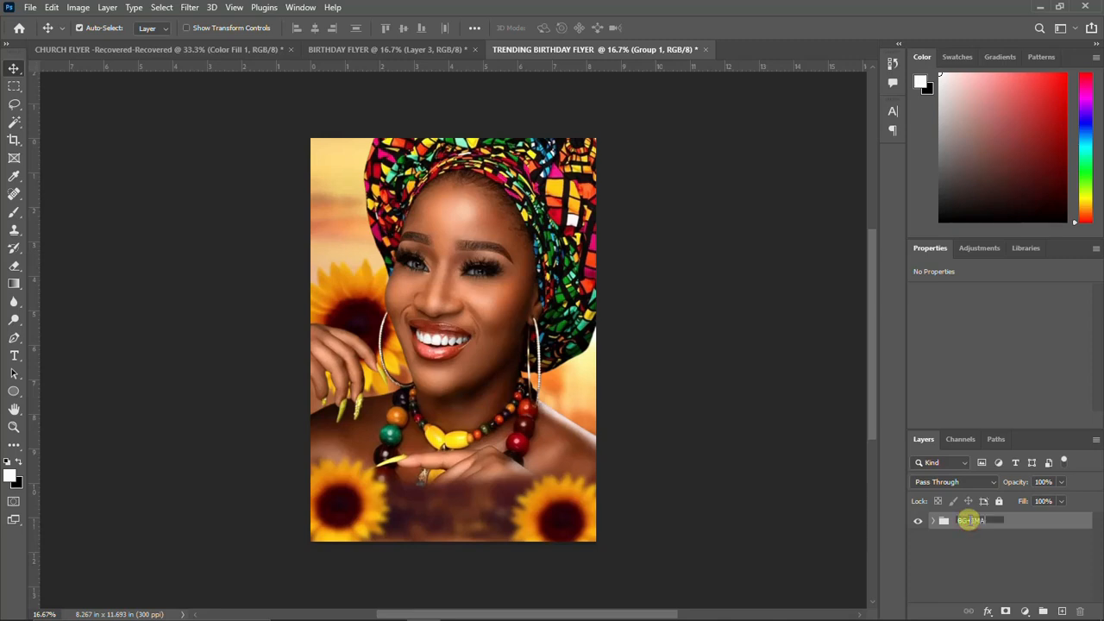
key(Return)
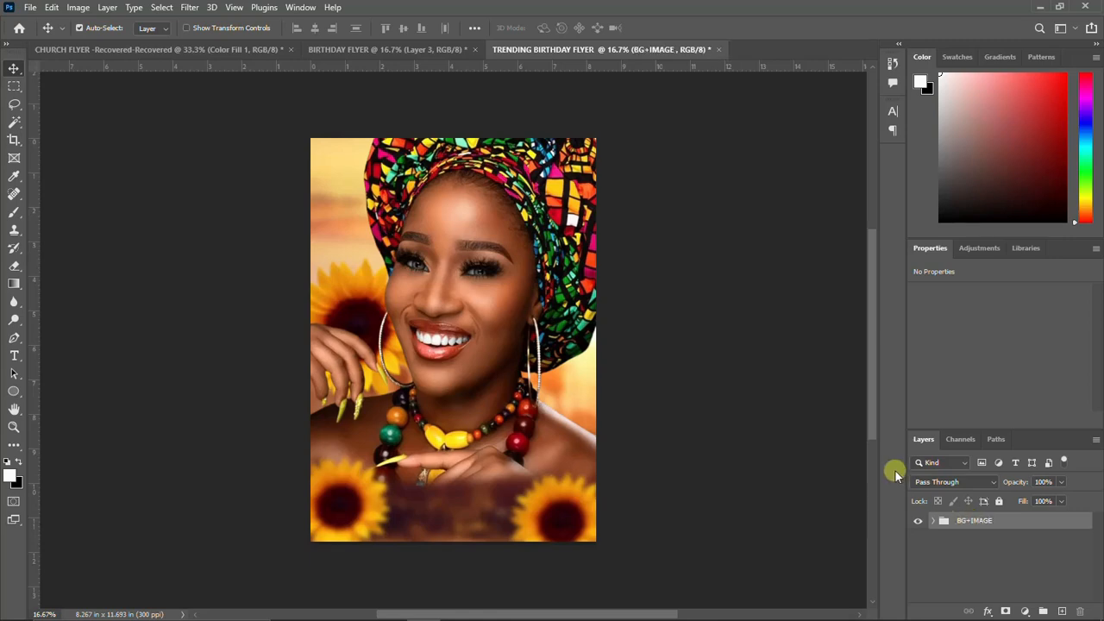
click(917, 521)
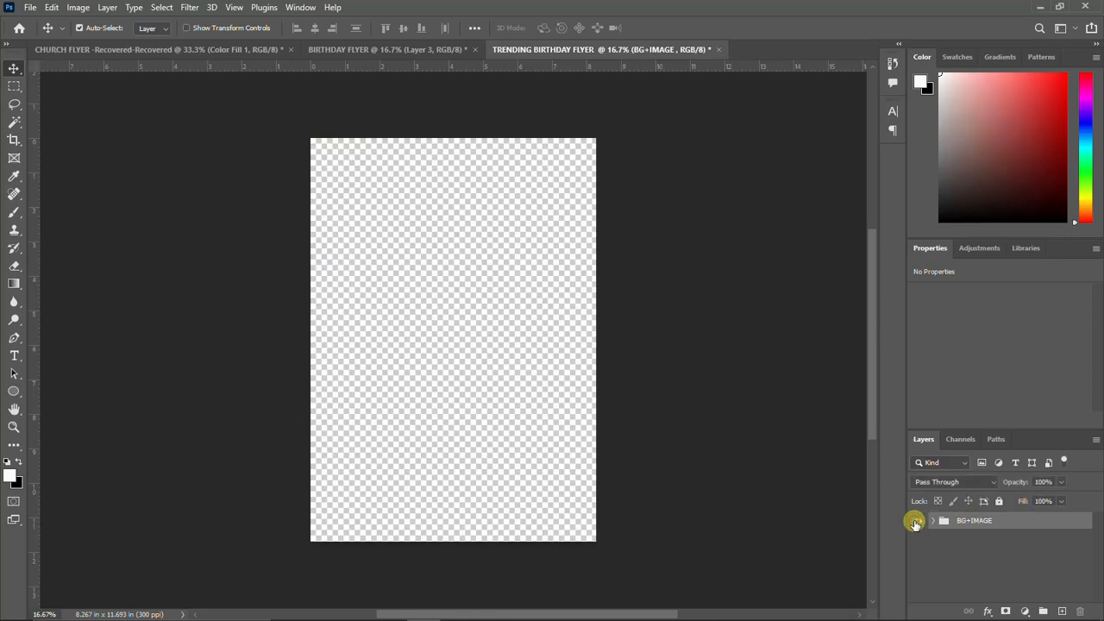
click(916, 521)
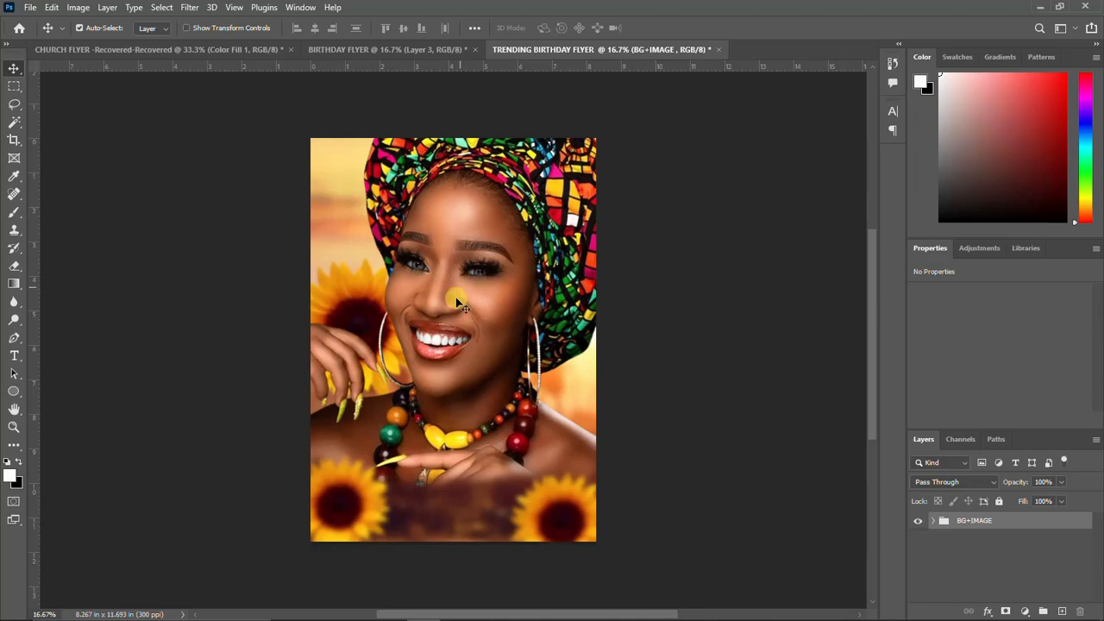
Expand the BG+IMAGE group and convert the woman's masked portrait layer to a smart object.
click(933, 519)
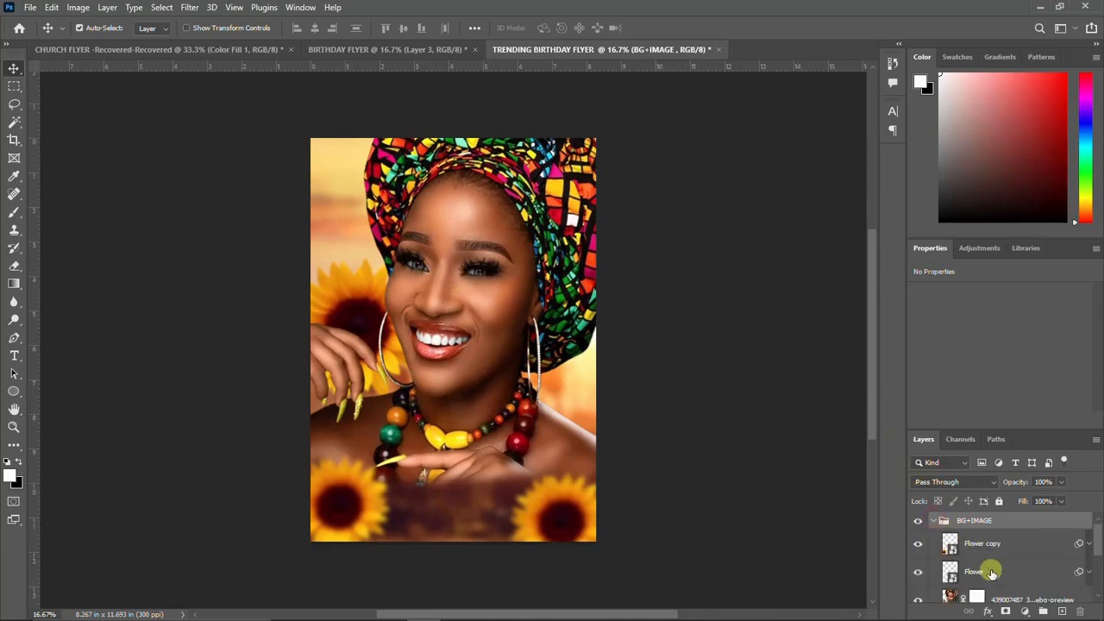
scroll(993, 573, down, 1)
right_click(1005, 582)
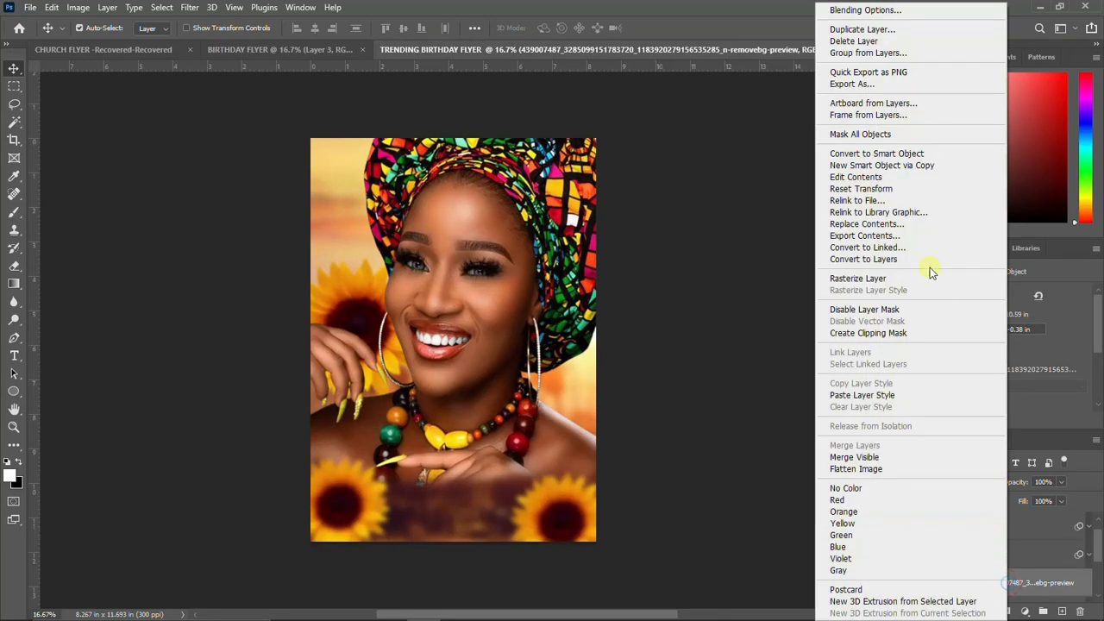
click(872, 152)
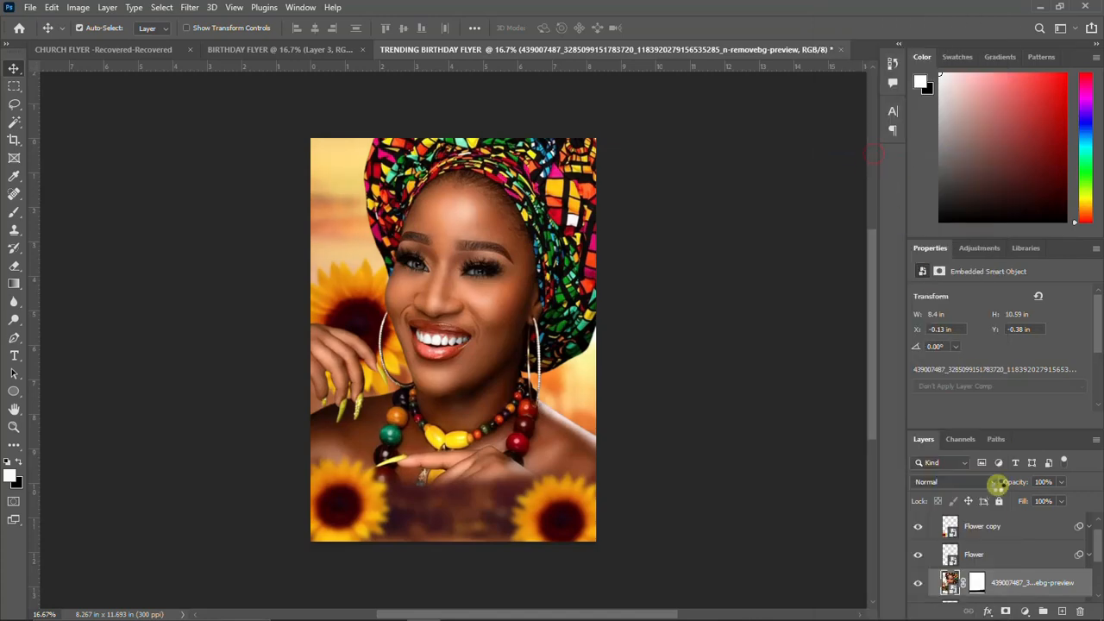
Open the Camera Raw Filter on the portrait and set Temperature to +11 and Tint to +18.
click(189, 7)
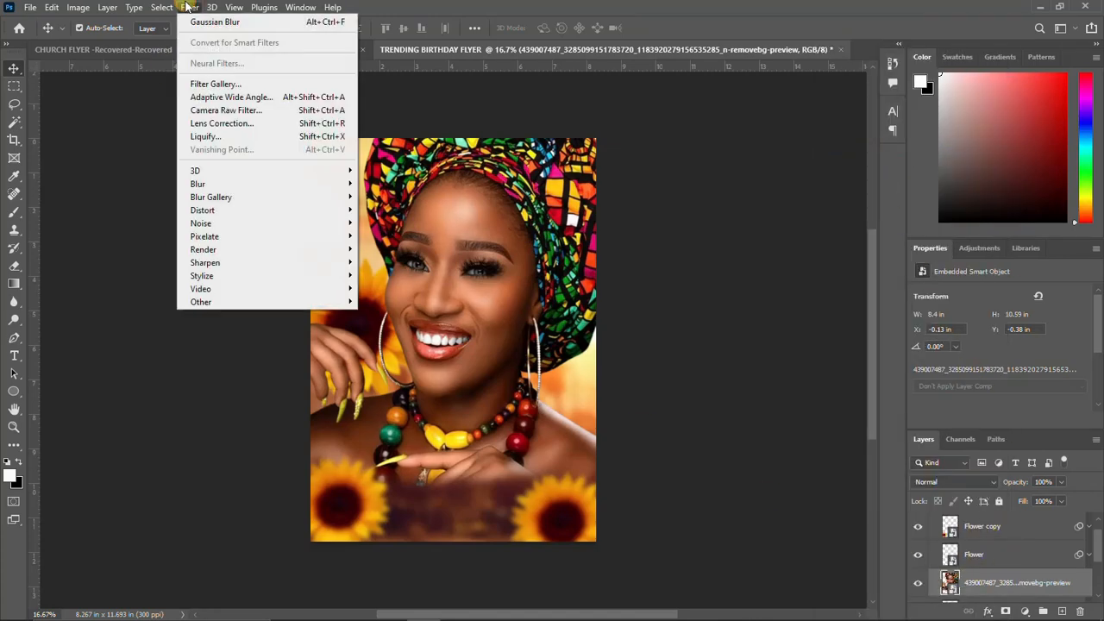
click(252, 114)
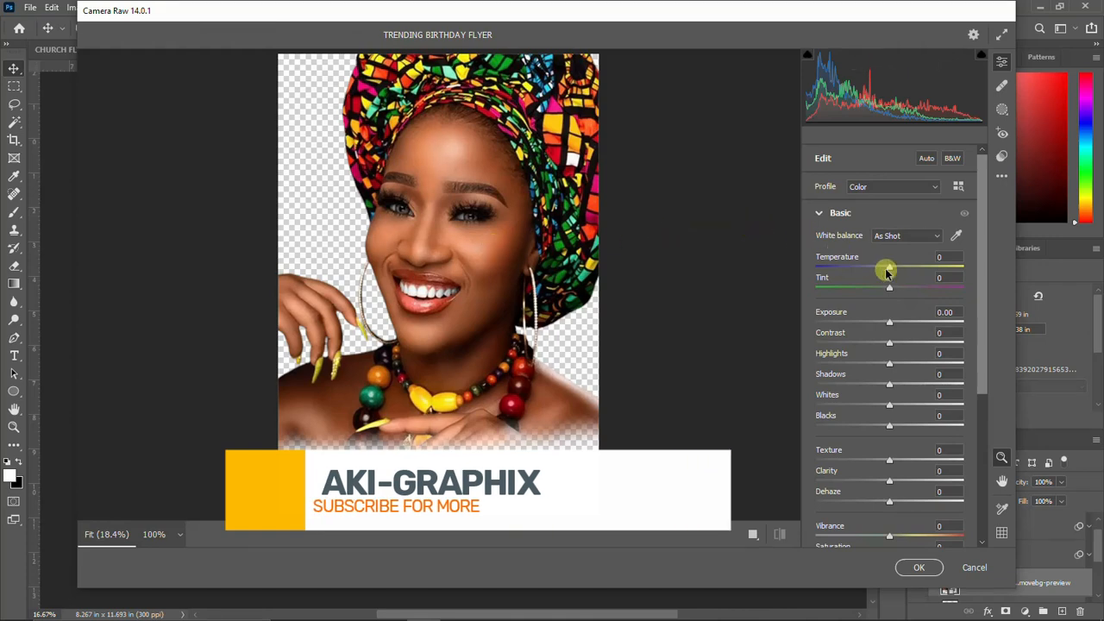
drag(893, 272, 905, 293)
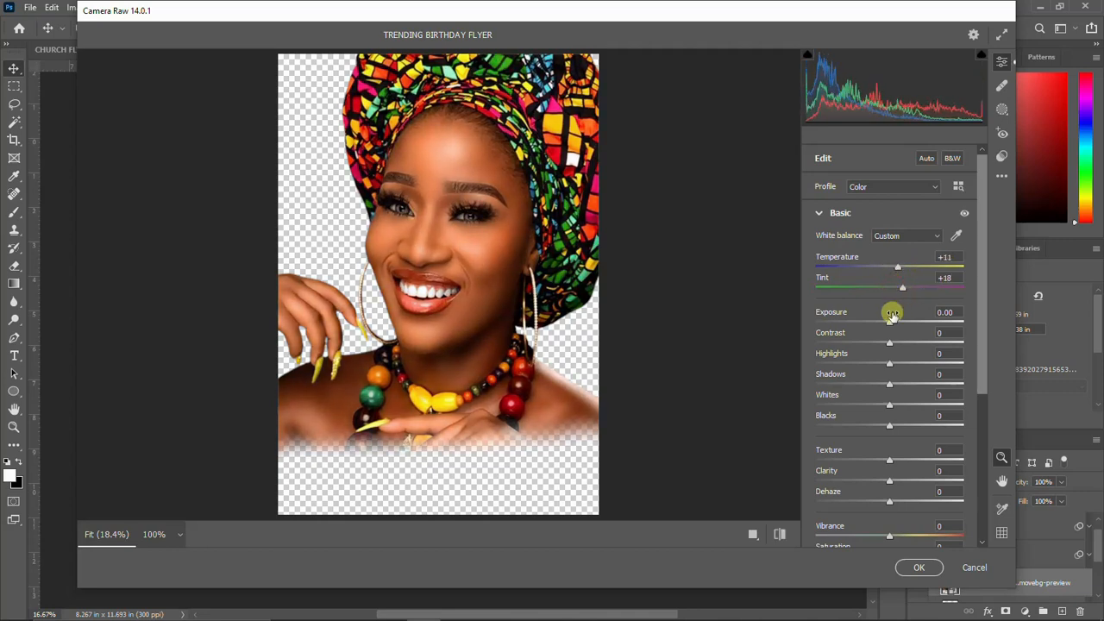
Set the portrait's Exposure to -0.15, Contrast +12, Highlights -14, Shadows +19, Whites +9, Blacks +7 and Texture -2.
drag(888, 325, 897, 349)
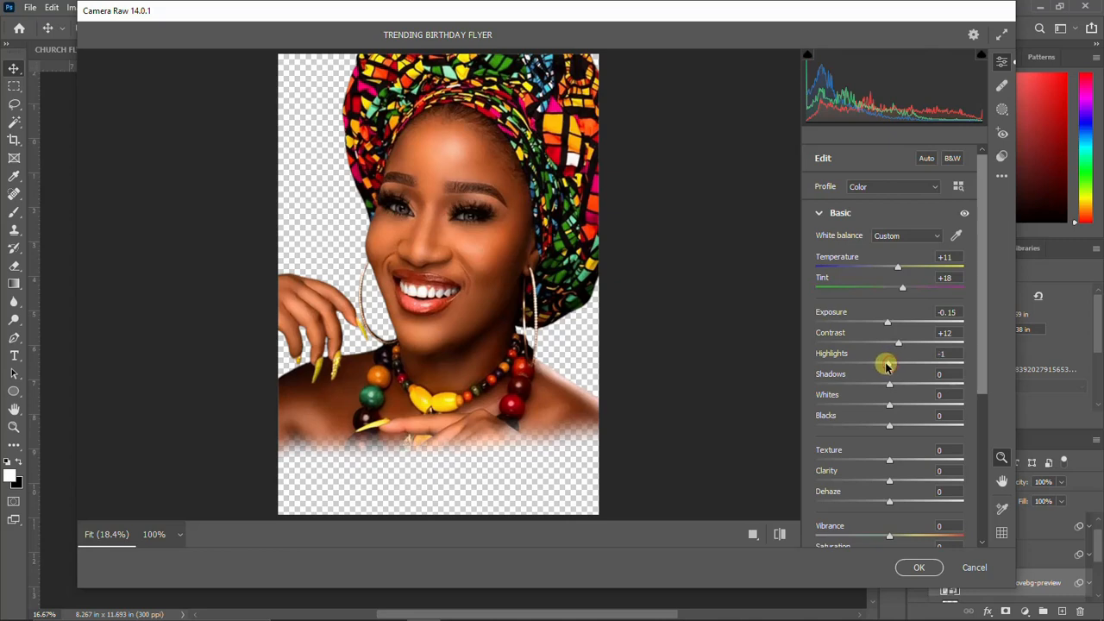
drag(871, 364, 896, 424)
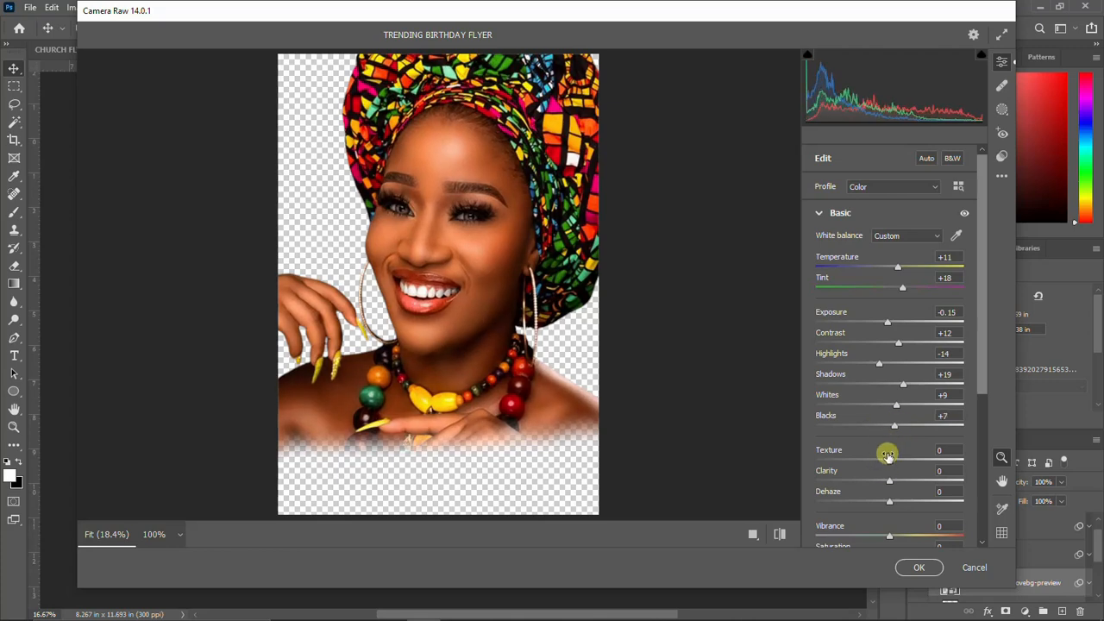
mouse_move(888, 464)
mouse_down()
mouse_move(904, 466)
mouse_move(876, 463)
mouse_move(887, 460)
mouse_up()
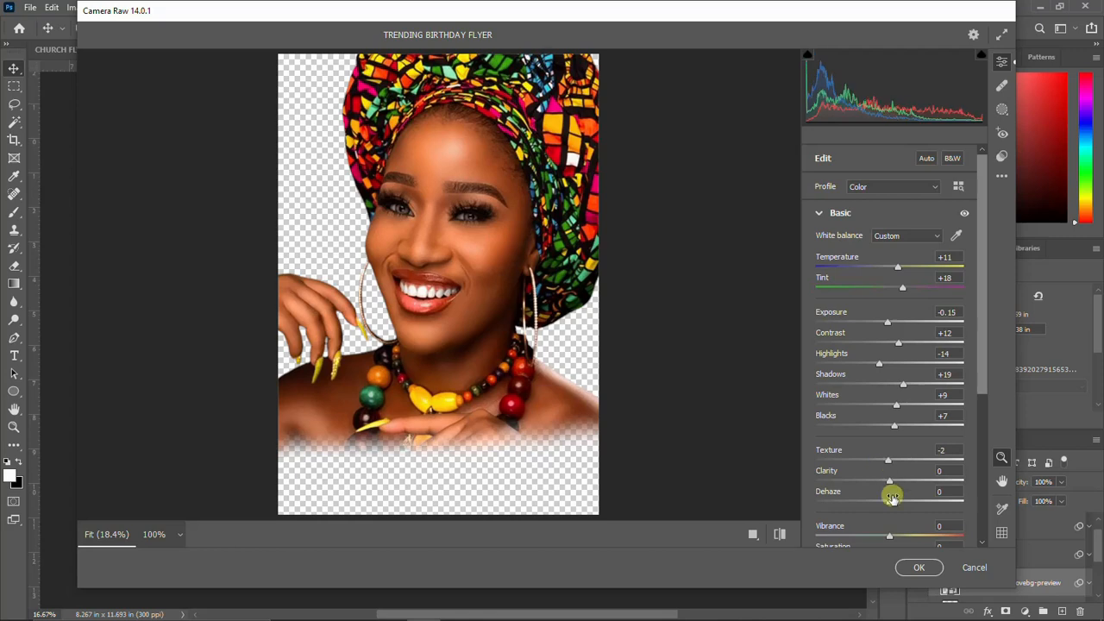
Set the portrait's Vibrance to +22 and Saturation to +13, compare before and after, and apply the Camera Raw adjustments.
scroll(895, 518, down, 2)
drag(892, 470, 900, 494)
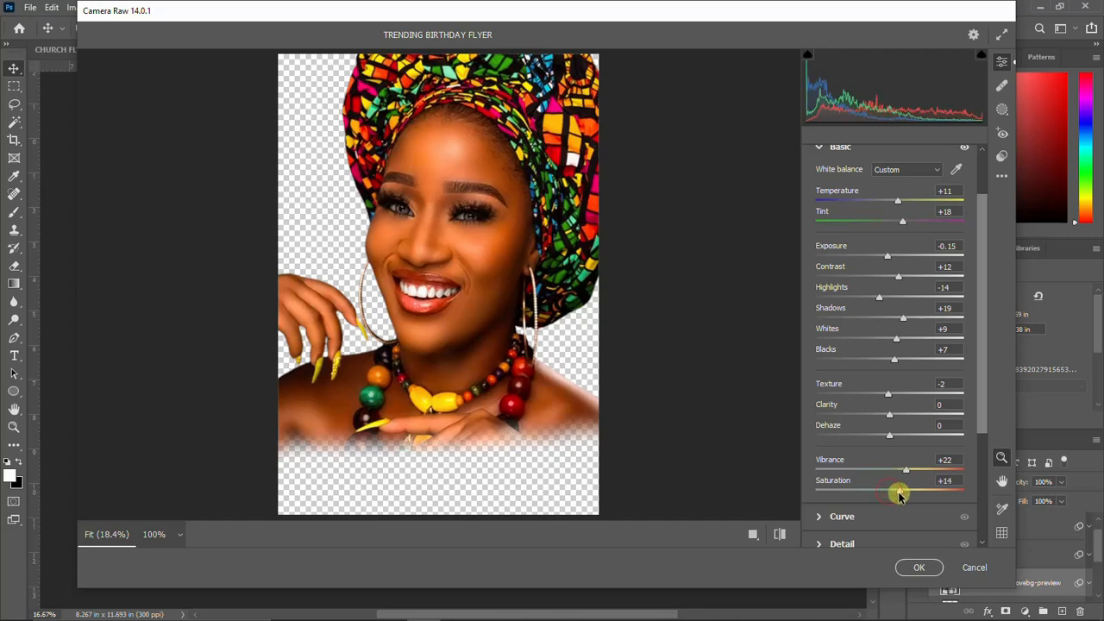
click(753, 534)
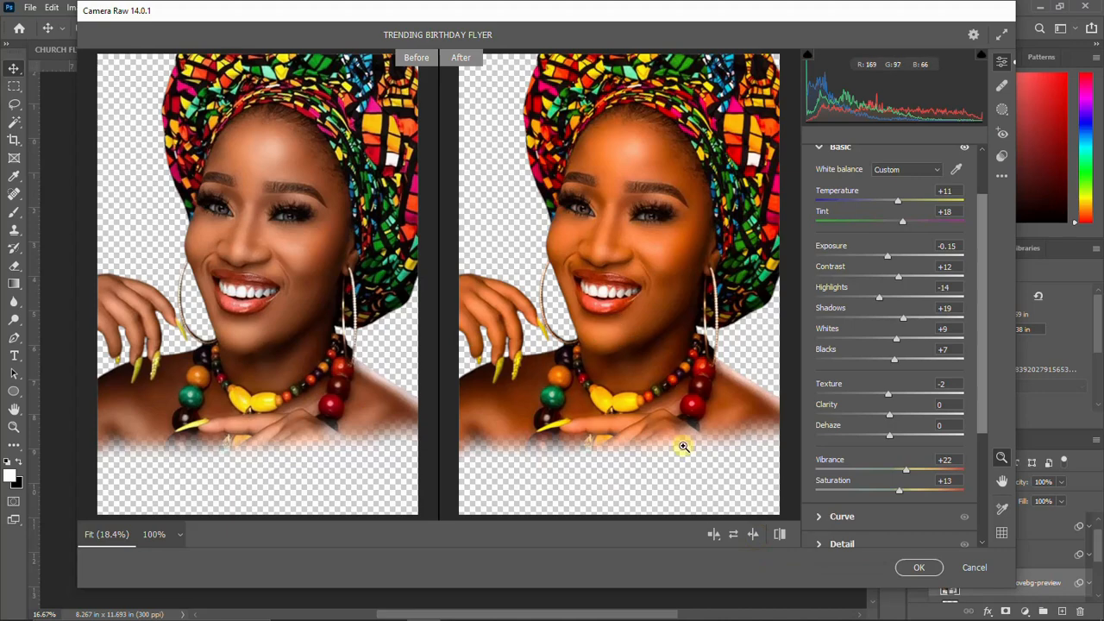
click(917, 566)
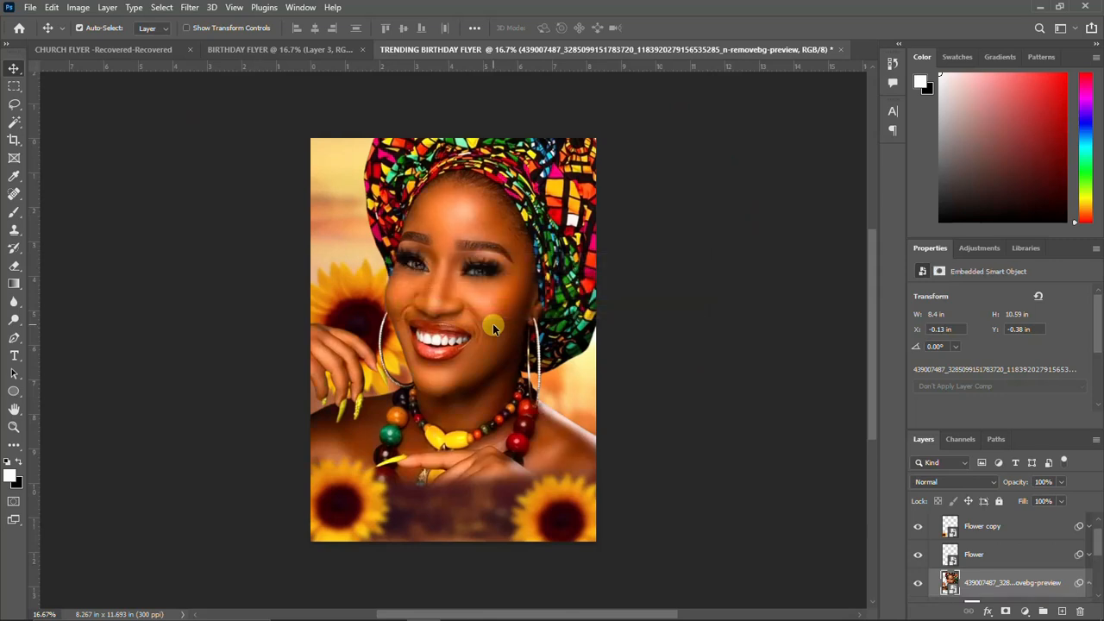
Collapse the BG+IMAGE group and consult the finished BIRTHDAY FLYER document as a layout reference.
scroll(975, 539, up, 1)
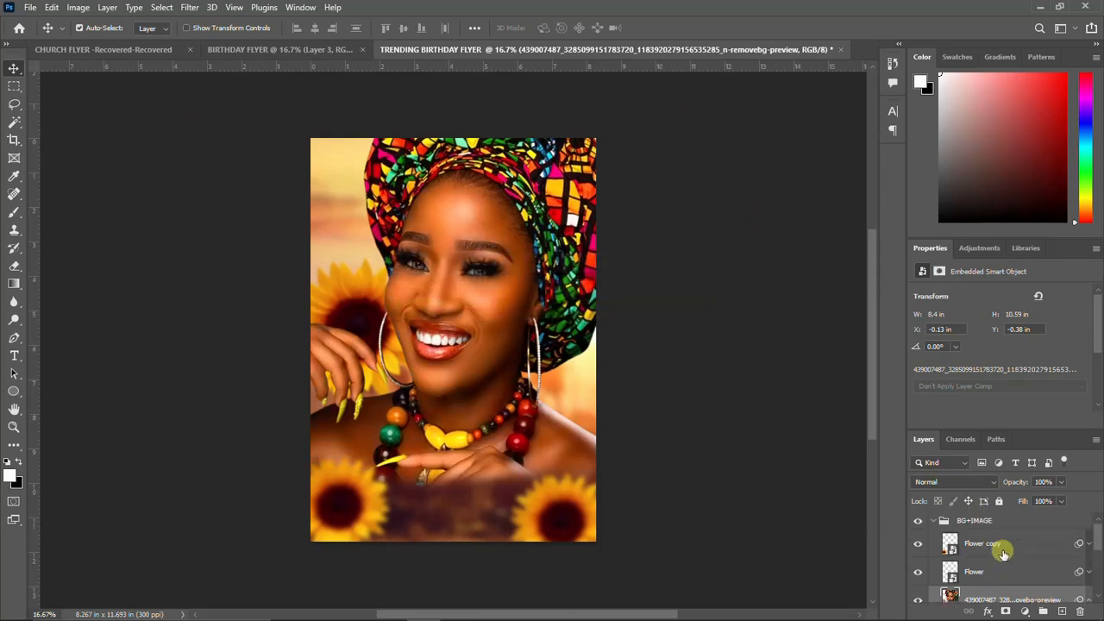
click(934, 521)
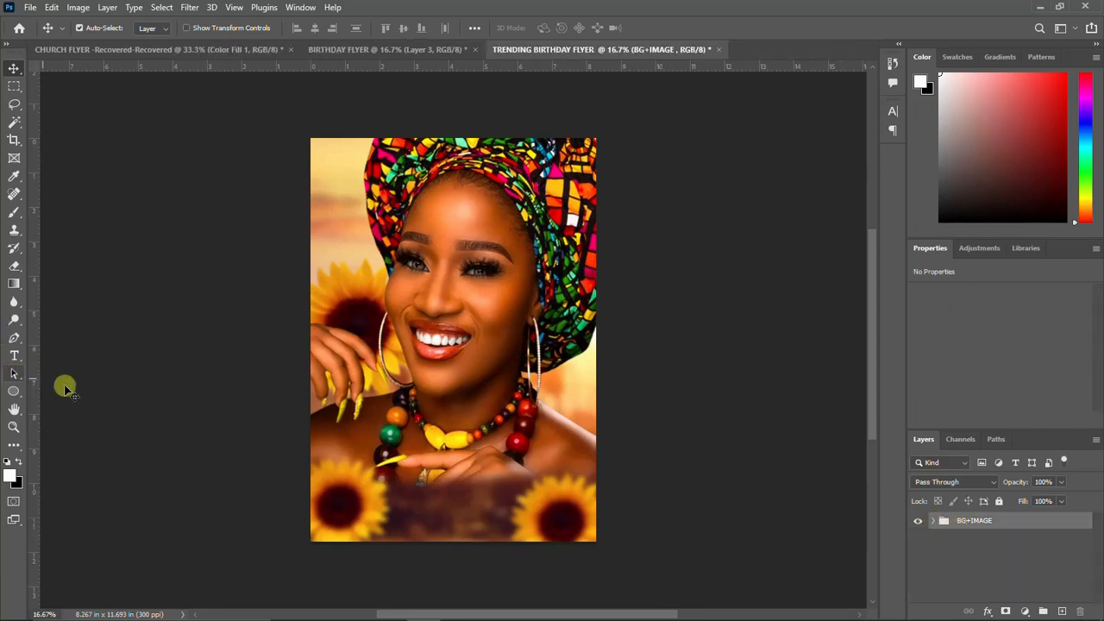
click(415, 52)
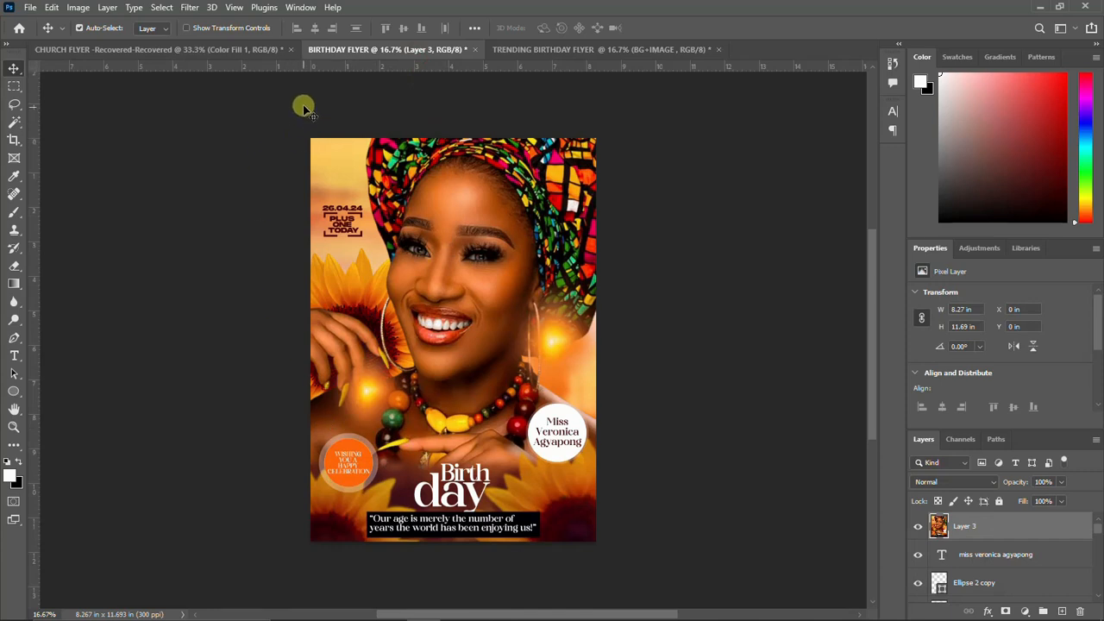
click(681, 49)
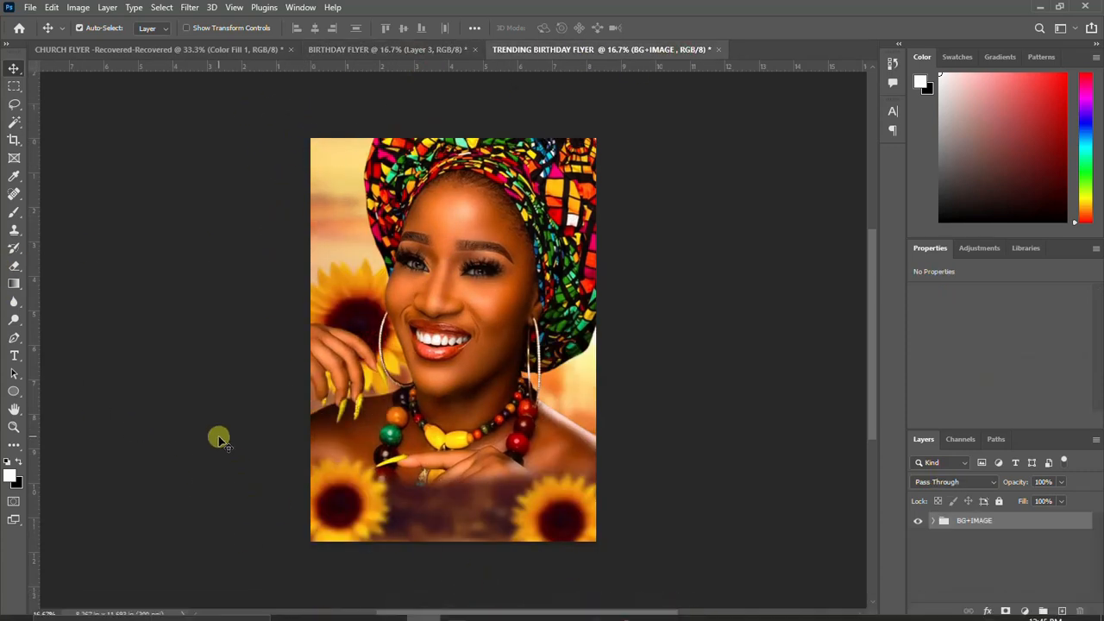
Add the date text 26.04.24 beside the headwrap in the flyer's upper-left area, using the Monument Extended font.
key(t)
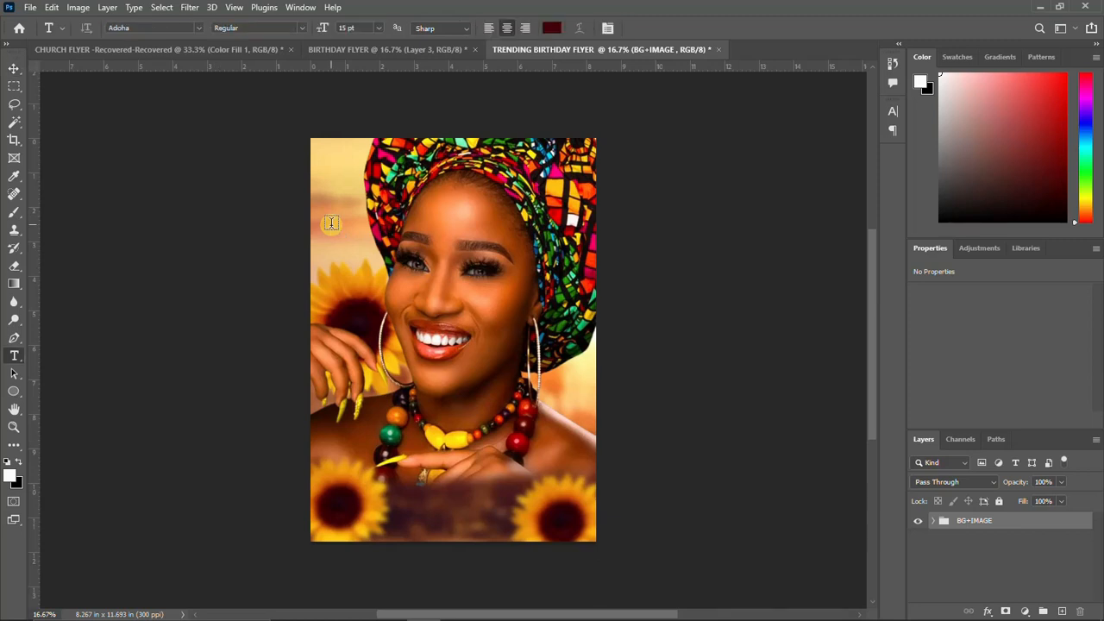
click(331, 223)
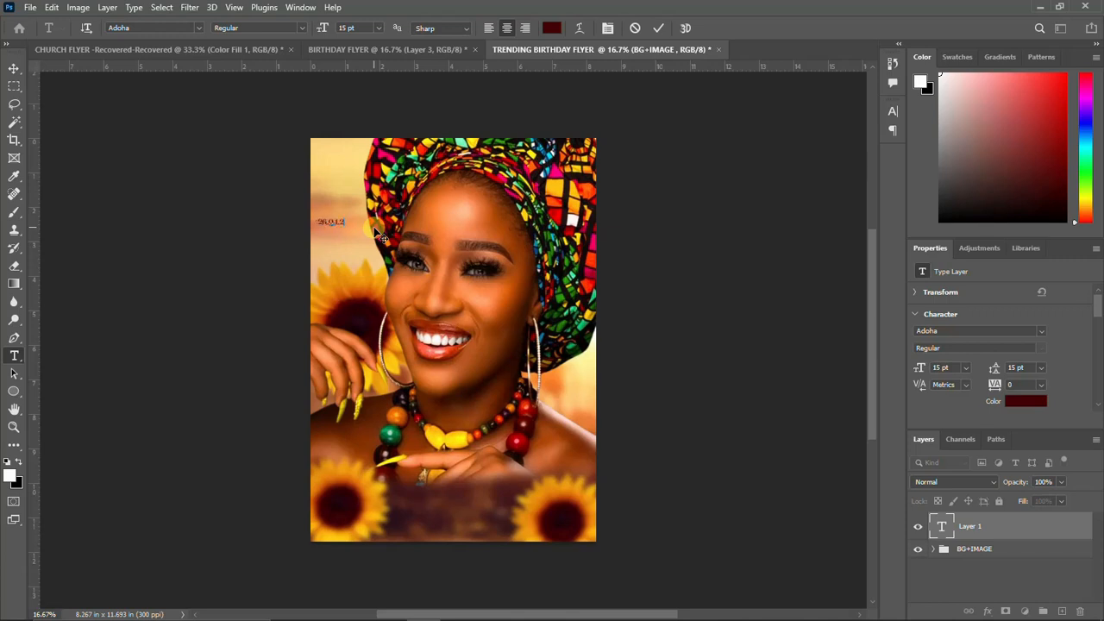
click(893, 110)
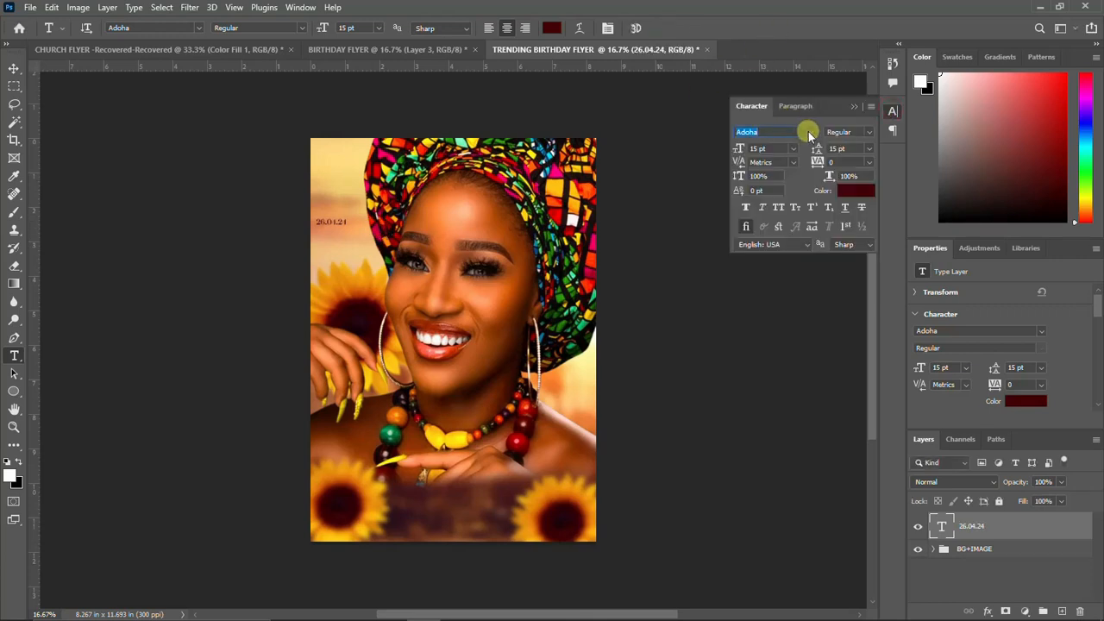
click(809, 133)
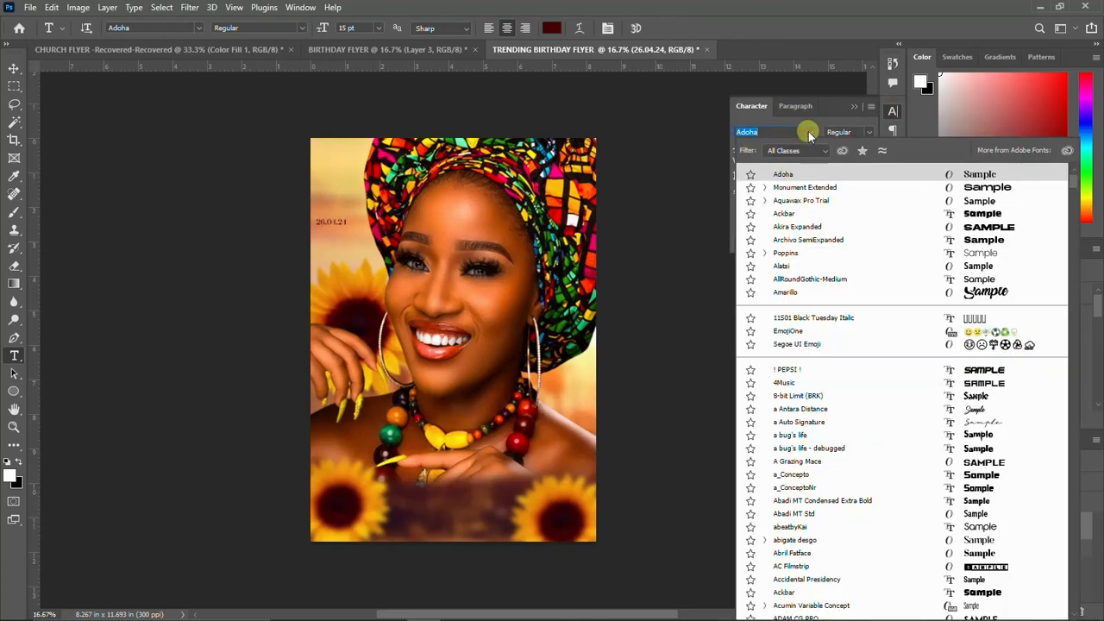
click(804, 188)
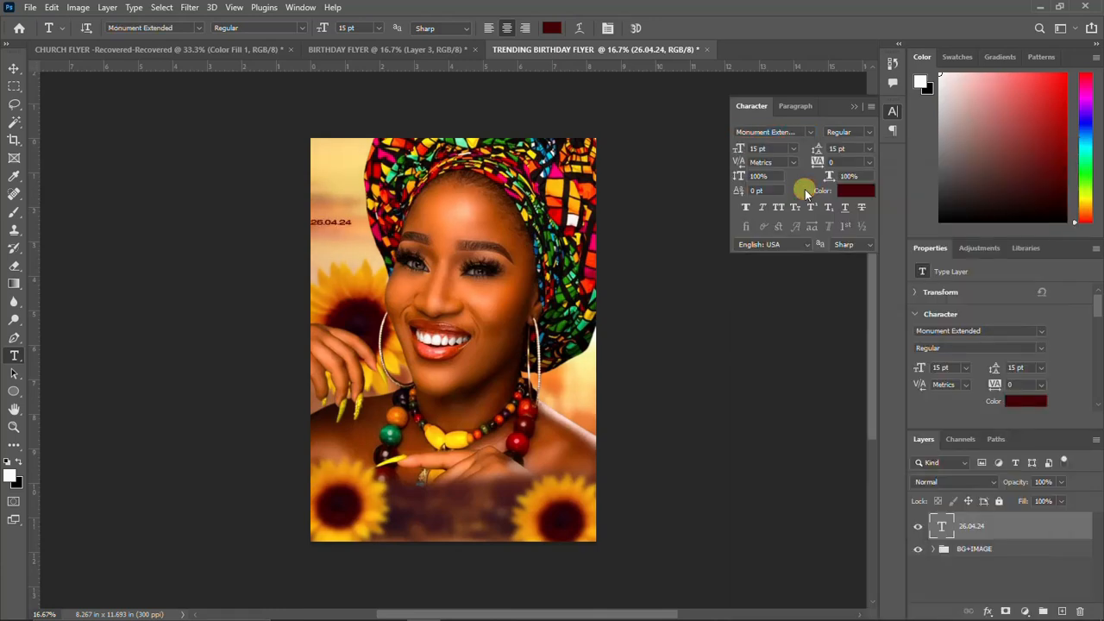
click(890, 115)
Move the date text slightly to the right, away from the flyer's left edge.
key(ctrl+t)
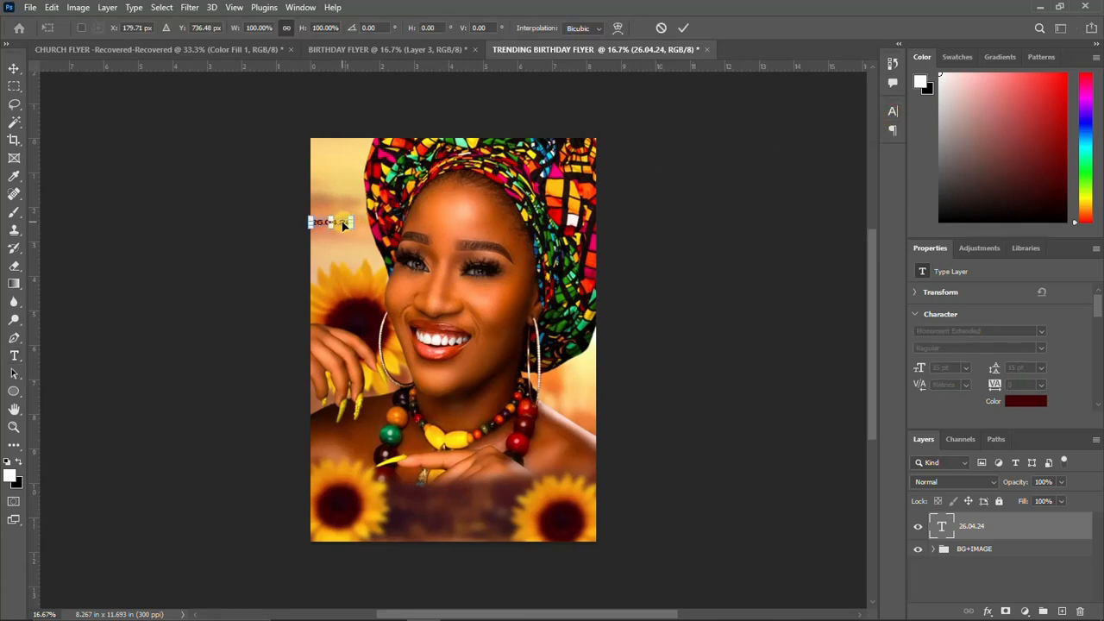
mouse_move(342, 225)
mouse_down()
mouse_move(352, 216)
mouse_move(349, 227)
mouse_up()
key(Return)
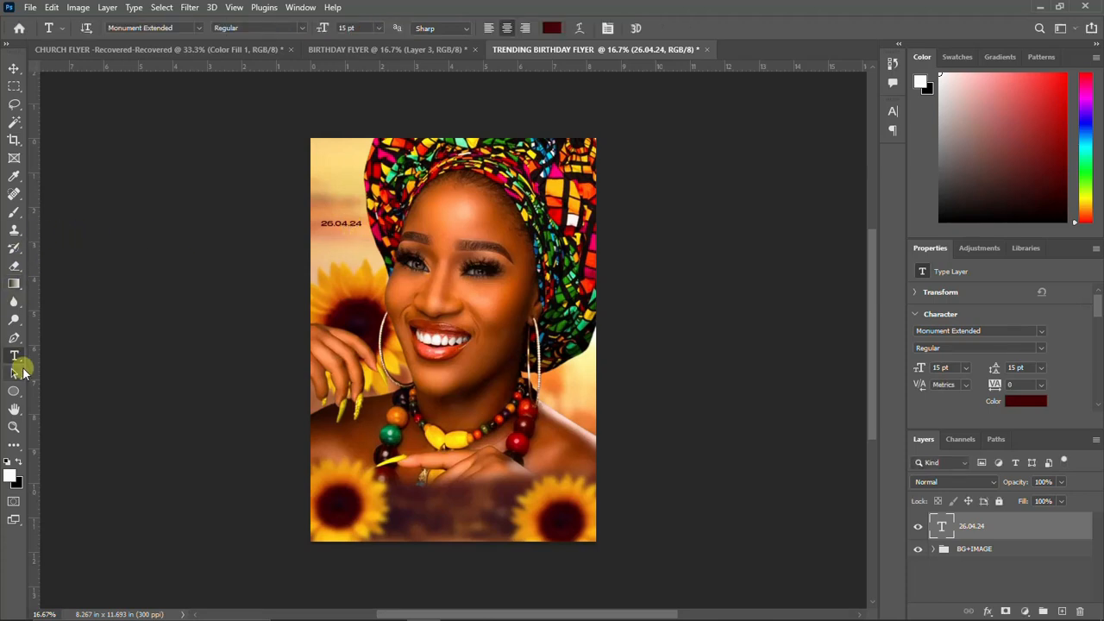
Draw a rectangle shape about 355 by 220 px directly beneath the 26.04.24 date text.
click(13, 395)
click(58, 400)
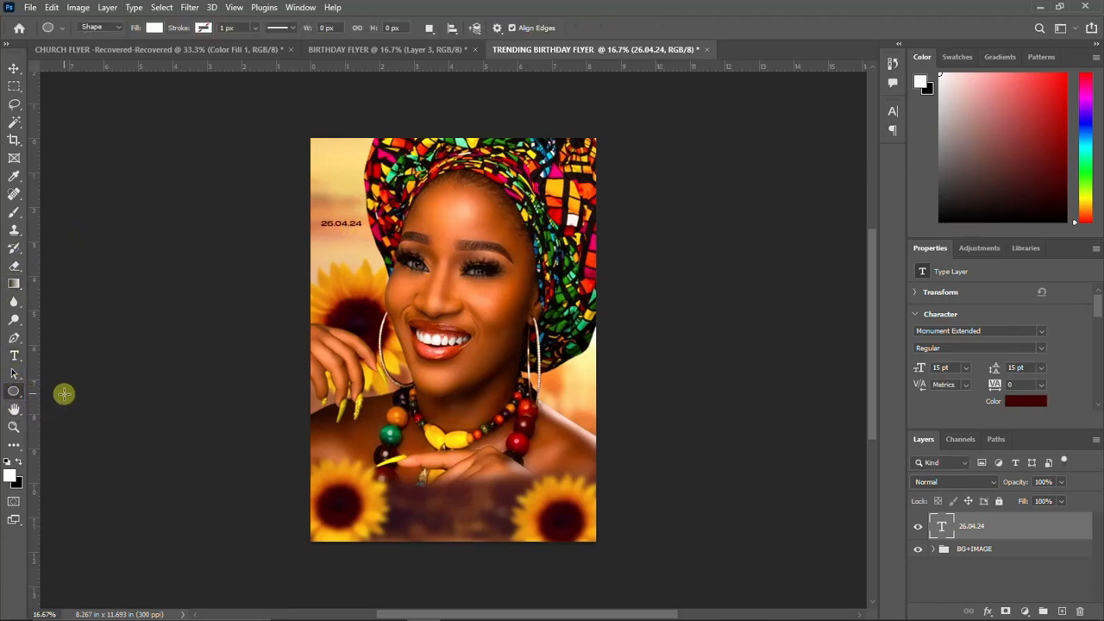
click(13, 393)
click(57, 393)
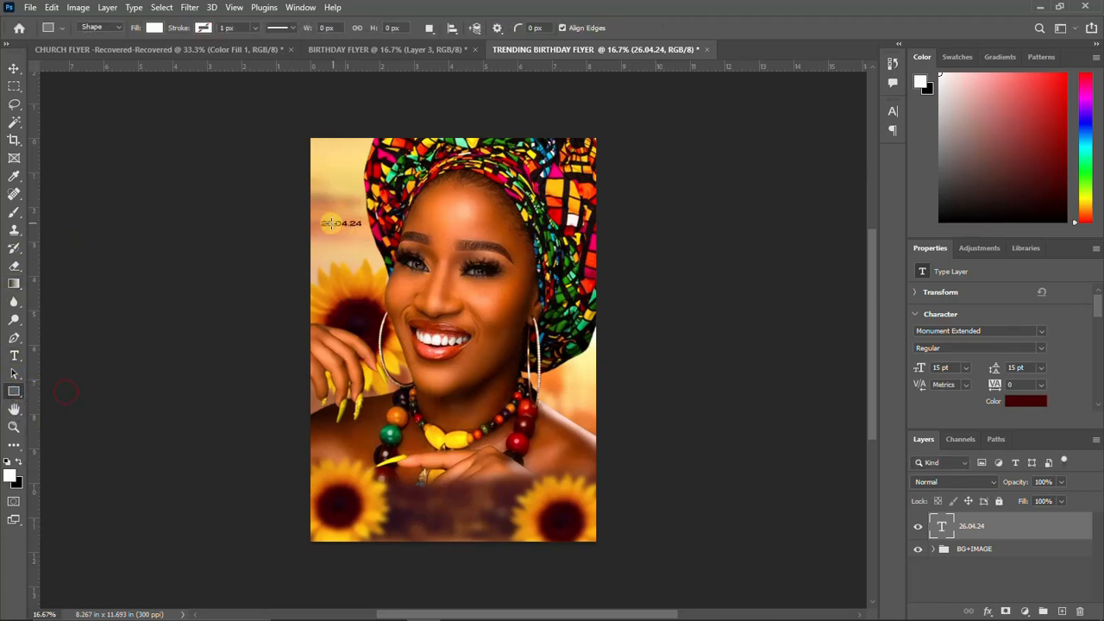
drag(324, 231, 365, 256)
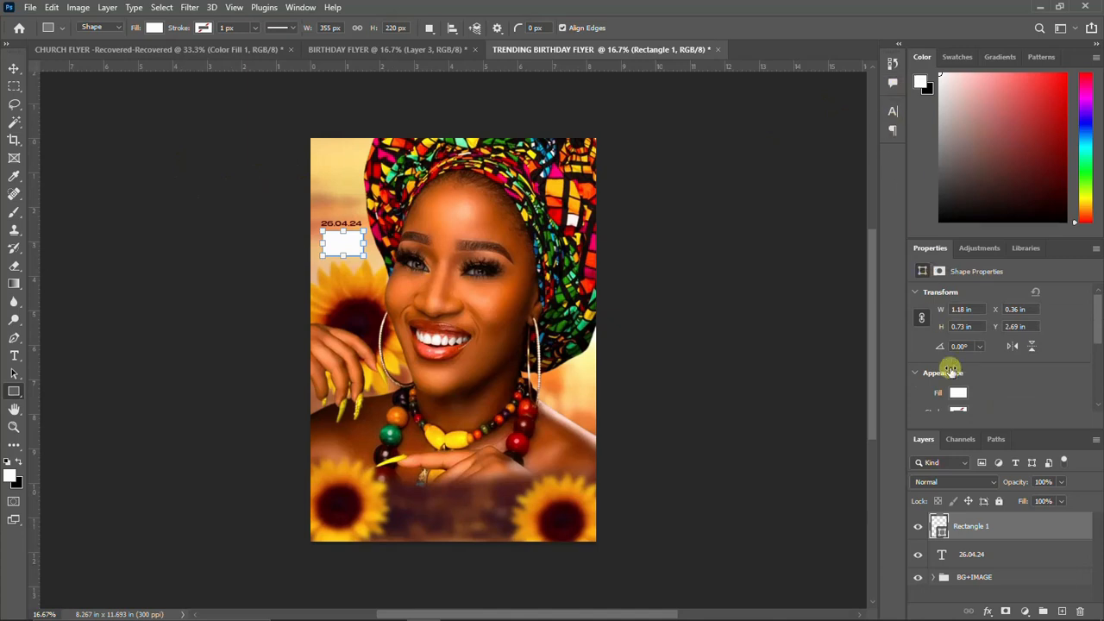
Remove the fill from the rectangle beneath the date.
click(958, 392)
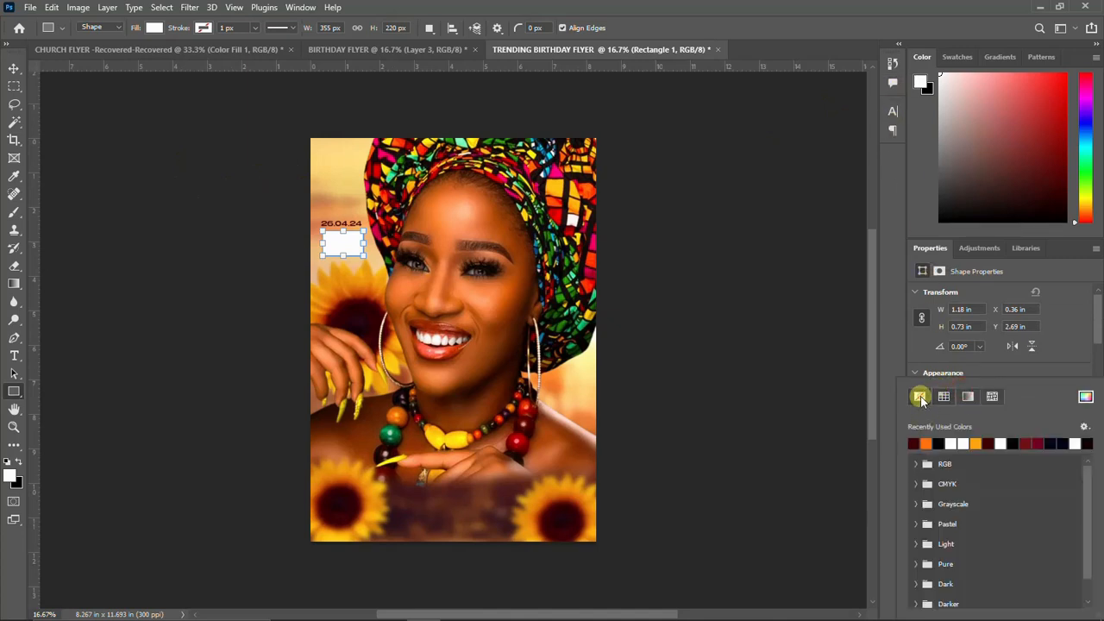
click(920, 396)
scroll(976, 389, down, 1)
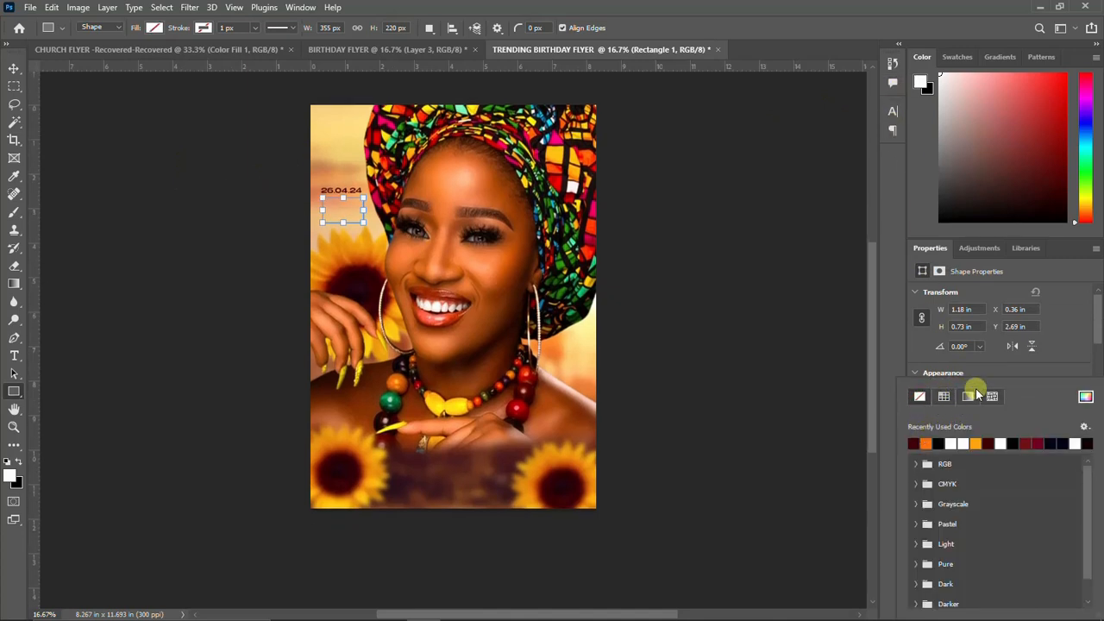
click(1021, 363)
Give the rectangle a 10 px outline in the recently used dark maroon color.
scroll(956, 407, down, 1)
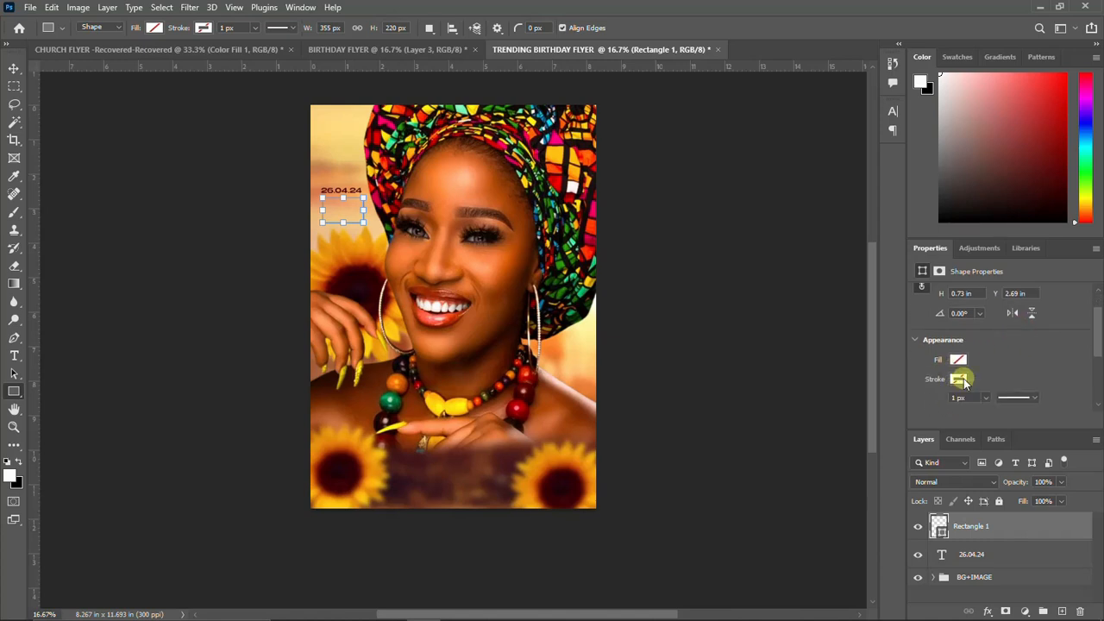
click(961, 378)
click(912, 443)
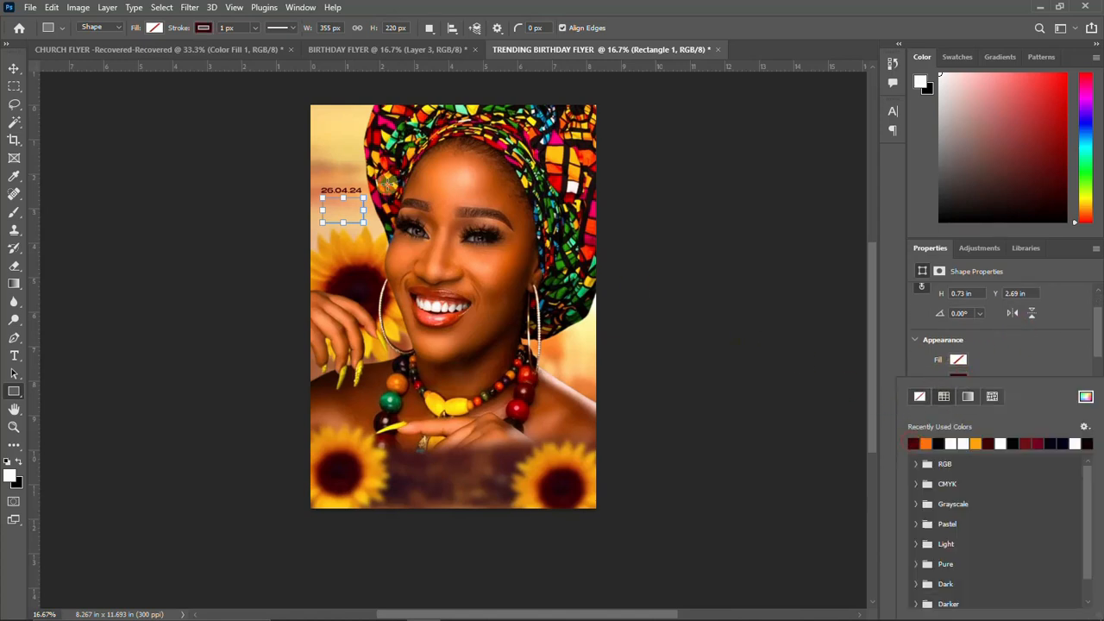
click(1020, 363)
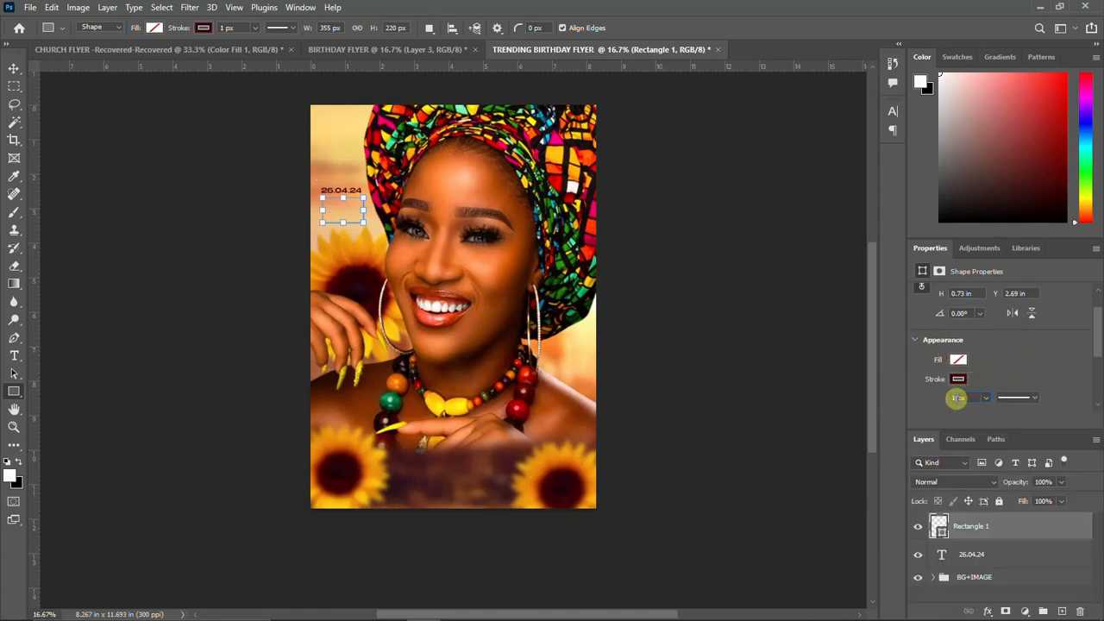
text(10)
key(Return)
Shorten the outlined rectangle from its lower edge to a height of about 0.54 in.
click(14, 68)
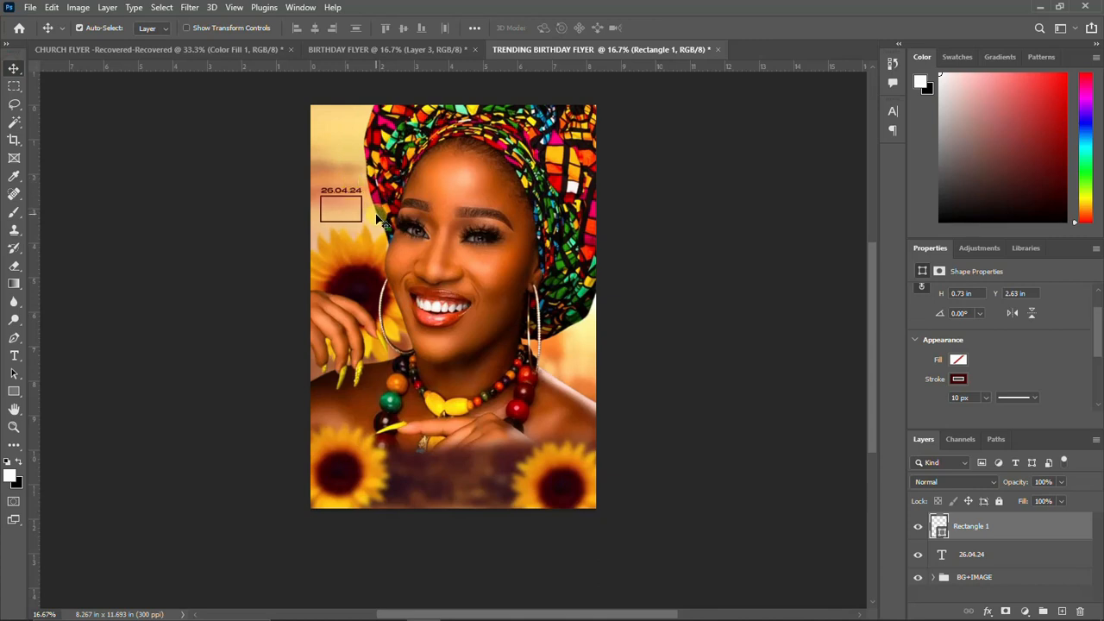
key(ctrl+t)
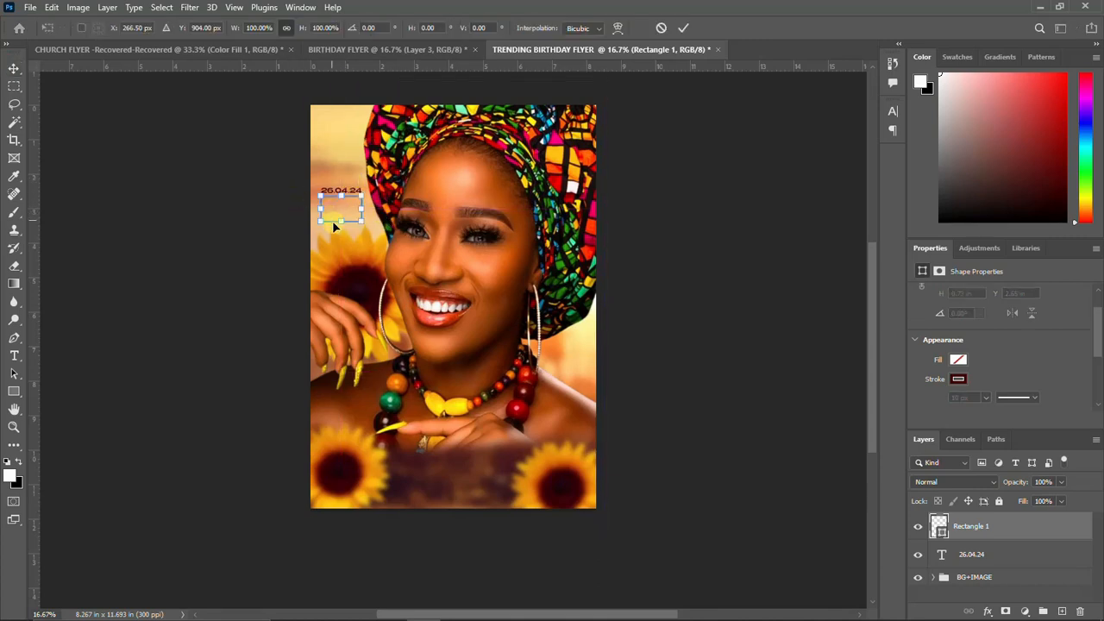
drag(340, 220, 343, 213)
key(Return)
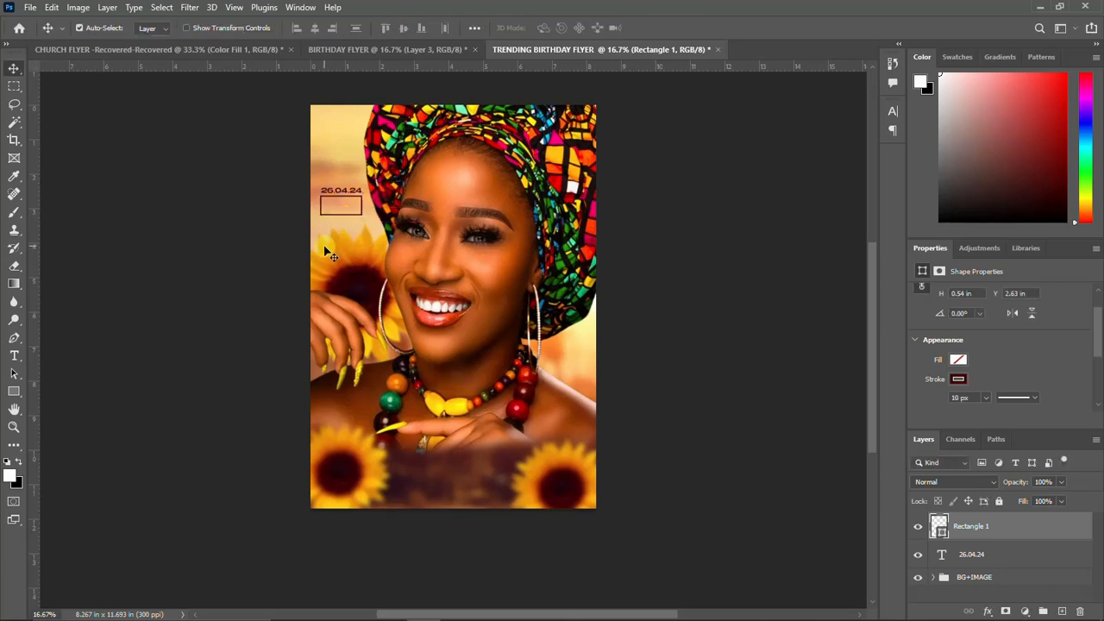
Duplicate the 26.04.24 date text and place the copy inside the outlined rectangle.
click(354, 192)
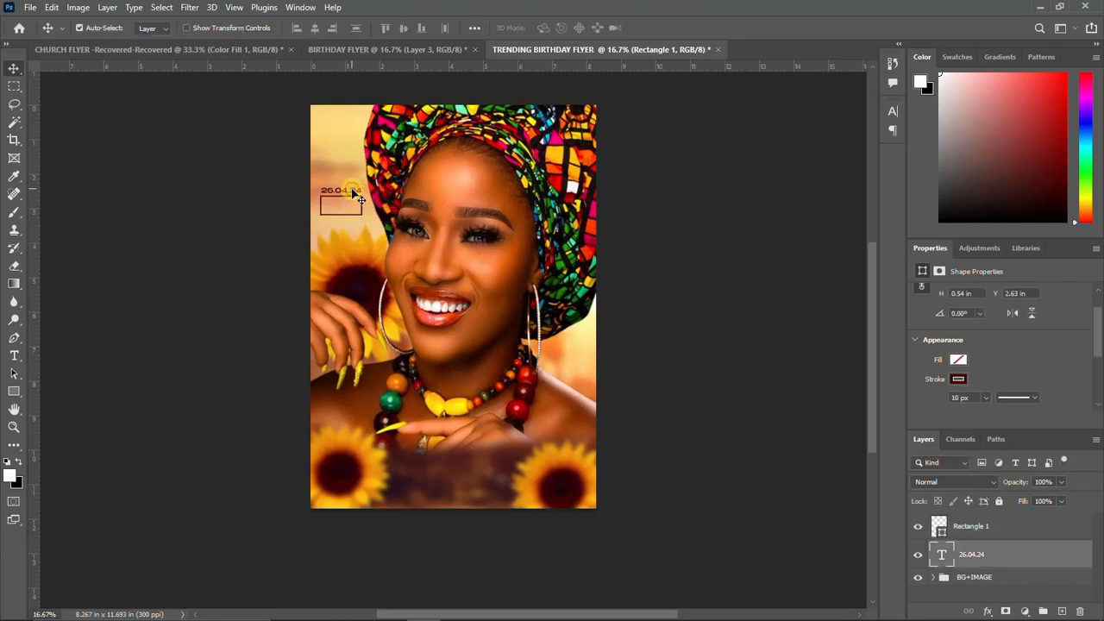
key(ctrl)
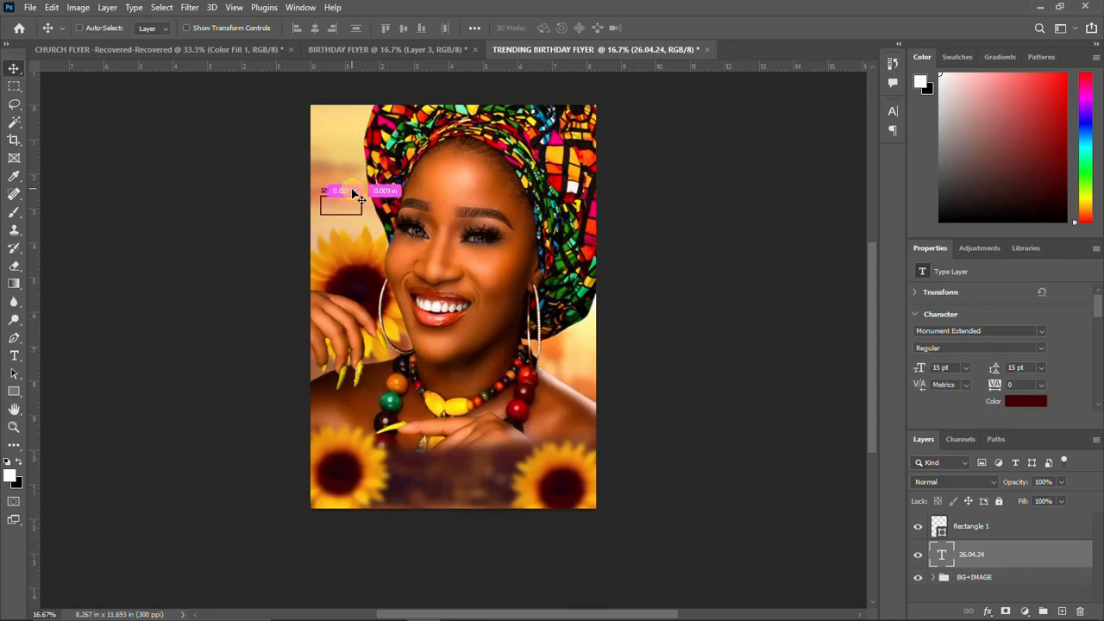
key(ctrl+j)
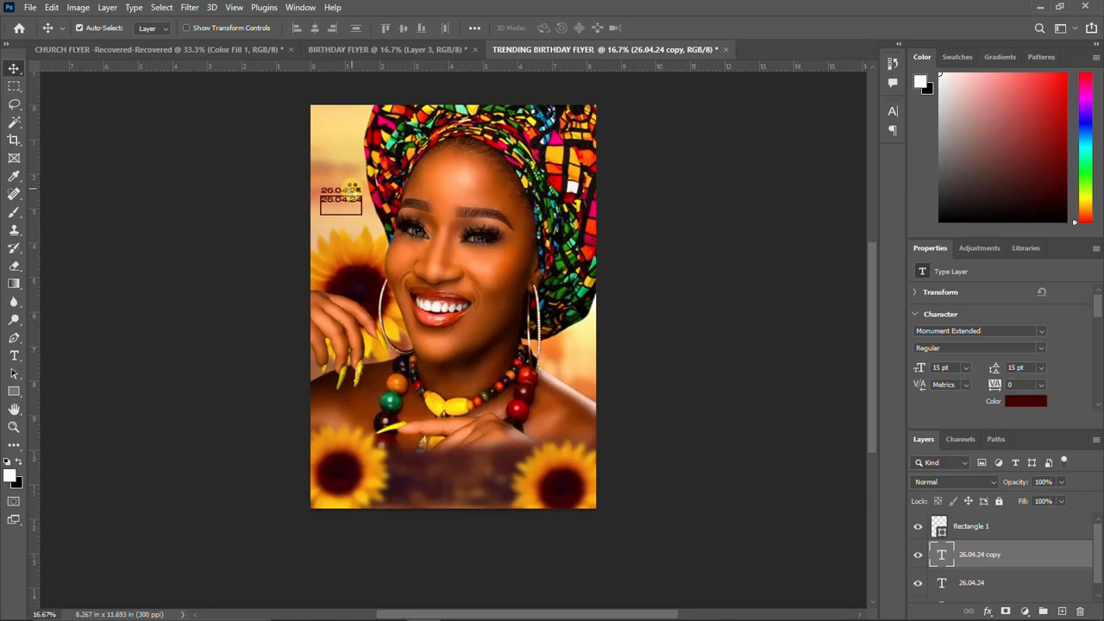
drag(351, 188, 359, 199)
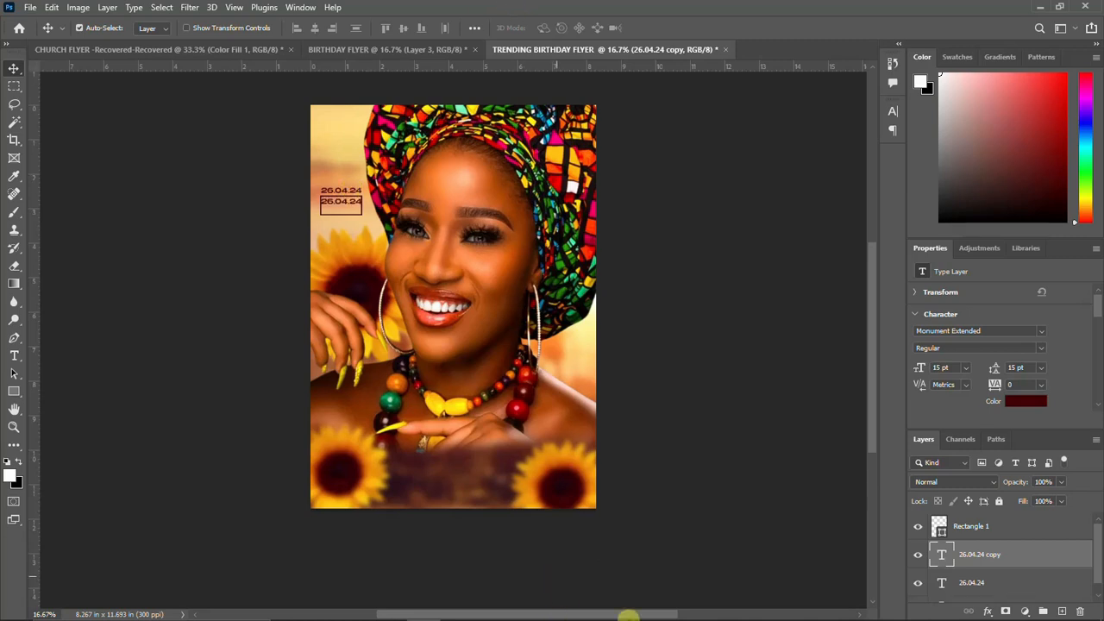
Copy the lines "plus one today" from the Notepad text file and replace the duplicated date text with them.
click(694, 606)
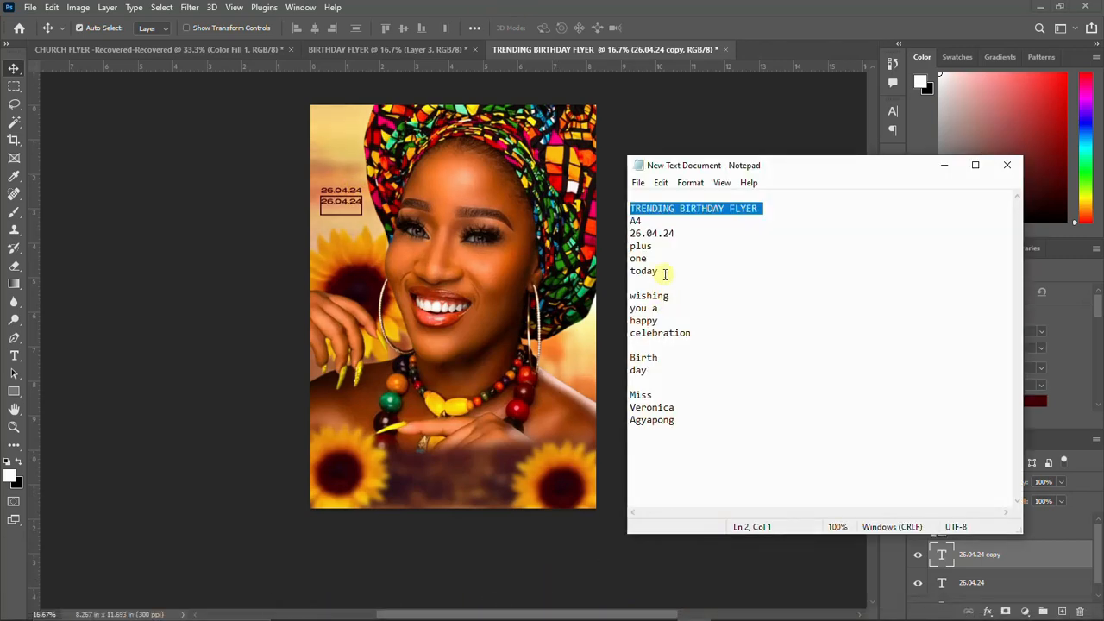
drag(665, 267, 623, 245)
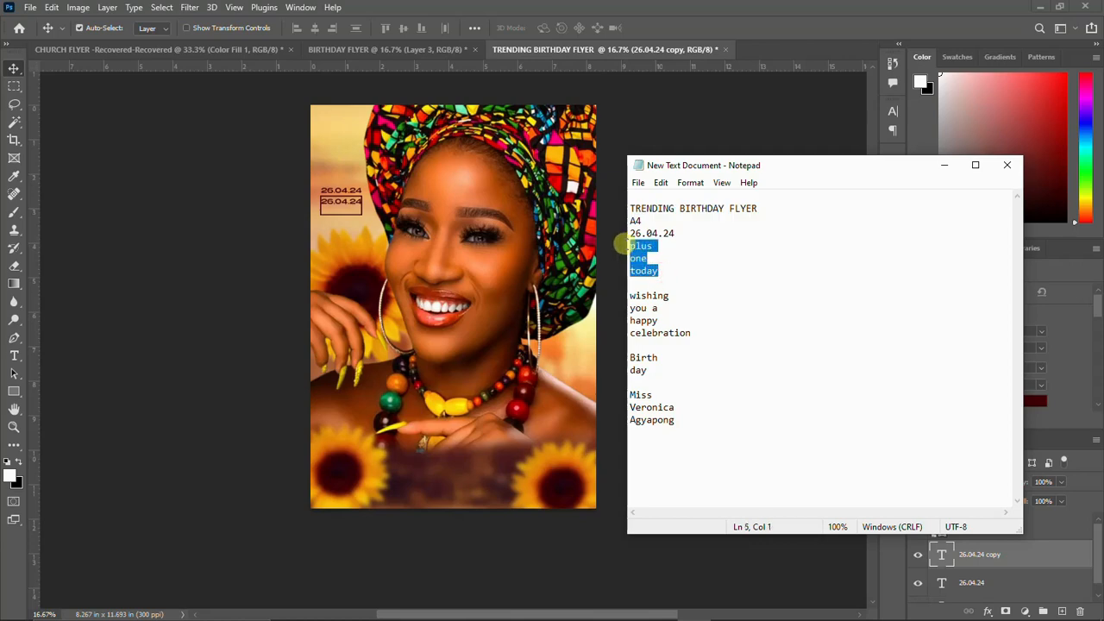
click(329, 206)
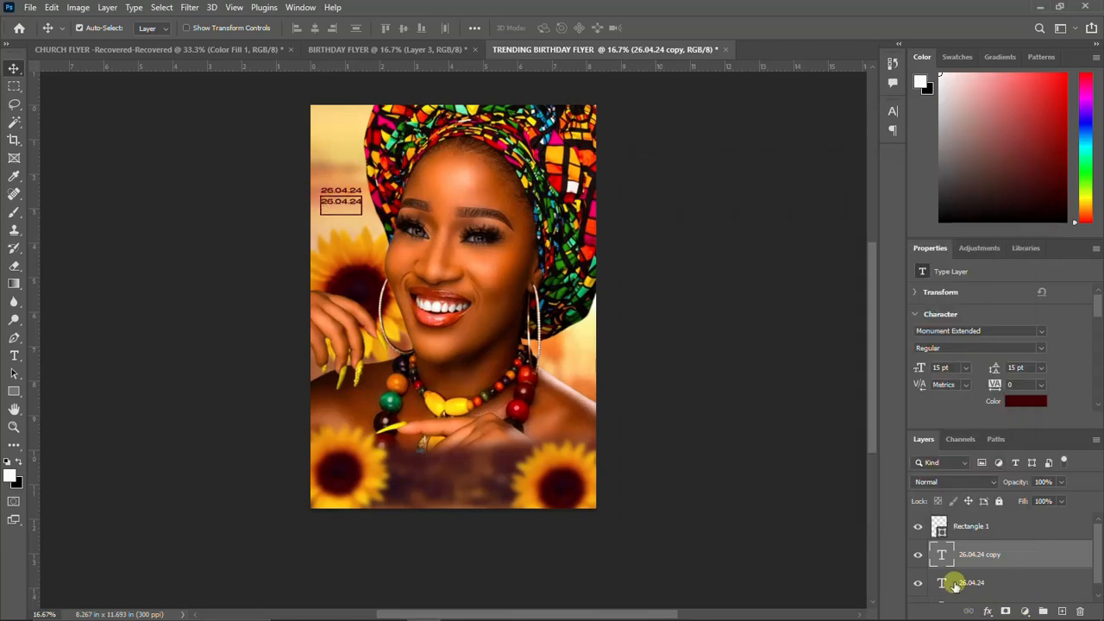
double_click(947, 550)
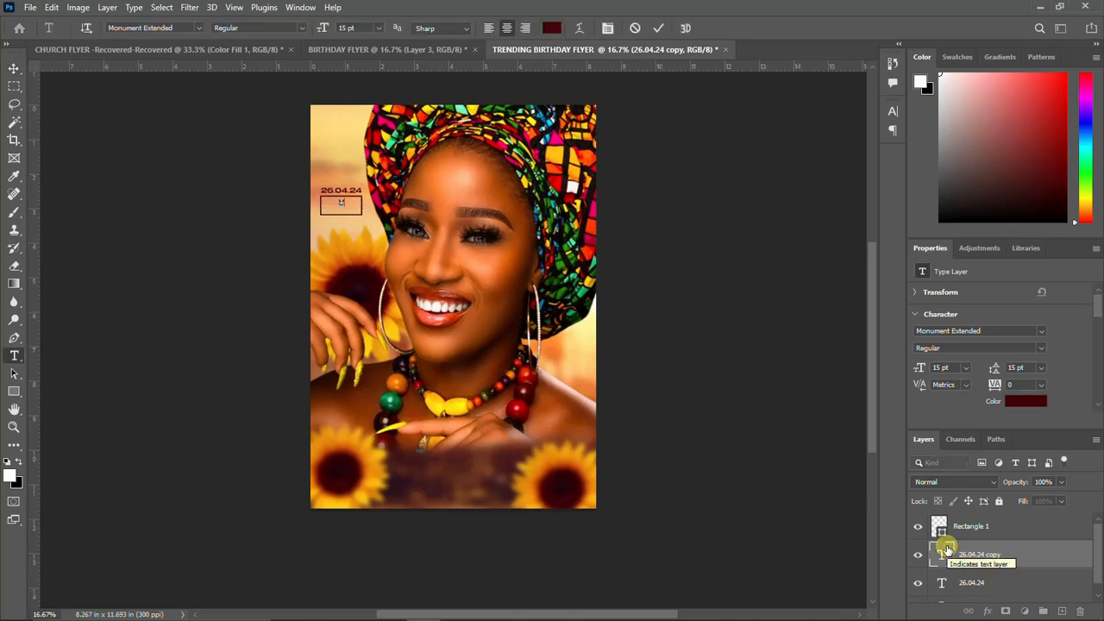
key(BackSpace)
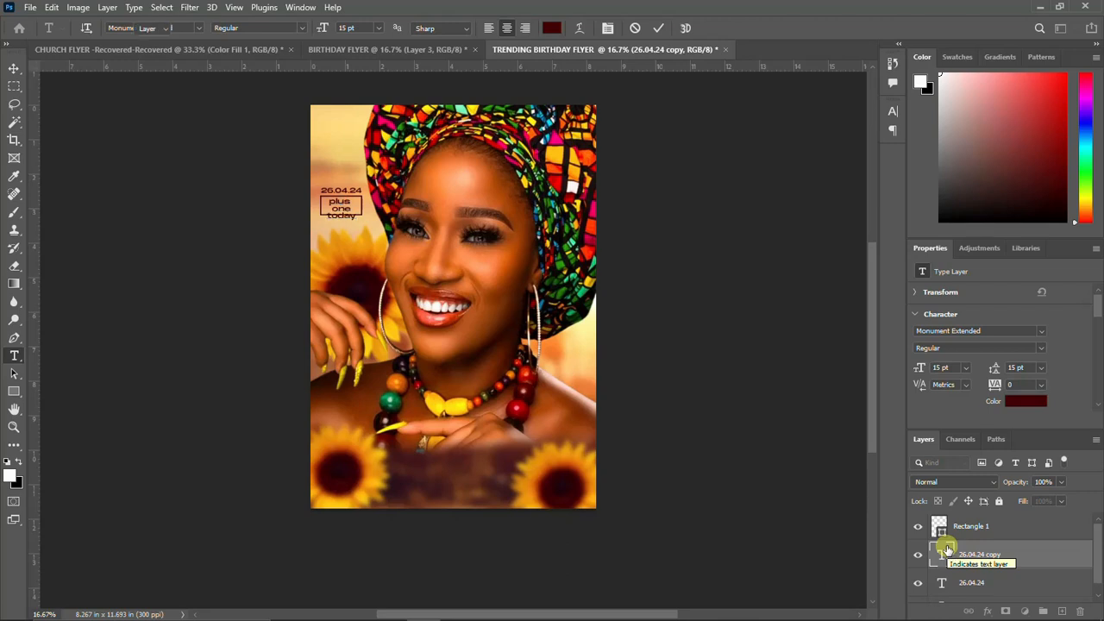
key(ctrl+Return)
click(892, 113)
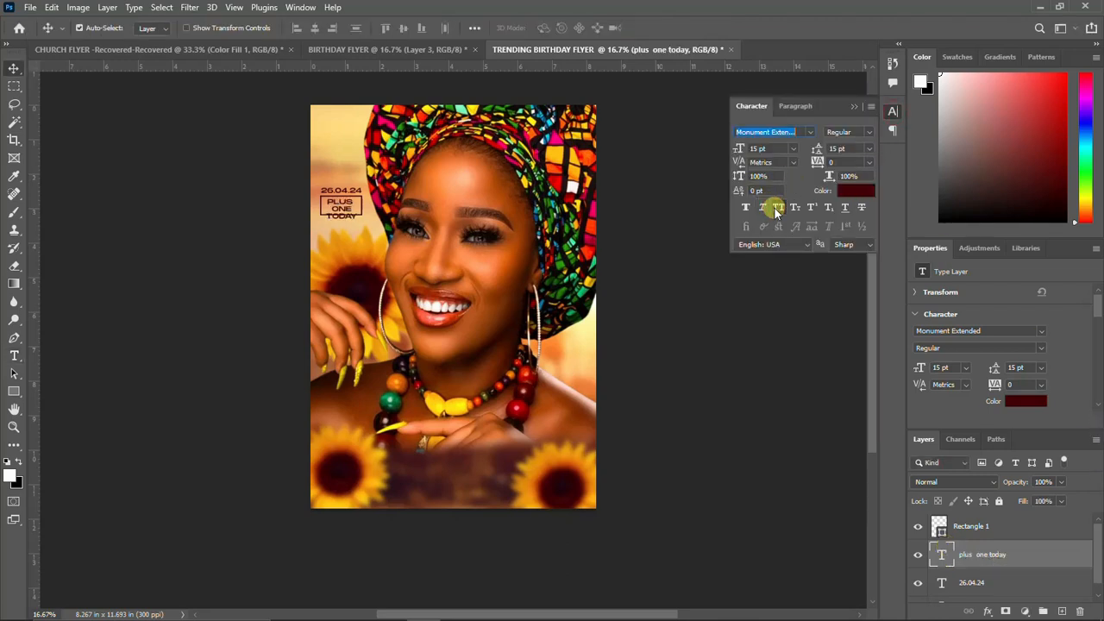
click(892, 112)
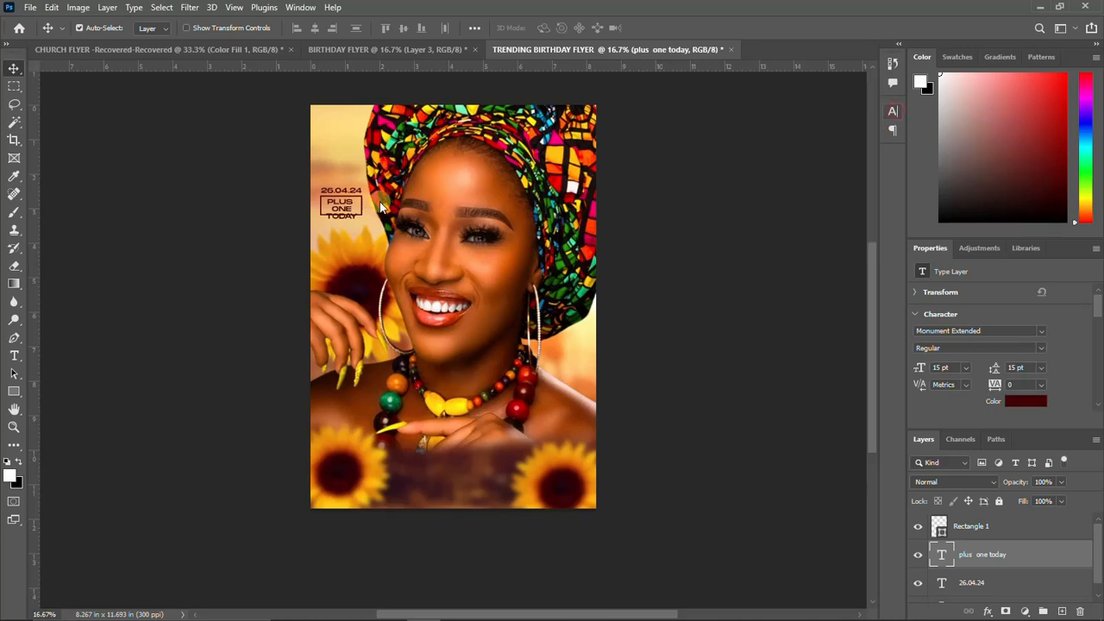
key(ctrl+z)
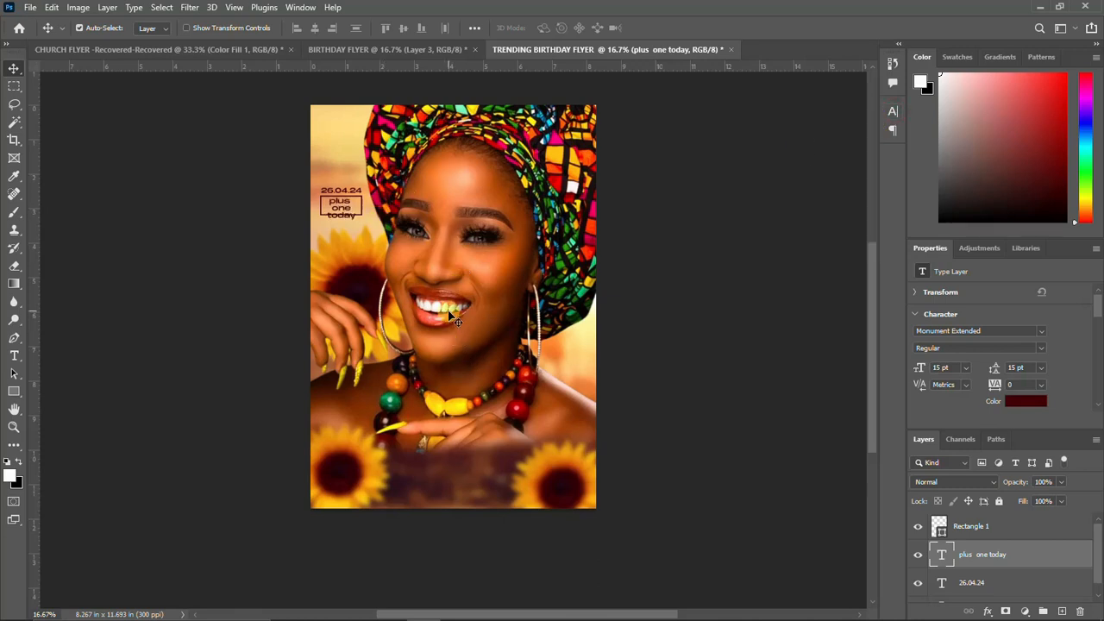
Set the "plus one today" text in all caps and tighten its leading to 12 pt.
click(892, 112)
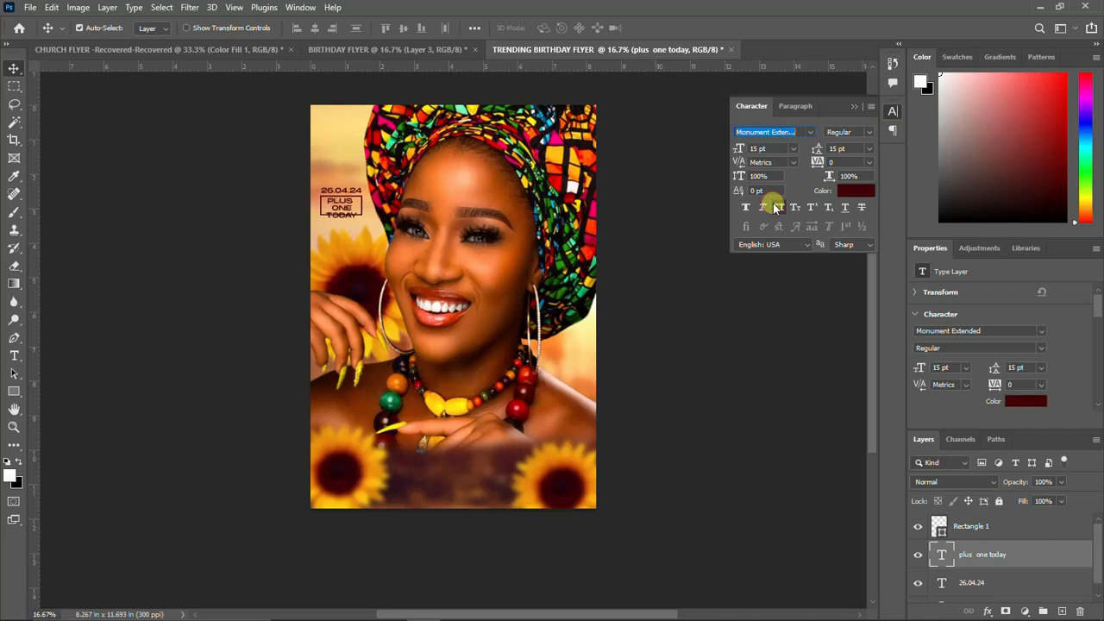
click(893, 111)
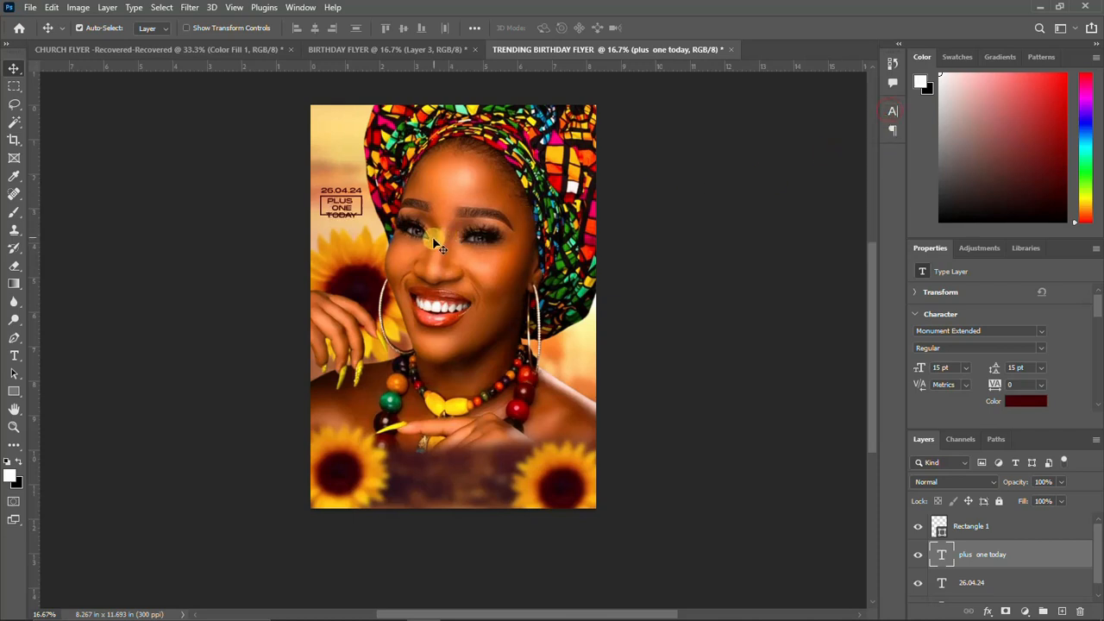
click(902, 113)
click(893, 111)
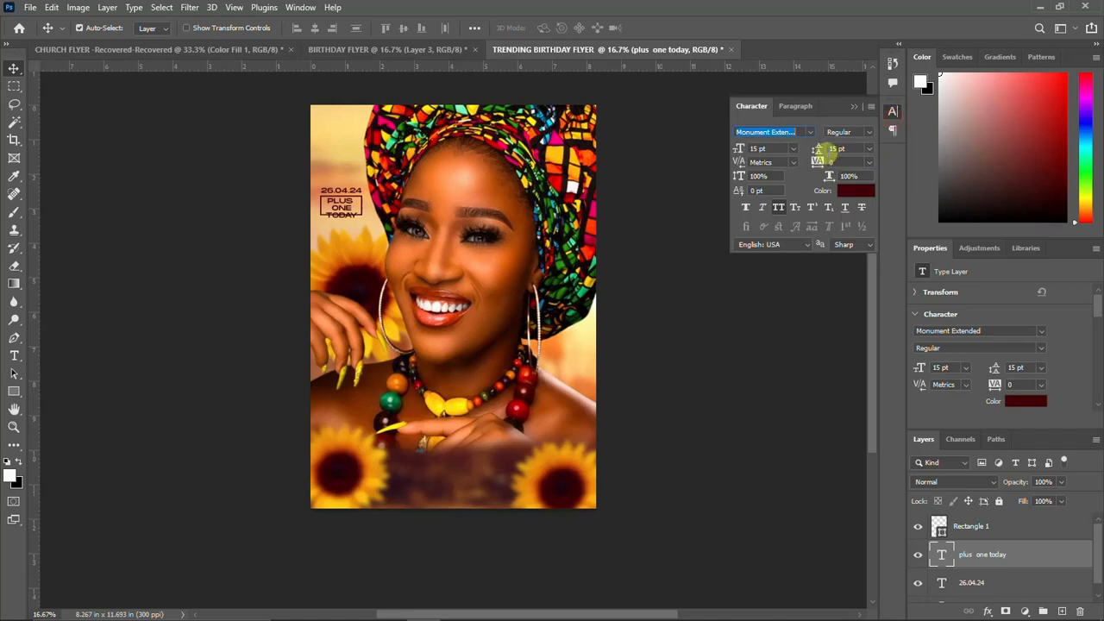
click(834, 148)
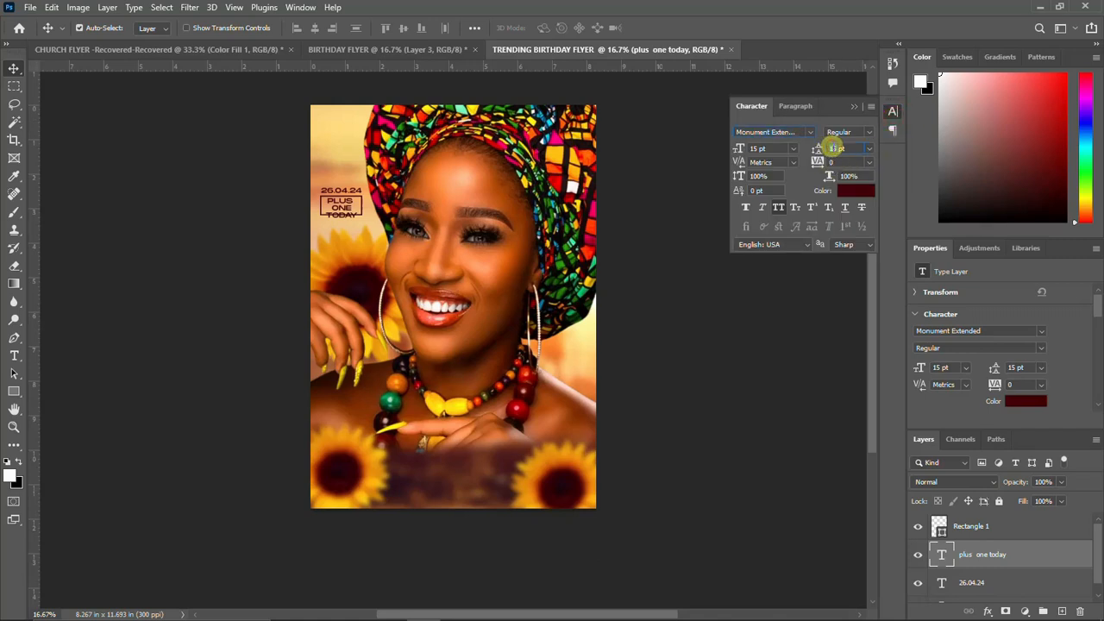
key(Down)
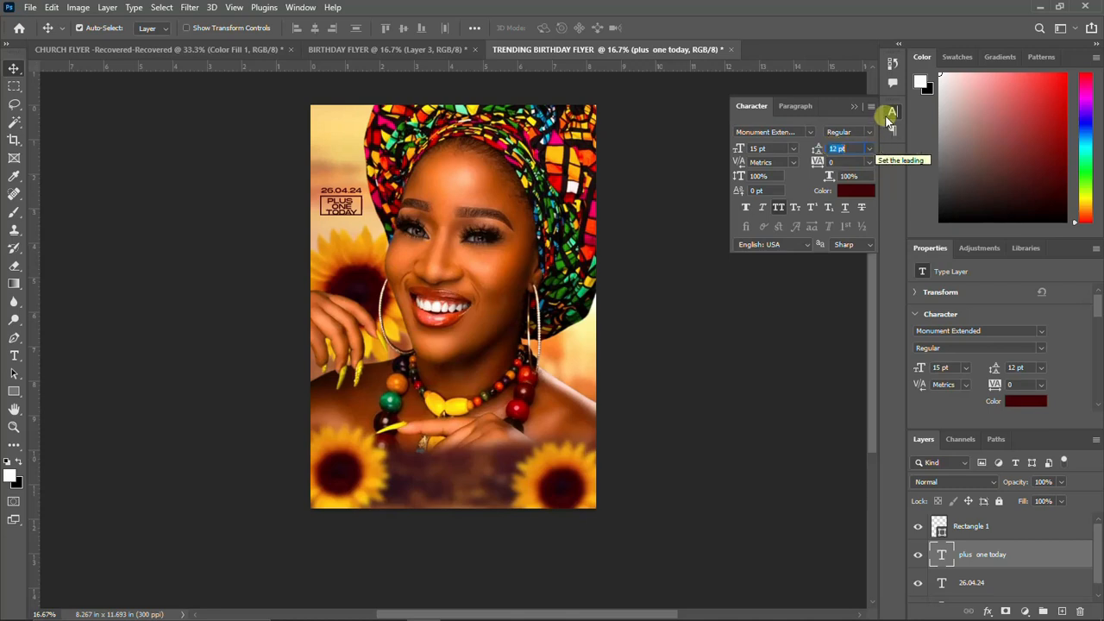
click(892, 111)
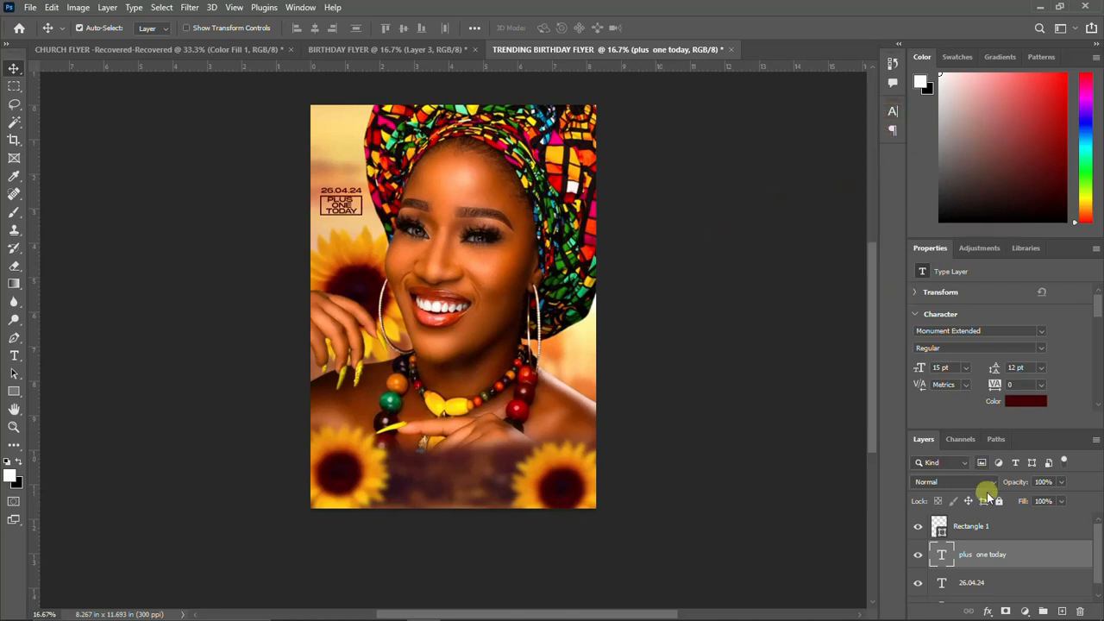
Extend the outlined rectangle's height to about 0.72 in and center the PLUS ONE TODAY text vertically inside it.
click(990, 528)
key(ctrl+t)
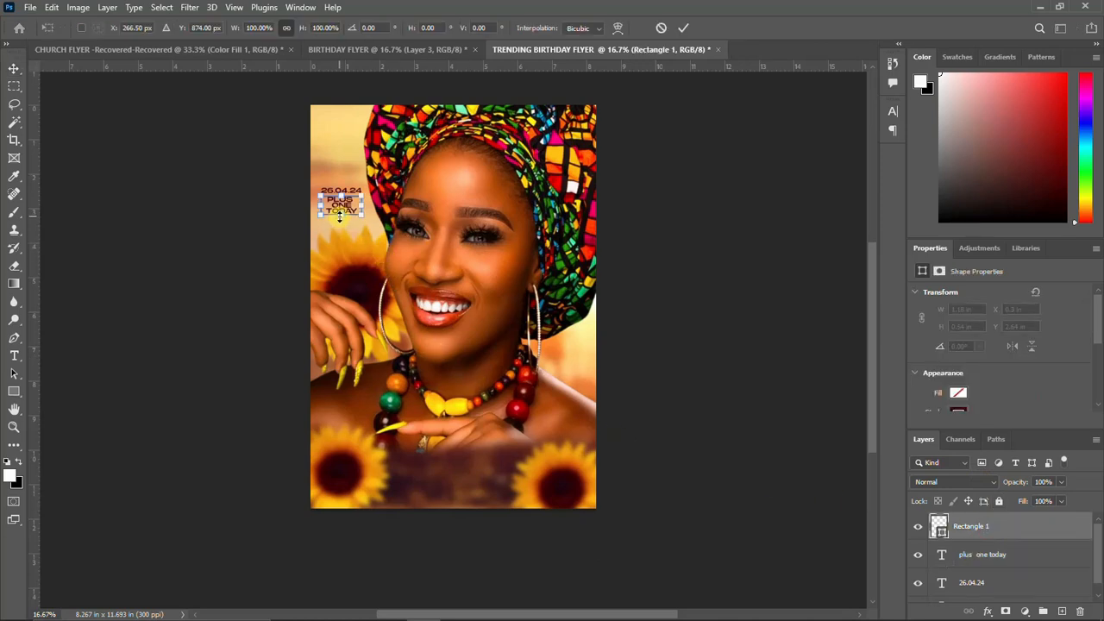
drag(340, 219, 339, 222)
key(Return)
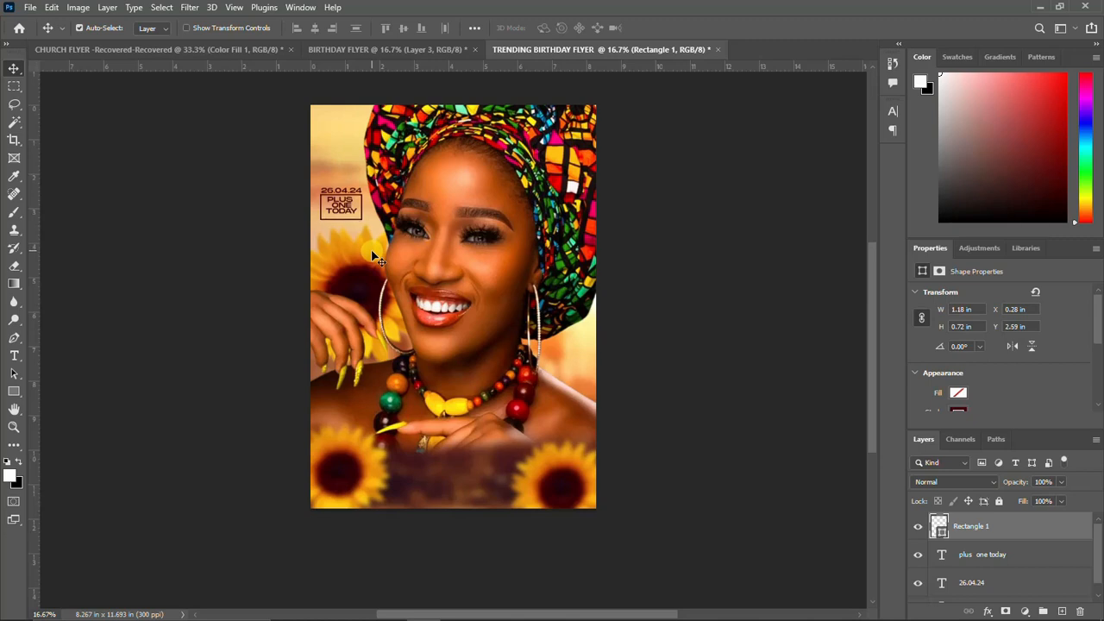
click(344, 207)
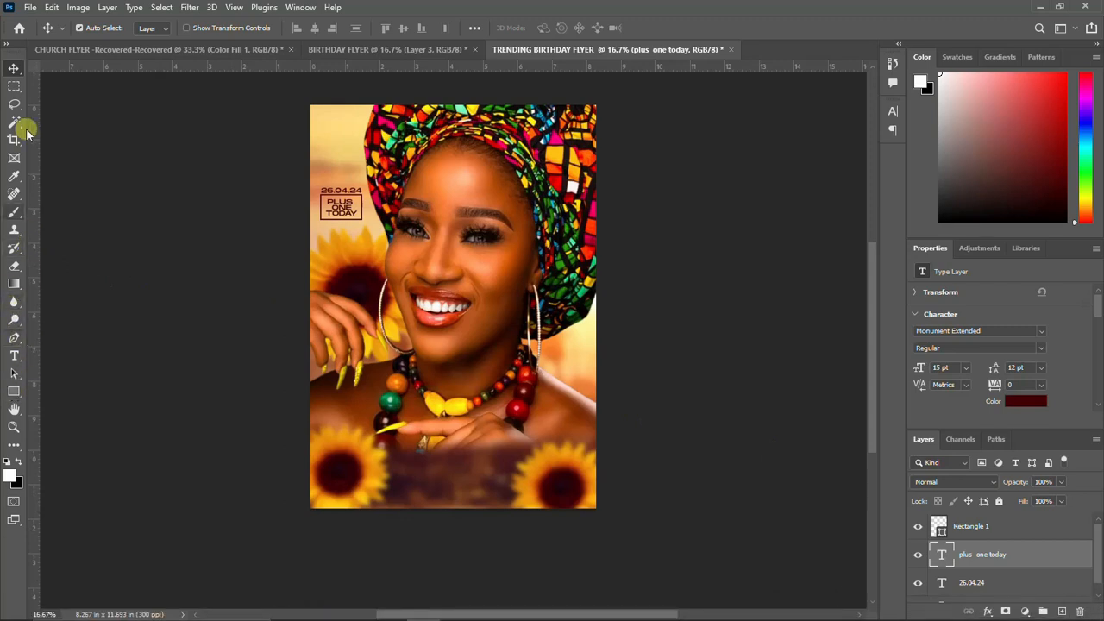
Rasterize the rectangle frame around PLUS ONE TODAY and delete a horizontal band about 0.32 in high through its side edges.
key(m)
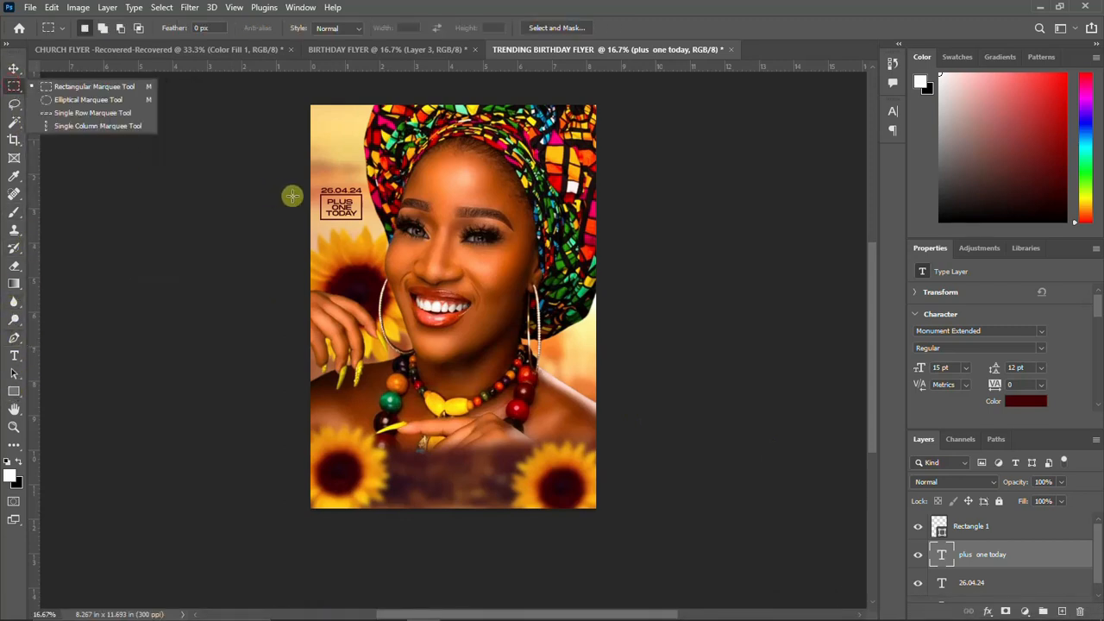
drag(310, 197, 388, 207)
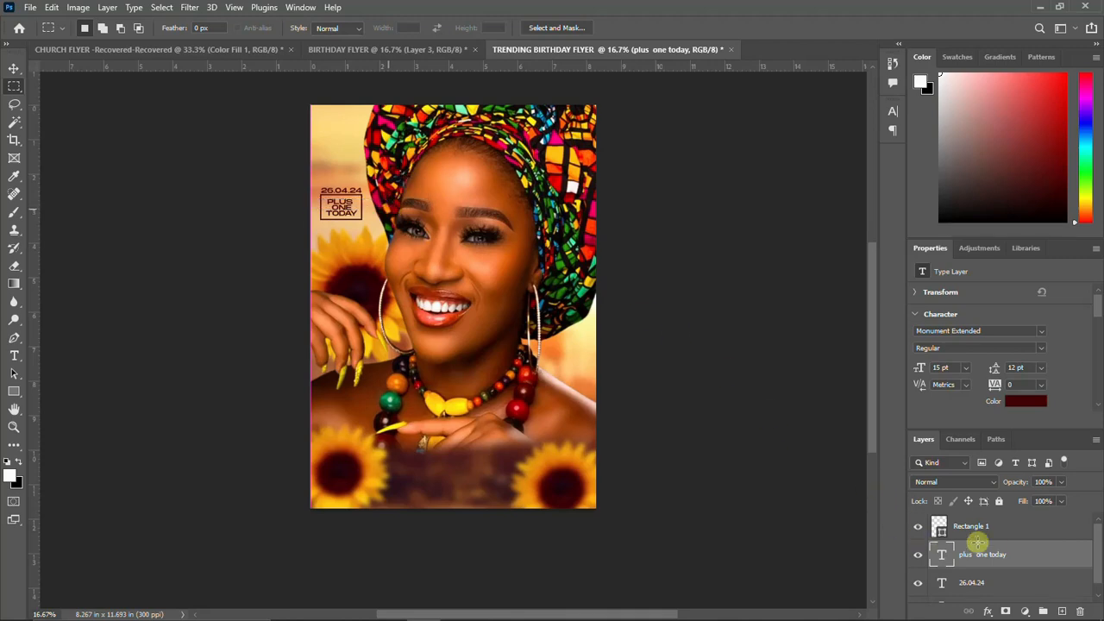
click(1005, 524)
right_click(1005, 524)
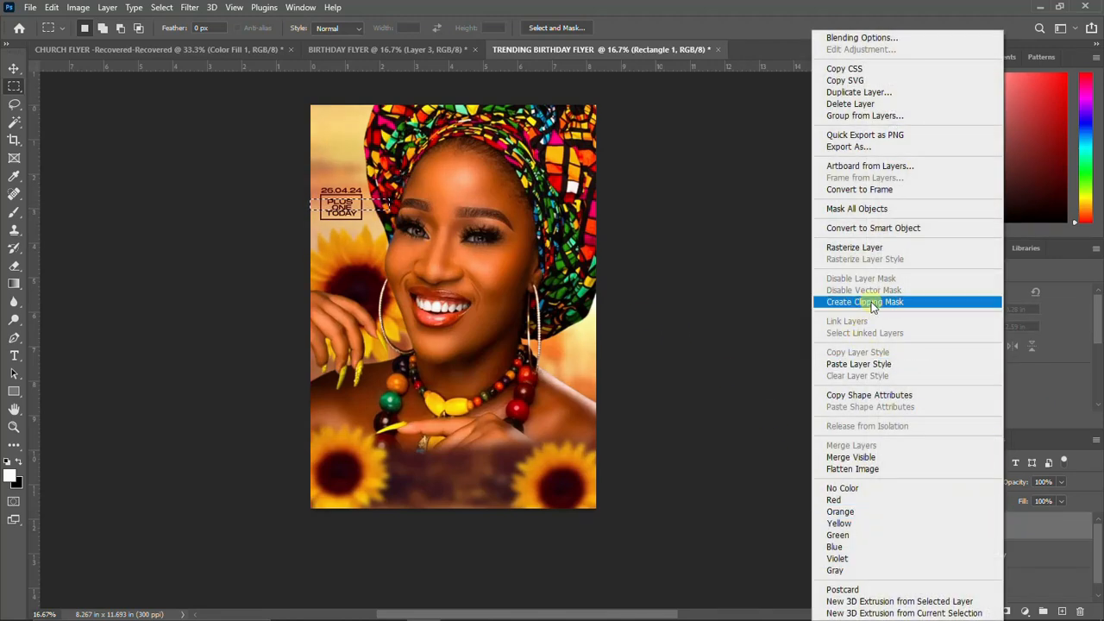
click(880, 365)
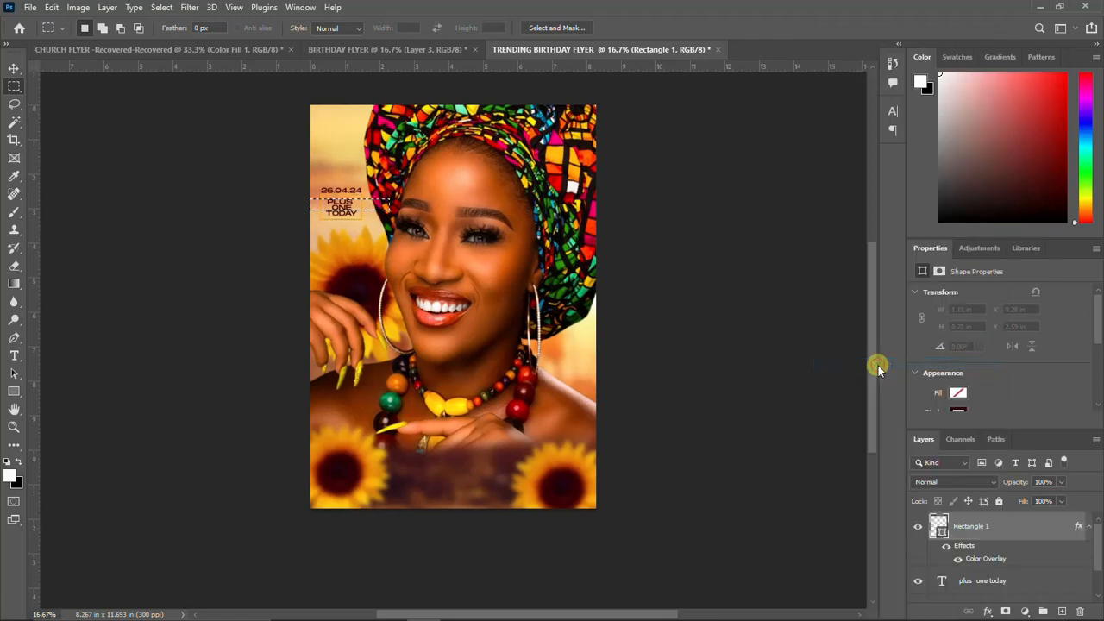
key(ctrl+z)
right_click(1040, 539)
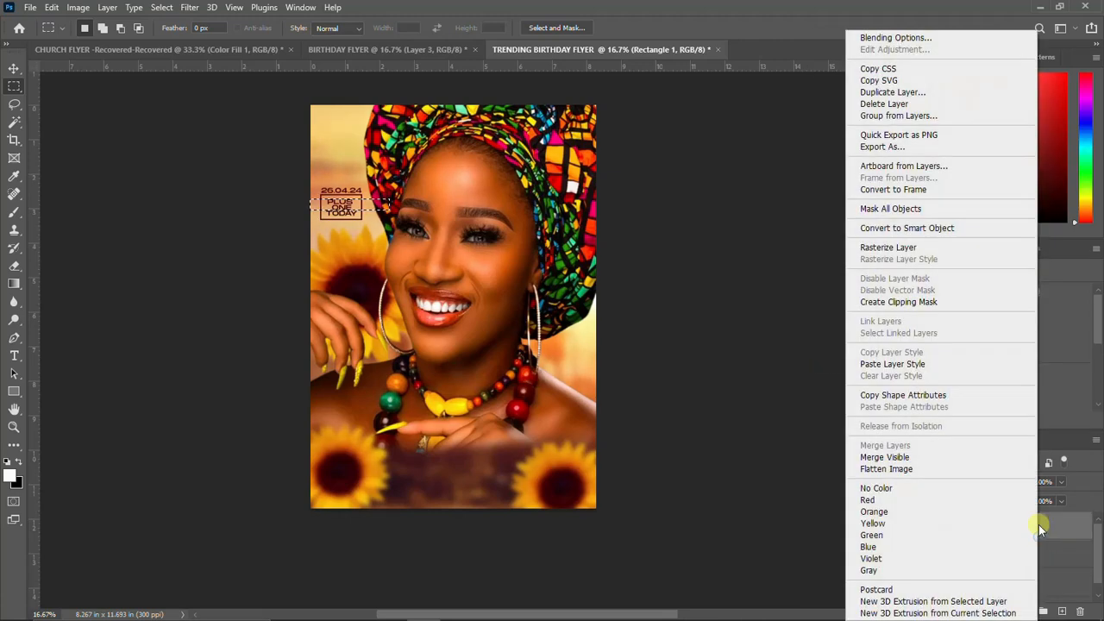
click(882, 248)
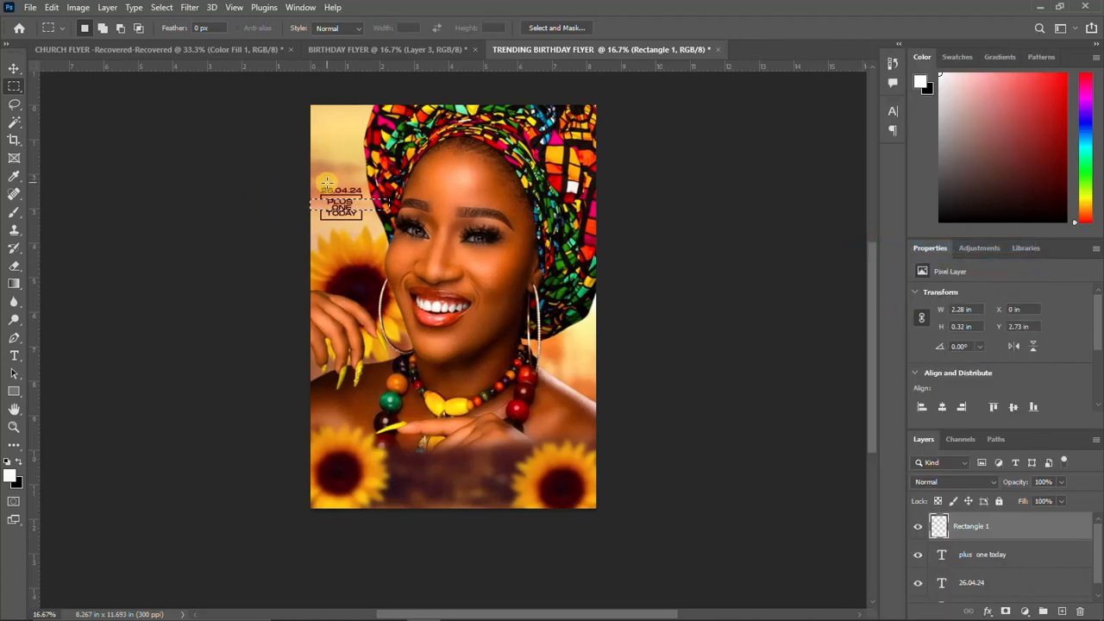
Delete a vertical band about 0.76 in wide through the frame's upper and lower edges to leave only corner brackets, and clear the selection.
drag(327, 183, 353, 238)
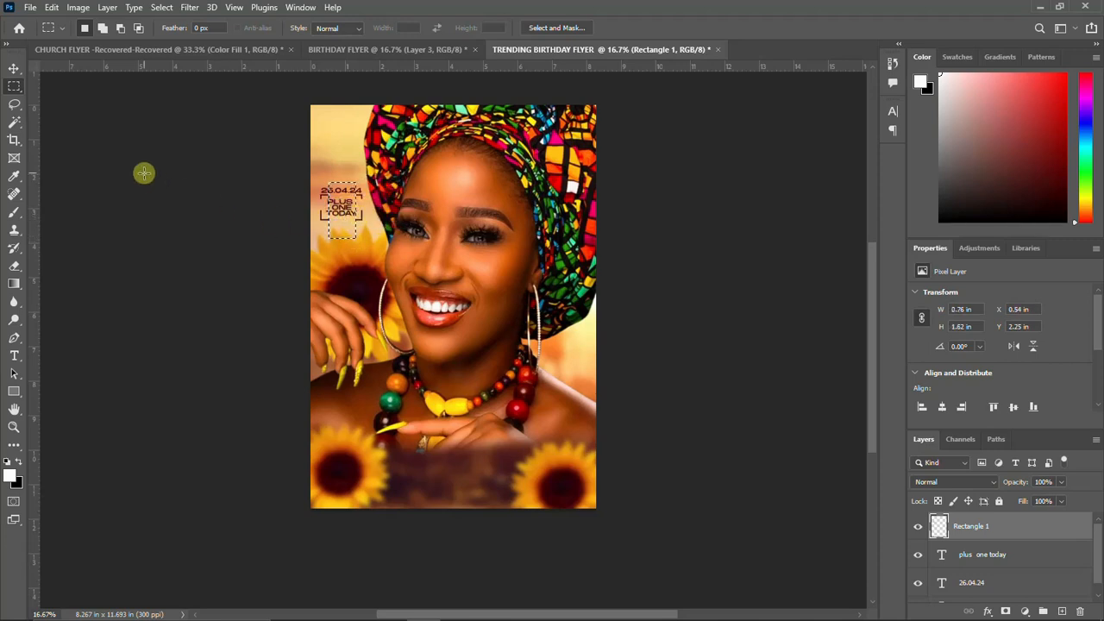
click(13, 67)
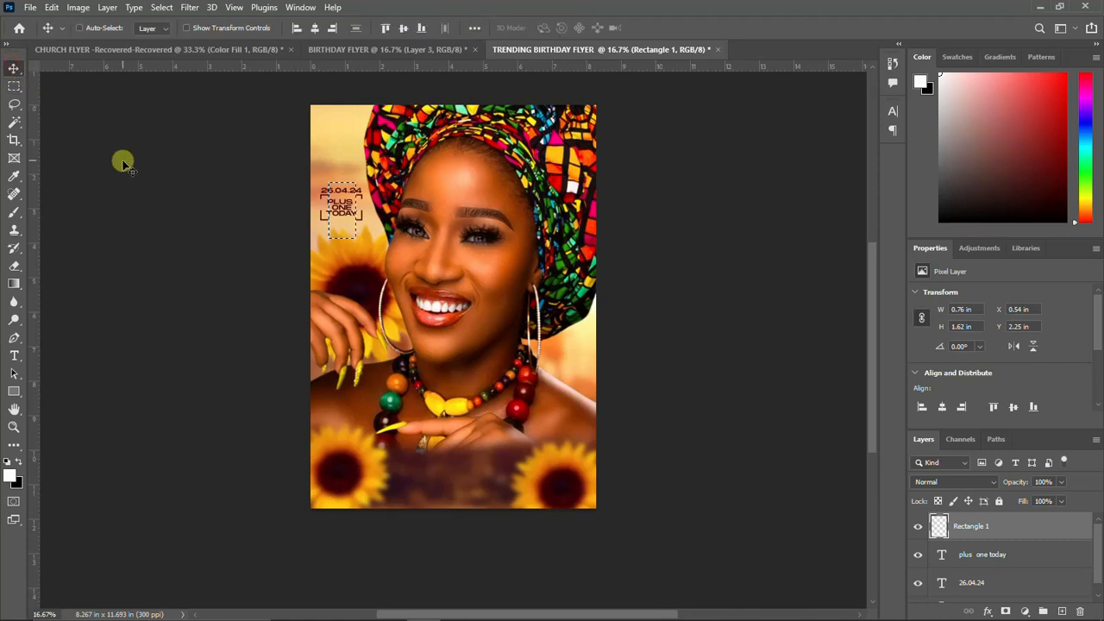
key(ctrl+d)
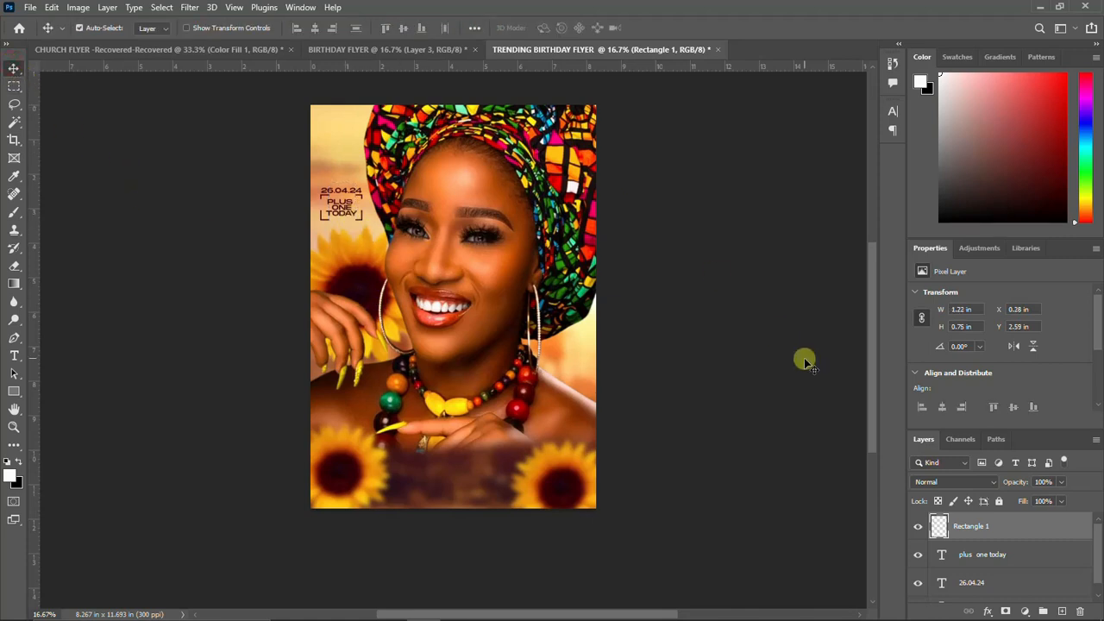
Set the PLUS ONE TODAY text to 17 pt with 14 pt leading.
click(991, 561)
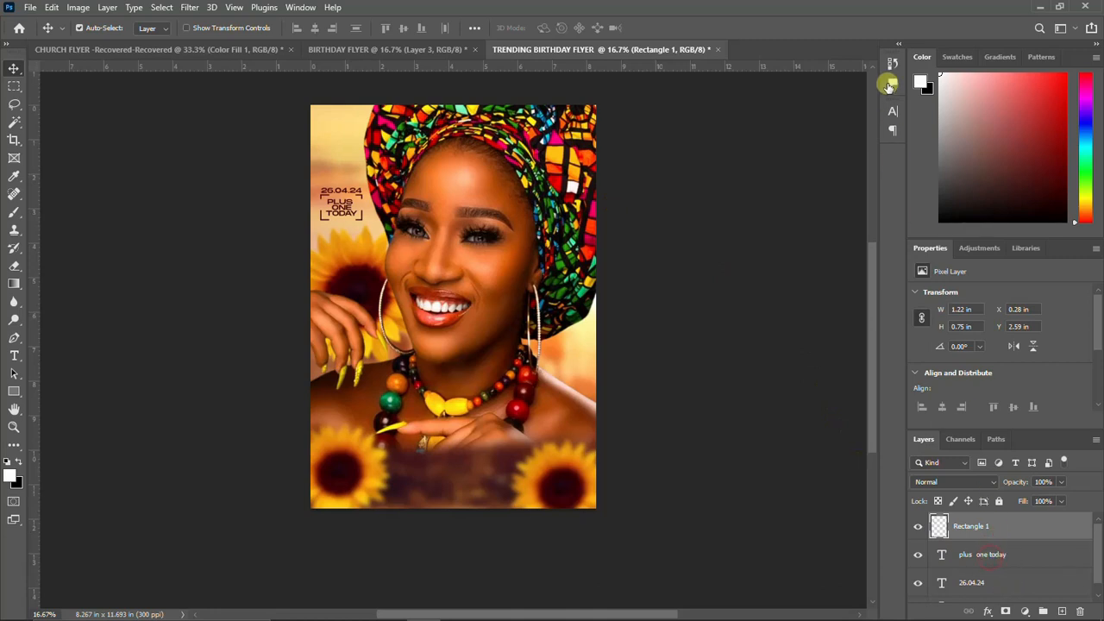
click(893, 110)
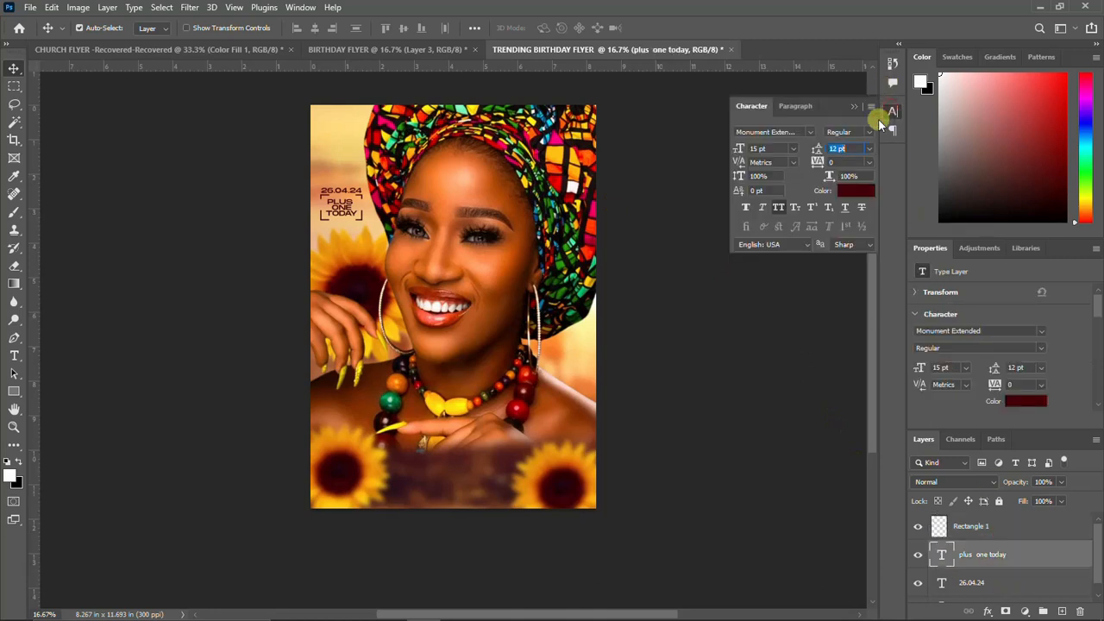
click(773, 148)
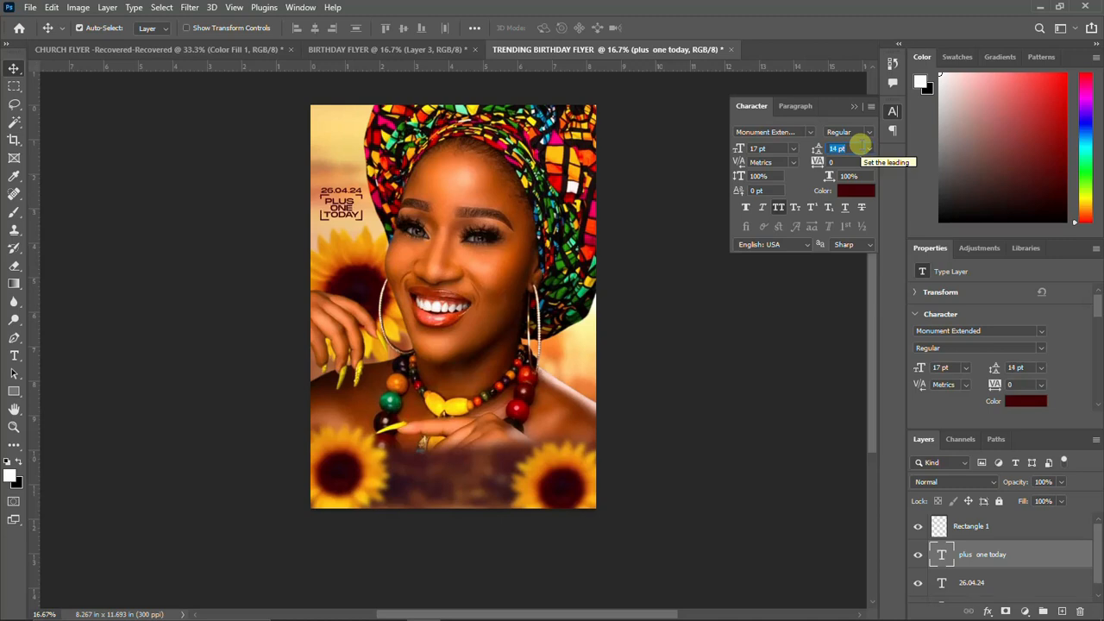
click(892, 111)
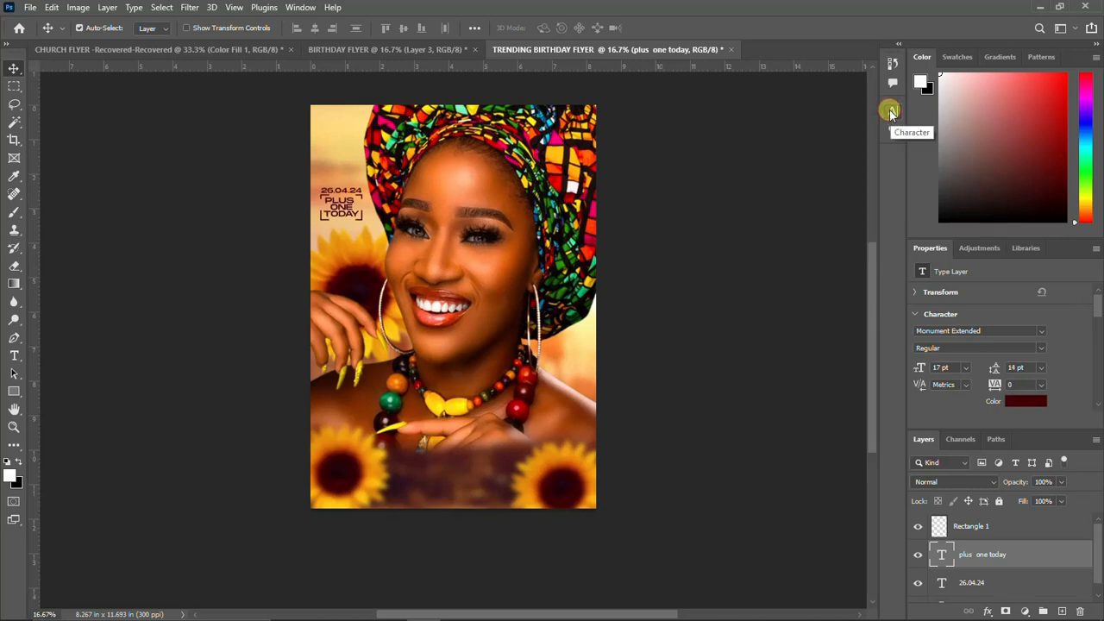
Group the frame, "plus one today" and 26.04.24 layers into a group named DATE.
click(979, 528)
shift+click(973, 575)
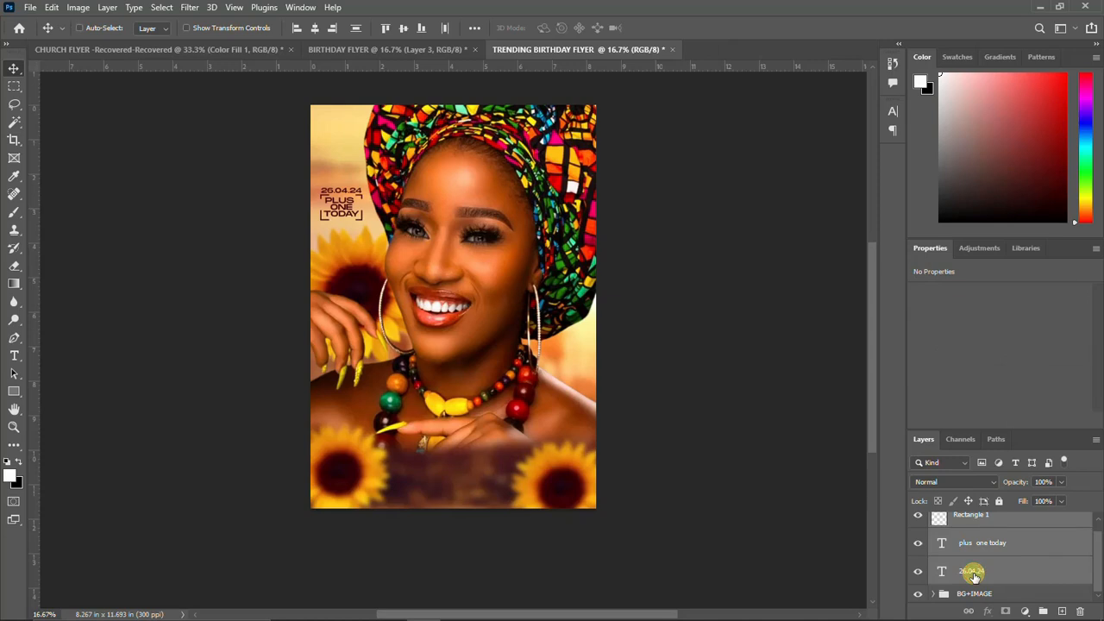
key(ctrl+g)
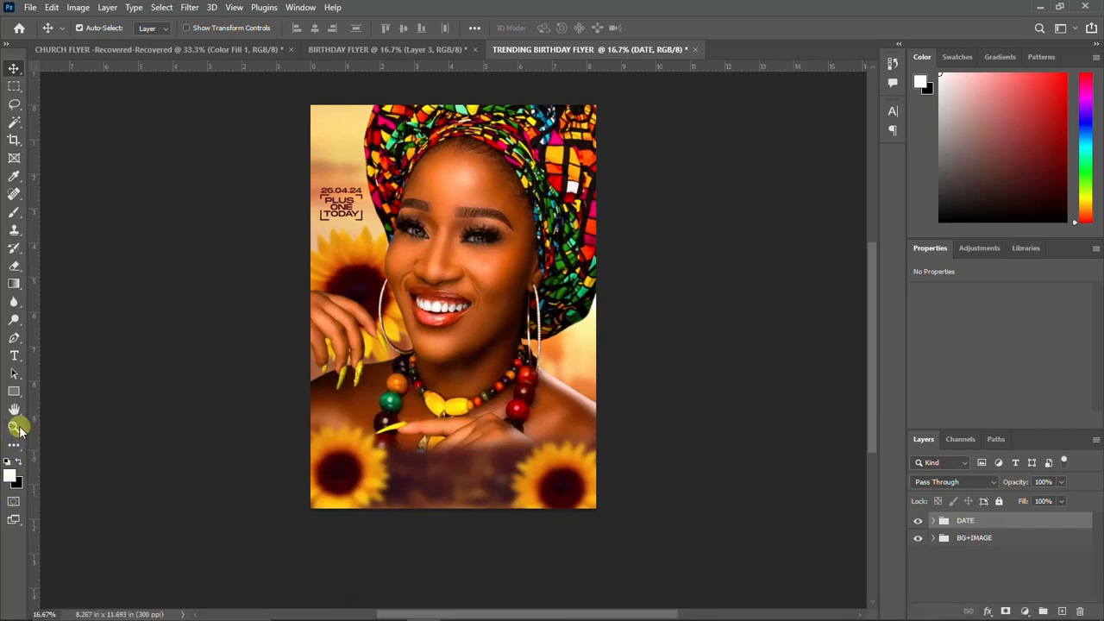
Check the finished BIRTHDAY FLYER document, and add a text line "Birth" copied from the Notepad file between the lower sunflowers.
click(434, 45)
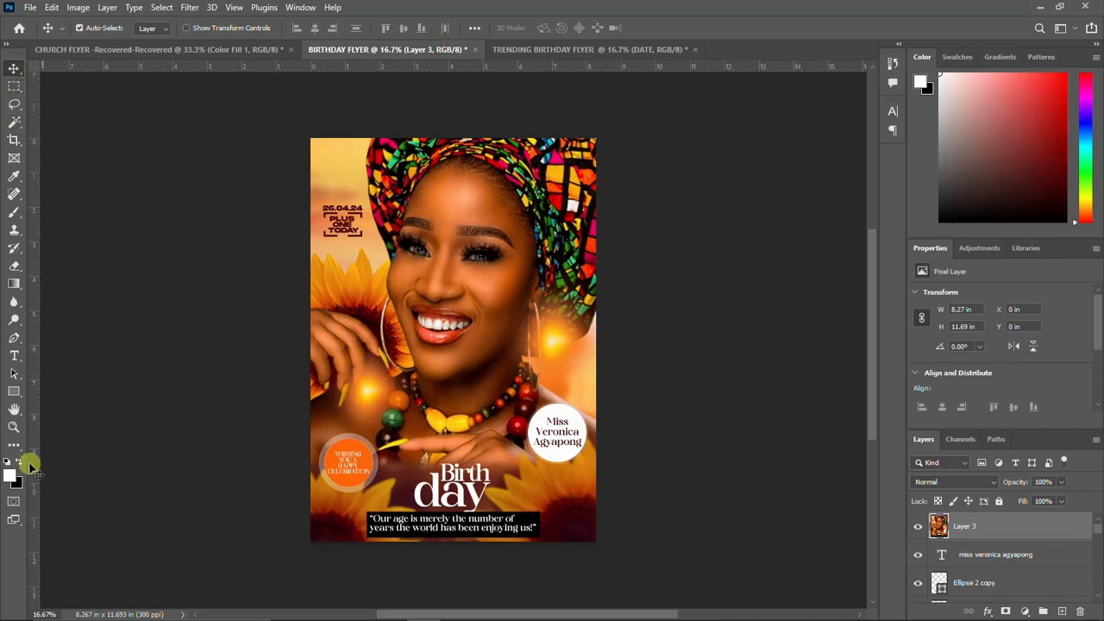
click(619, 54)
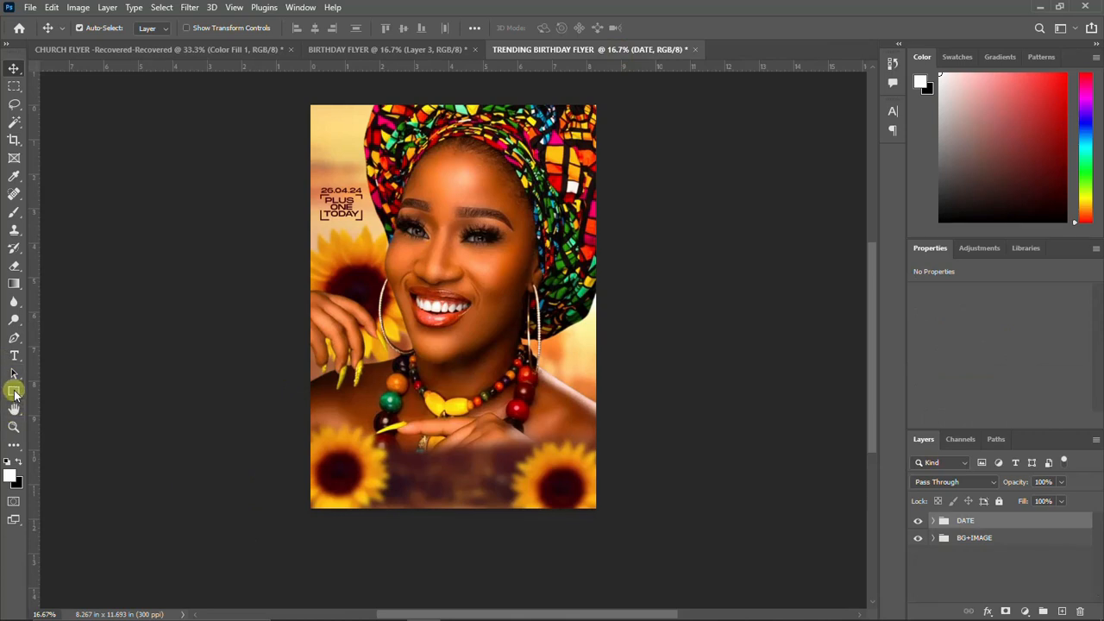
click(81, 412)
key(t)
click(438, 467)
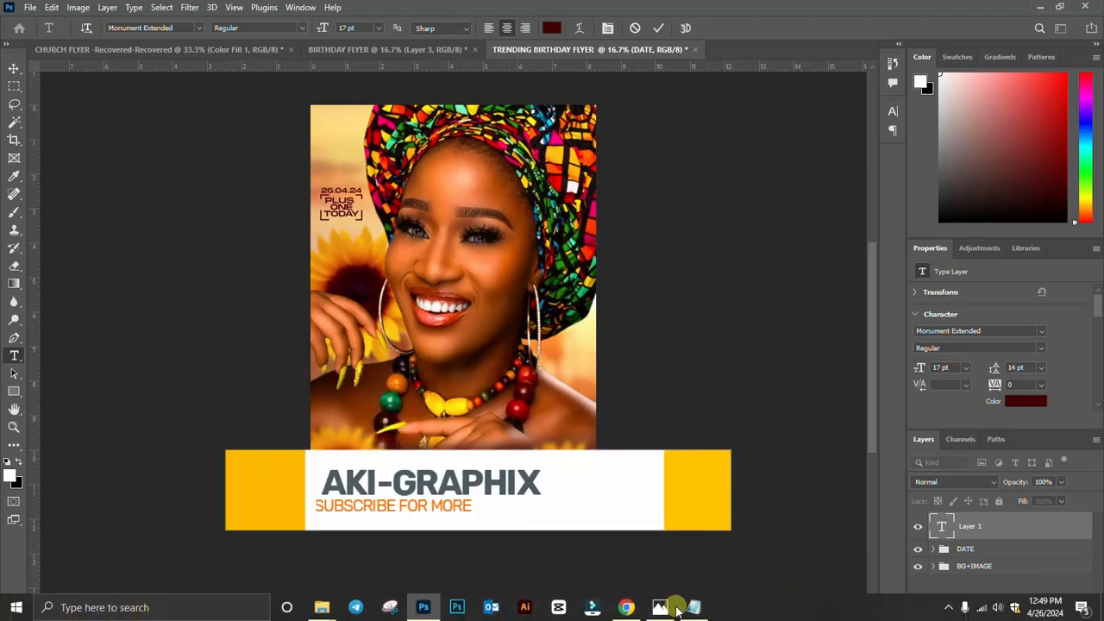
click(694, 618)
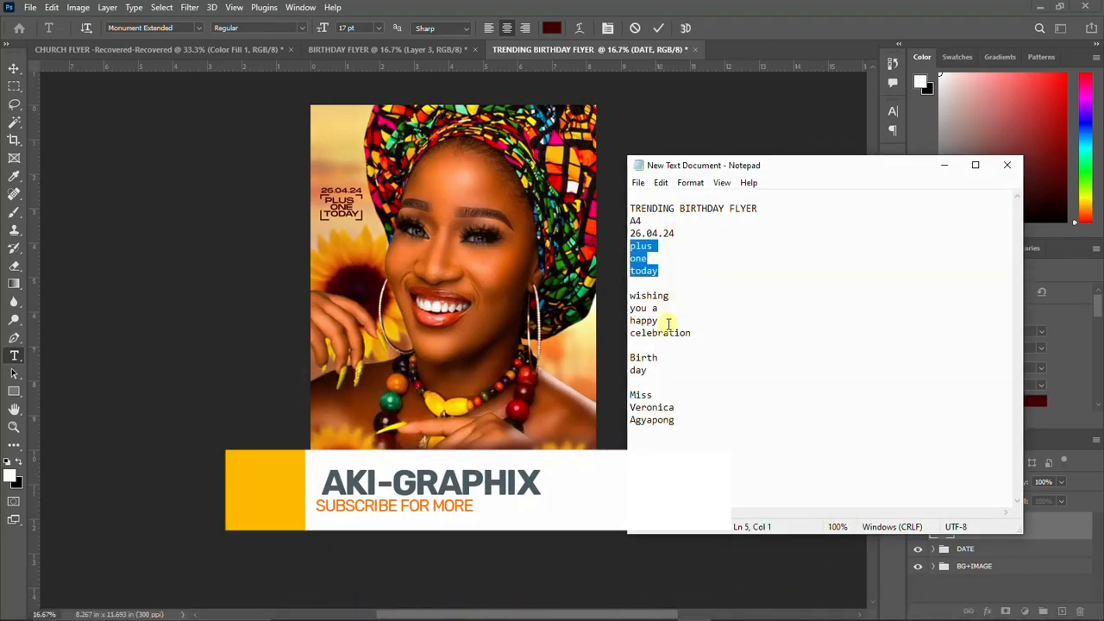
drag(661, 368, 618, 342)
click(635, 351)
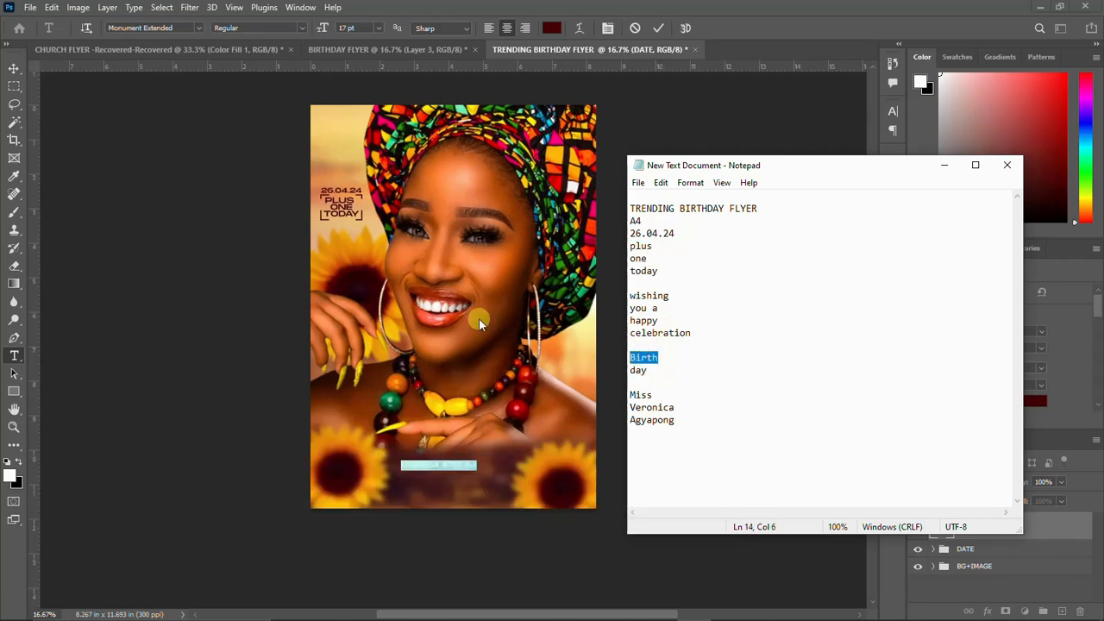
click(452, 468)
click(451, 466)
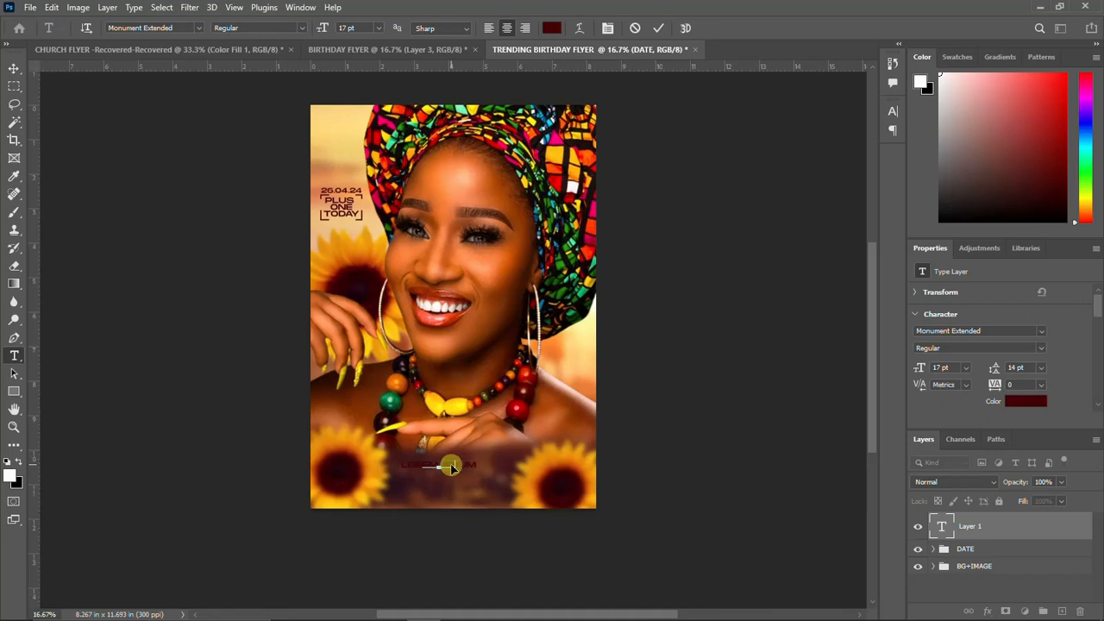
key(ctrl+Return)
Set the "Birth" text to white in the Adoha font and turn off all caps.
click(893, 110)
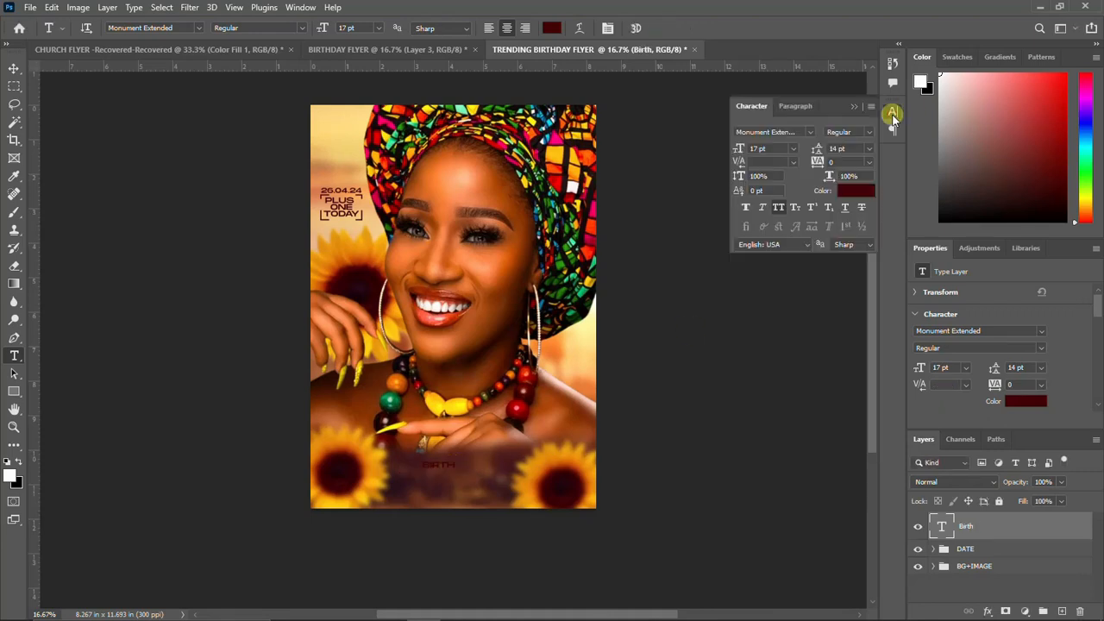
click(854, 191)
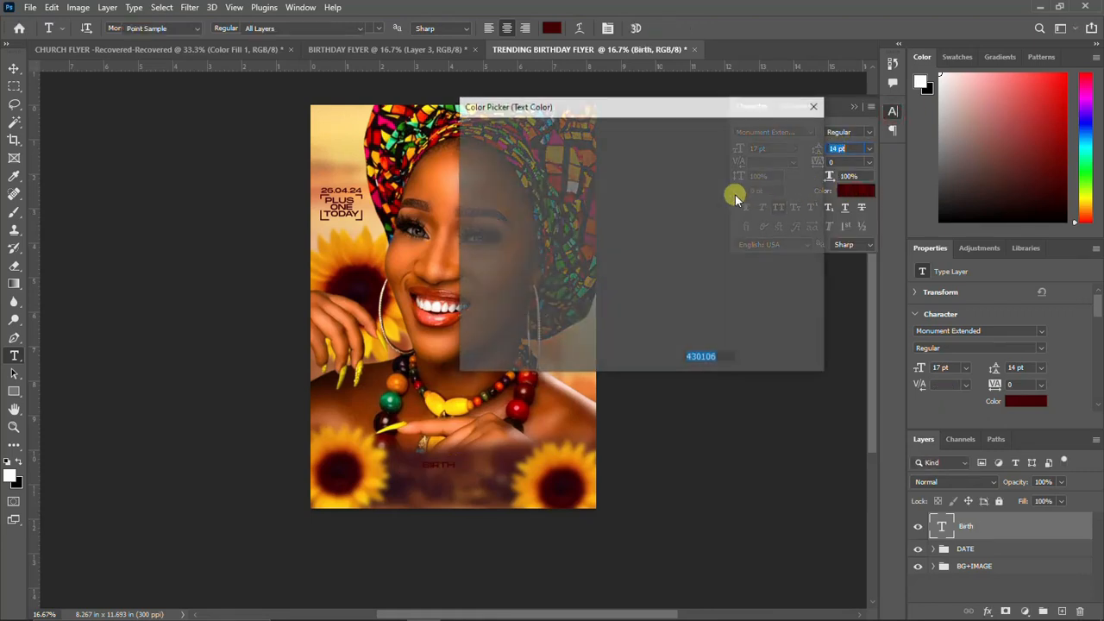
drag(547, 174, 395, 120)
click(780, 133)
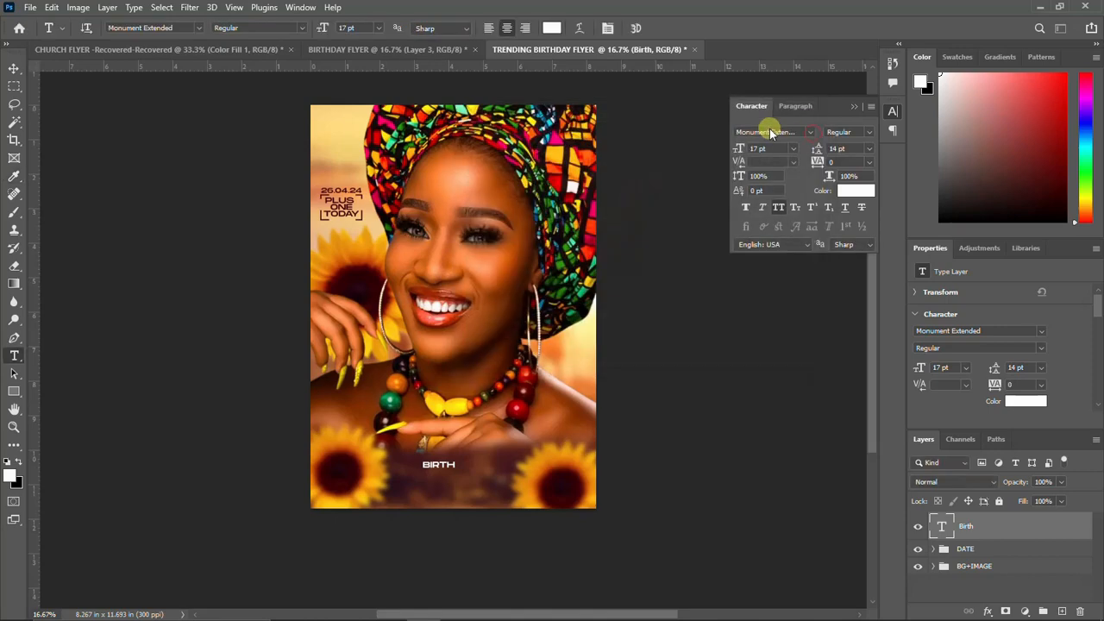
click(811, 131)
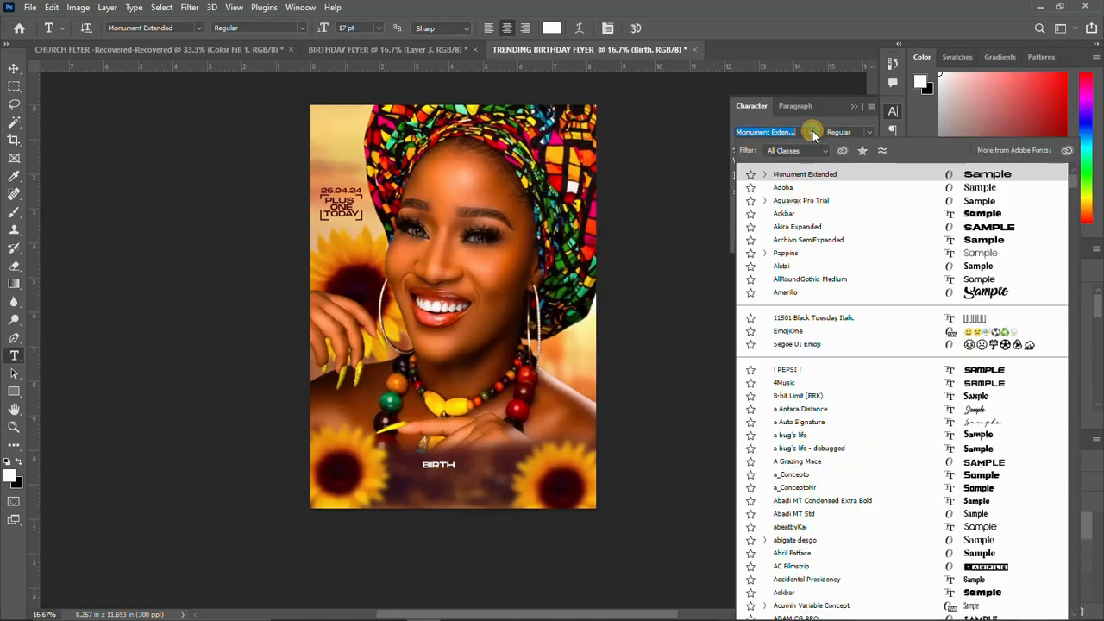
click(798, 188)
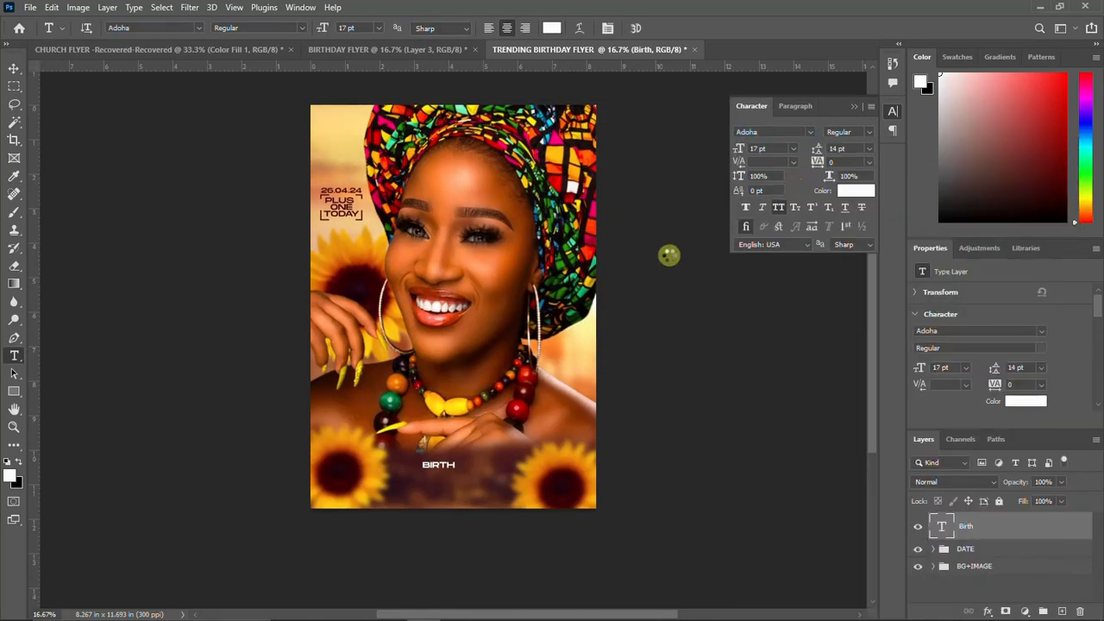
click(780, 206)
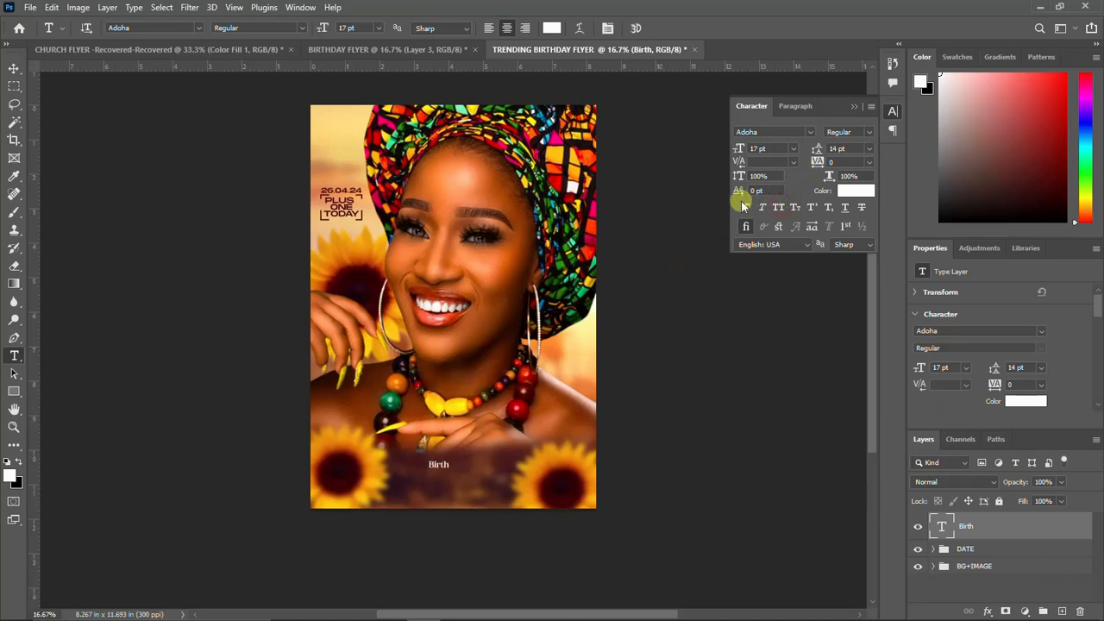
Enlarge the "Birth" text to about 60 pt and tighten its tracking to -60.
key(ctrl+g)
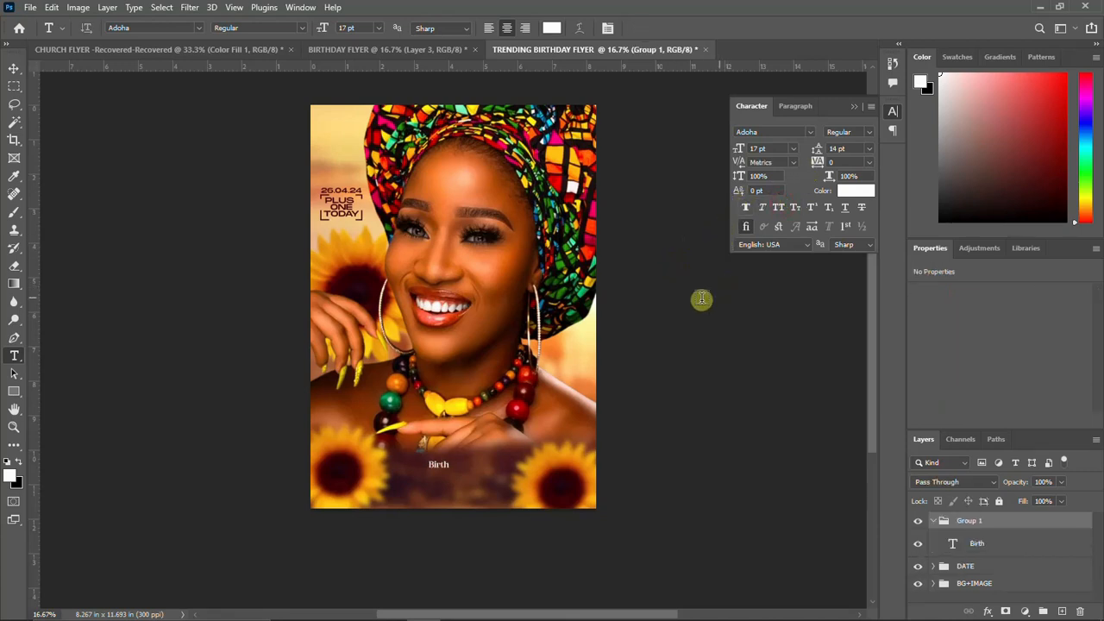
key(ctrl+z)
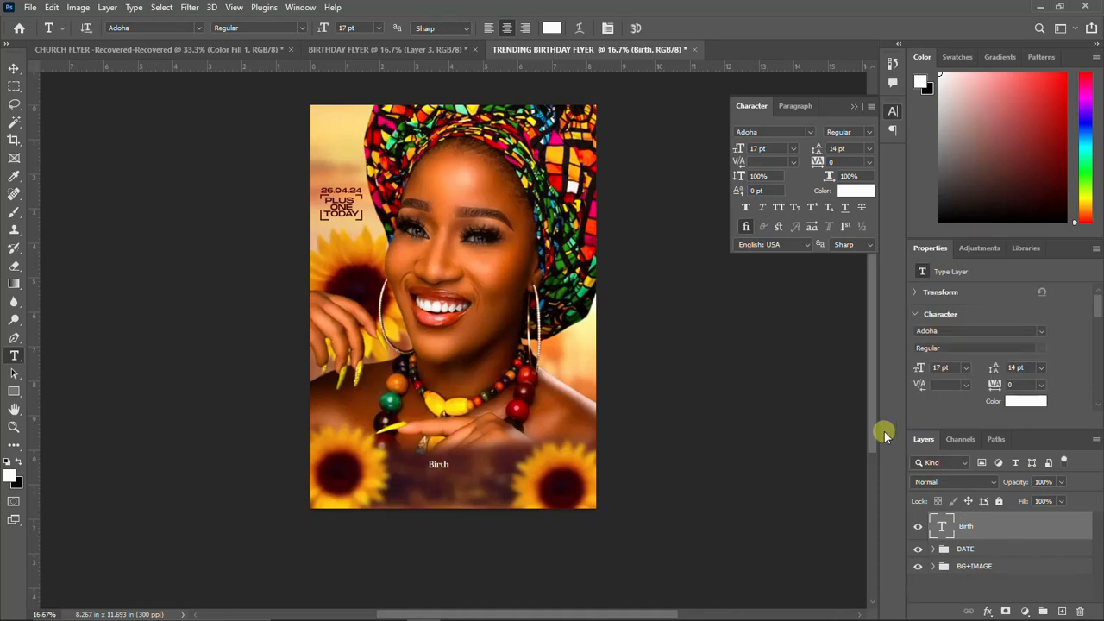
key(ctrl+t)
drag(450, 473, 479, 494)
key(Return)
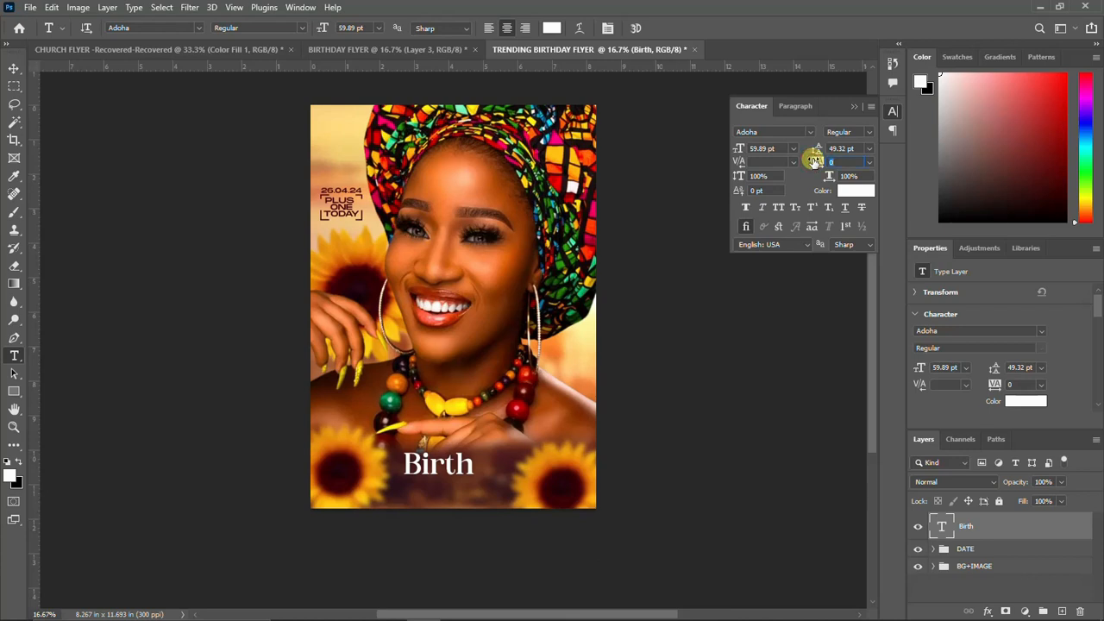
key(Down)
key(Down)
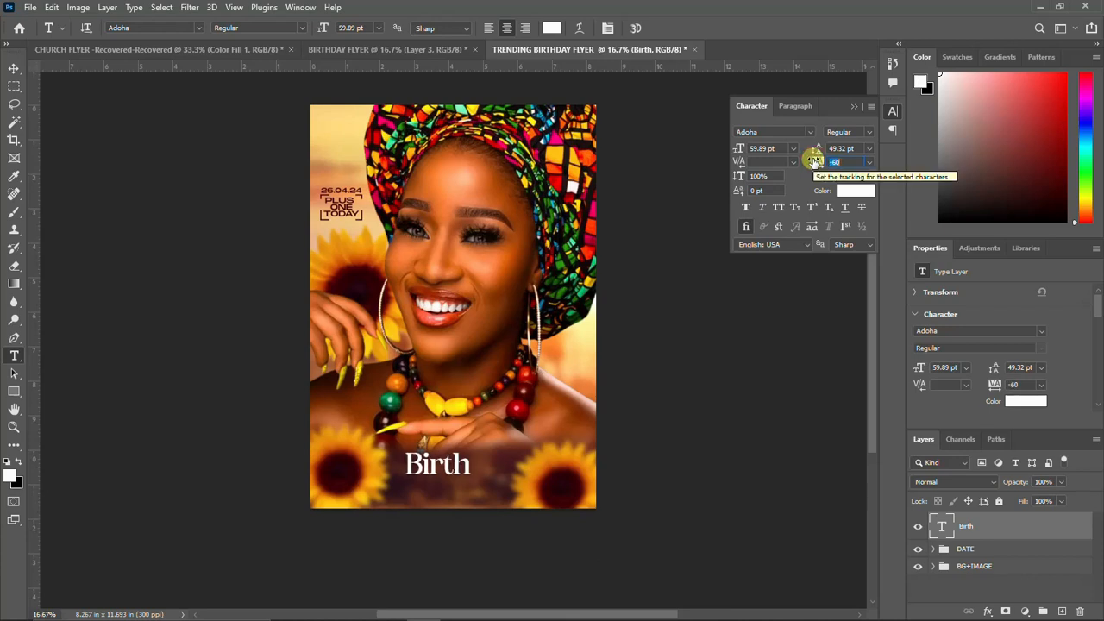
click(893, 110)
Duplicate the "Birth" text layer, offset the copy slightly downward and replace its wording with "day" from the Notepad file.
key(ctrl+j)
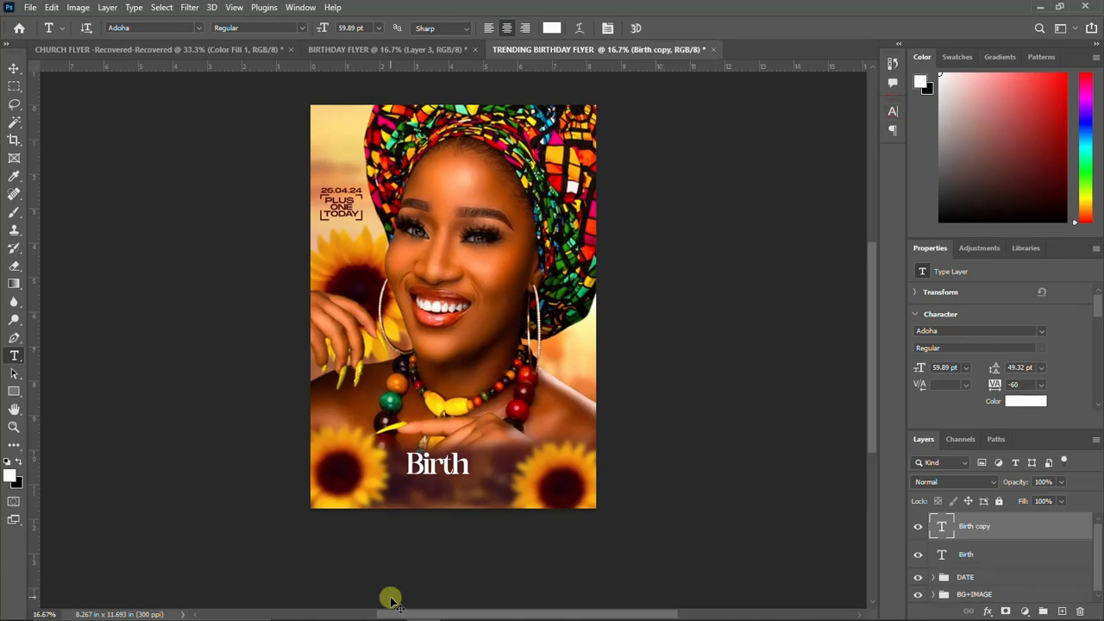
key(v)
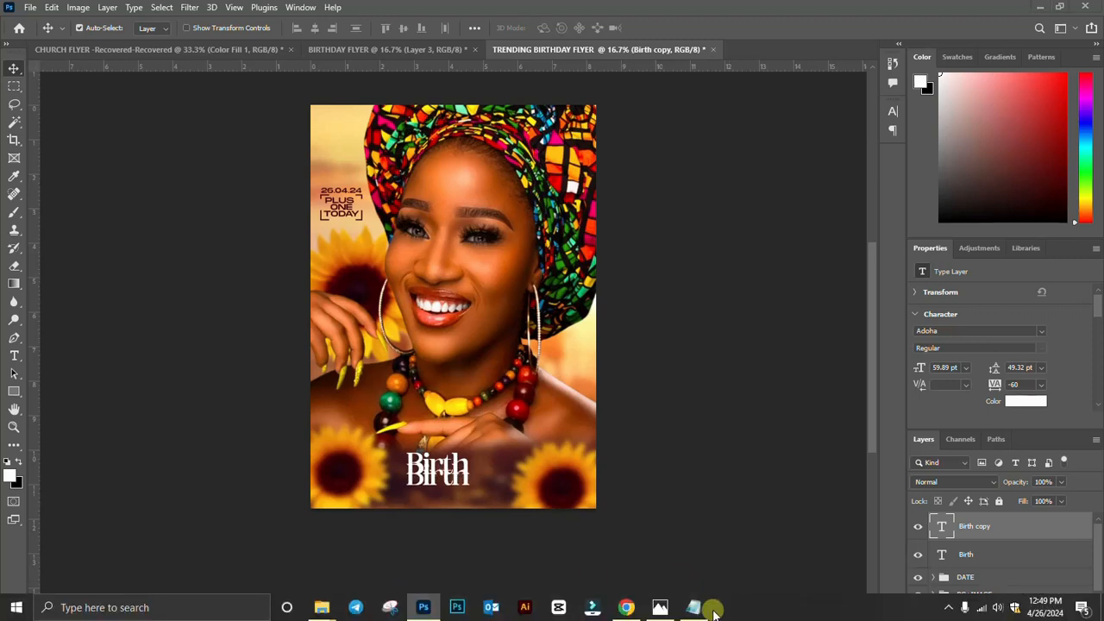
click(694, 607)
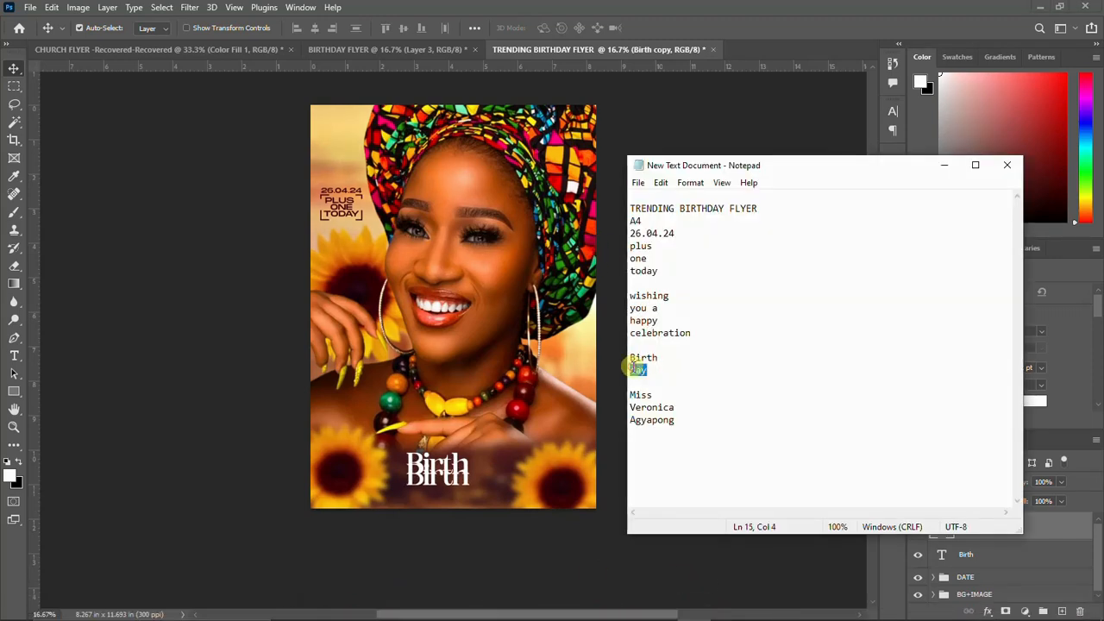
click(438, 476)
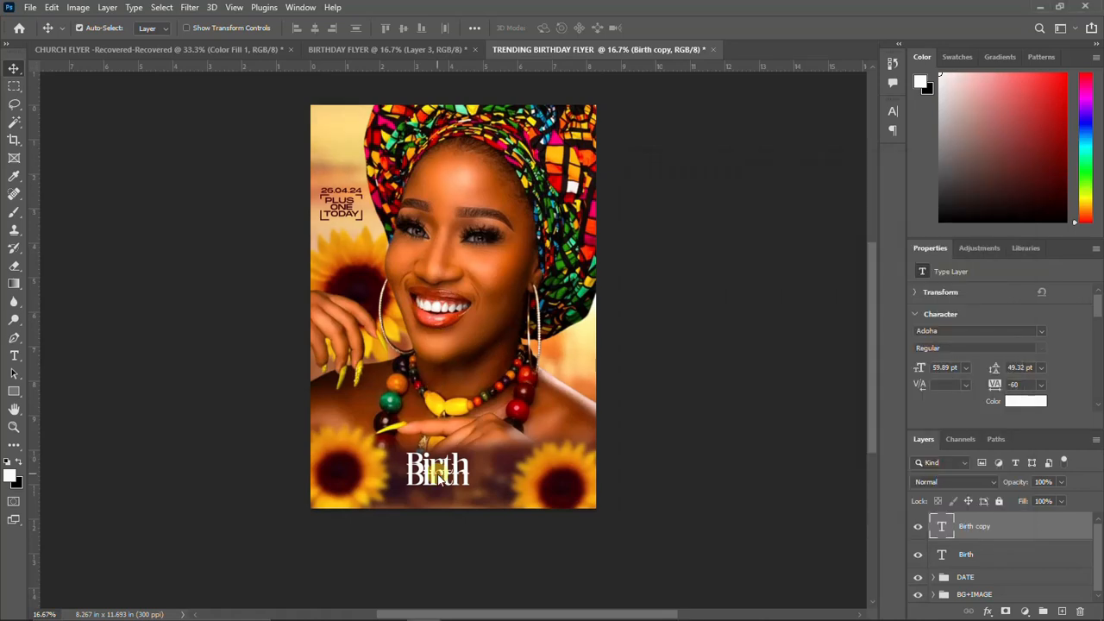
double_click(446, 483)
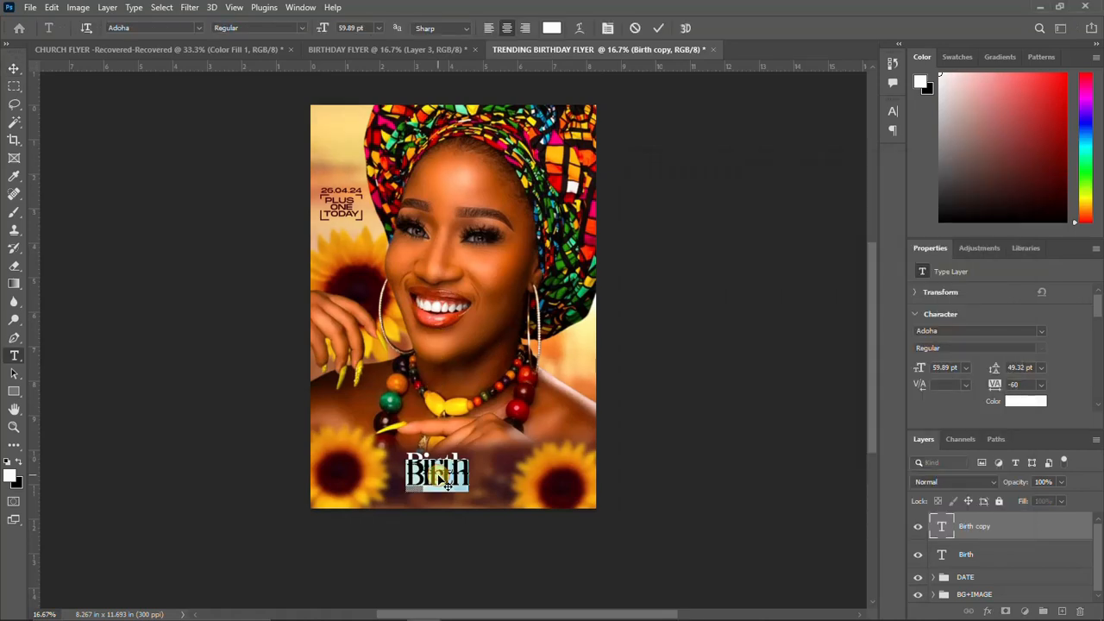
text(day)
key(ctrl+Return)
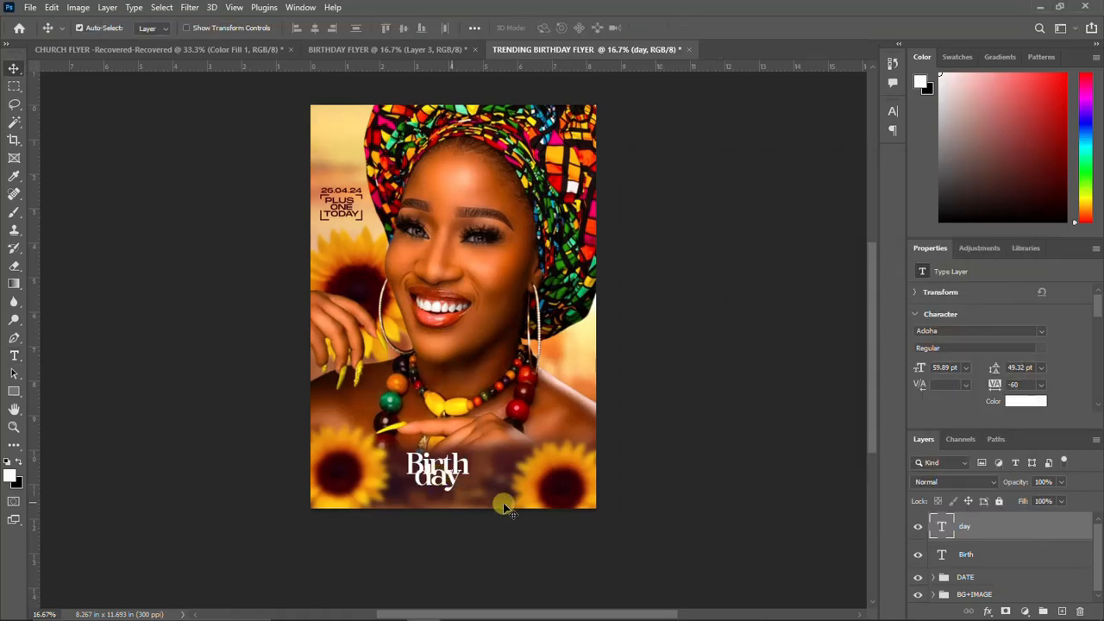
Enlarge the "day" text to about 104 pt and arrange "Birth" just above its right part.
key(ctrl+t)
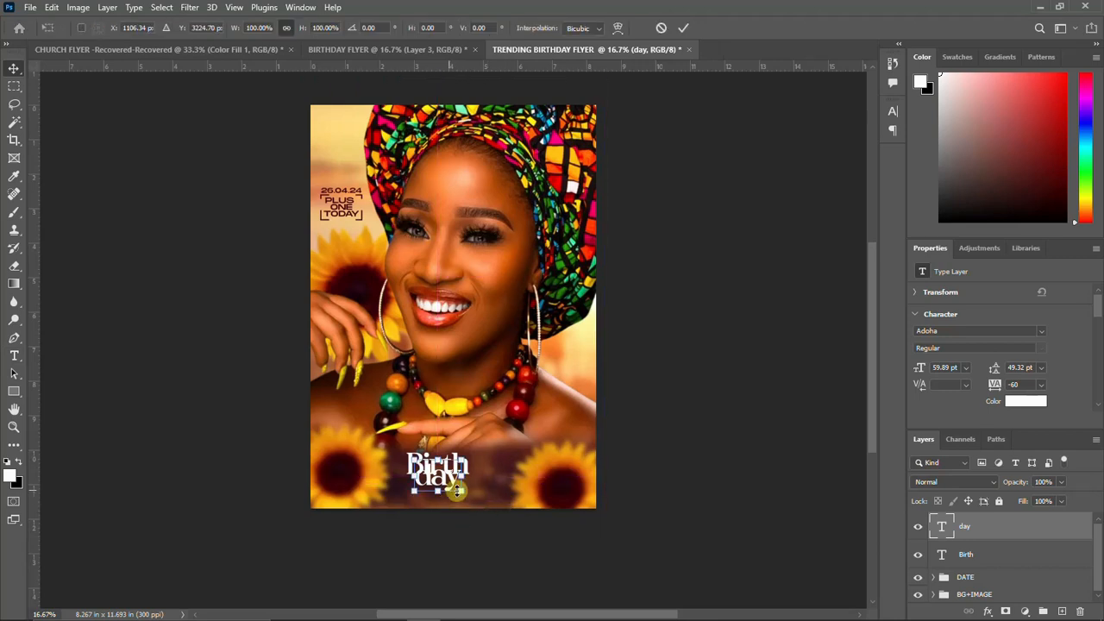
drag(466, 490, 481, 502)
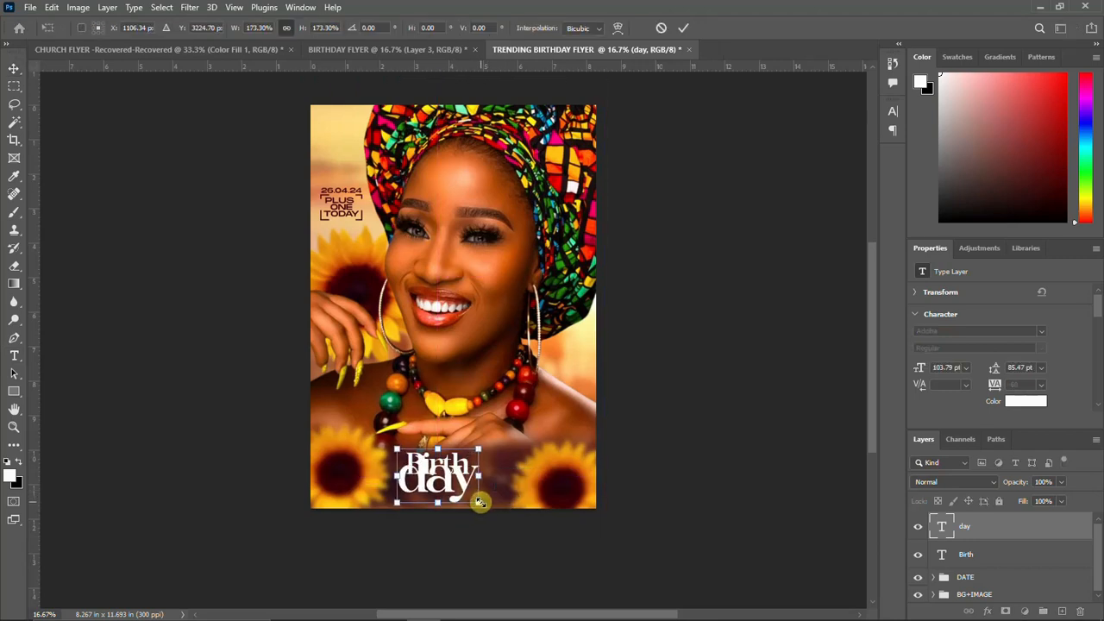
key(Return)
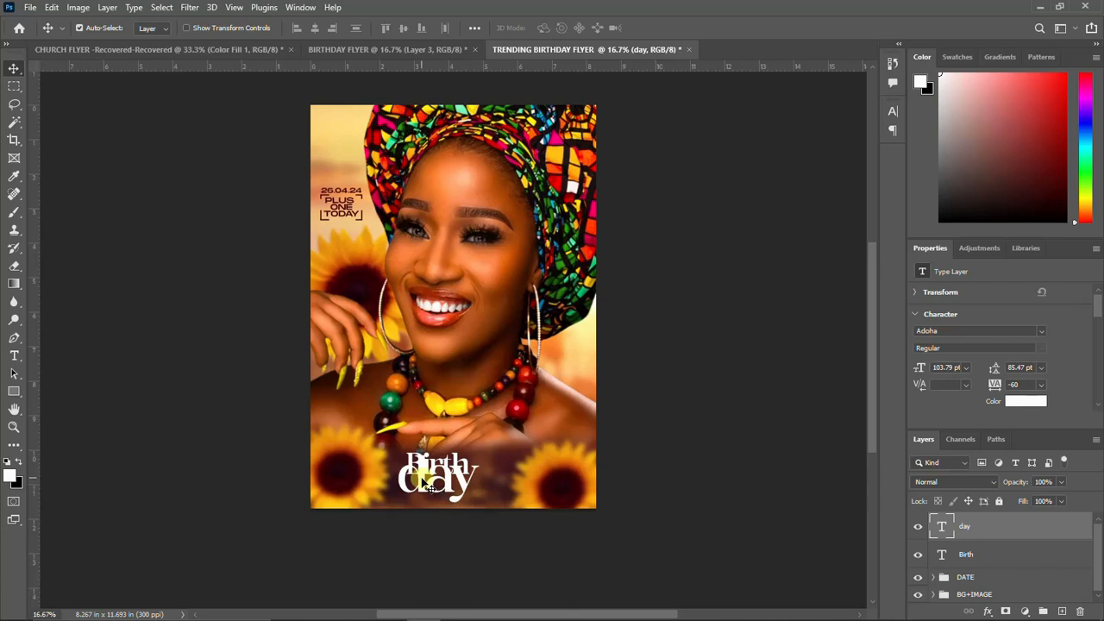
drag(425, 490, 414, 466)
click(426, 450)
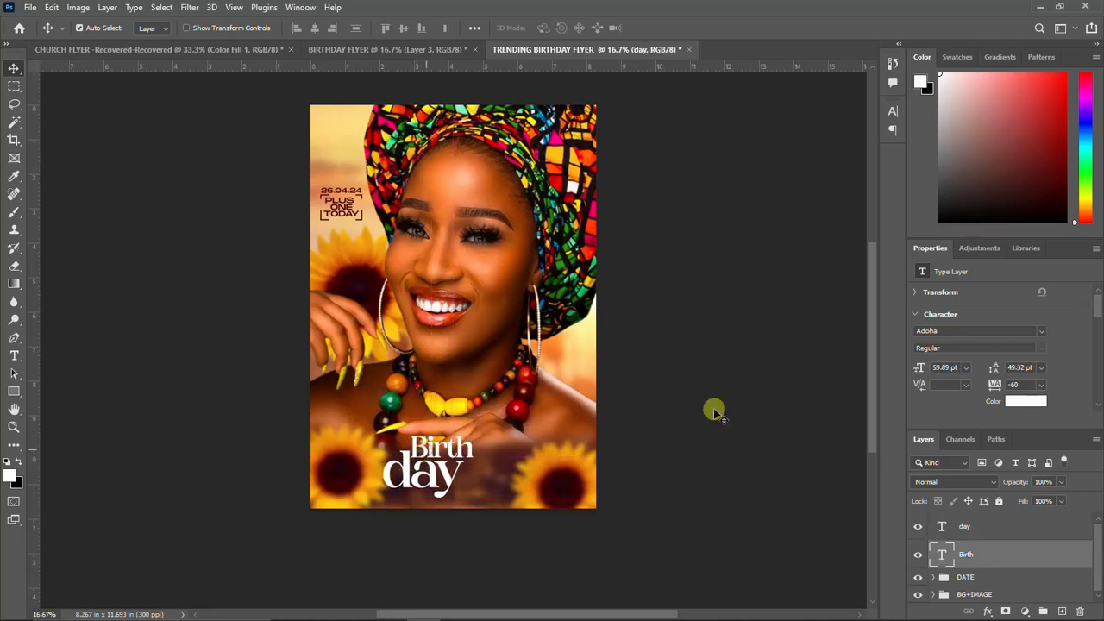
Reduce the "Birth" text to 50 pt and nudge it slightly left to fit above "day".
click(893, 110)
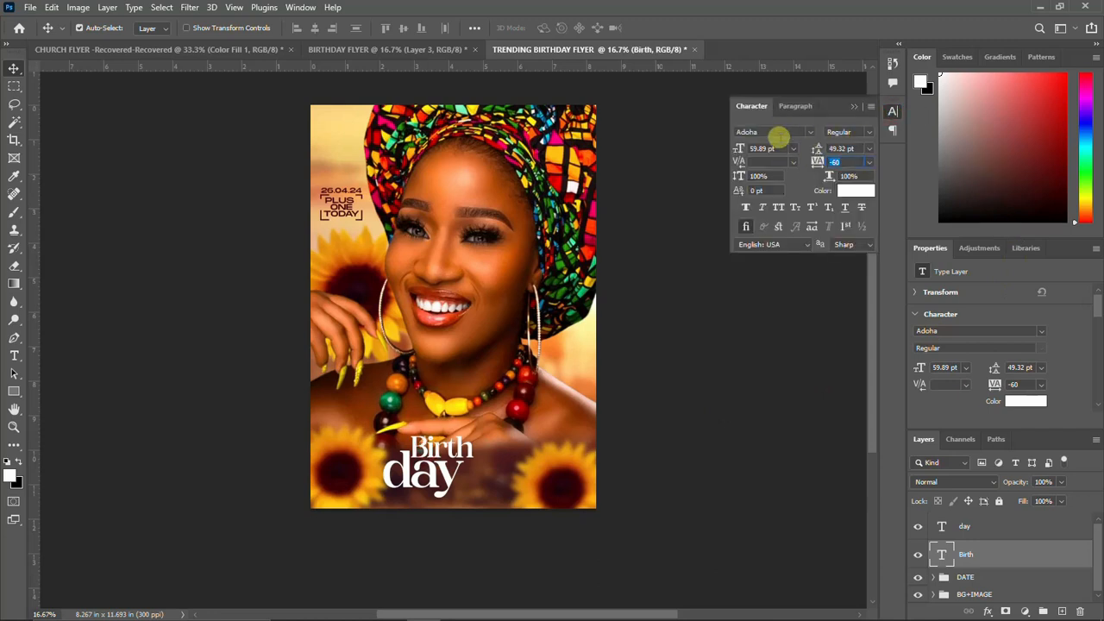
key(Down)
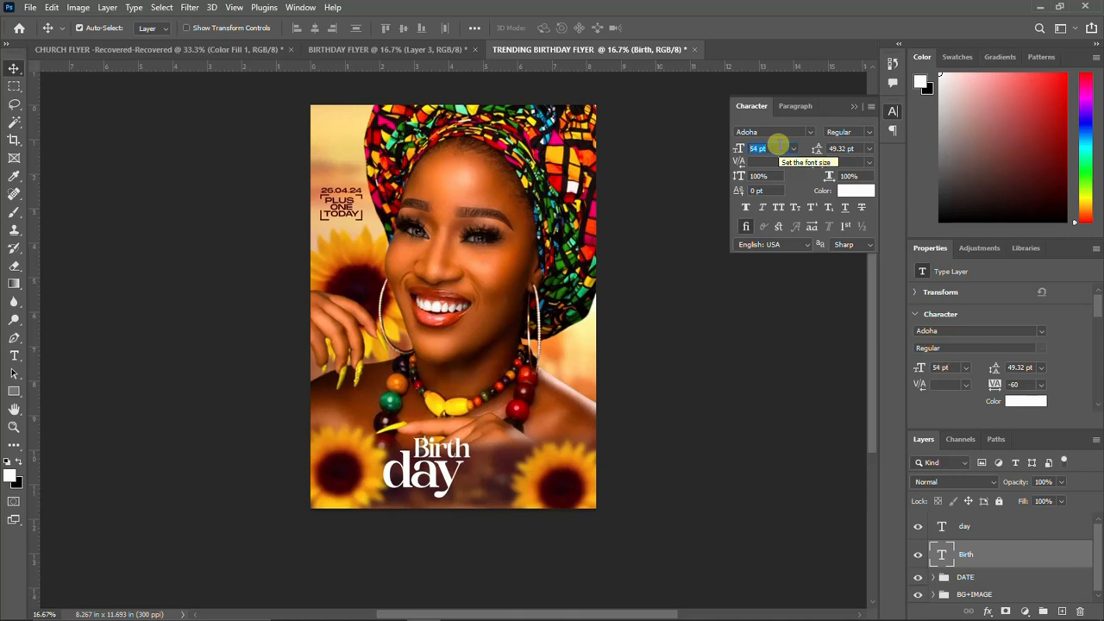
key(Up)
click(893, 110)
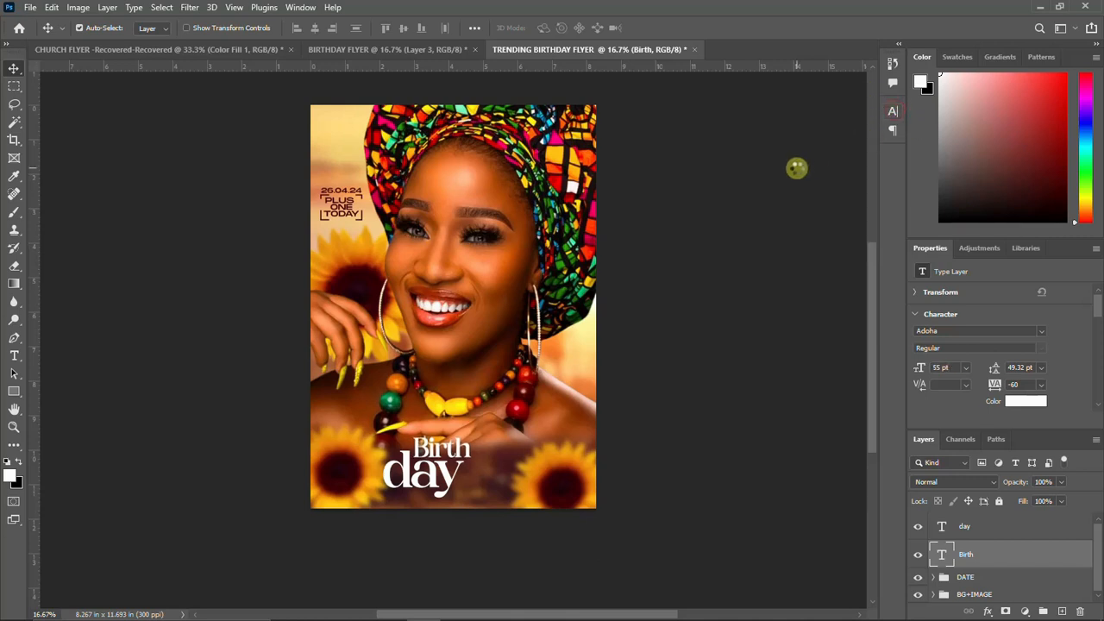
key(Left)
key(Left)
key(Left)
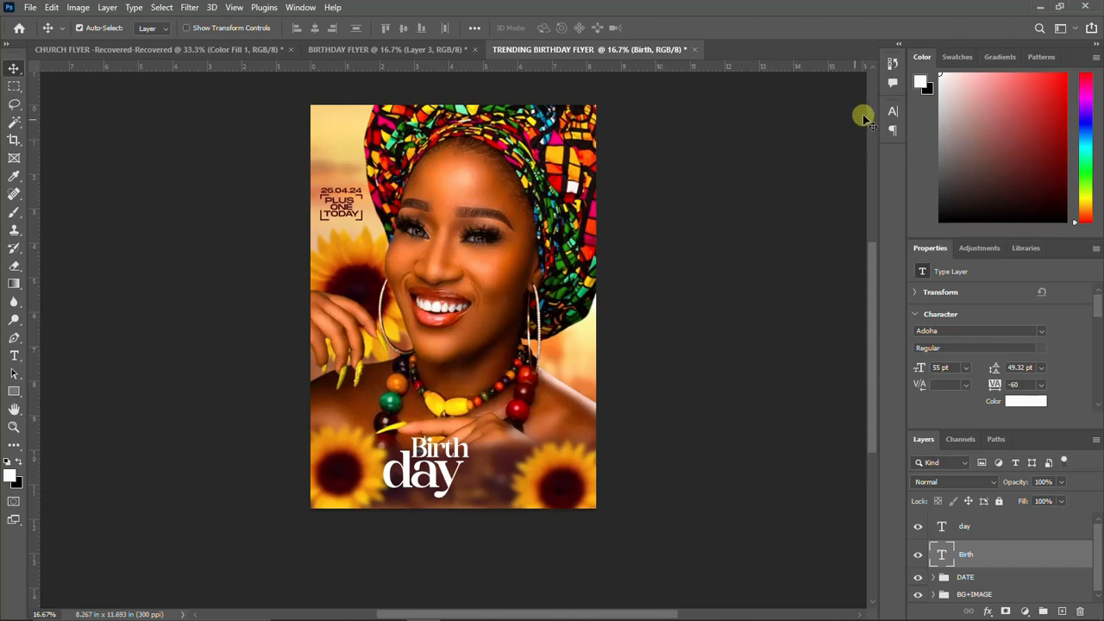
click(892, 110)
click(781, 147)
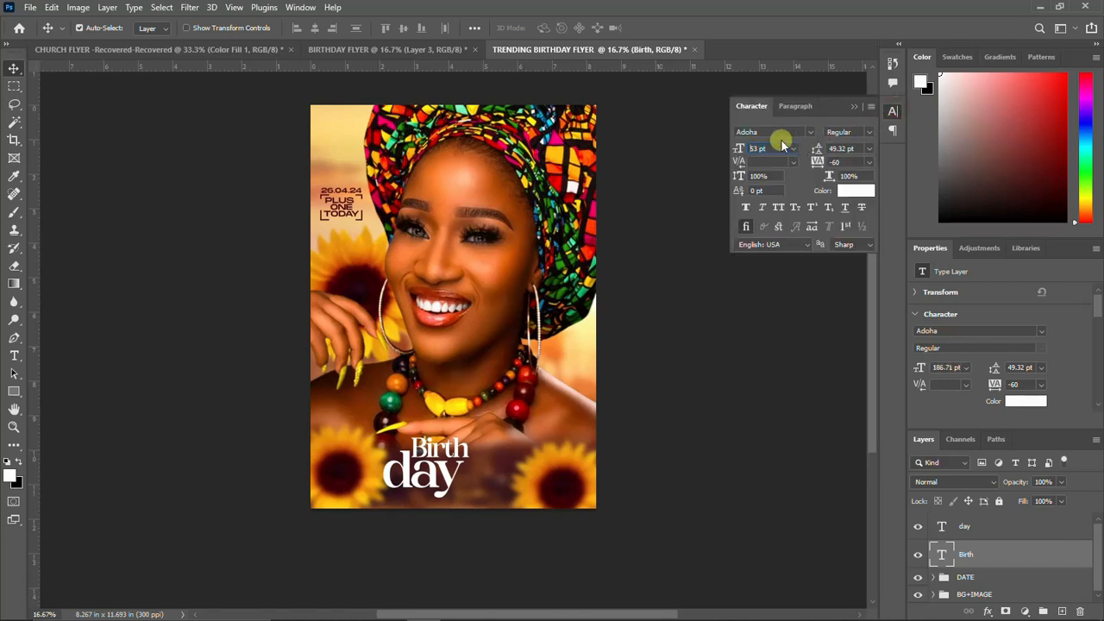
key(Down)
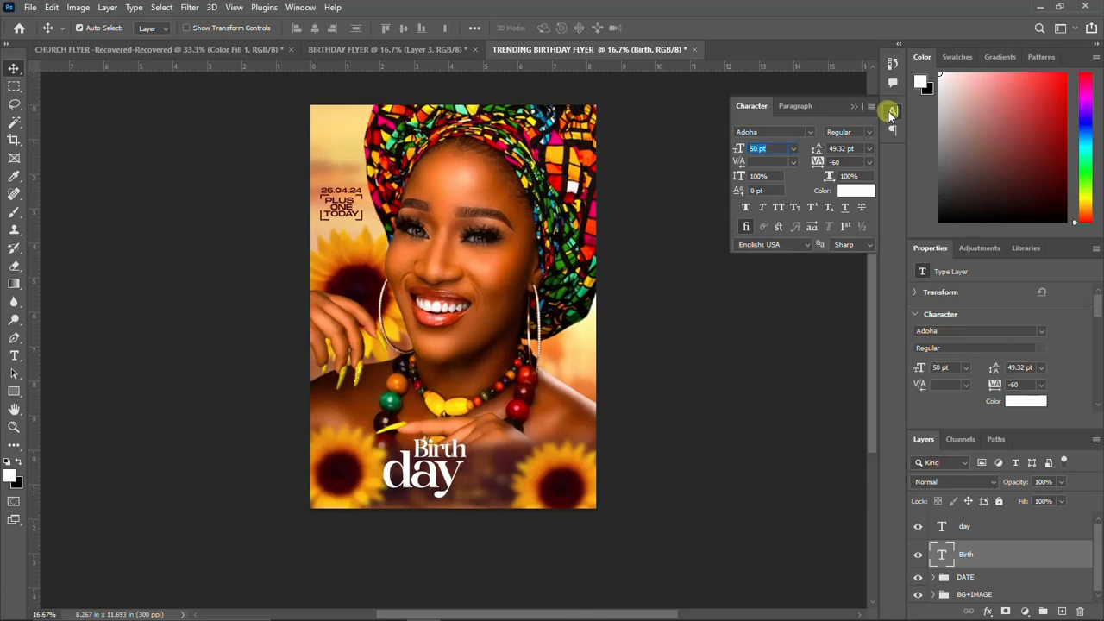
click(893, 110)
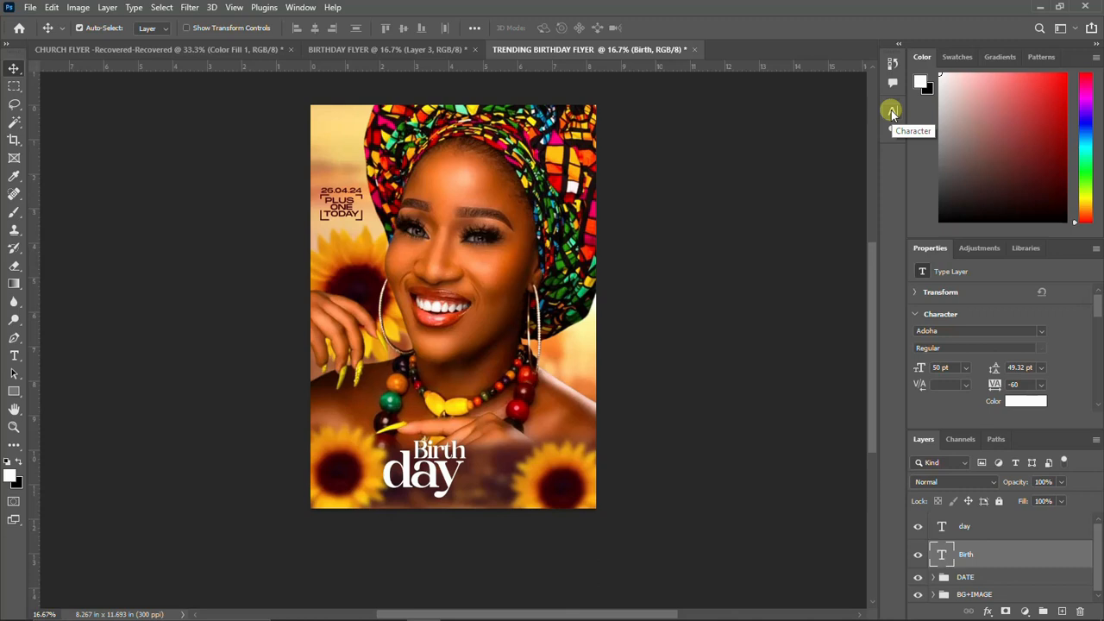
Move the "Birth" and "day" texts together to the right, between the two lower sunflowers.
shift+click(1002, 529)
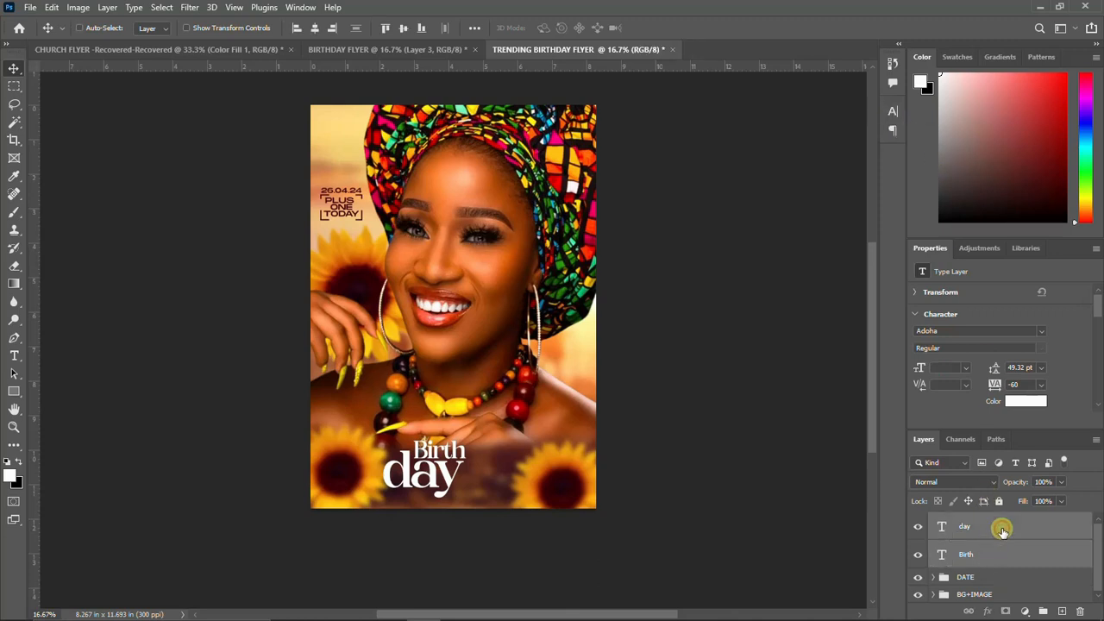
key(ctrl+t)
drag(418, 476, 442, 474)
key(Return)
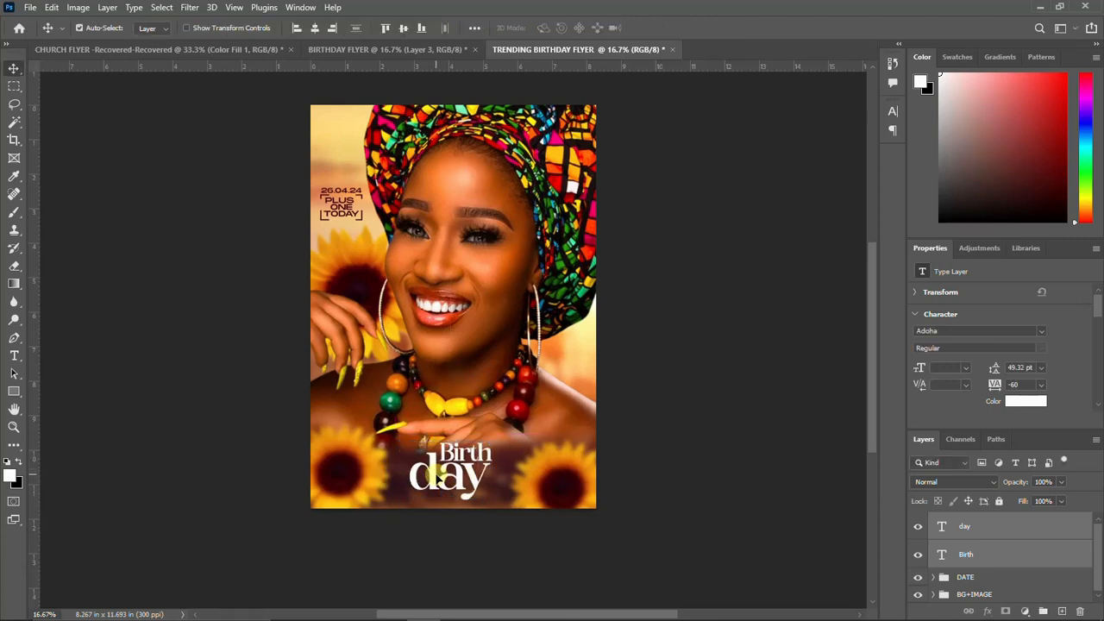
Scale the "Birth" and "day" texts together to about 81% and nudge them upward to leave room beneath.
key(ctrl+t)
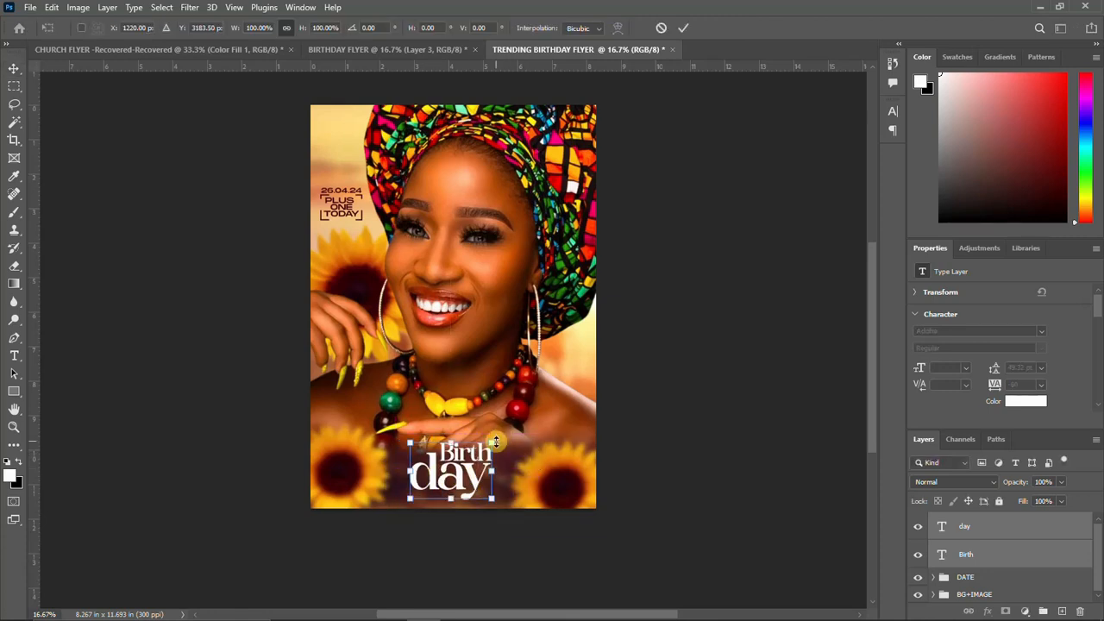
drag(496, 442, 486, 442)
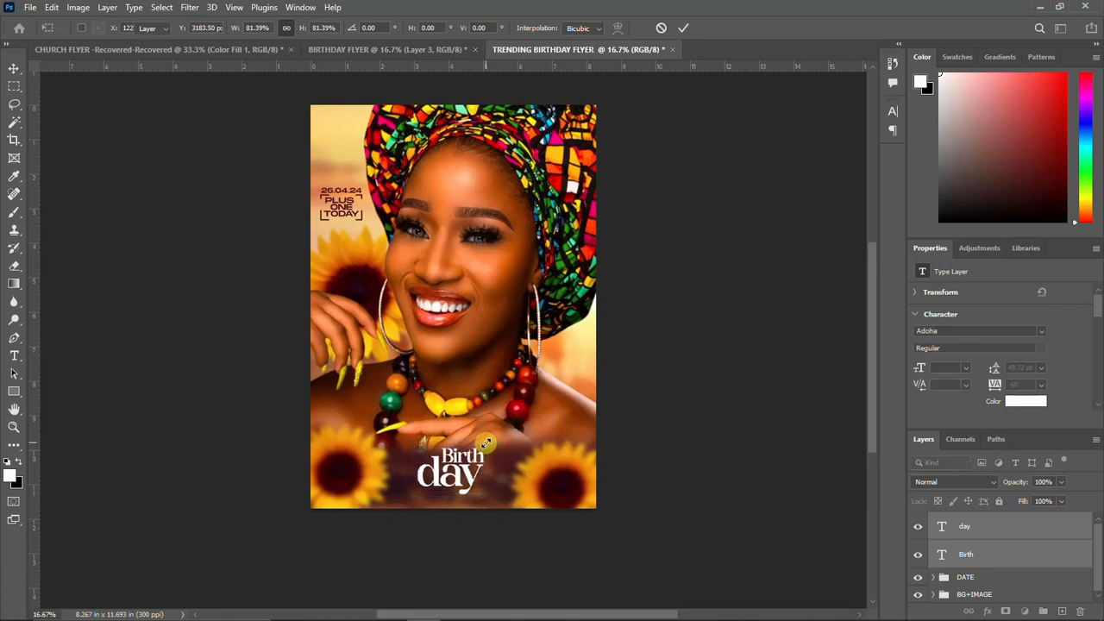
key(Return)
key(Up)
key(Up)
key(Up)
key(Up)
key(Up)
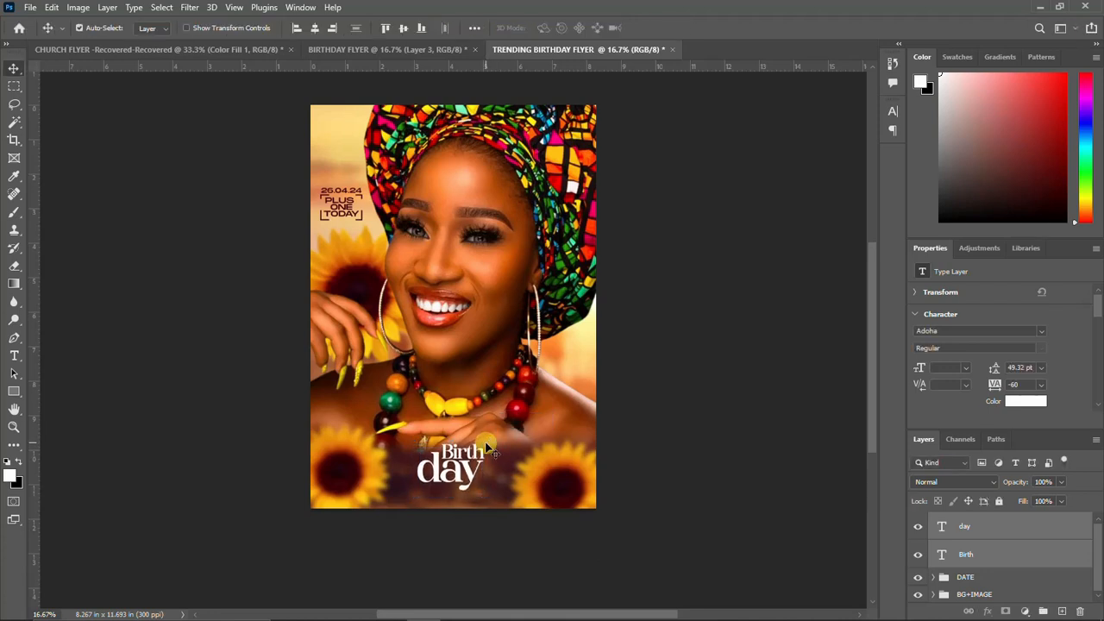
key(Up)
key(Up)
key(Up)
key(Up)
key(Up)
key(Up)
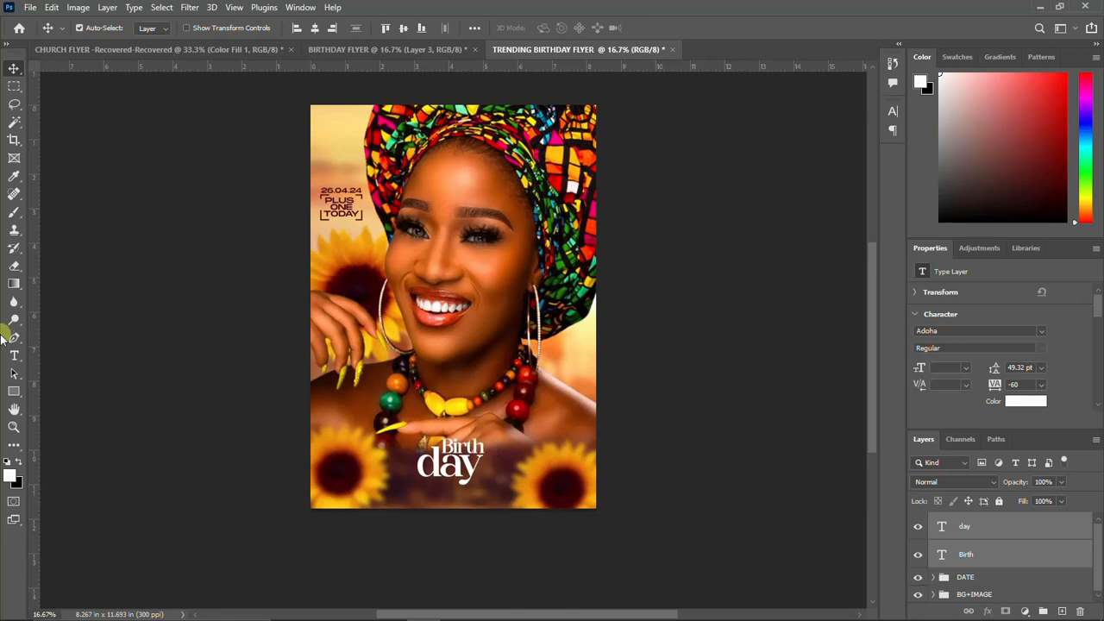
Draw a black-filled rectangle about 1253 by 232 px below the title and place its layer beneath the "Birth" layer.
click(14, 392)
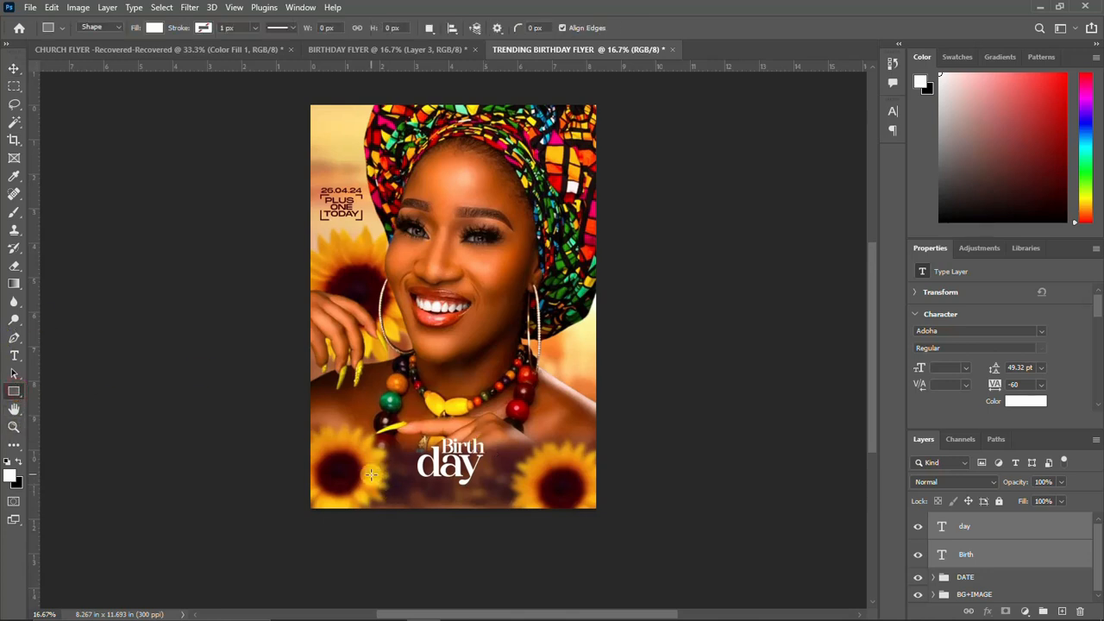
drag(391, 477, 535, 503)
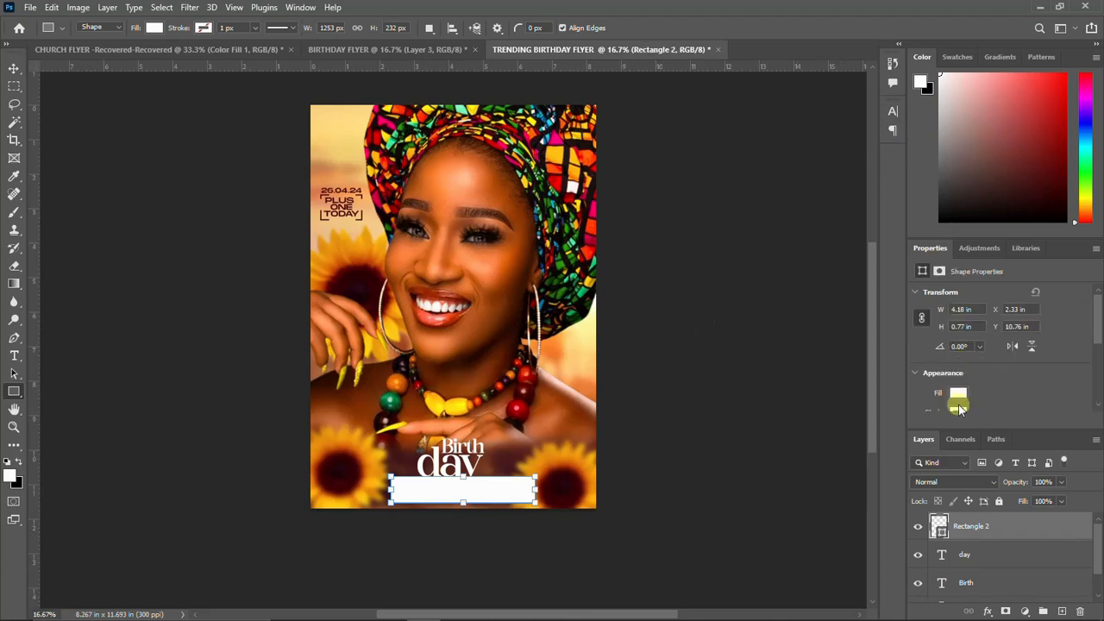
click(958, 399)
click(926, 443)
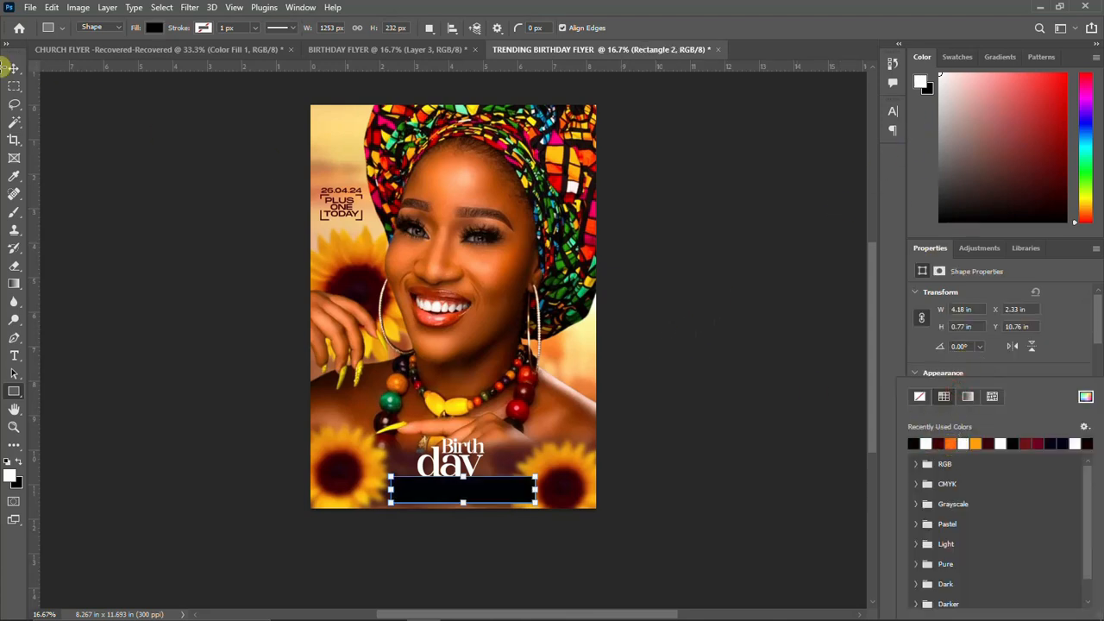
click(13, 69)
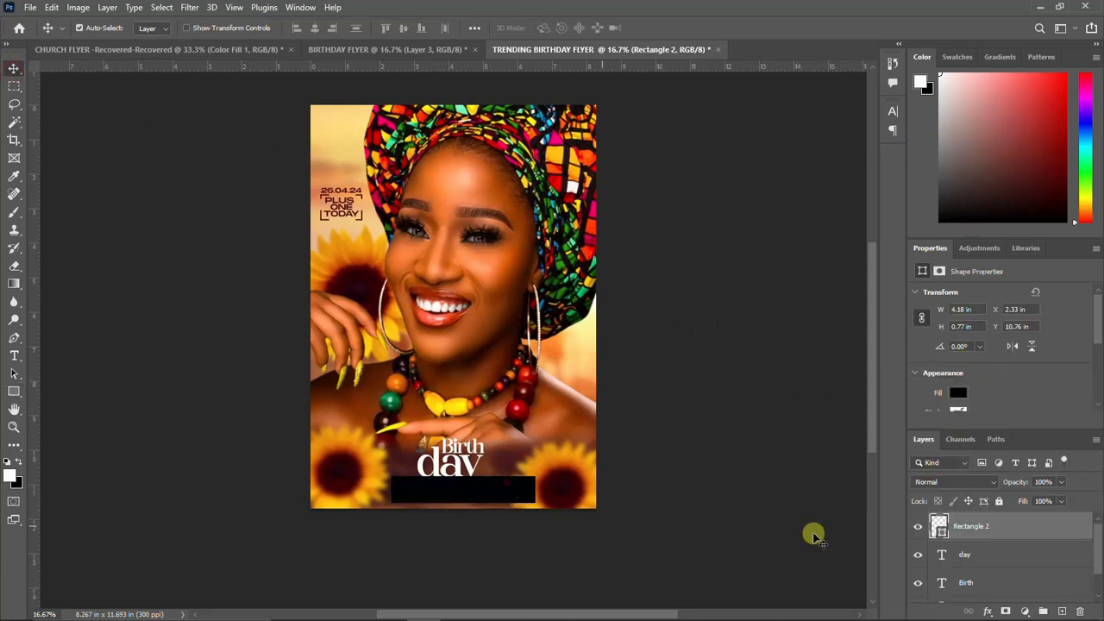
drag(1018, 536, 1004, 586)
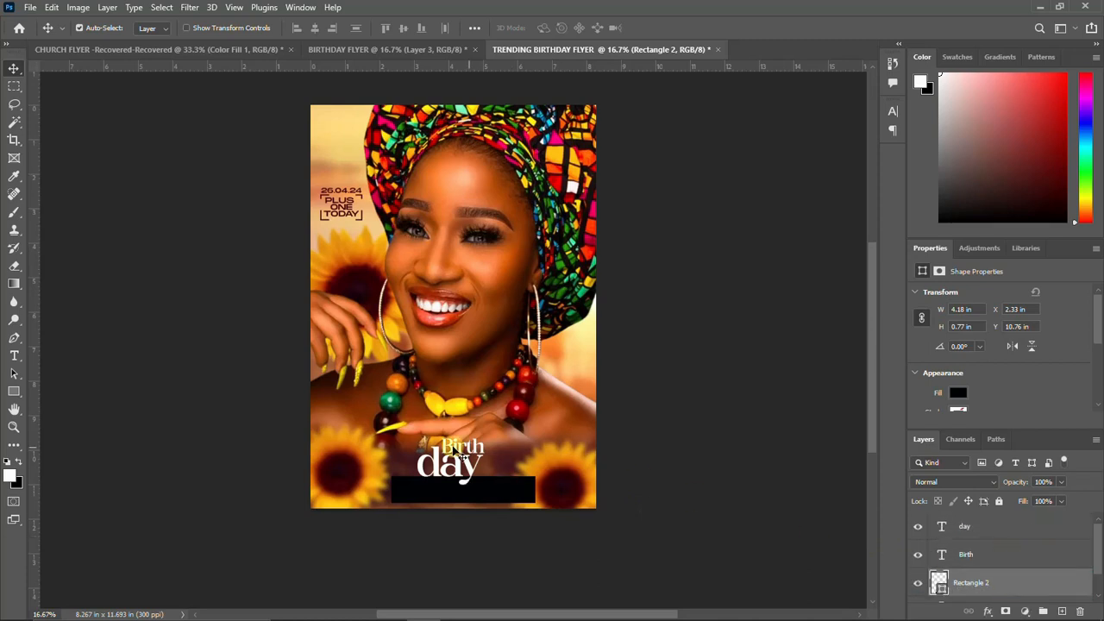
Align the black rectangle to the horizontal and vertical centre of the canvas.
key(ctrl+a)
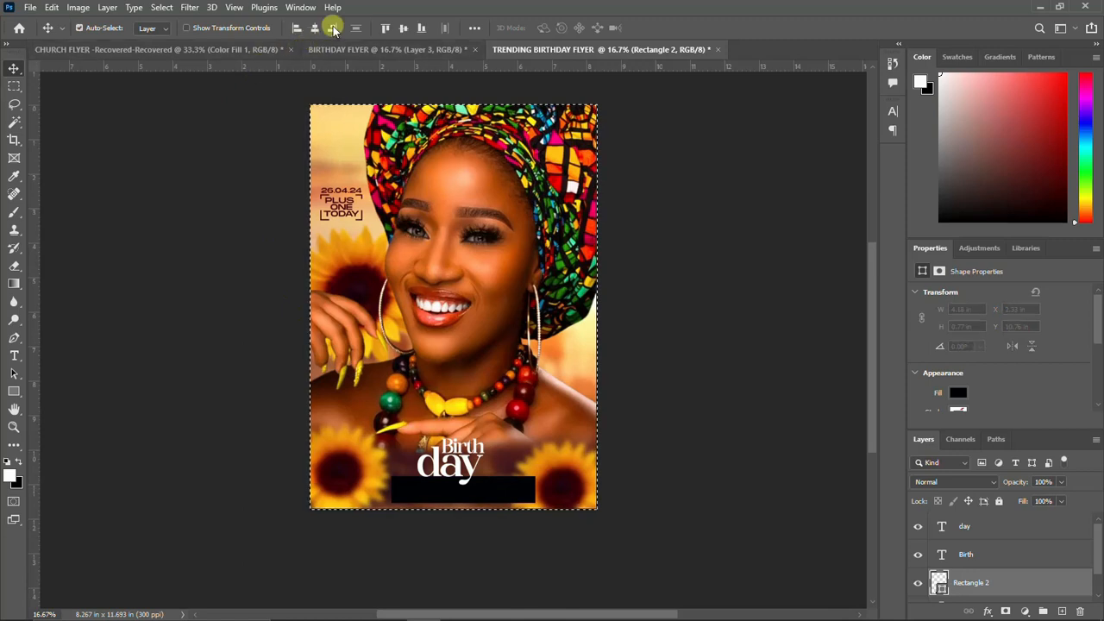
click(403, 28)
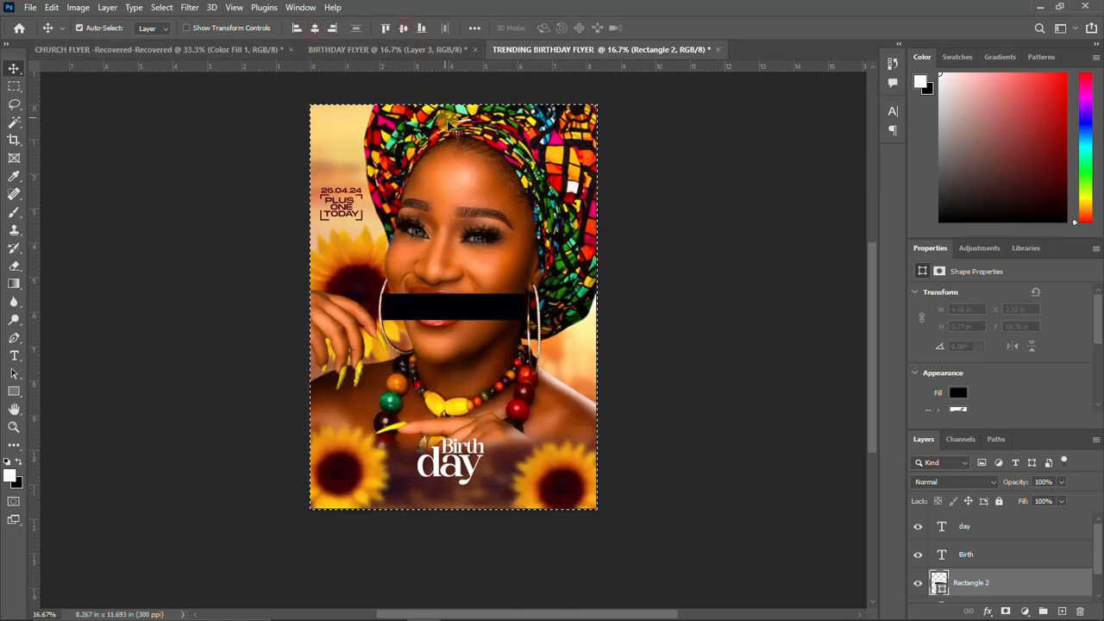
key(ctrl)
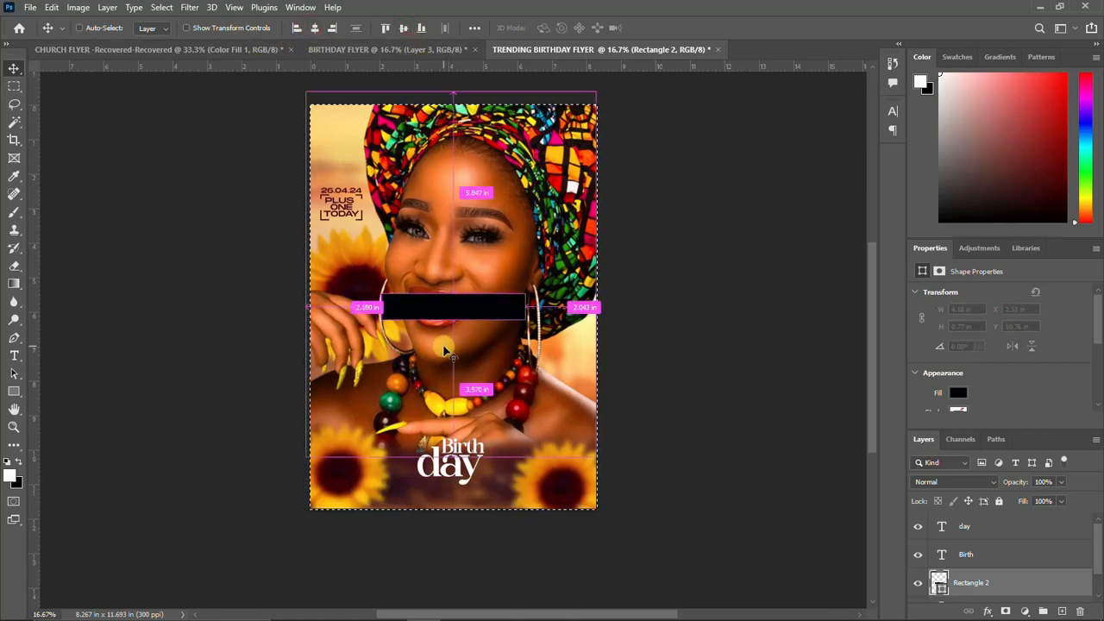
key(ctrl+d)
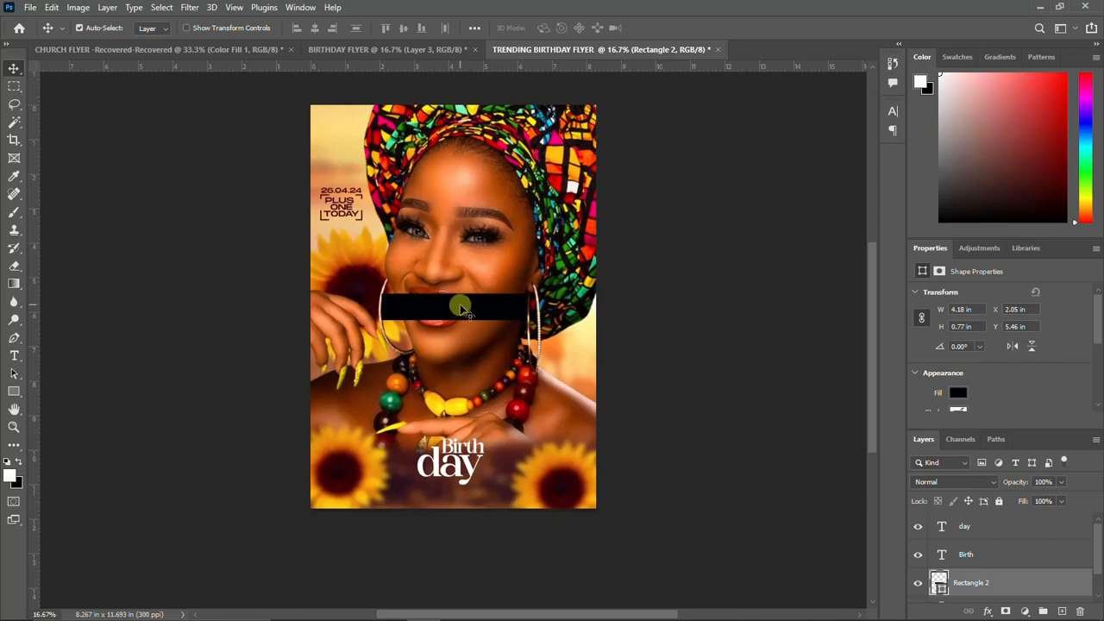
Move the black rectangle down to just above the canvas's bottom edge, below "day", and centre it horizontally.
drag(461, 308, 461, 488)
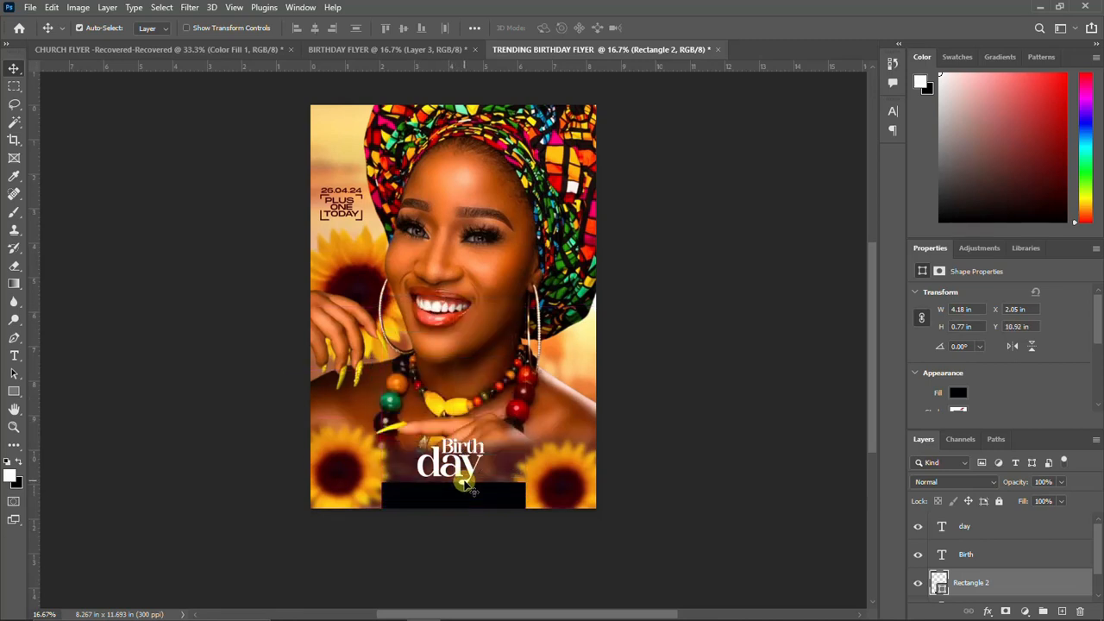
key(Up)
key(Up)
key(ctrl+a)
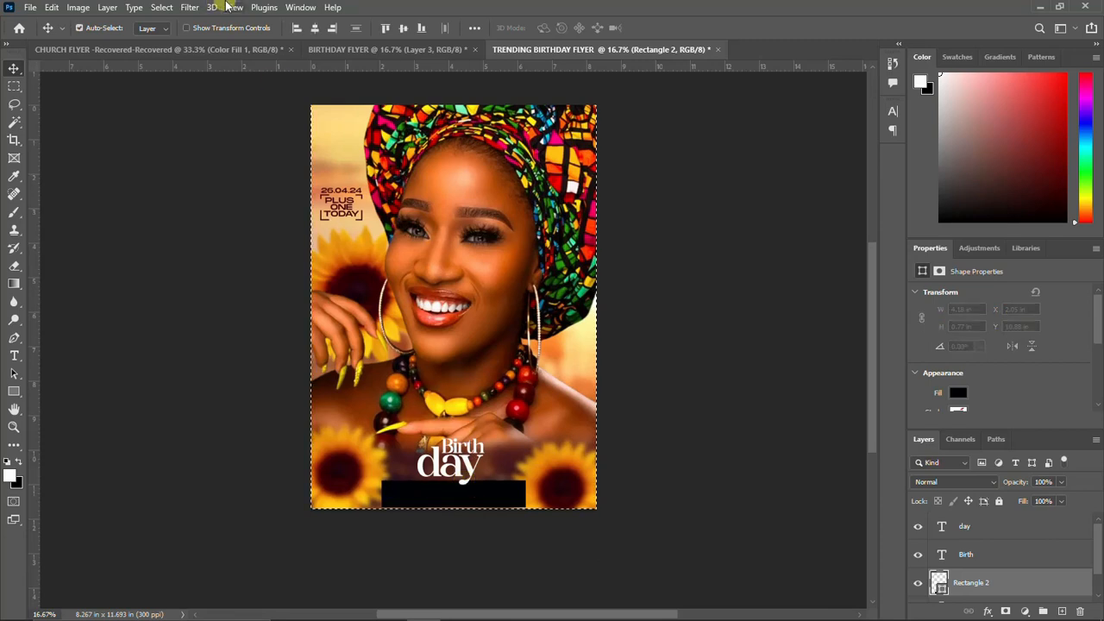
click(315, 29)
key(ctrl+d)
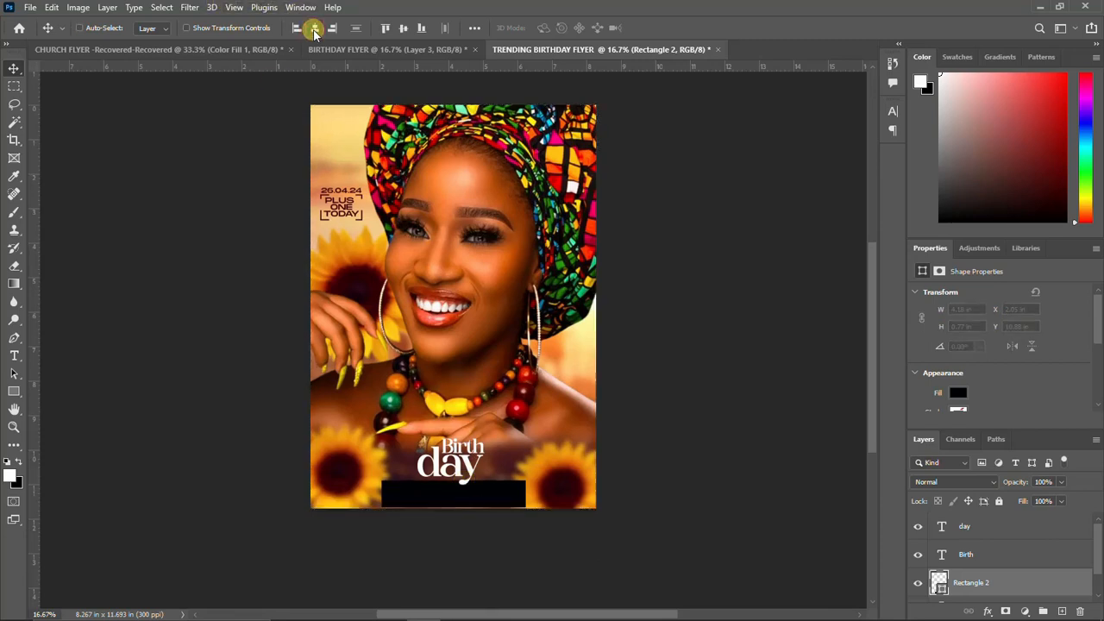
Copy the "Our age is merely the number of years the world has been enjoying us!" quote from the BIRTHDAY FLYER document.
click(379, 50)
click(918, 525)
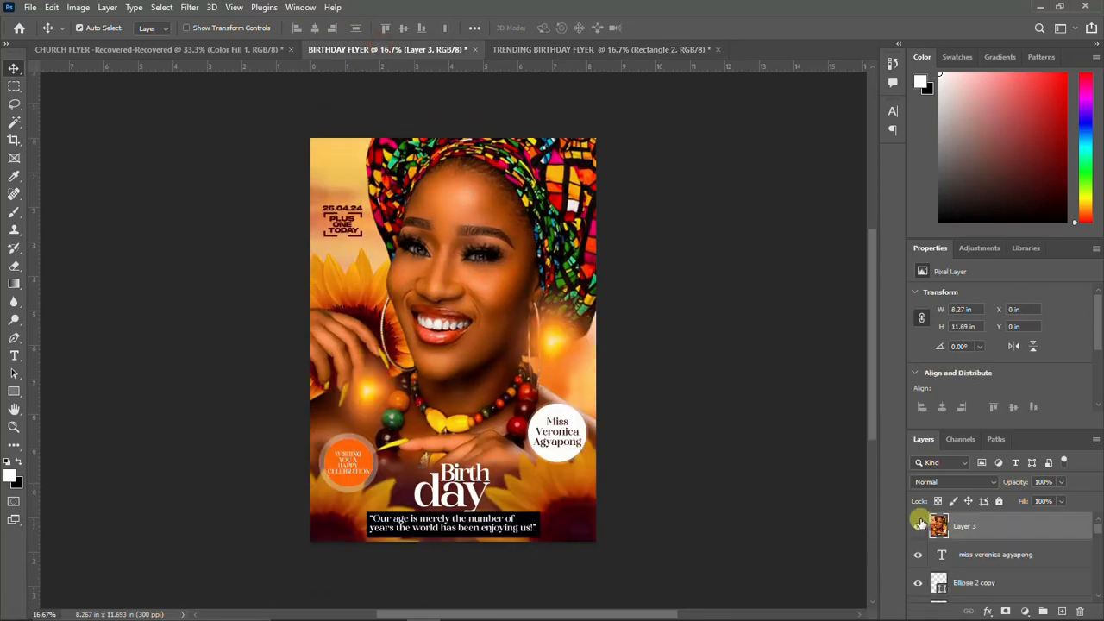
double_click(497, 525)
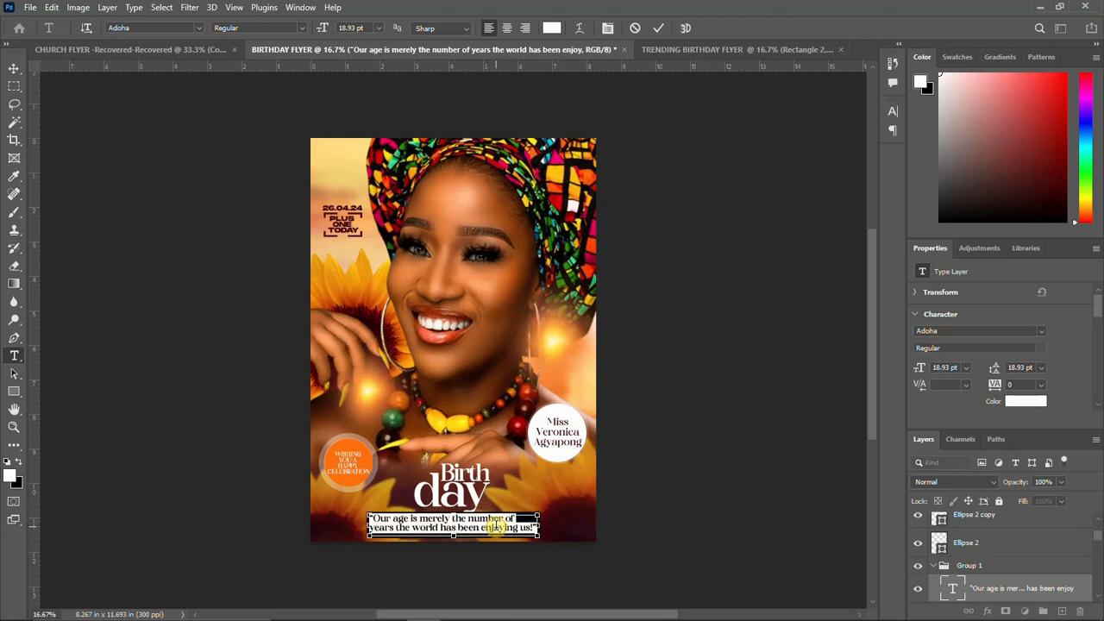
key(Escape)
key(v)
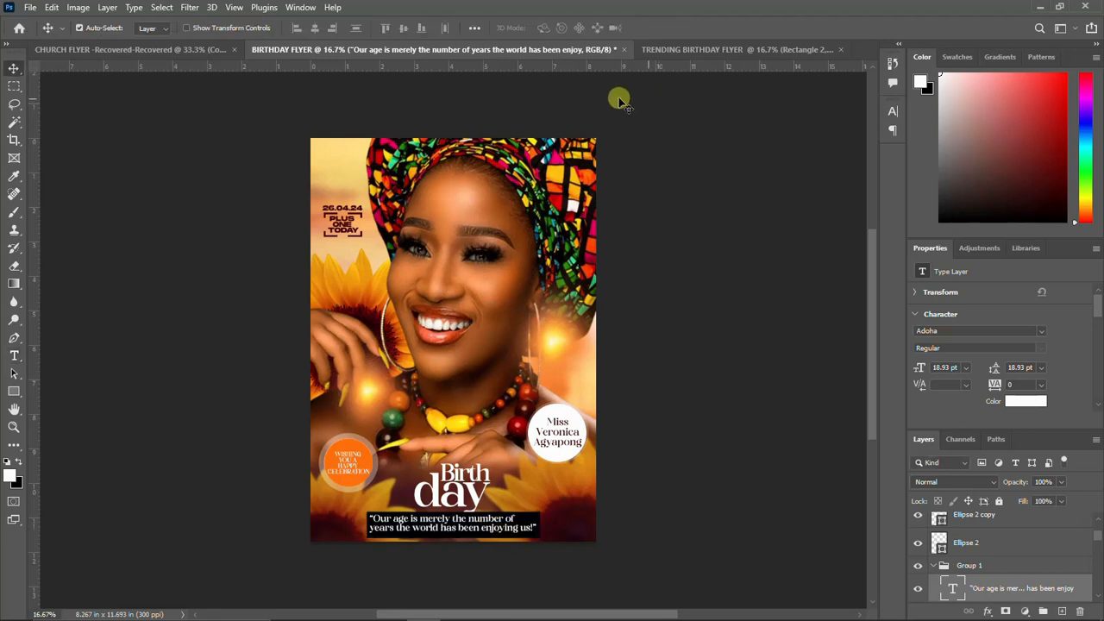
Paste the quote into a new text box above the "Birth" title in the TRENDING BIRTHDAY FLYER document.
click(718, 50)
click(508, 505)
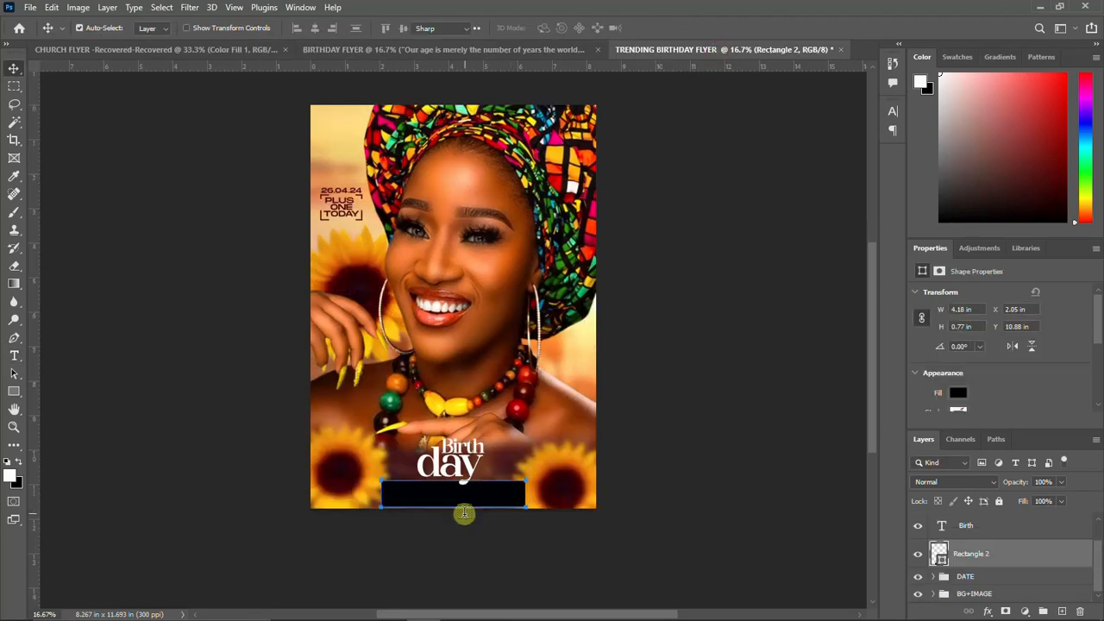
key(t)
drag(360, 417, 522, 436)
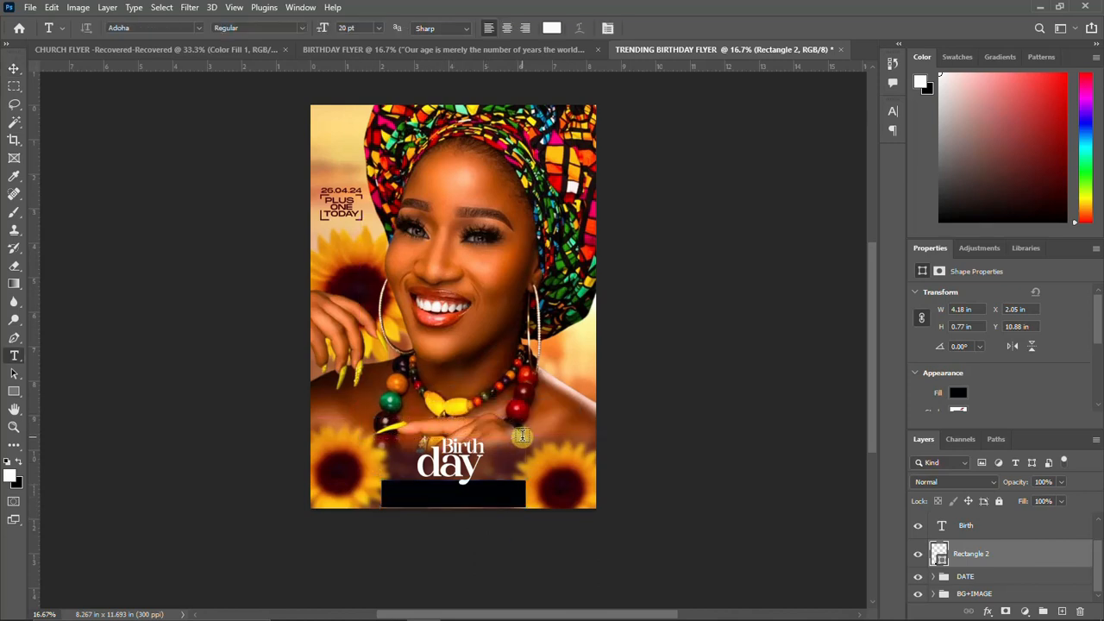
key(ctrl+v)
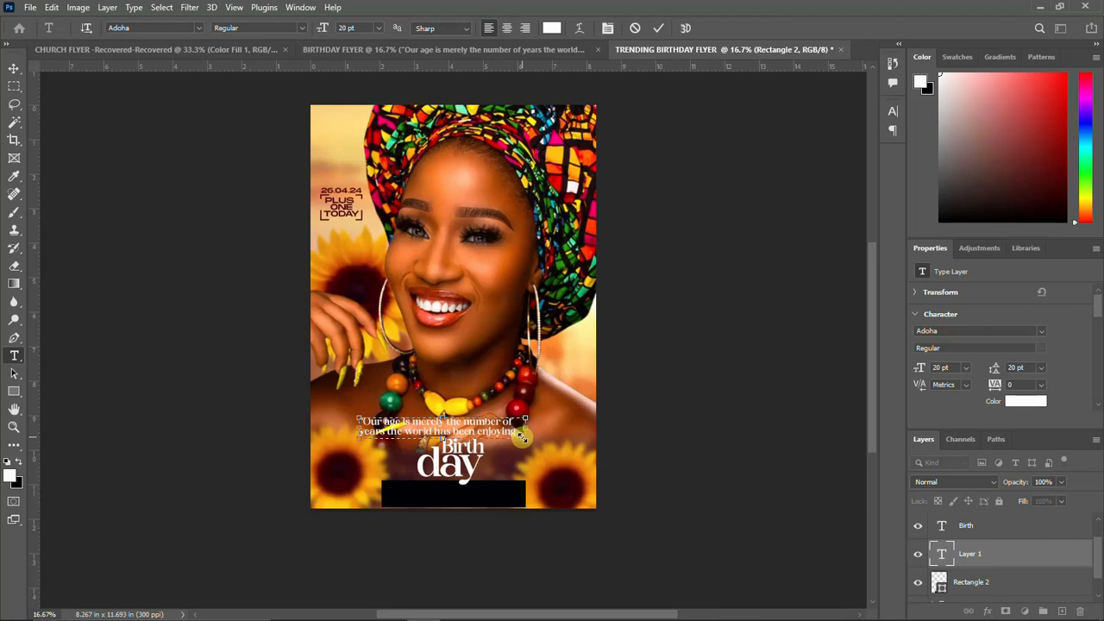
key(ctrl+Return)
key(v)
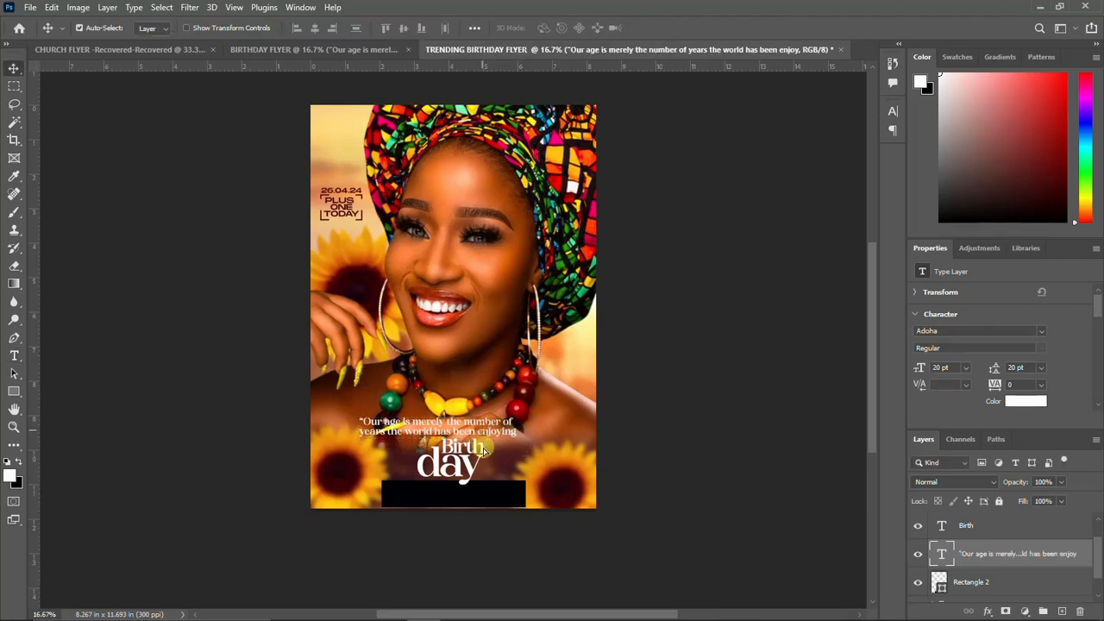
Move the quote onto the black rectangle, scale it to about 87% and nudge it slightly right.
drag(482, 449, 495, 498)
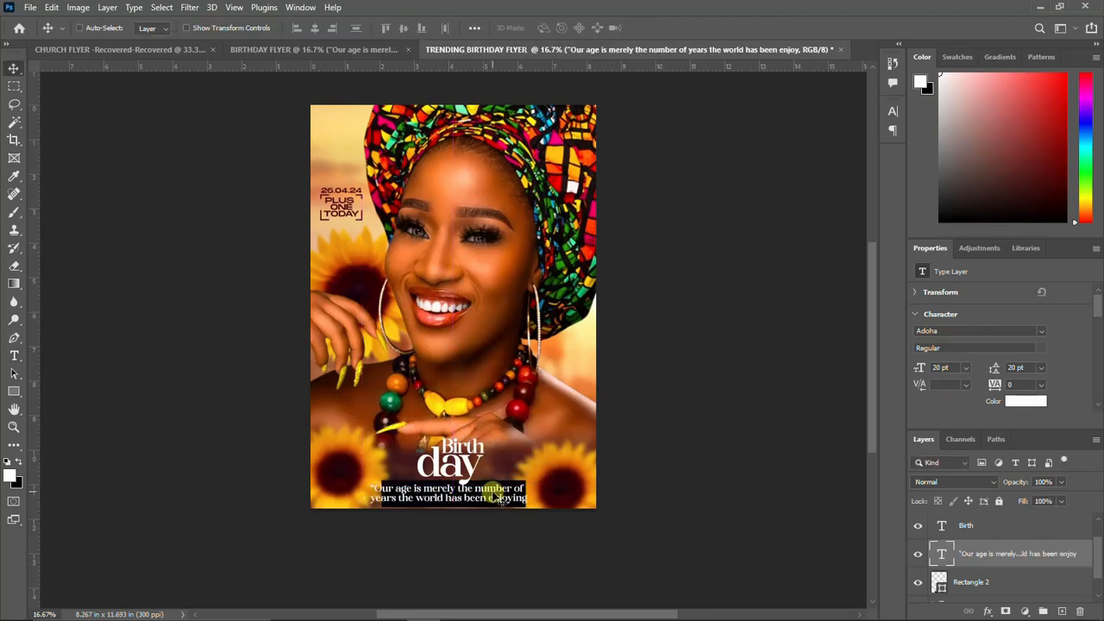
key(ctrl+t)
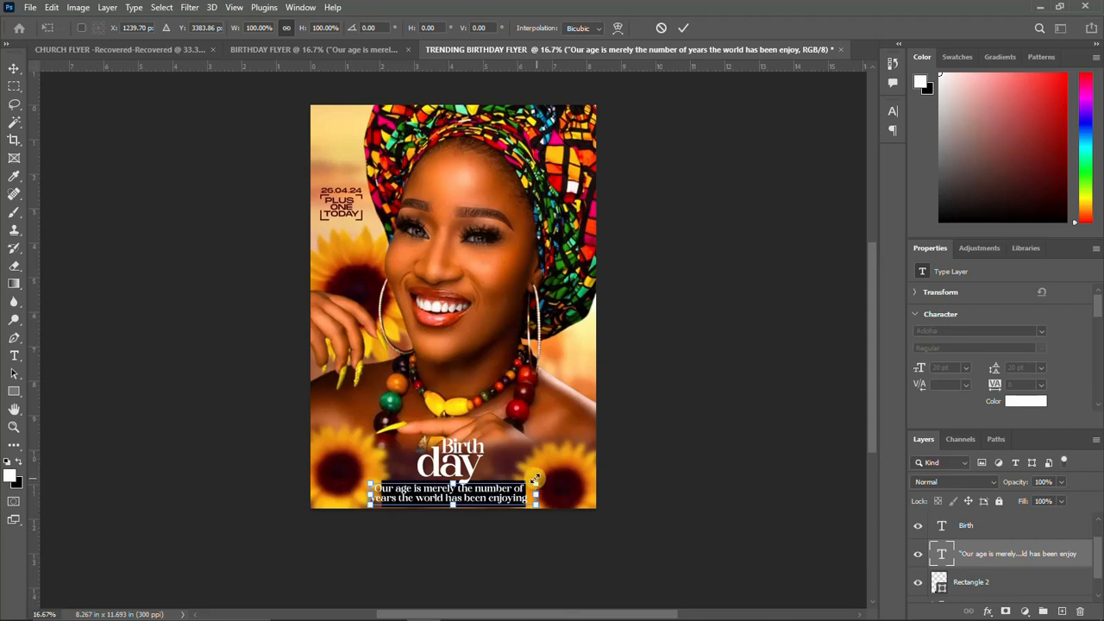
drag(535, 477, 527, 477)
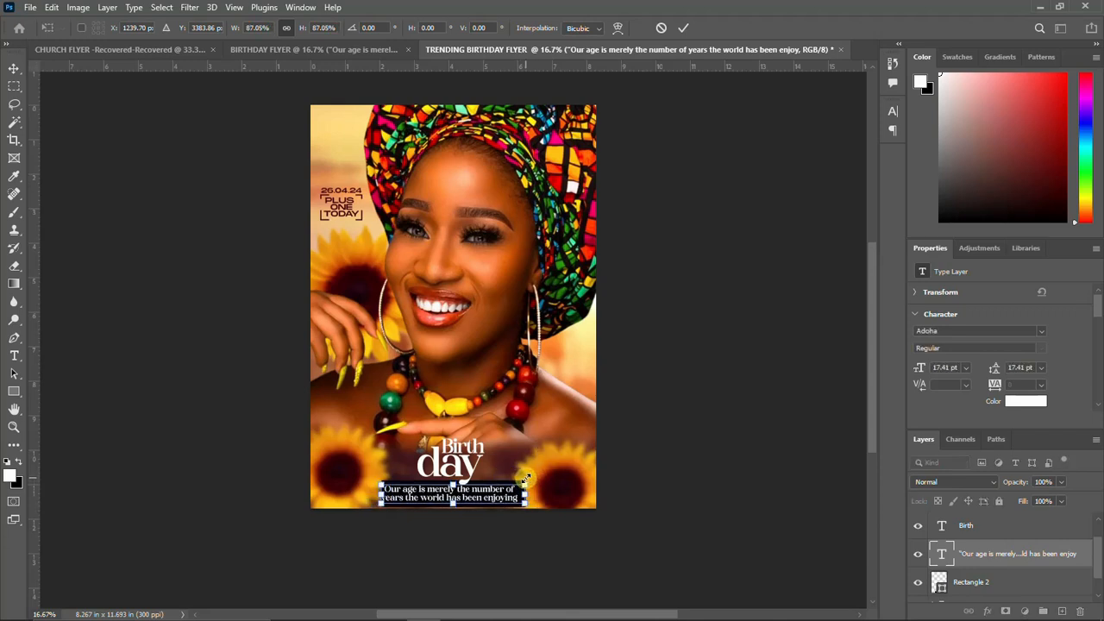
key(Return)
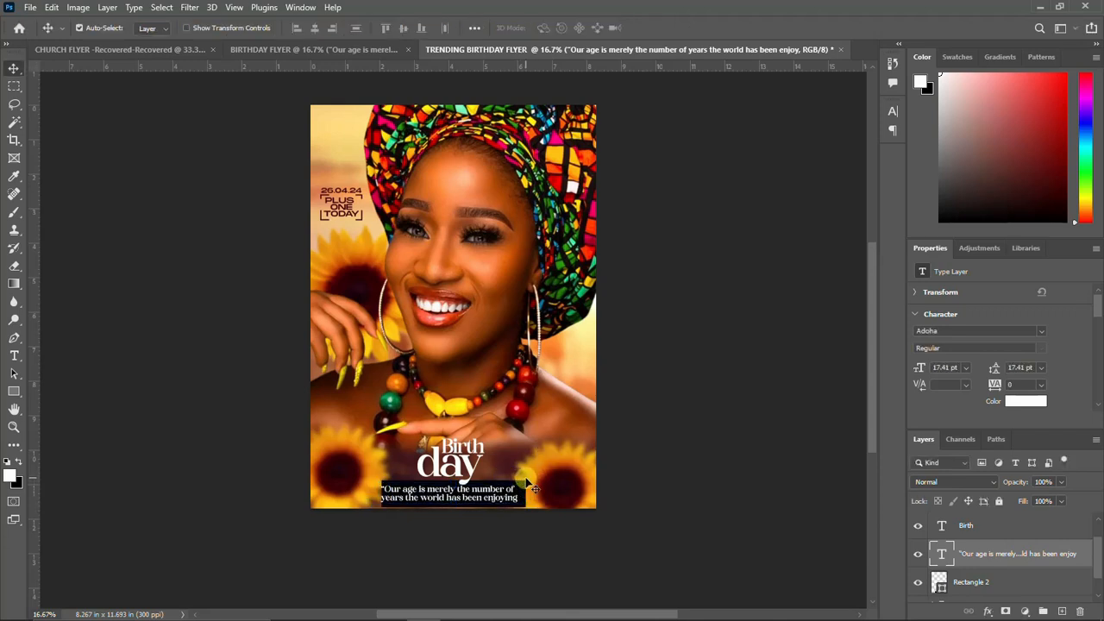
key(shift+Right)
key(shift+Right)
key(shift+Right)
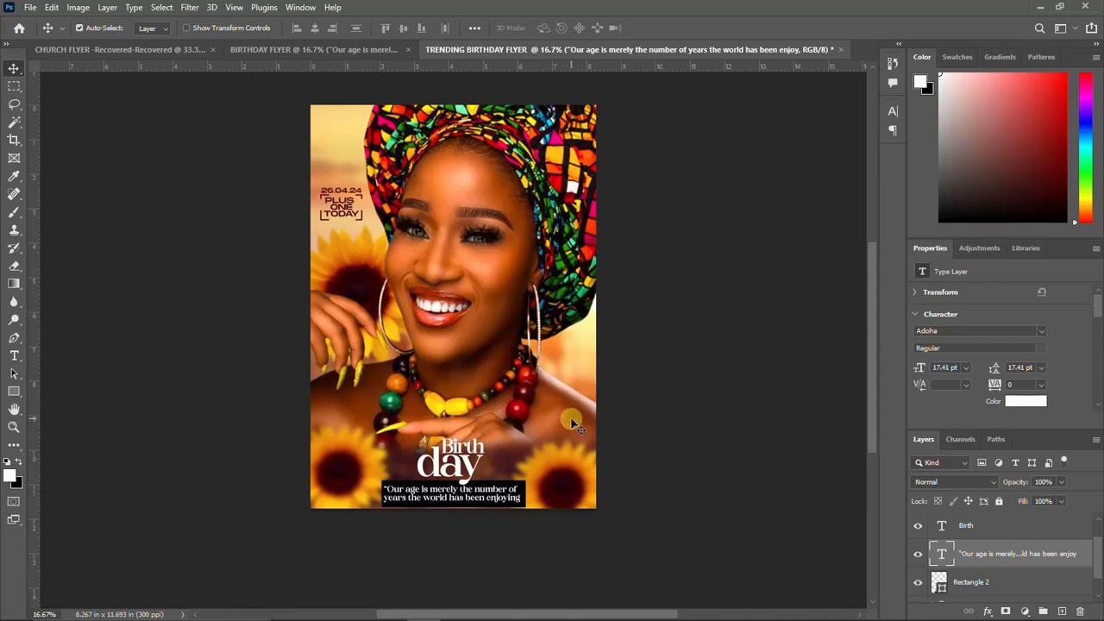
Widen the quote's text box to fit its full second line and scale the quote to about 94%.
double_click(492, 489)
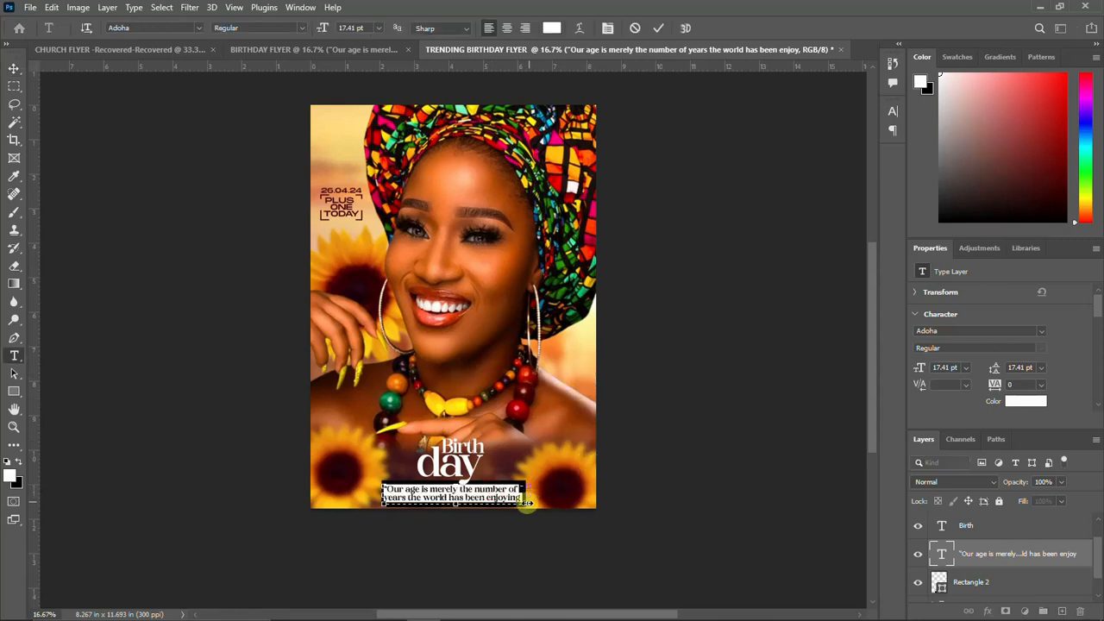
mouse_move(537, 511)
mouse_down()
mouse_move(560, 511)
mouse_move(535, 508)
mouse_up()
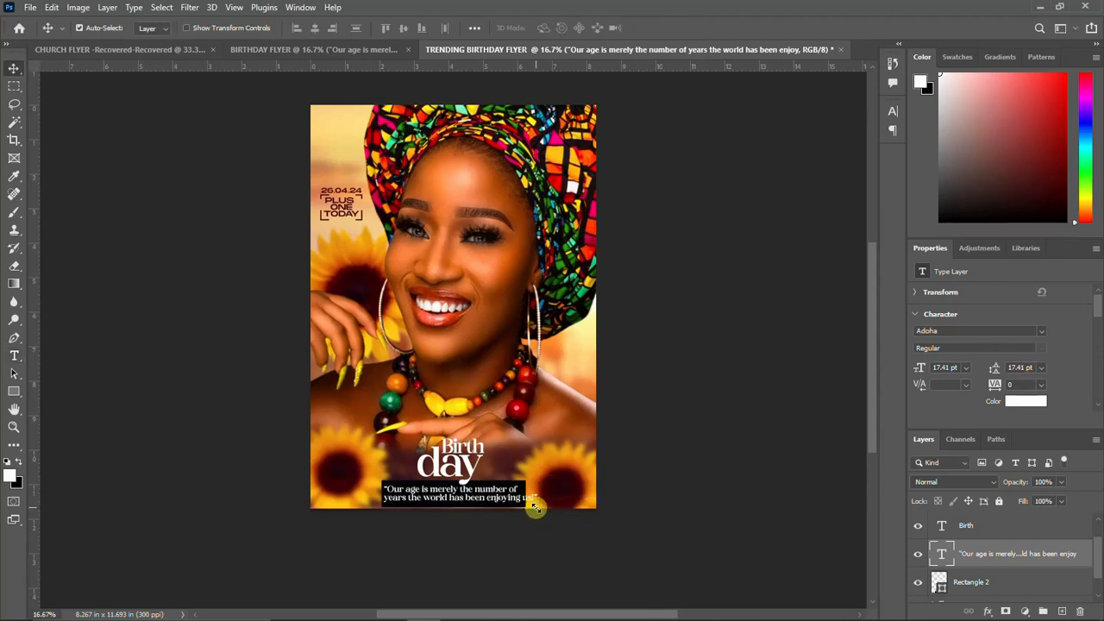
key(ctrl+t)
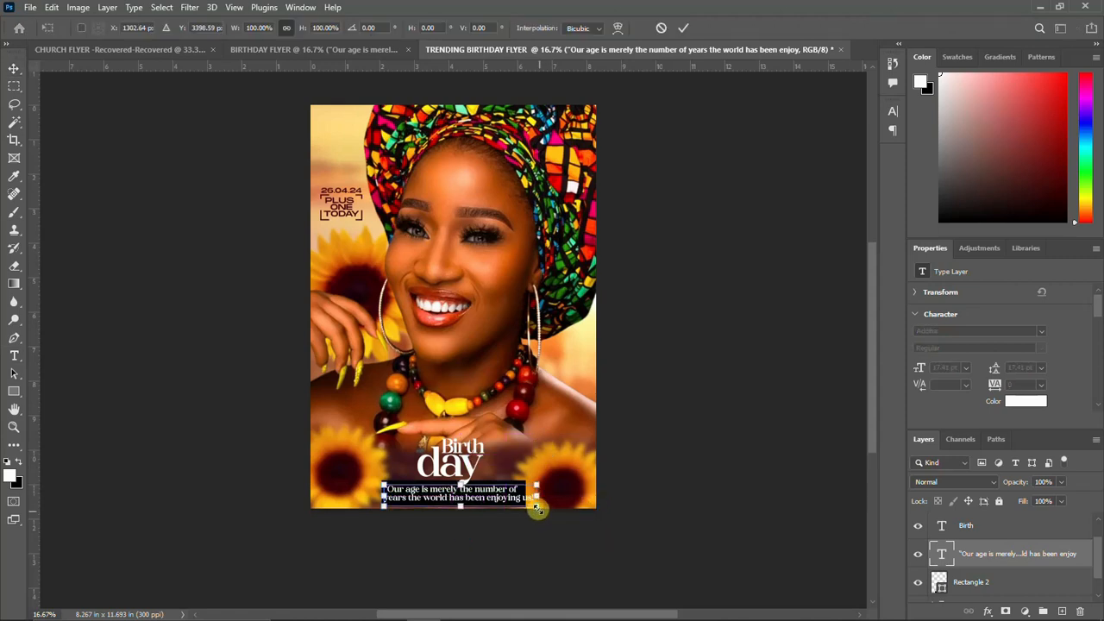
key(Return)
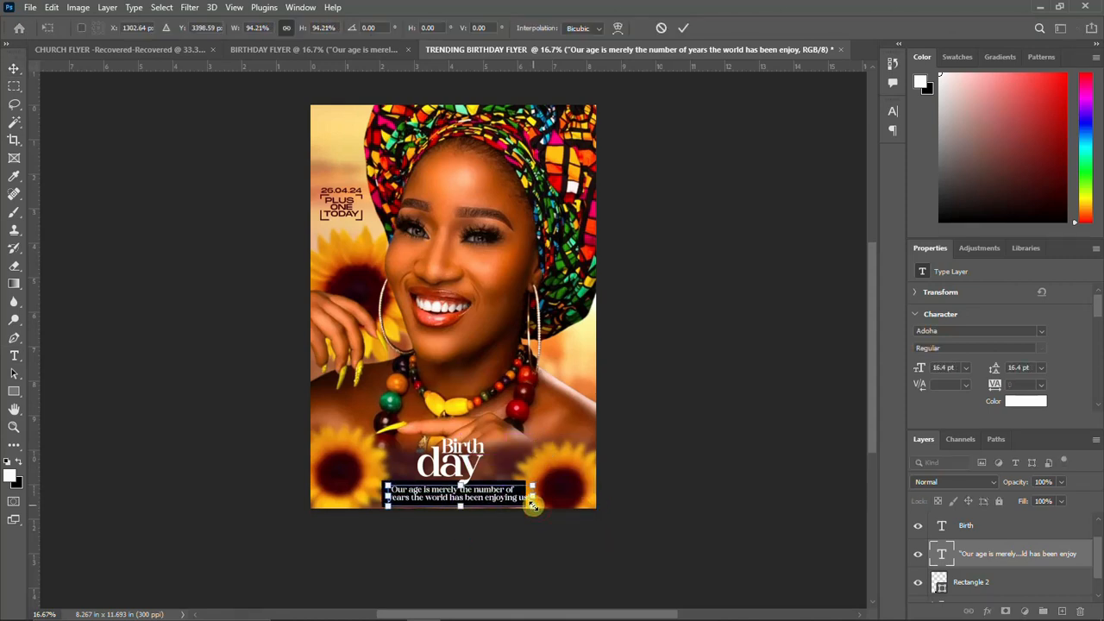
Nudge the quote left so that both lines sit within the black rectangle.
key(Left)
key(Left)
key(Left)
key(Left)
key(Left)
key(Left)
key(Left)
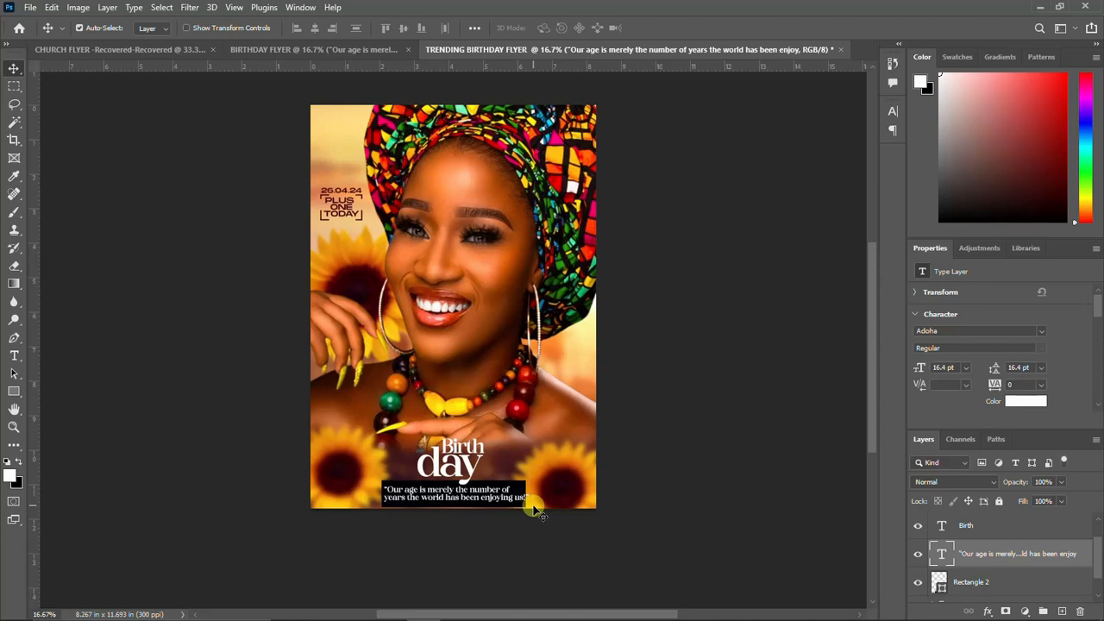
key(Left)
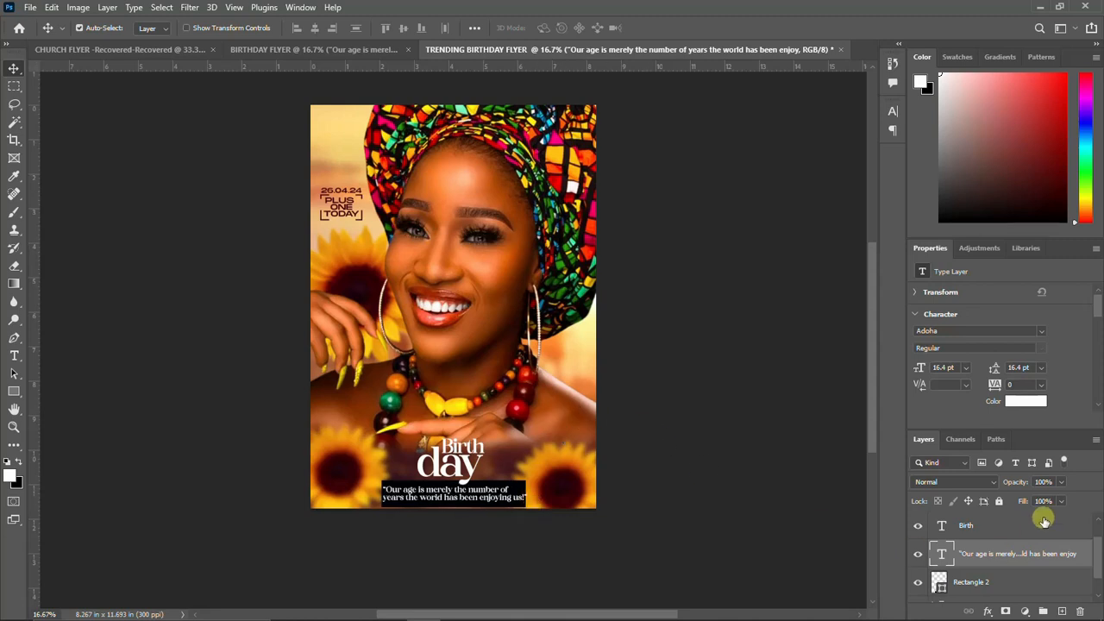
Group the "day", "Birth", quote and black rectangle layers and name the group BIRTHDAY.
scroll(980, 579, down, 1)
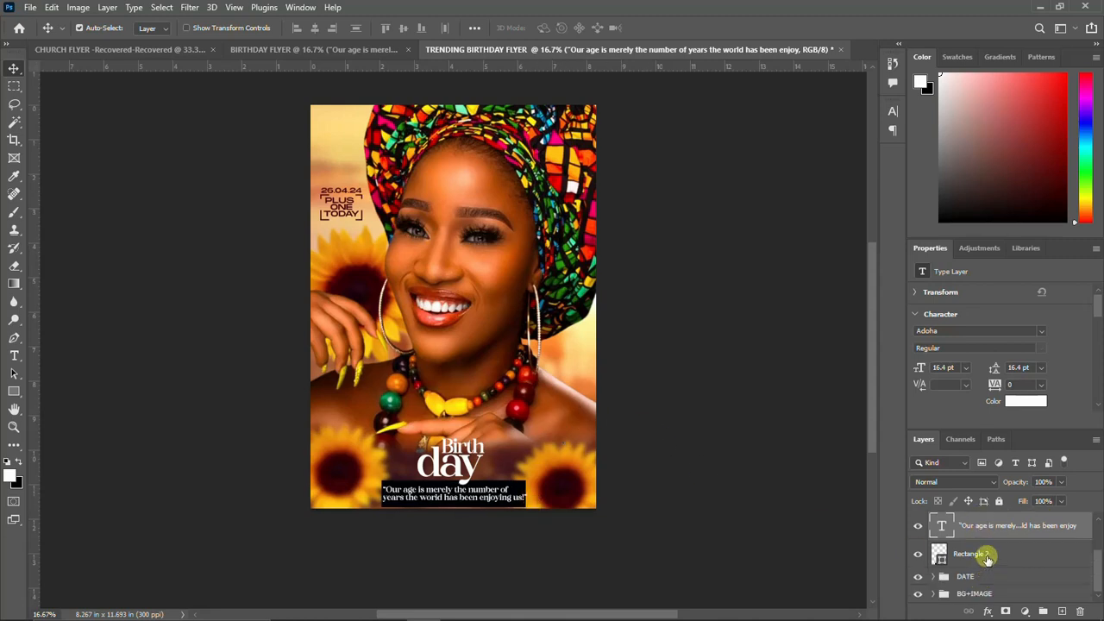
click(987, 558)
scroll(989, 550, up, 2)
shift+click(992, 527)
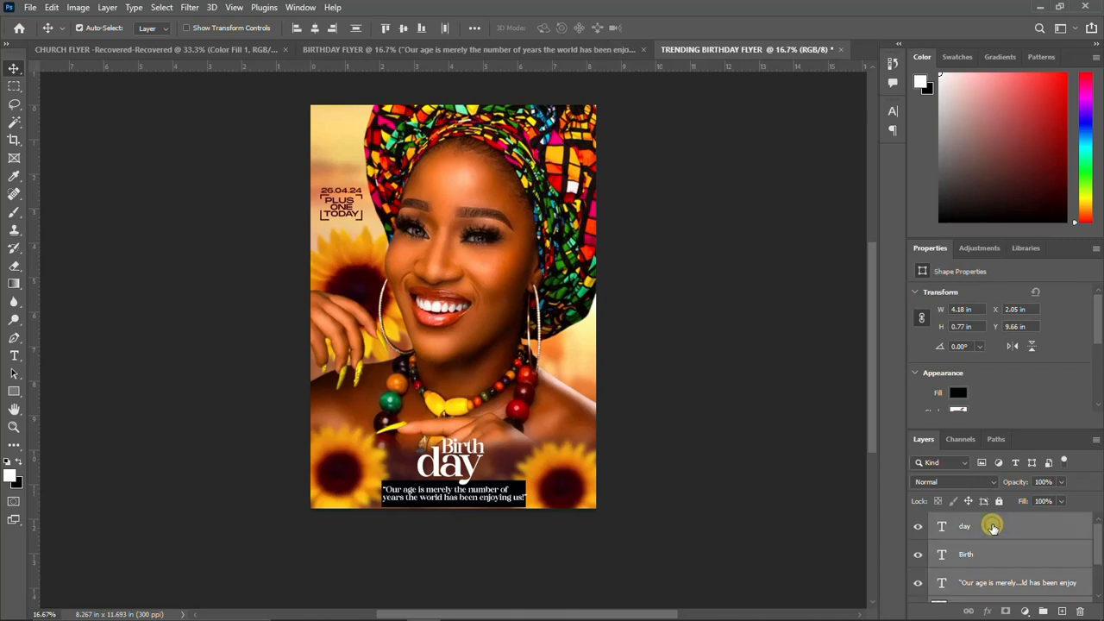
key(ctrl+g)
click(917, 520)
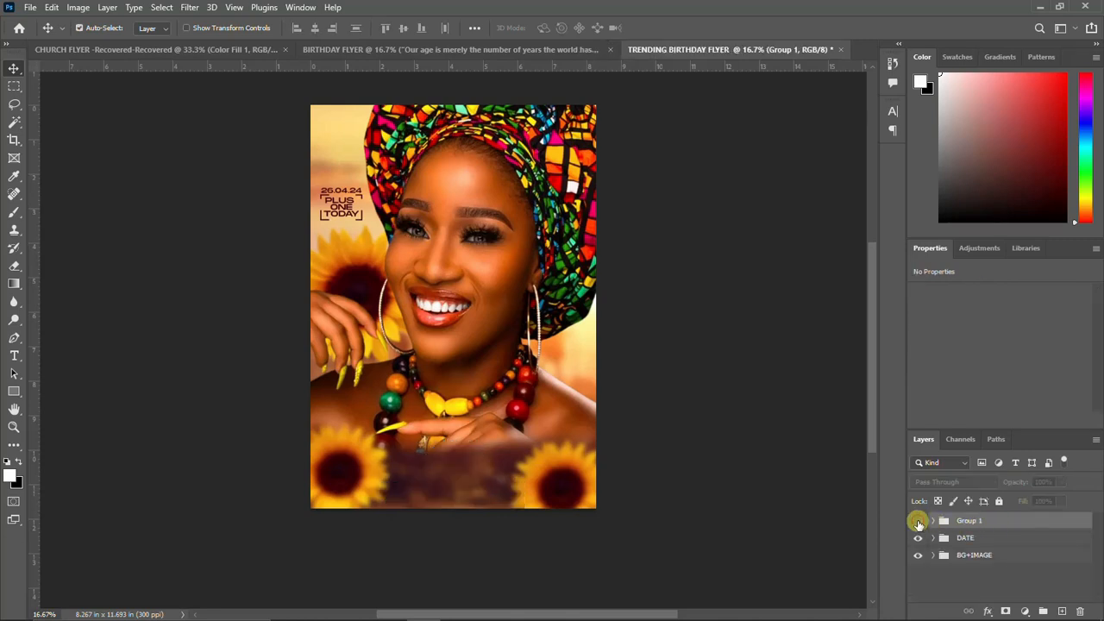
click(918, 522)
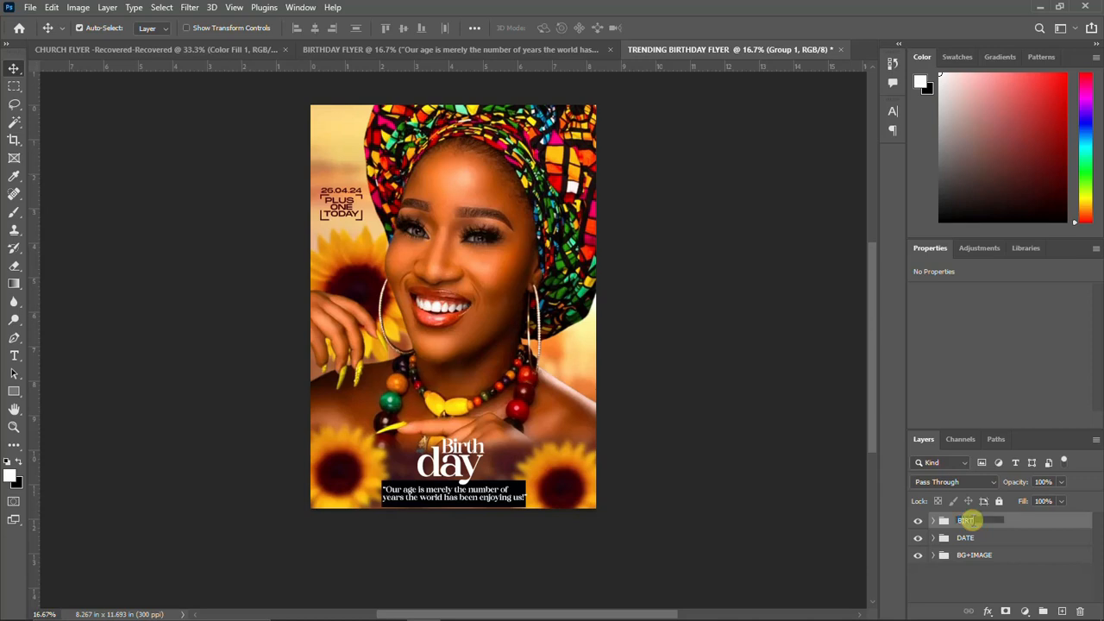
key(Return)
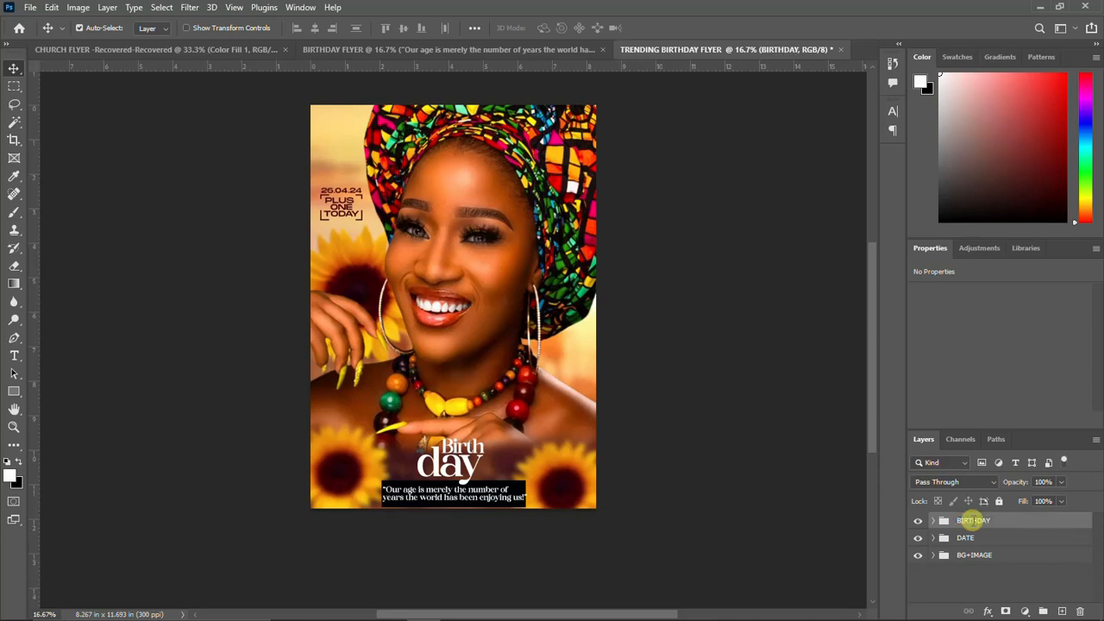
Draw a white circle about 575 px wide and place it over the shoulder, above the lower-right sunflower.
click(17, 384)
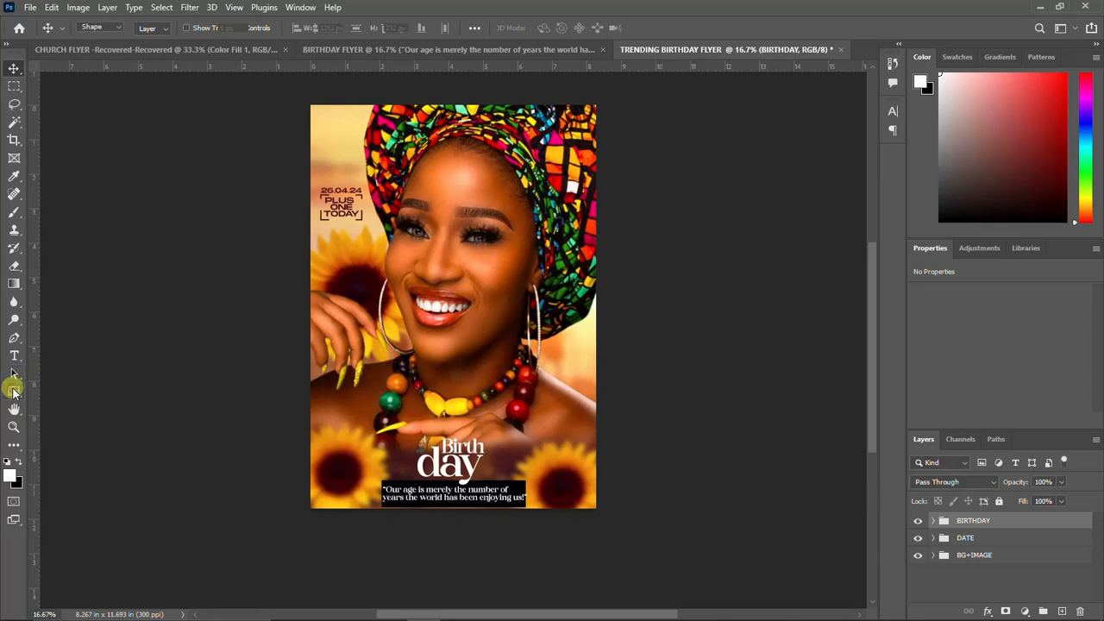
click(52, 403)
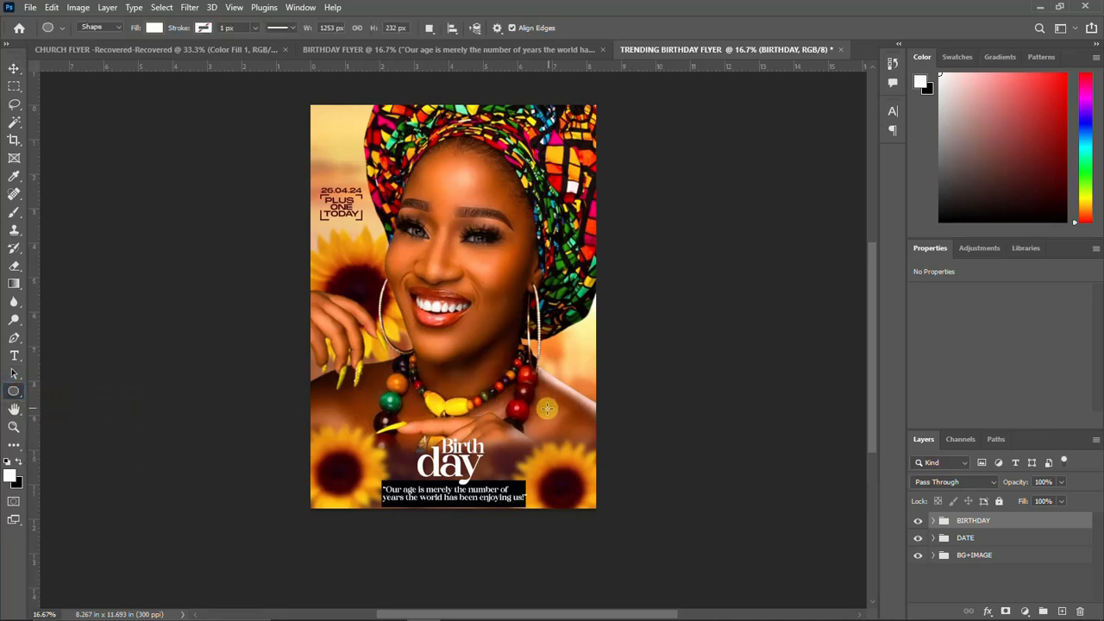
drag(529, 397, 596, 462)
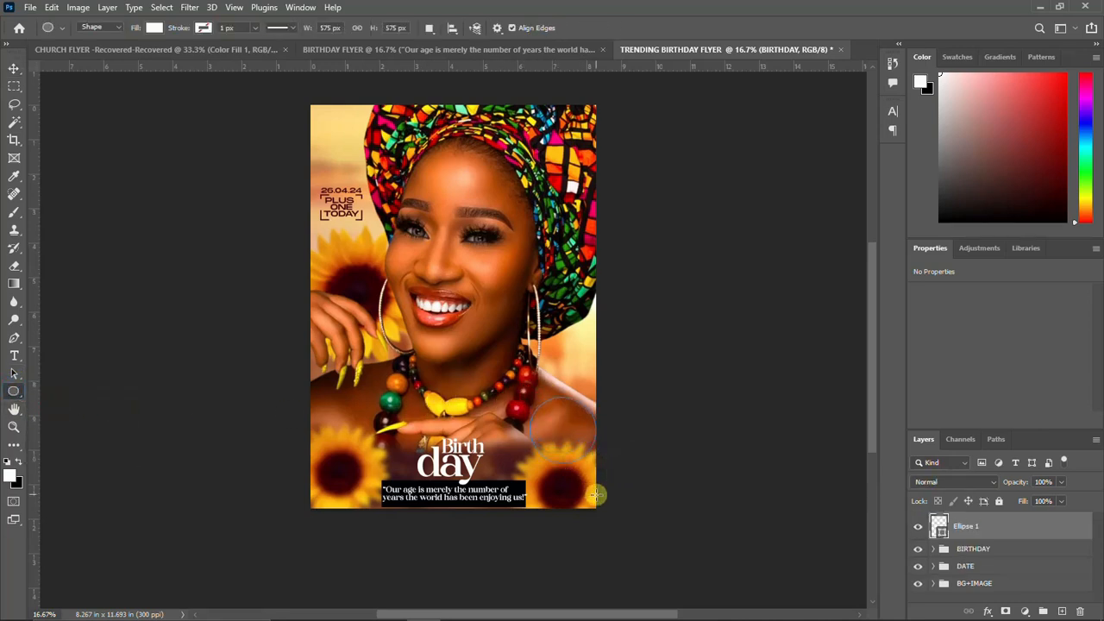
click(13, 69)
drag(549, 449, 536, 435)
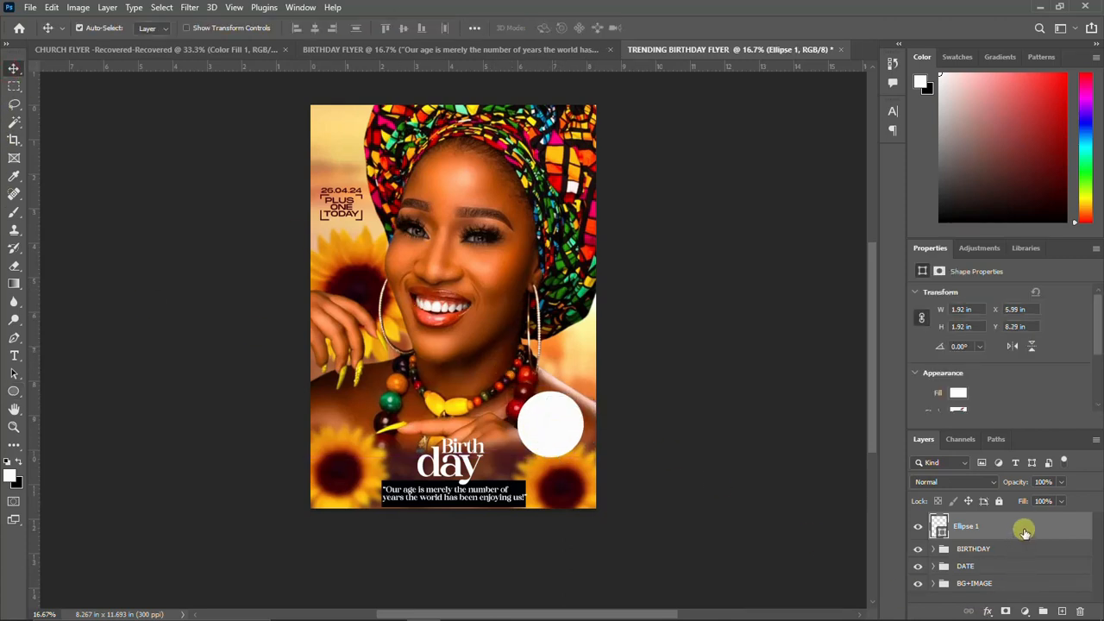
Duplicate the white circle and make the lower one a halo scaled to about 110% with 20% opacity.
key(ctrl+j)
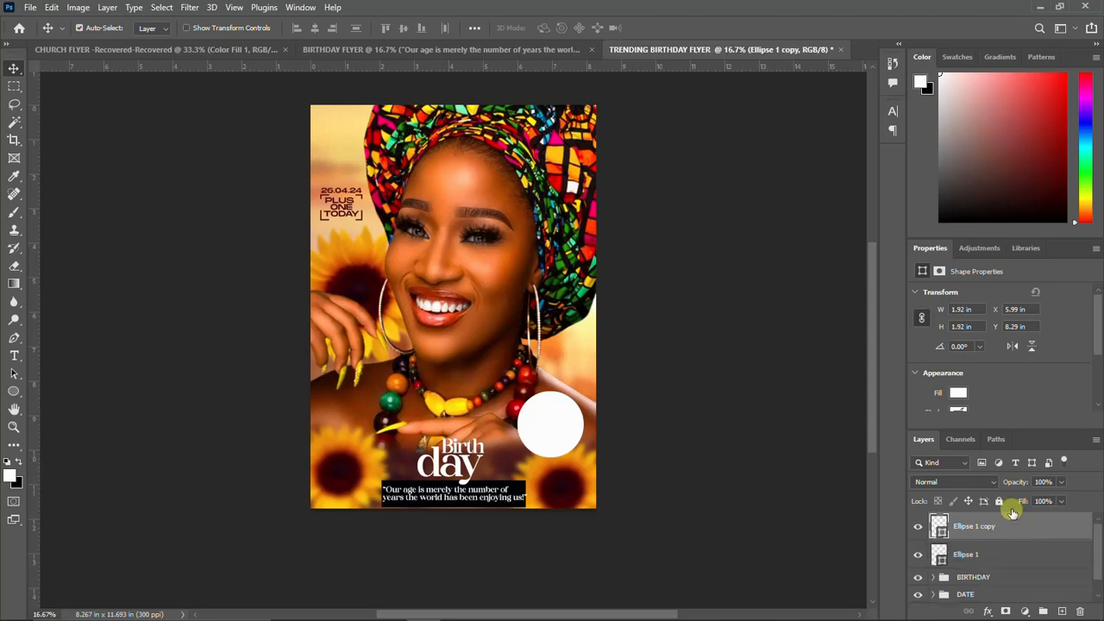
click(1006, 556)
key(ctrl+t)
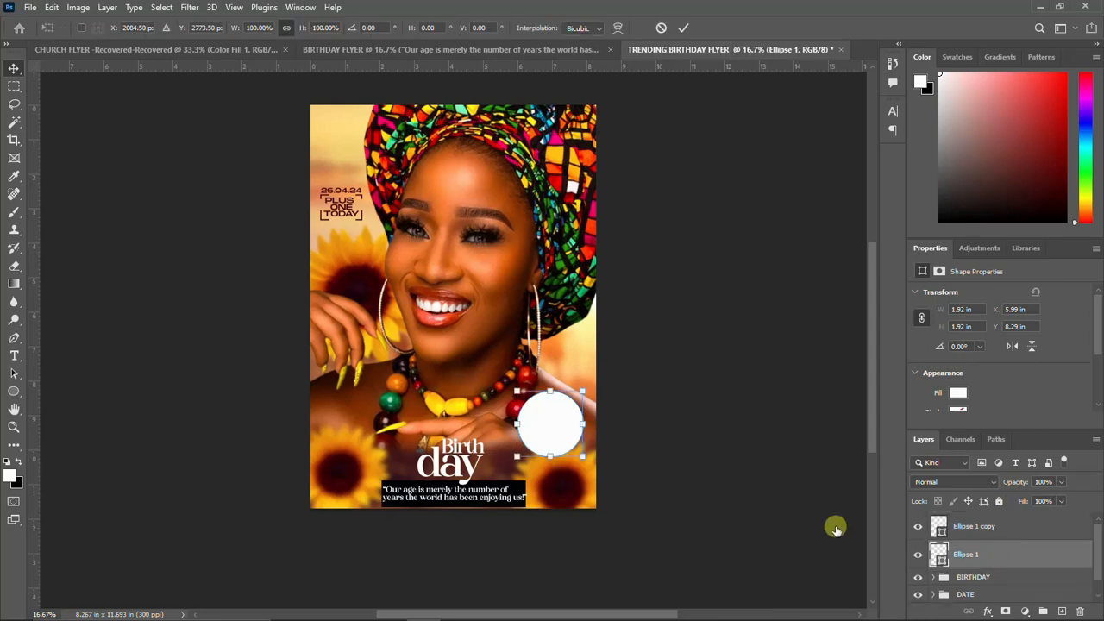
drag(581, 455, 585, 458)
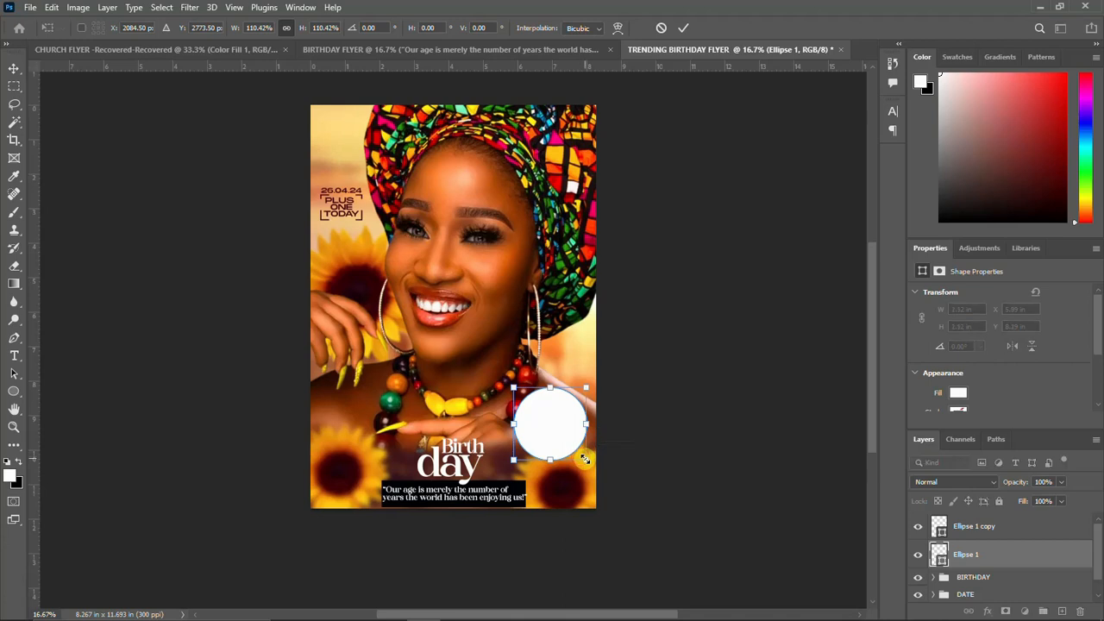
key(Return)
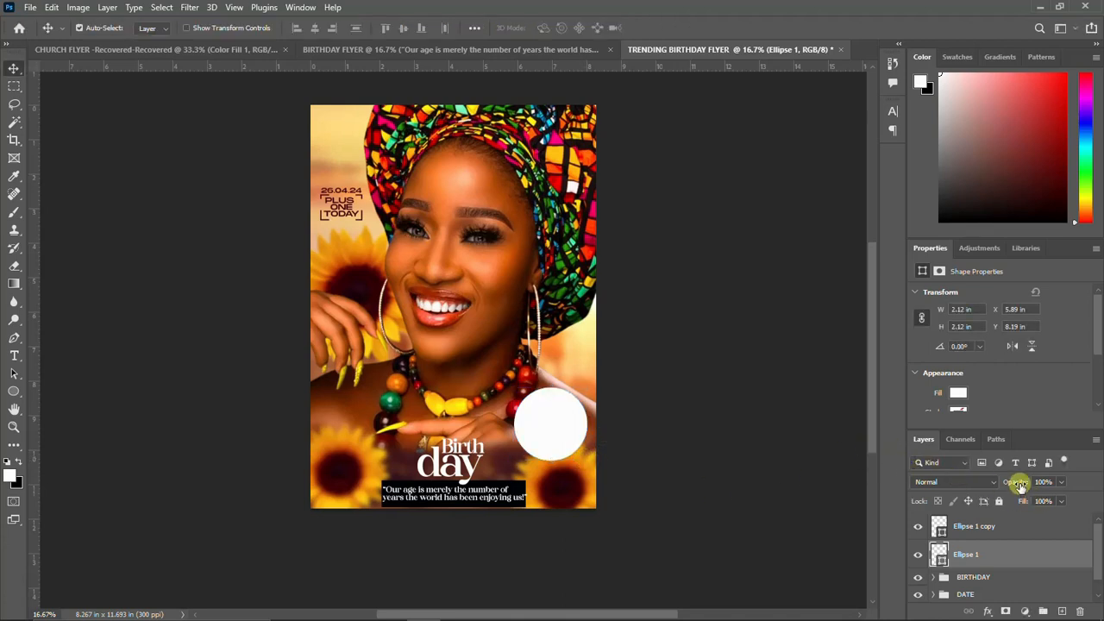
text(20)
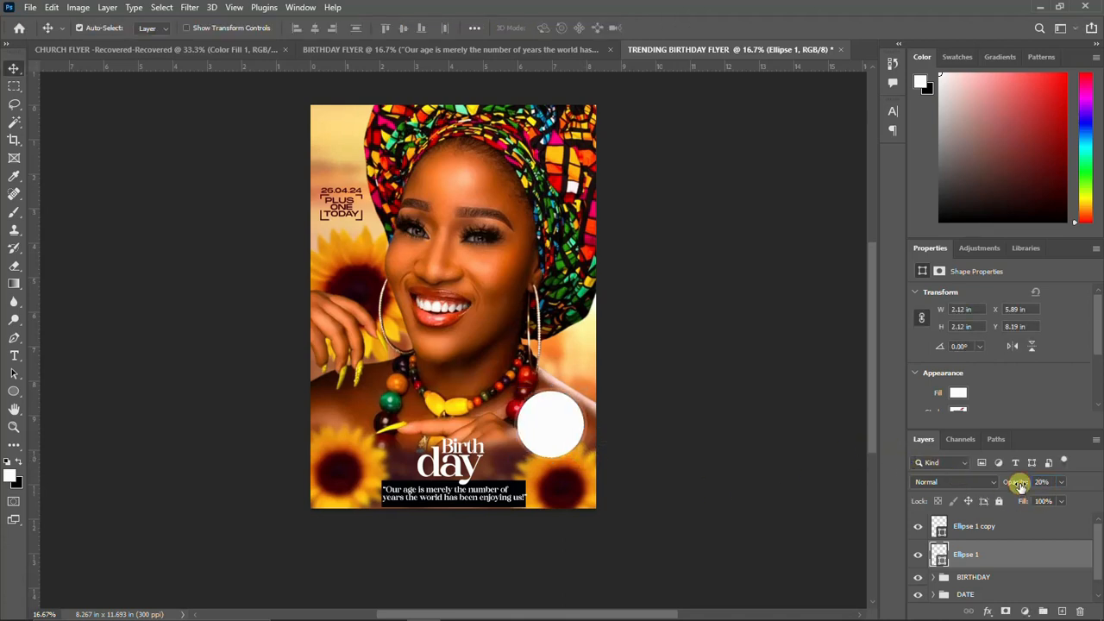
Select the upper circle's layer and copy the celebrant's title and full name from the Notepad text document.
click(976, 526)
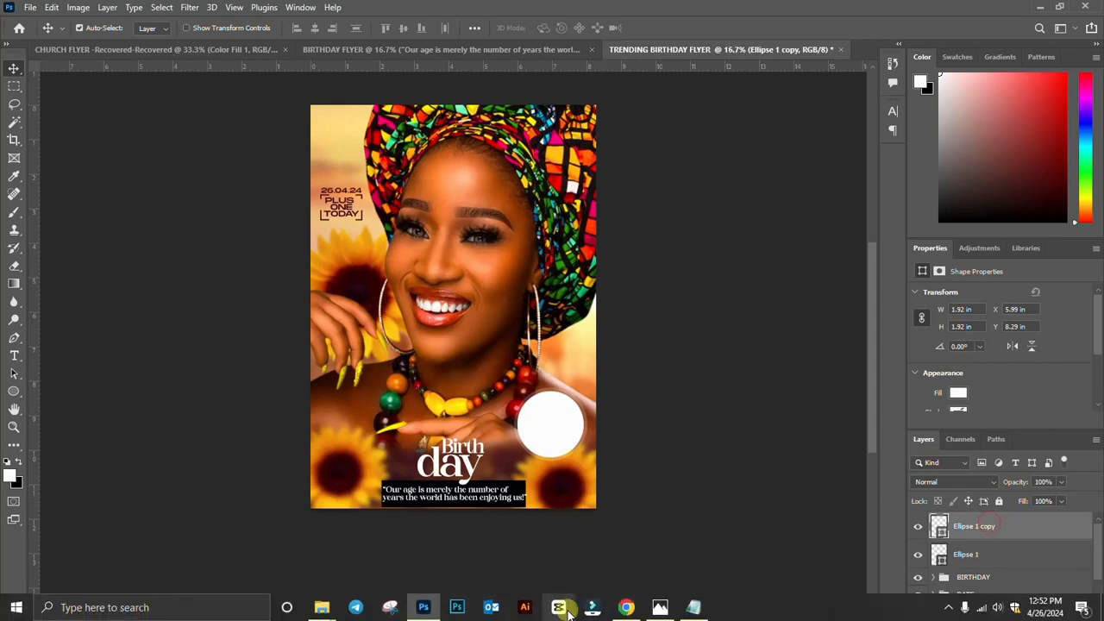
click(660, 607)
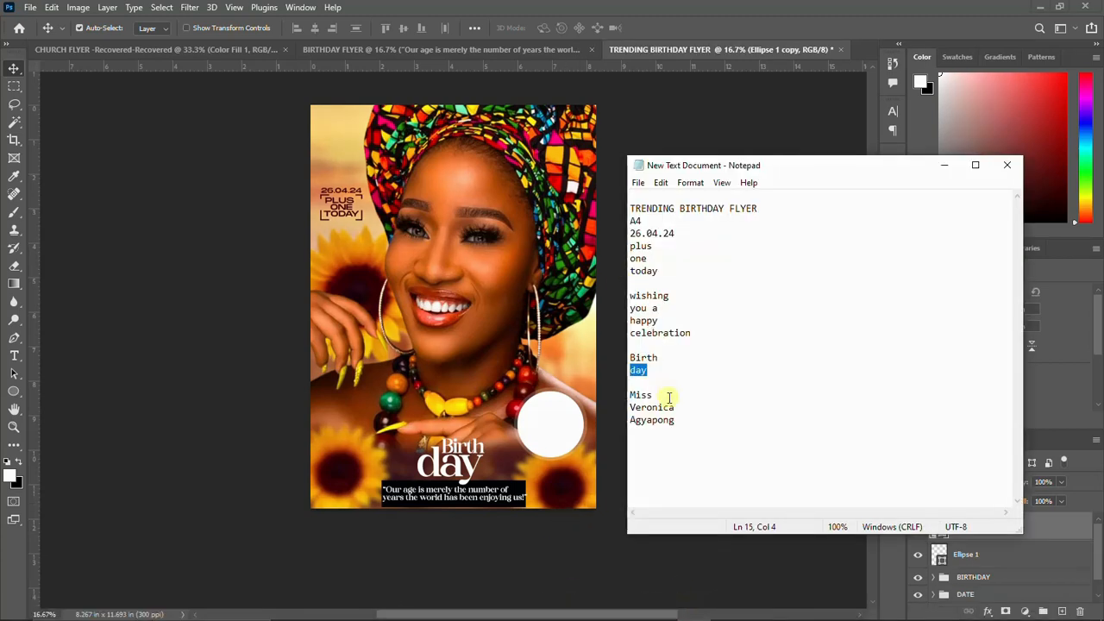
drag(675, 419, 618, 398)
key(ctrl+c)
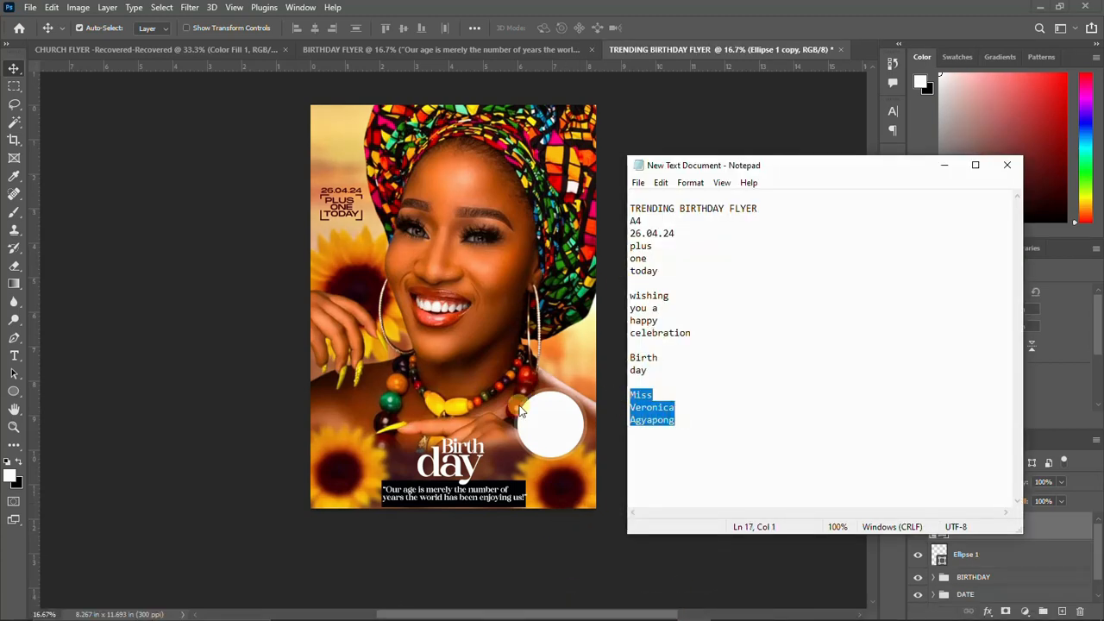
Paste the celebrant's title and full name as a new text layer and move it onto the white circle.
click(540, 428)
key(t)
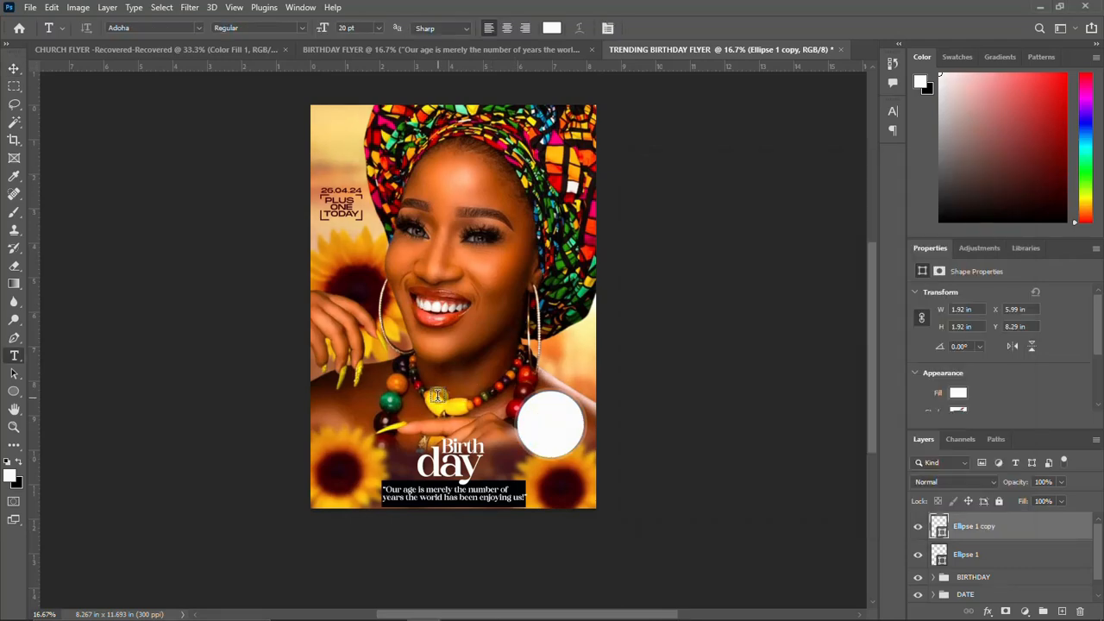
click(437, 396)
key(ctrl+v)
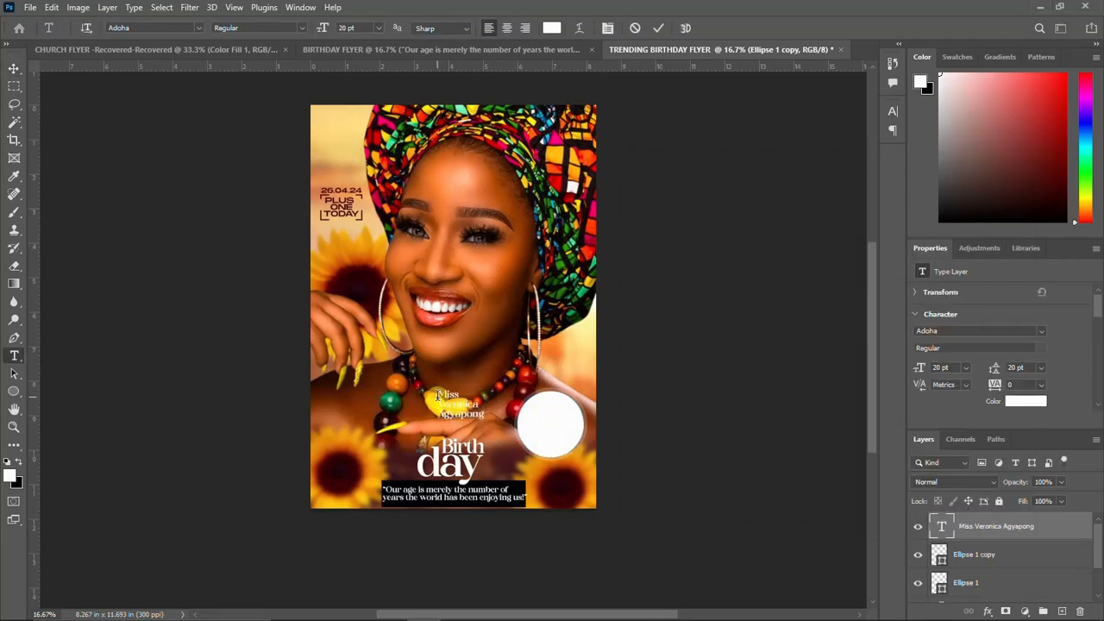
key(ctrl+Return)
key(ctrl+t)
drag(433, 398, 540, 415)
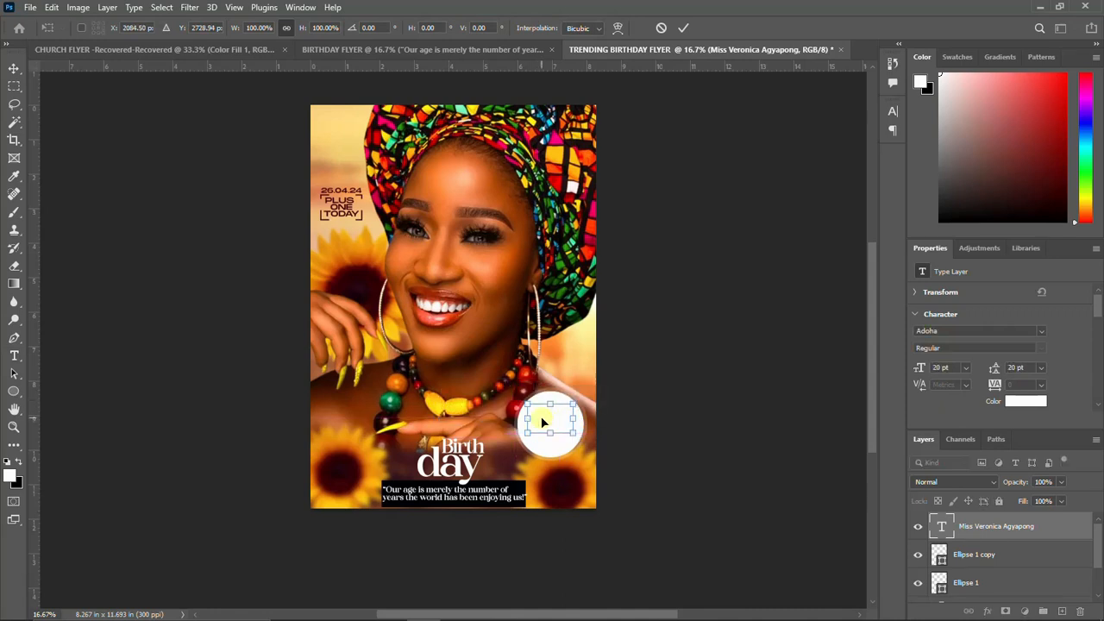
key(Return)
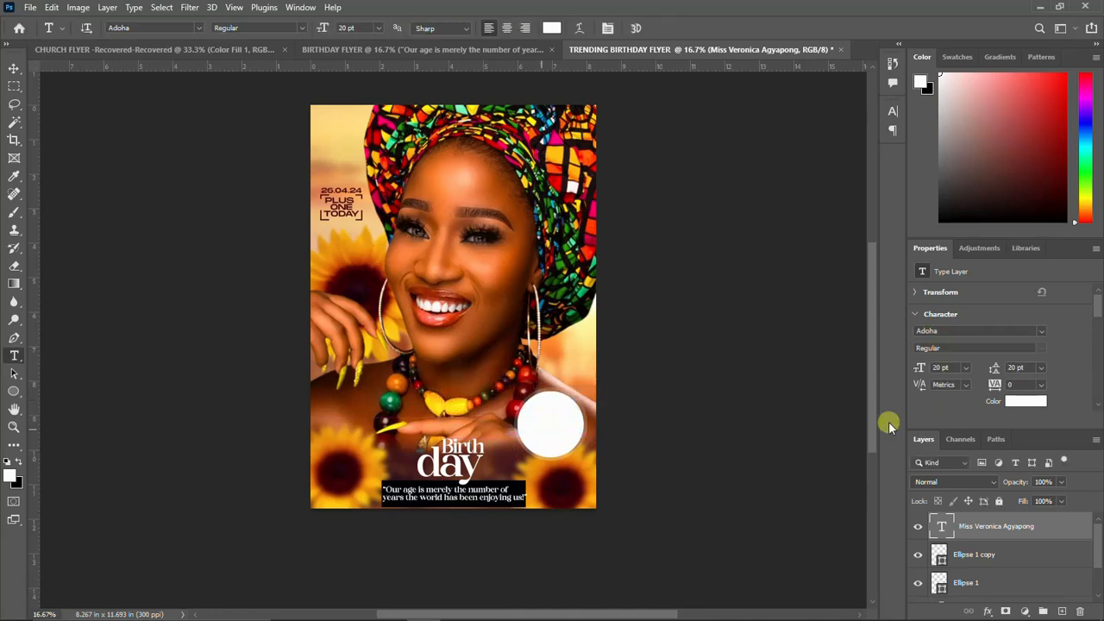
Colour the name text dark red #681104, sampled from the edge of the lower-right sunflower's centre.
click(893, 111)
click(866, 191)
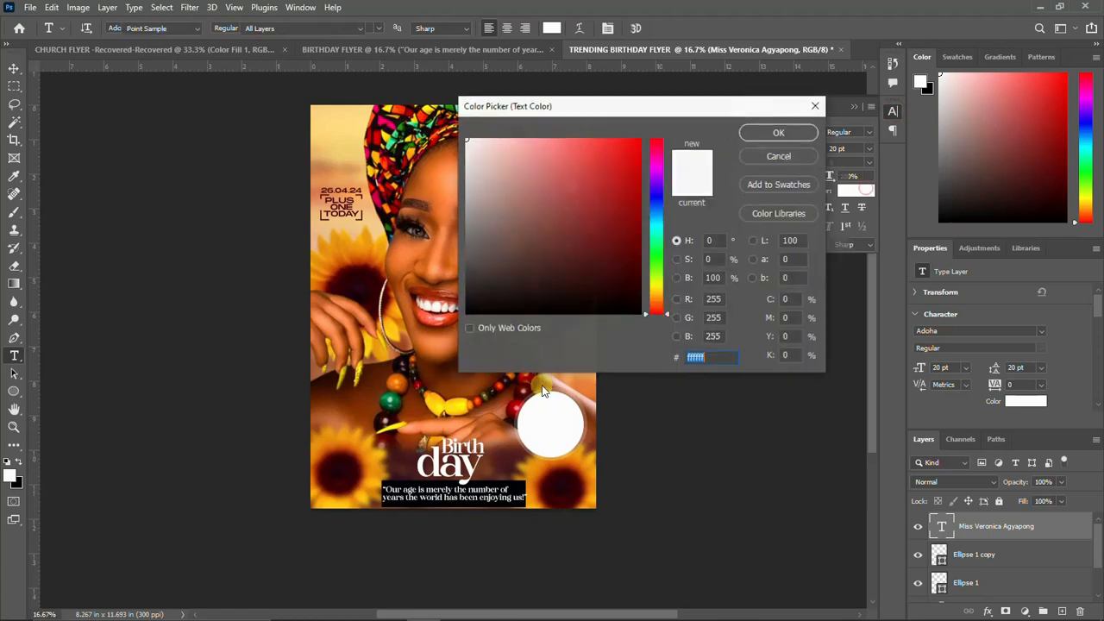
click(558, 483)
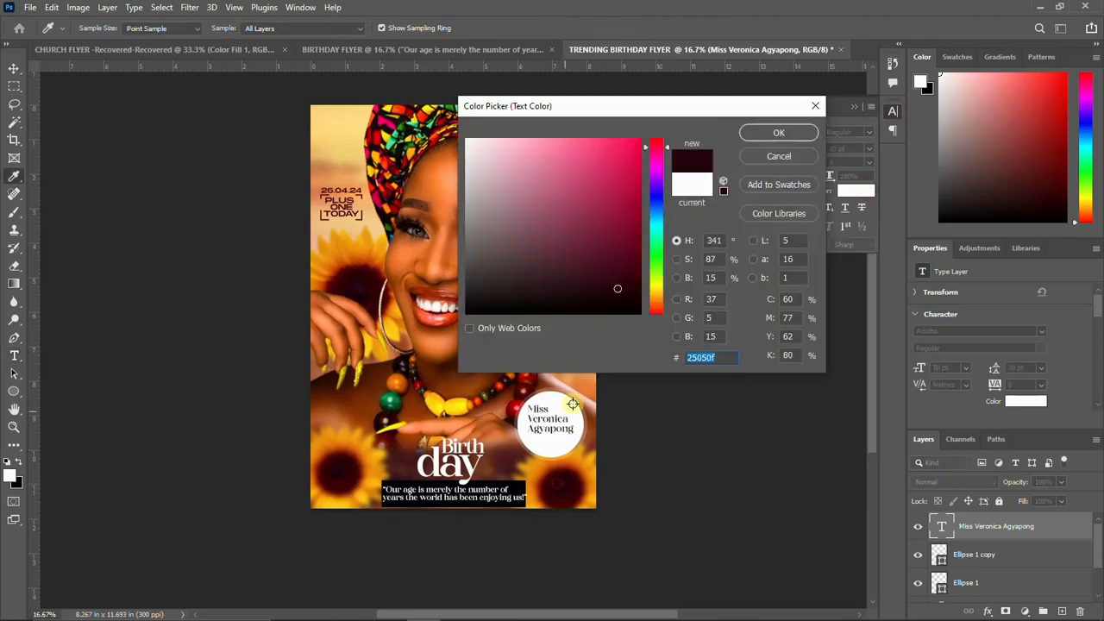
click(350, 438)
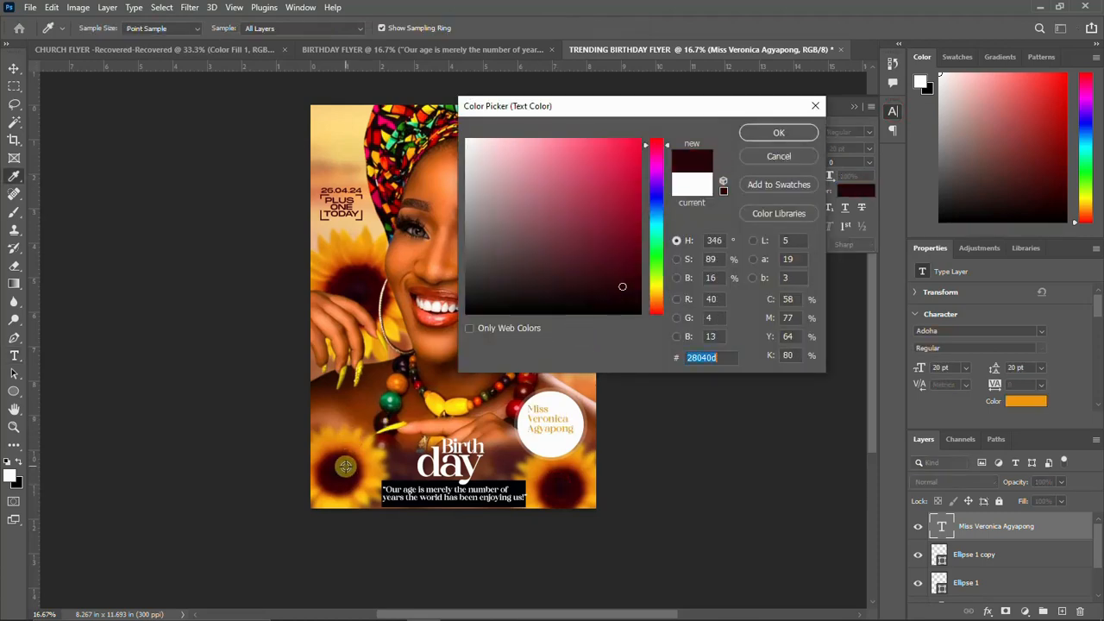
click(345, 466)
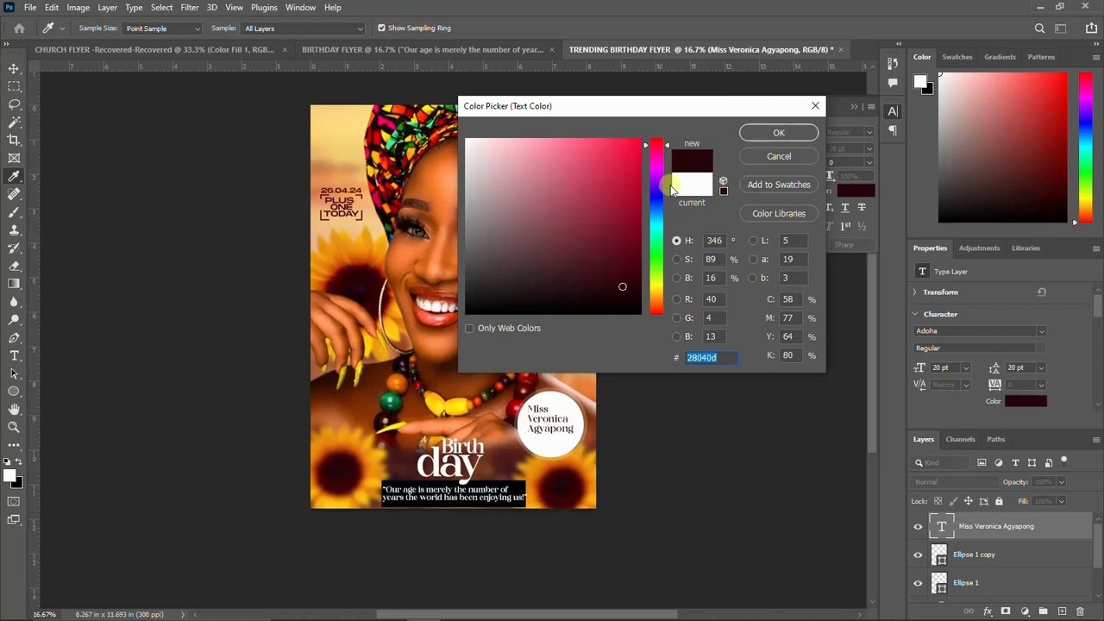
drag(338, 485, 337, 469)
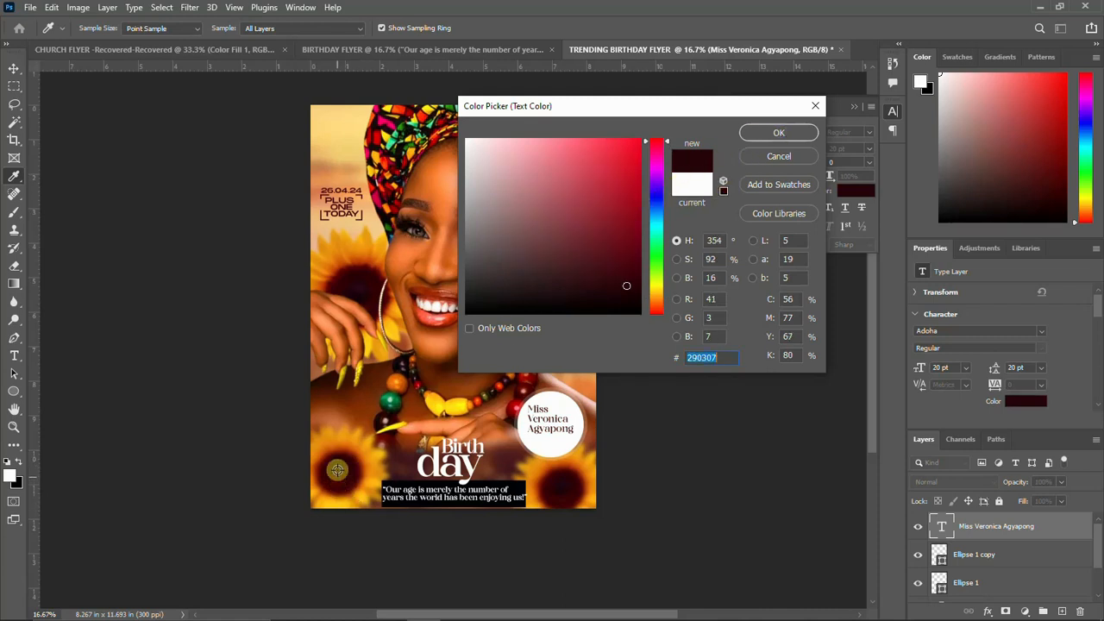
click(442, 174)
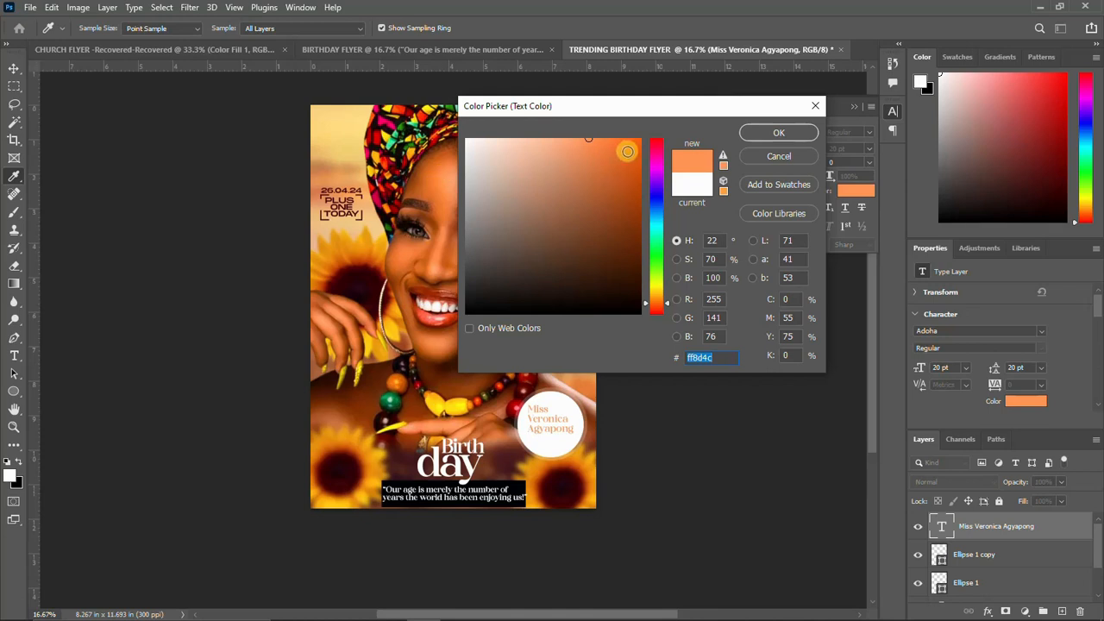
click(450, 148)
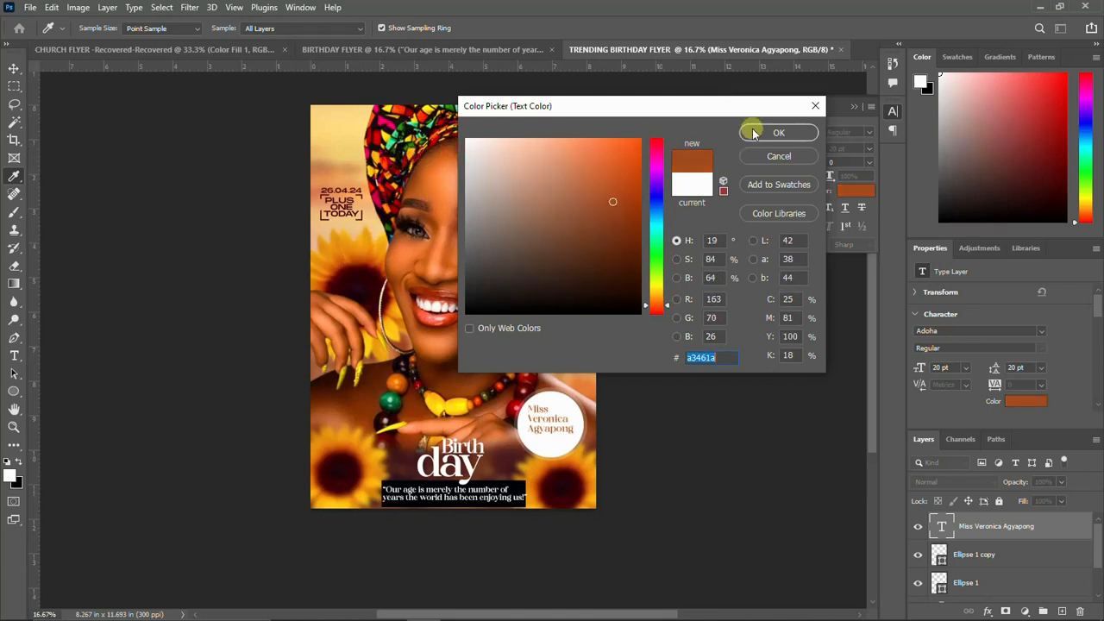
click(561, 485)
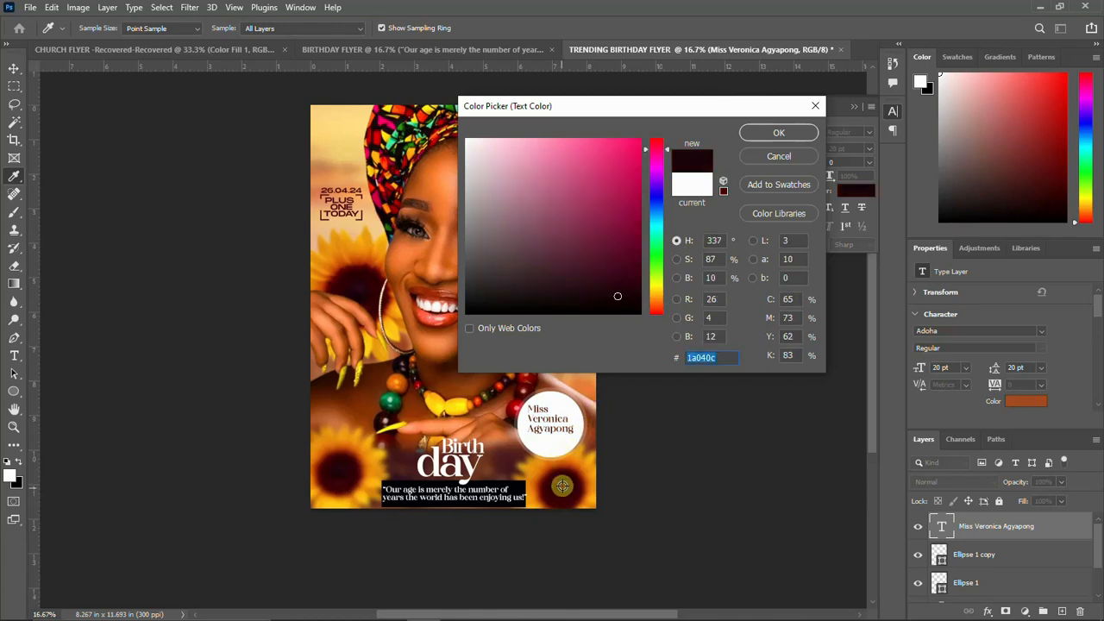
click(565, 468)
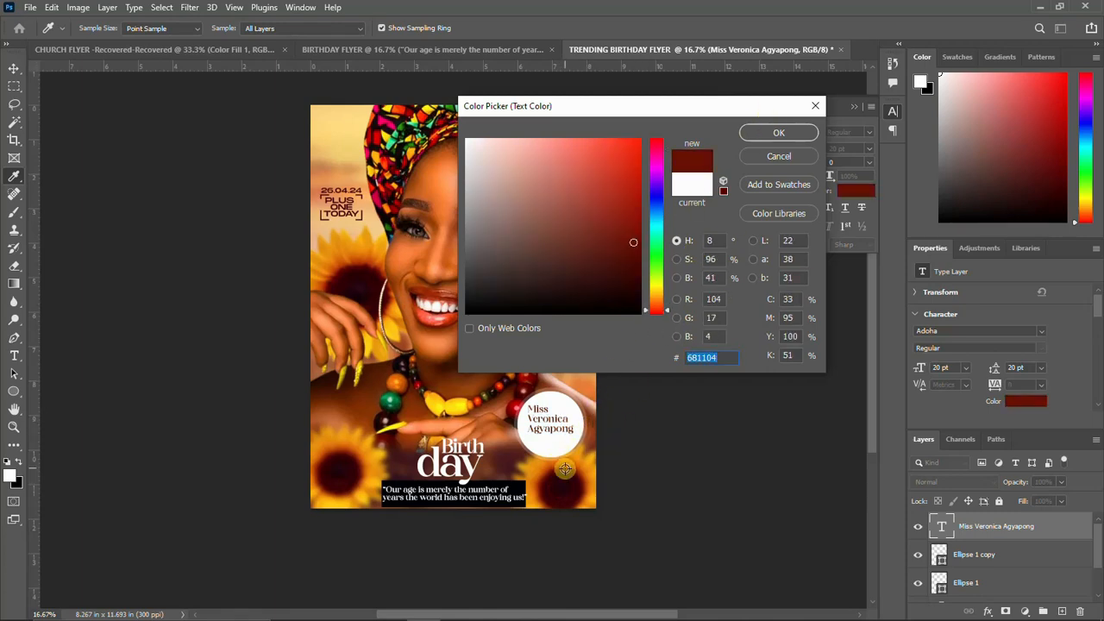
click(785, 132)
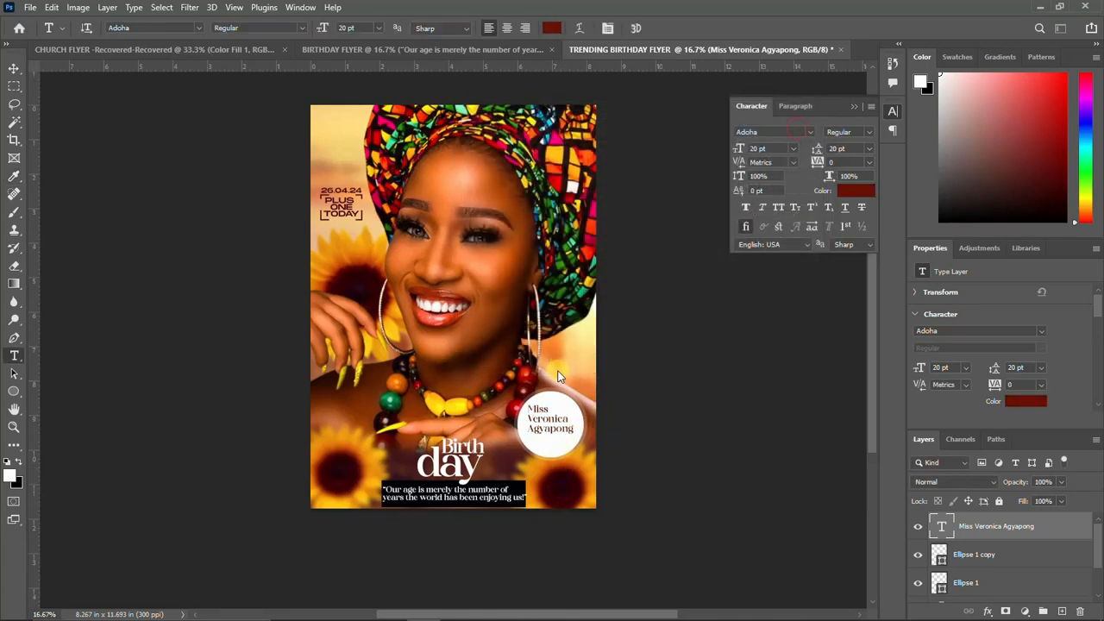
Enlarge the name text to about 112.5% so it fills more of the white circle.
key(ctrl+t)
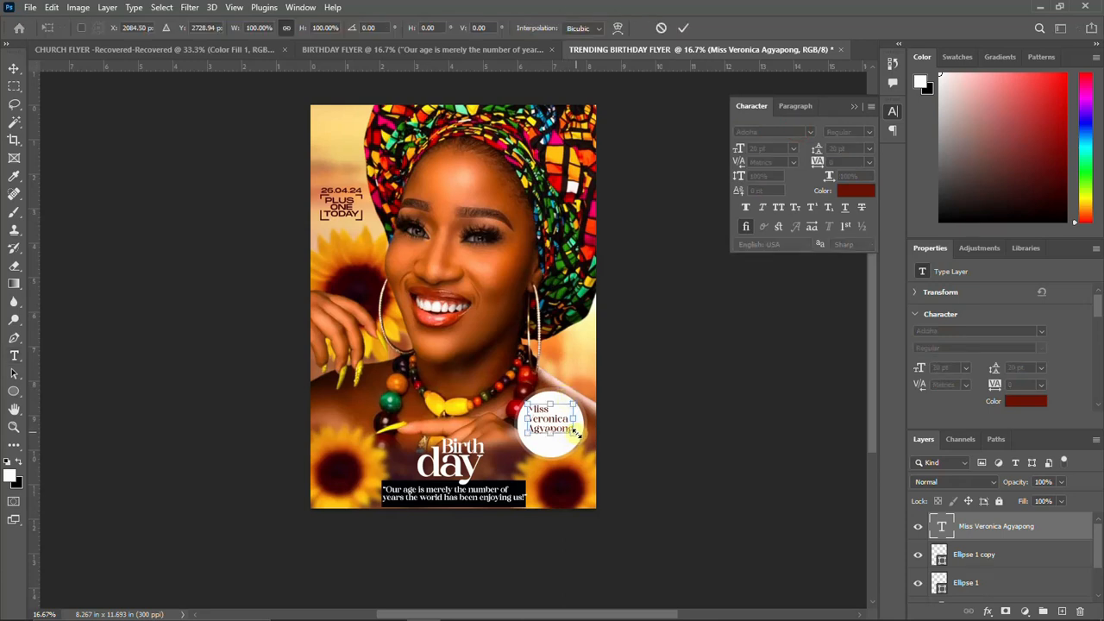
mouse_move(575, 433)
mouse_down()
mouse_move(591, 438)
mouse_move(578, 435)
mouse_up()
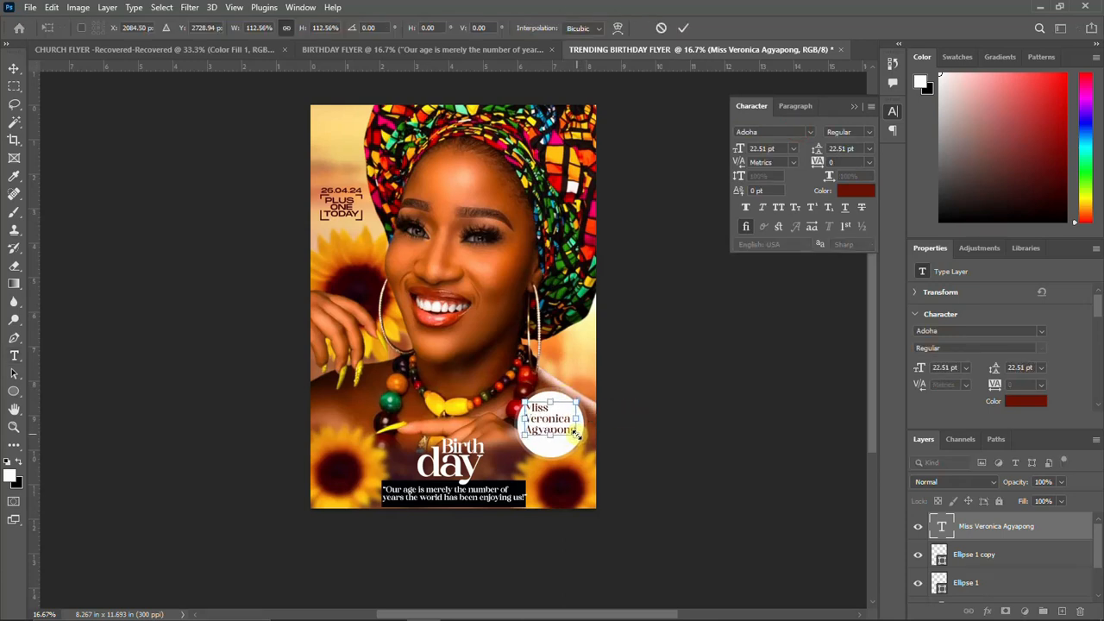
key(Return)
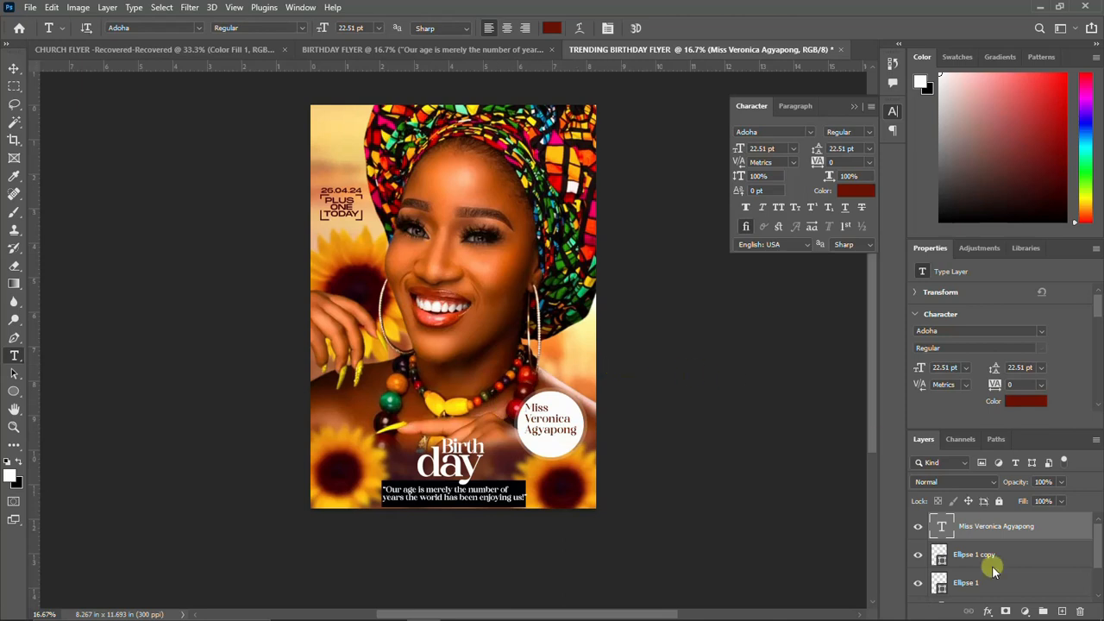
Centre the name text horizontally and vertically within the upper white circle using that circle's outline as the selection.
ctrl+click(938, 558)
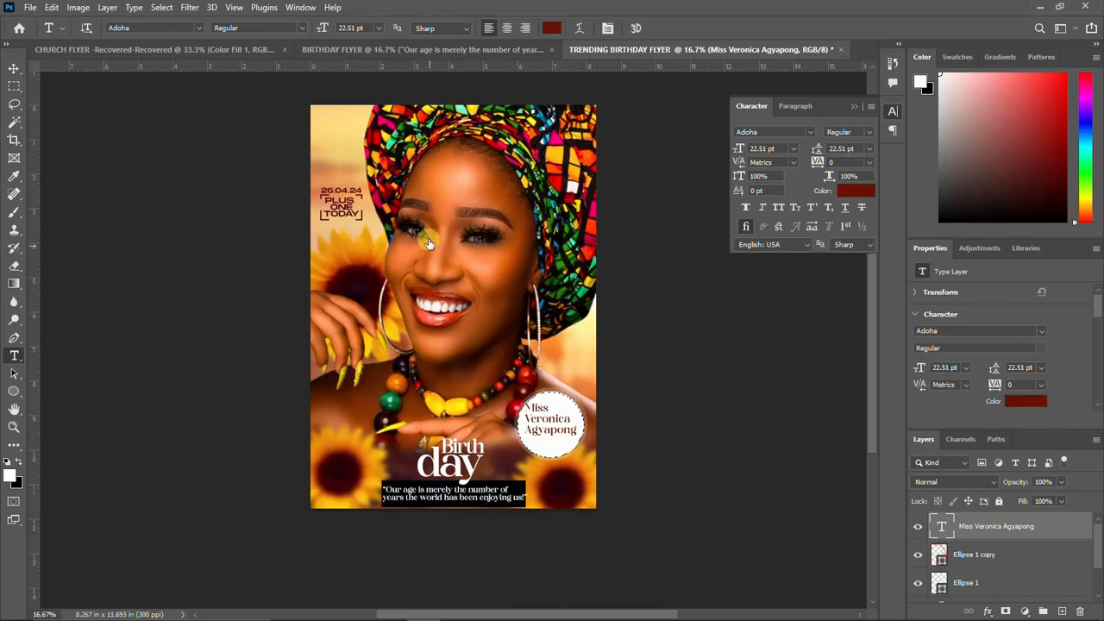
key(v)
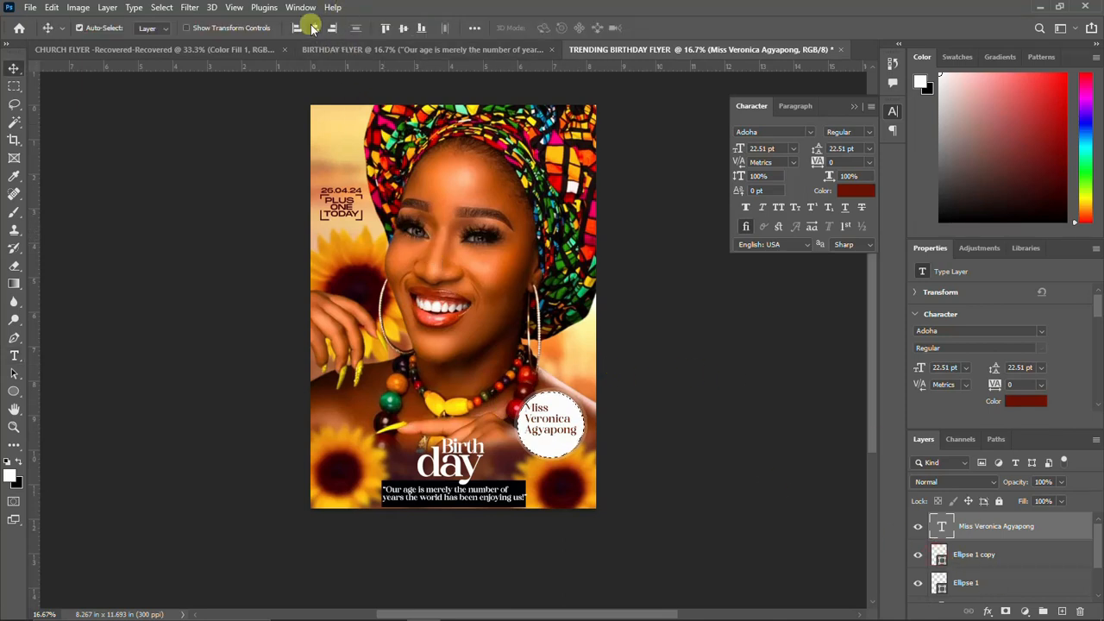
click(313, 26)
click(404, 28)
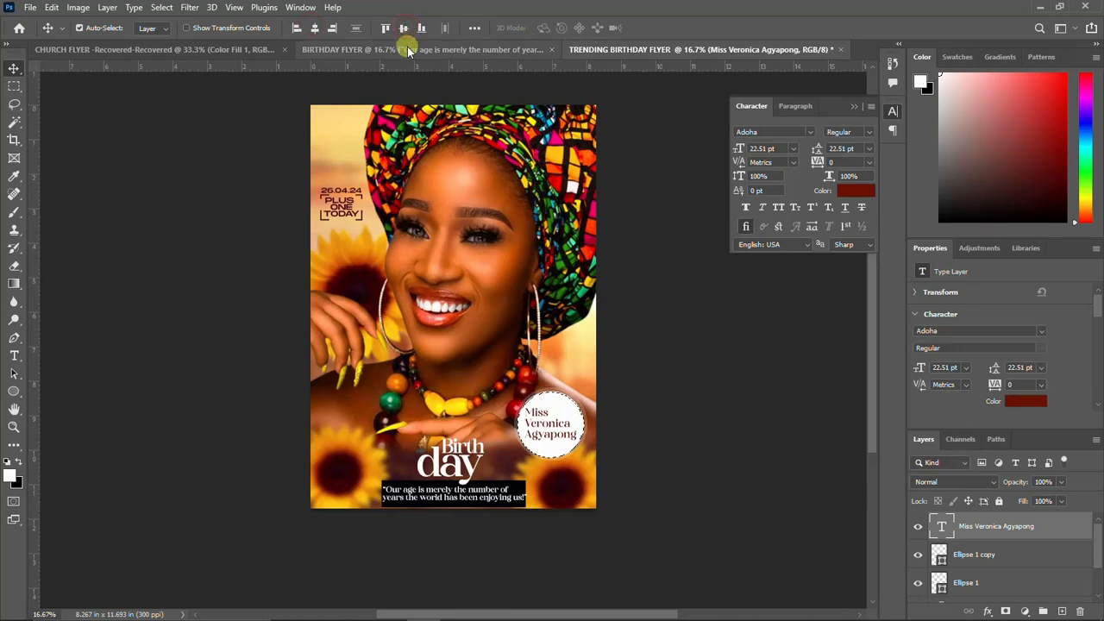
key(ctrl+d)
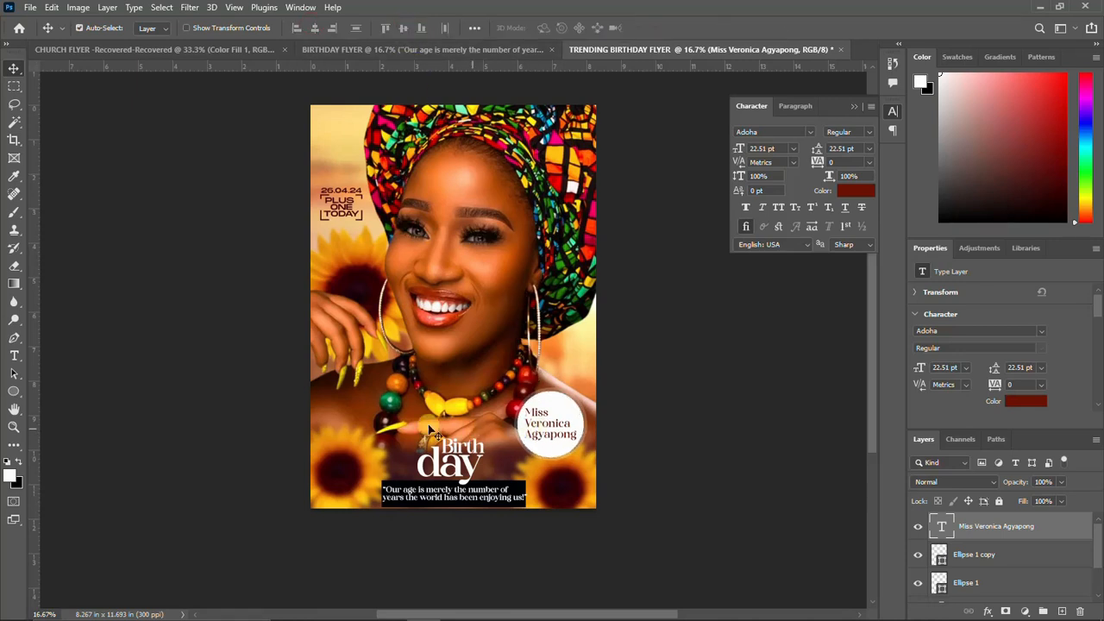
Draw a thin rectangle about 433 by 16 px under the last line of the name, filled black, as an underline.
right_click(14, 381)
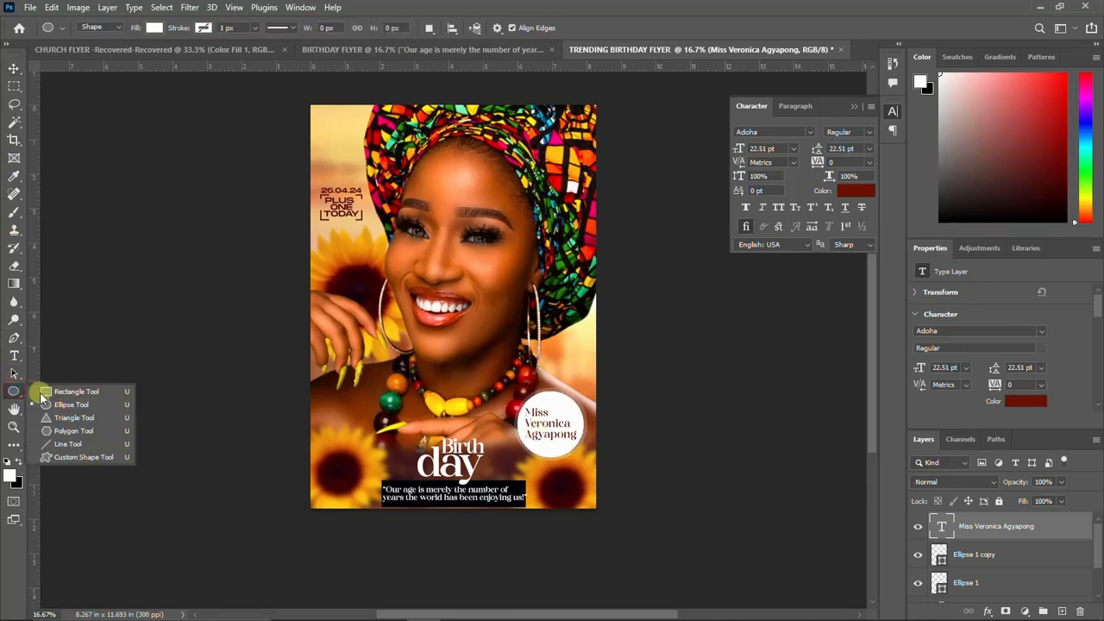
click(58, 392)
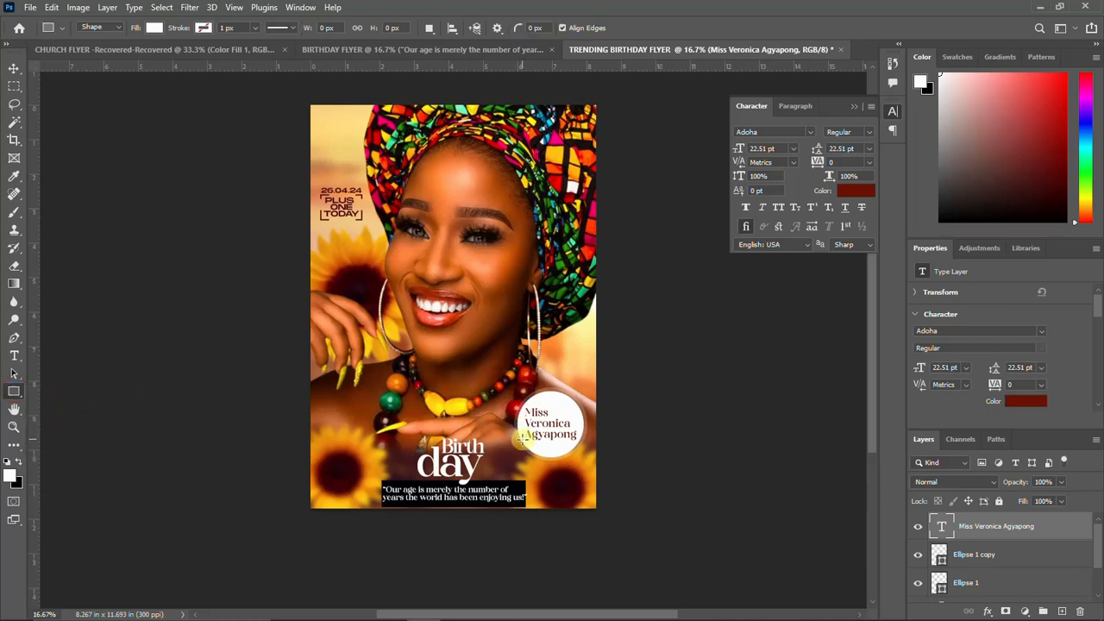
drag(523, 438, 575, 441)
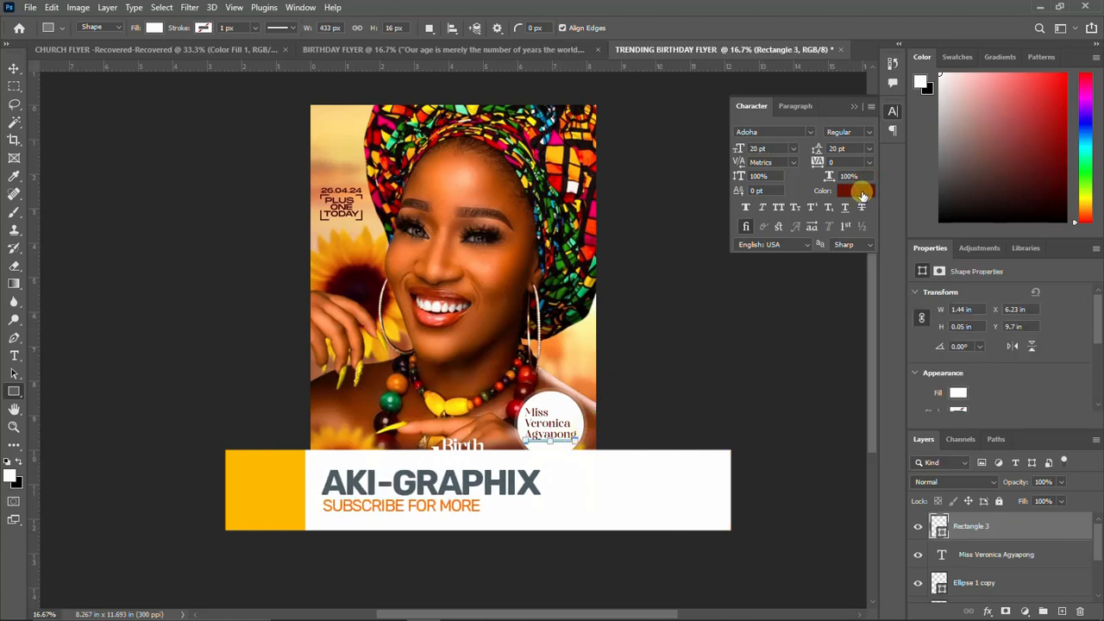
click(892, 111)
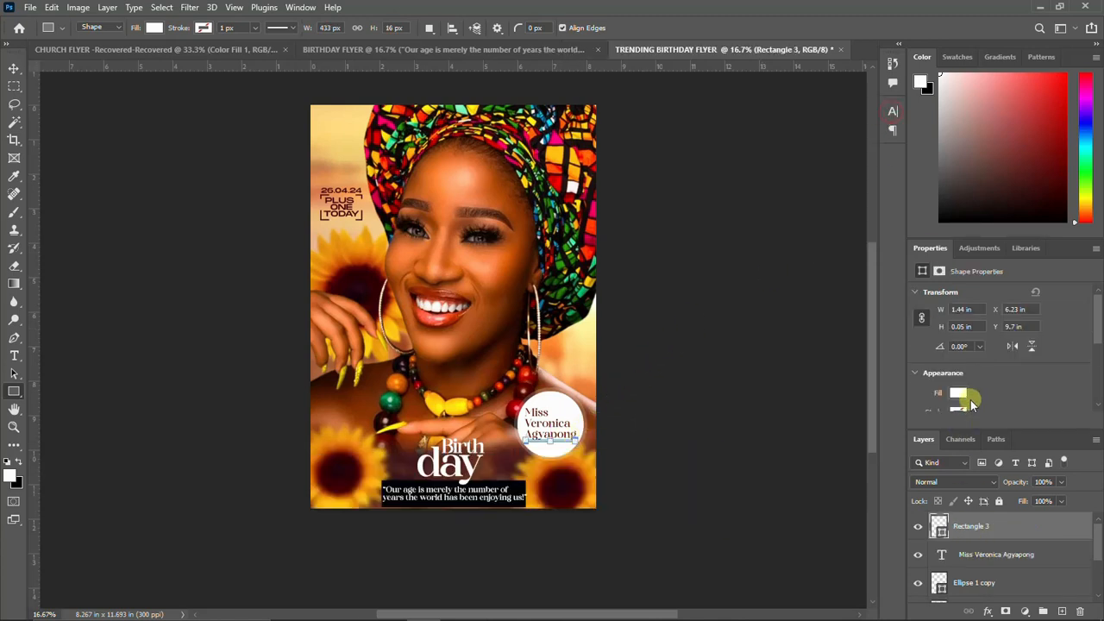
click(957, 393)
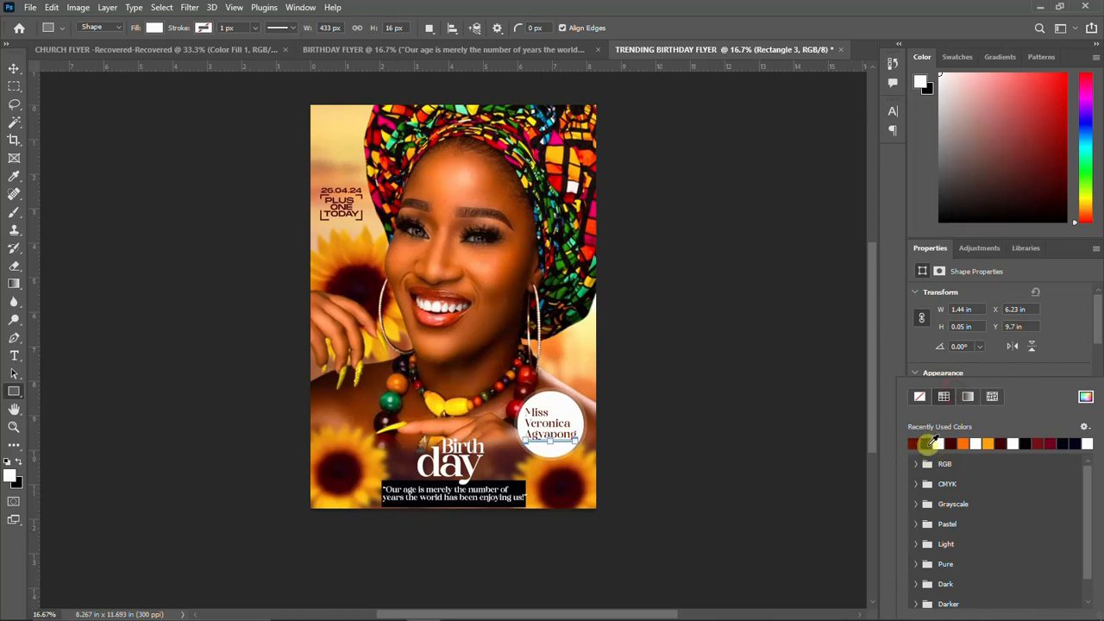
click(926, 442)
click(13, 68)
click(14, 68)
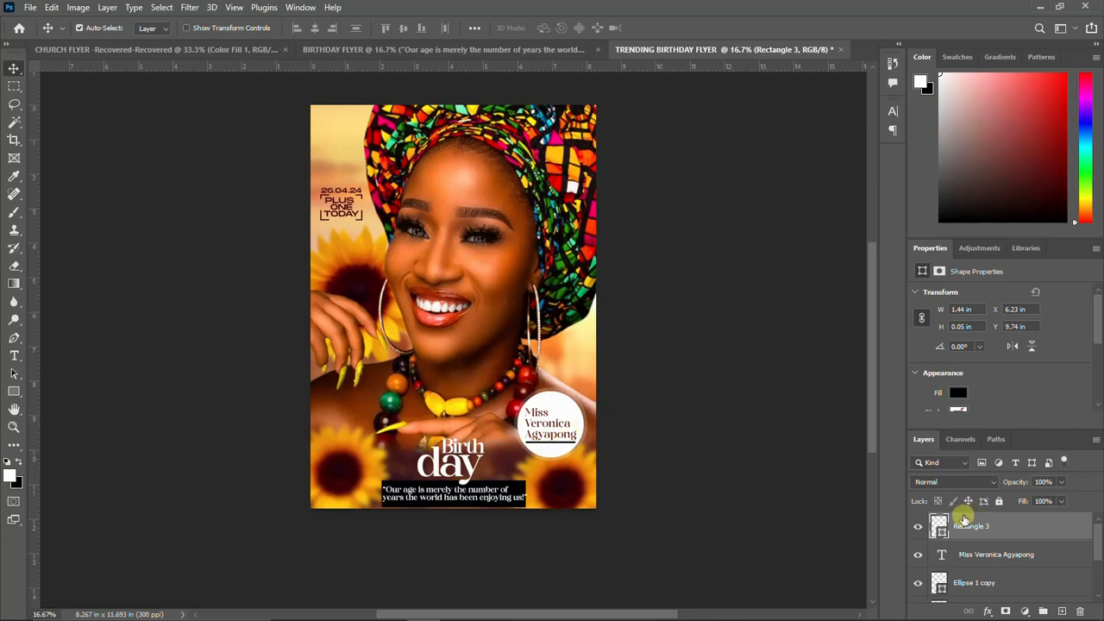
Group the underline, name text and both circle layers and name the group NAME.
scroll(986, 557, down, 2)
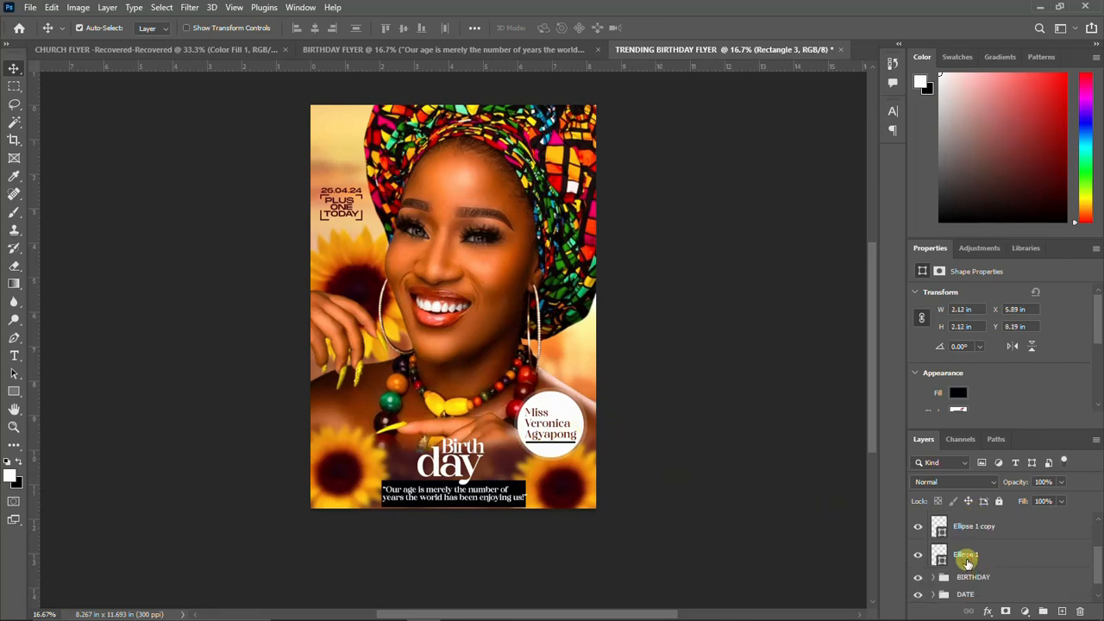
click(966, 562)
scroll(967, 563, up, 2)
shift+click(971, 531)
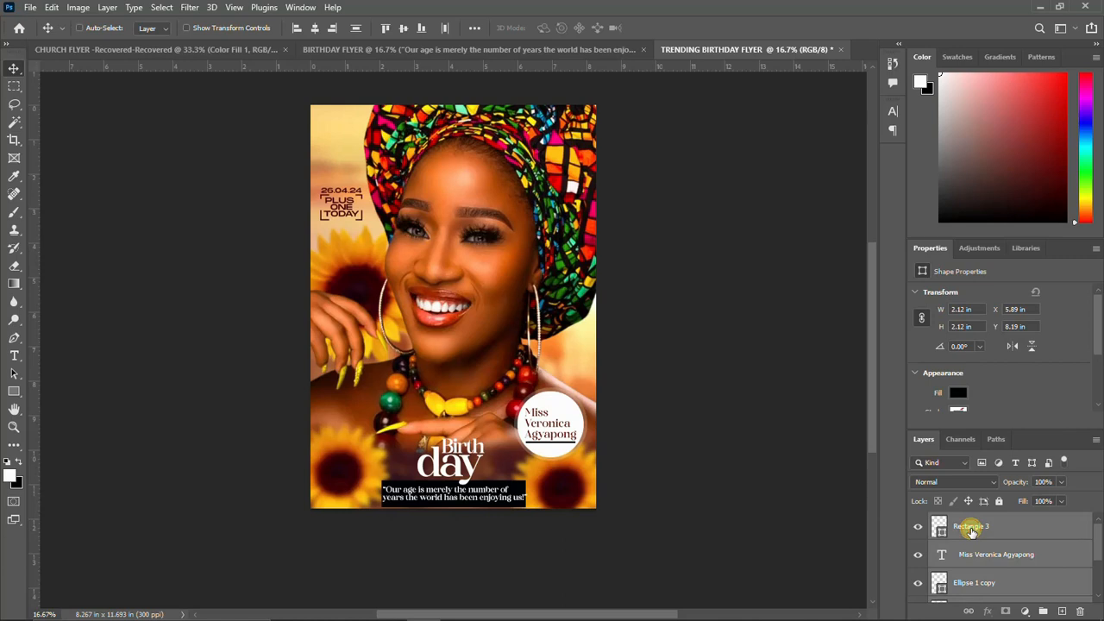
key(ctrl+g)
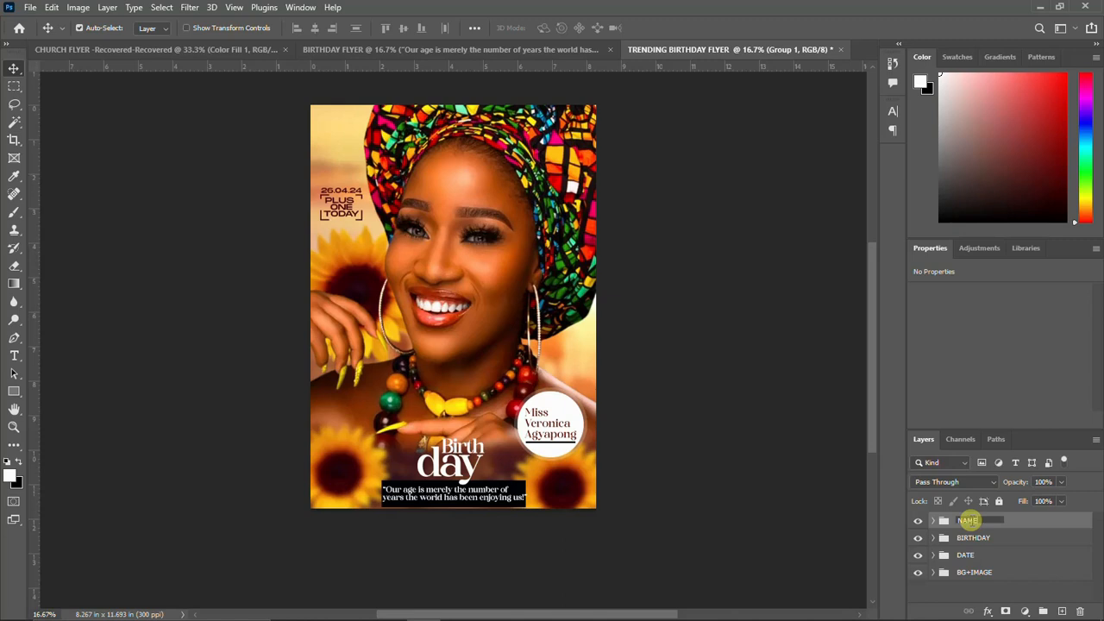
key(Return)
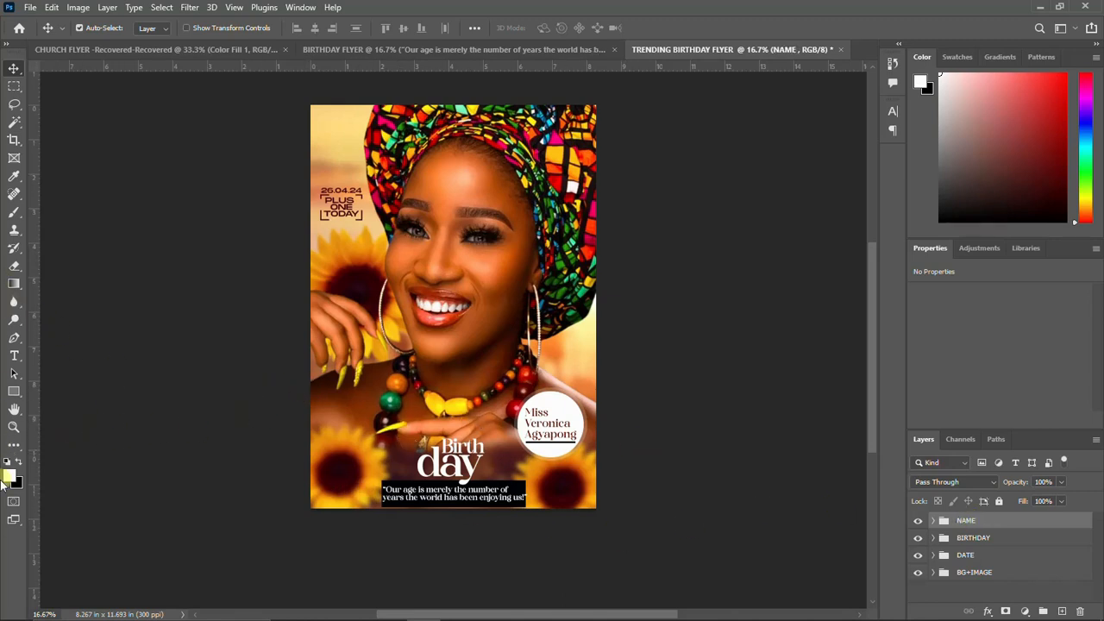
Draw a second white circle about 1.9 in wide and place it above the lower-left sunflower, near the page edge.
right_click(14, 391)
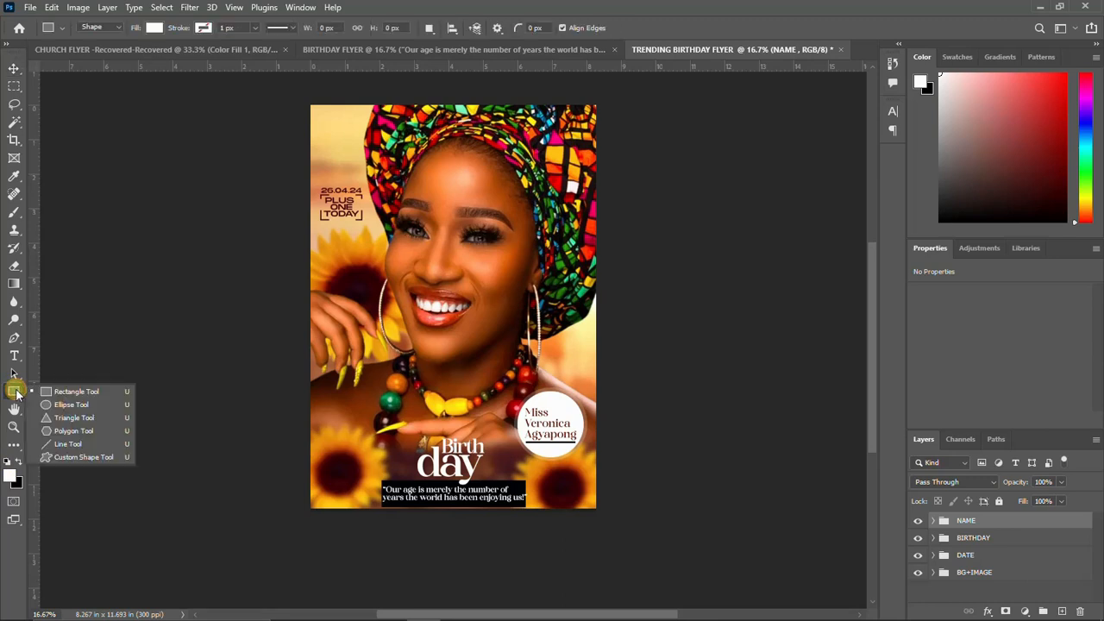
click(73, 406)
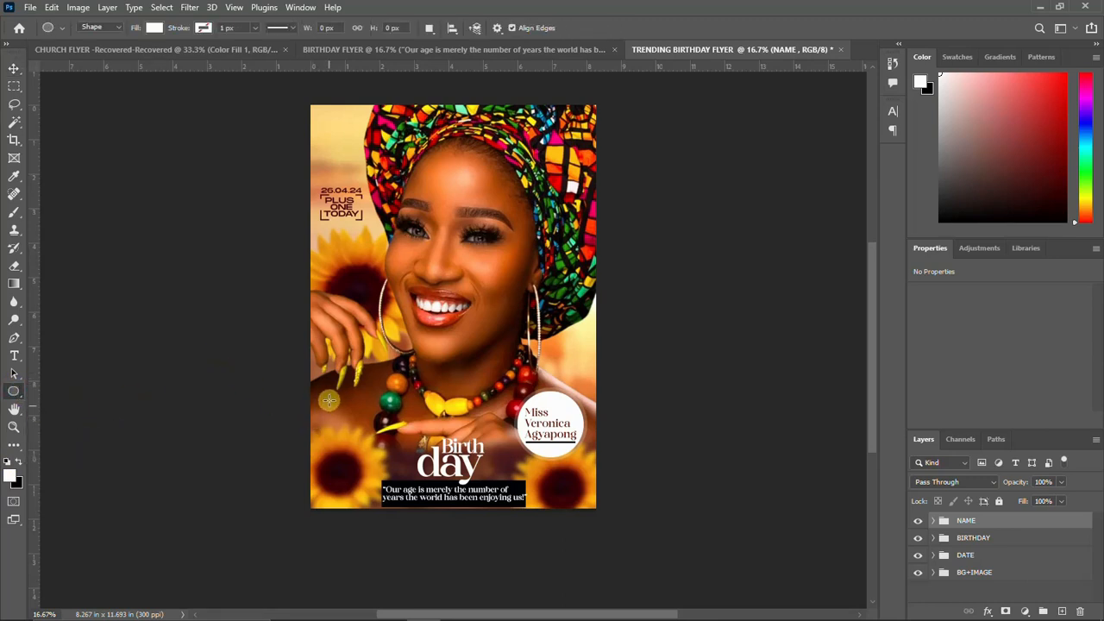
drag(326, 376, 392, 442)
key(v)
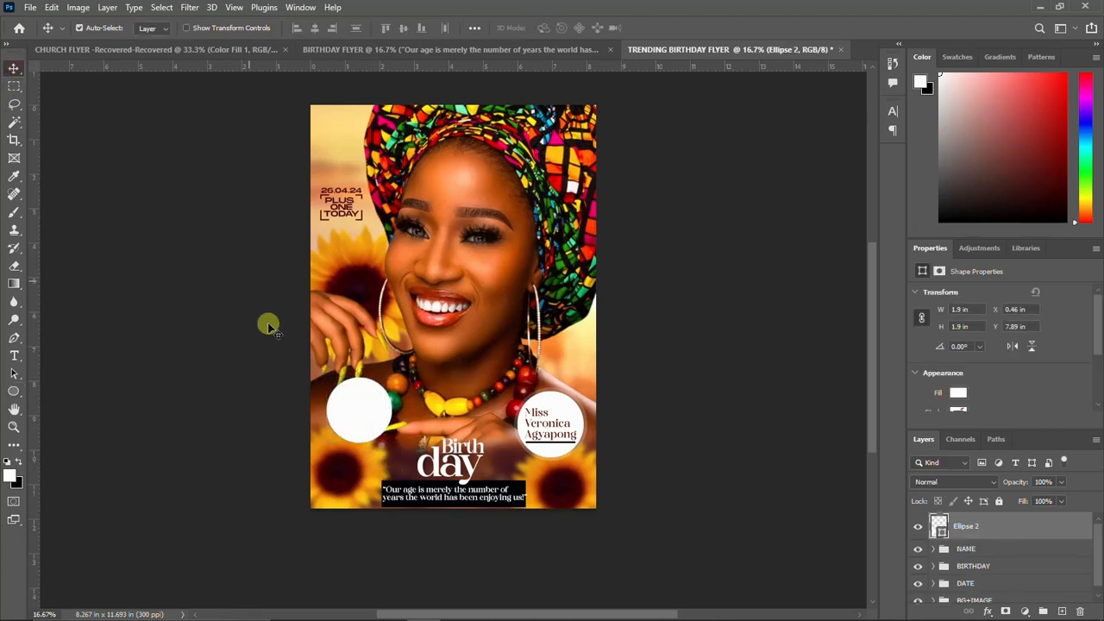
drag(356, 404, 342, 408)
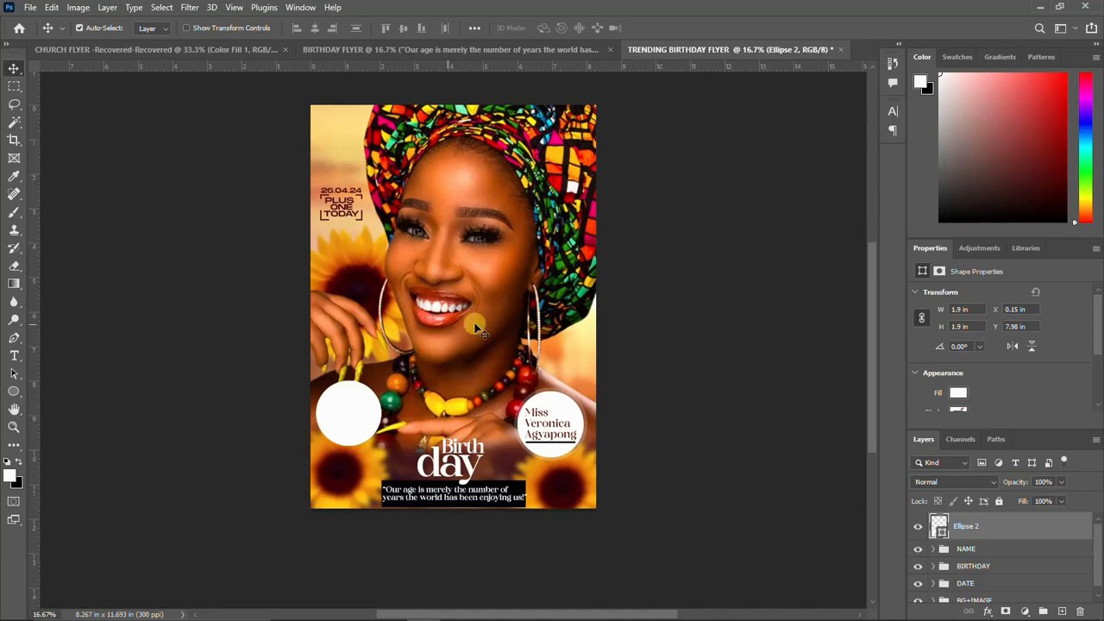
Check the second circle in the reference BIRTHDAY FLYER document and fill the new lower-left circle with orange.
click(476, 48)
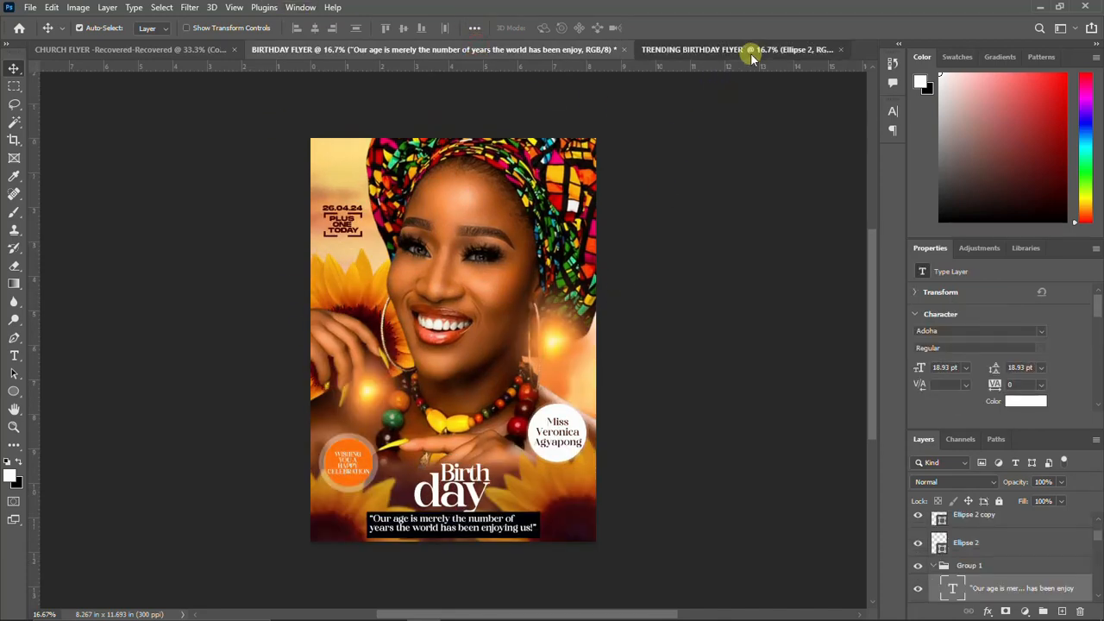
click(751, 50)
click(959, 393)
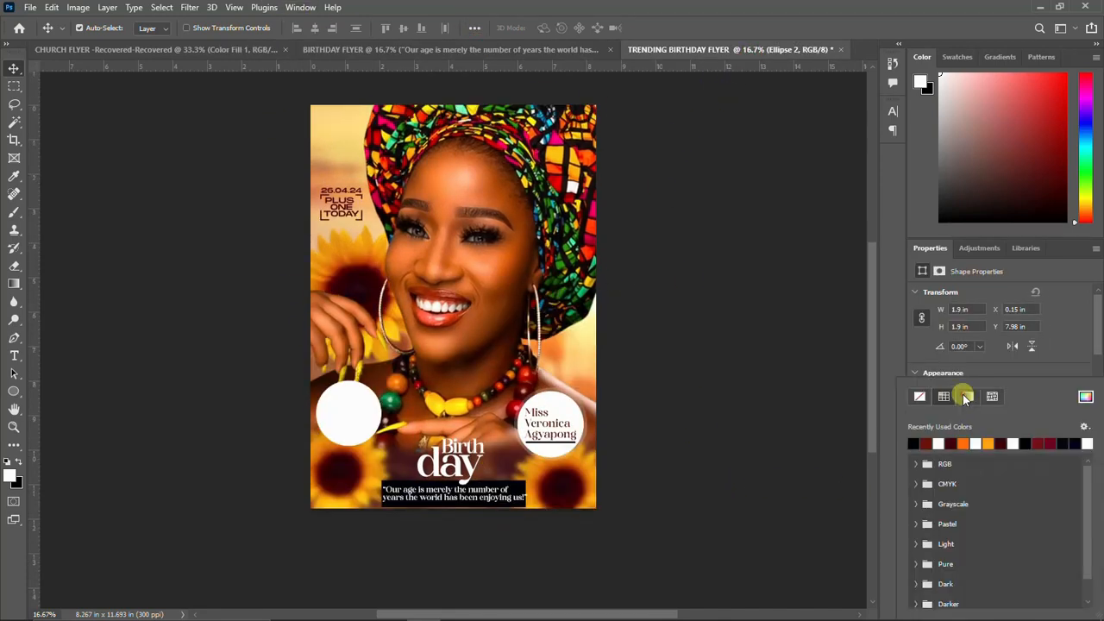
click(968, 443)
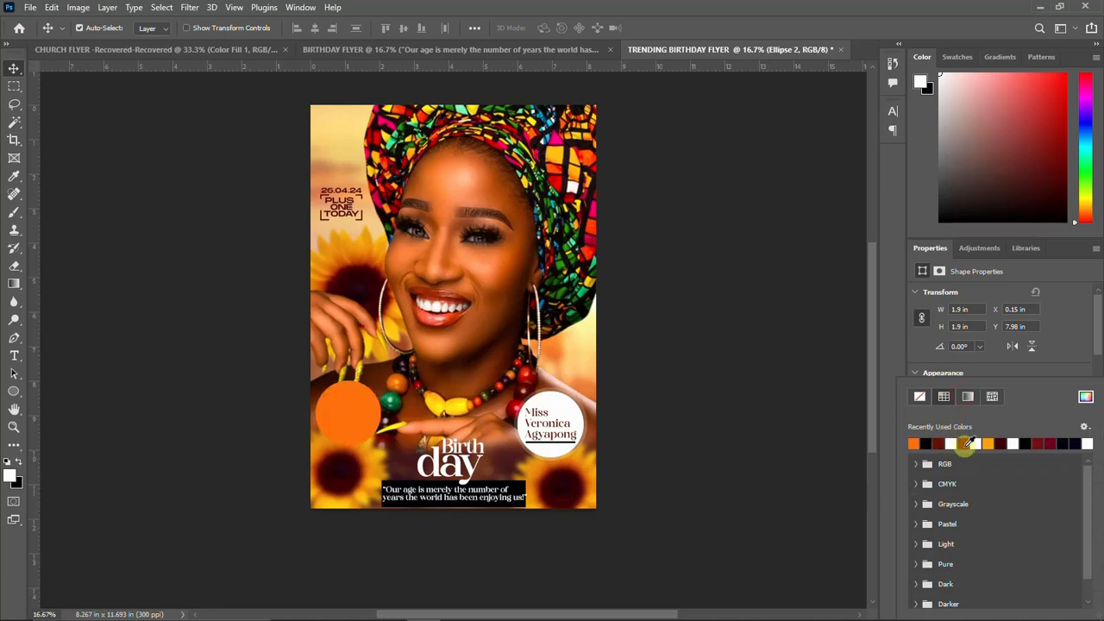
click(14, 69)
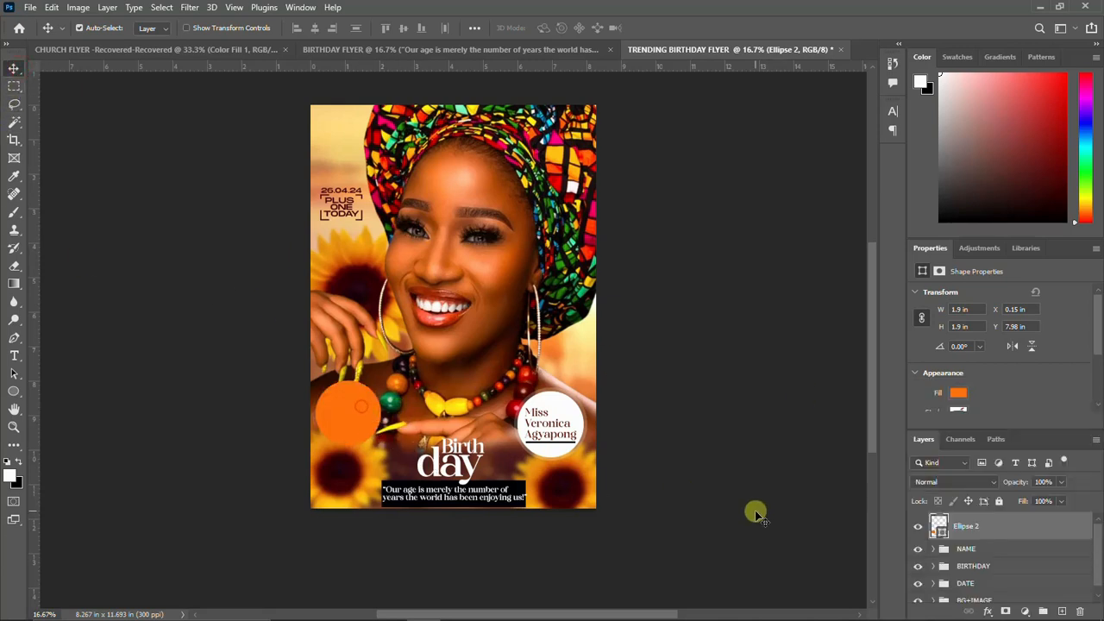
Duplicate the orange circle and fill the lower copy, Ellipse 2, with white.
key(ctrl+j)
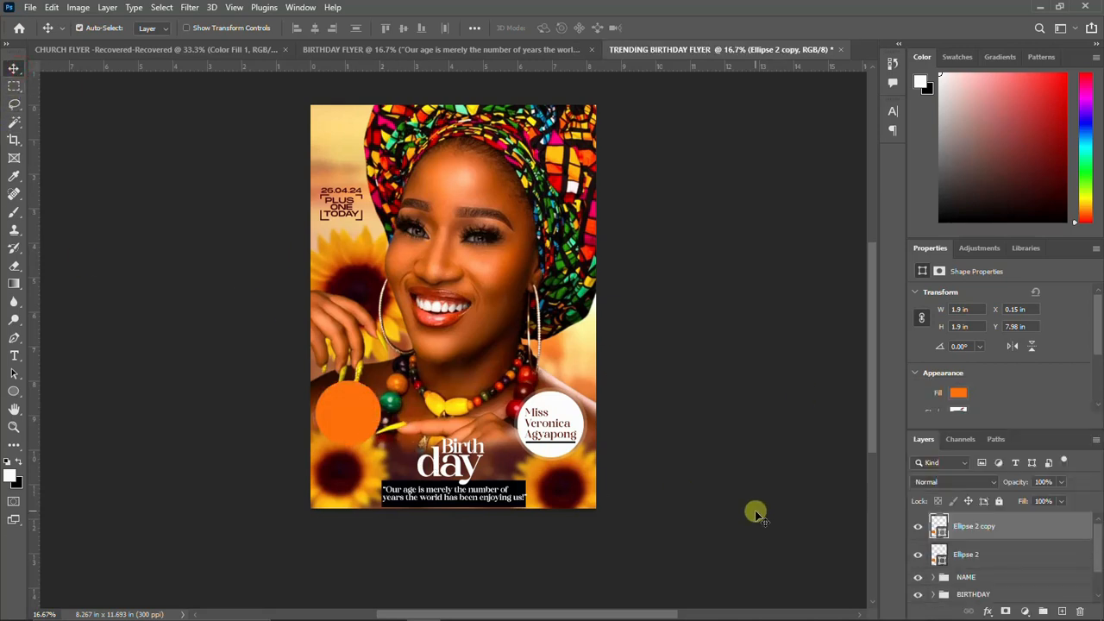
click(995, 553)
click(958, 392)
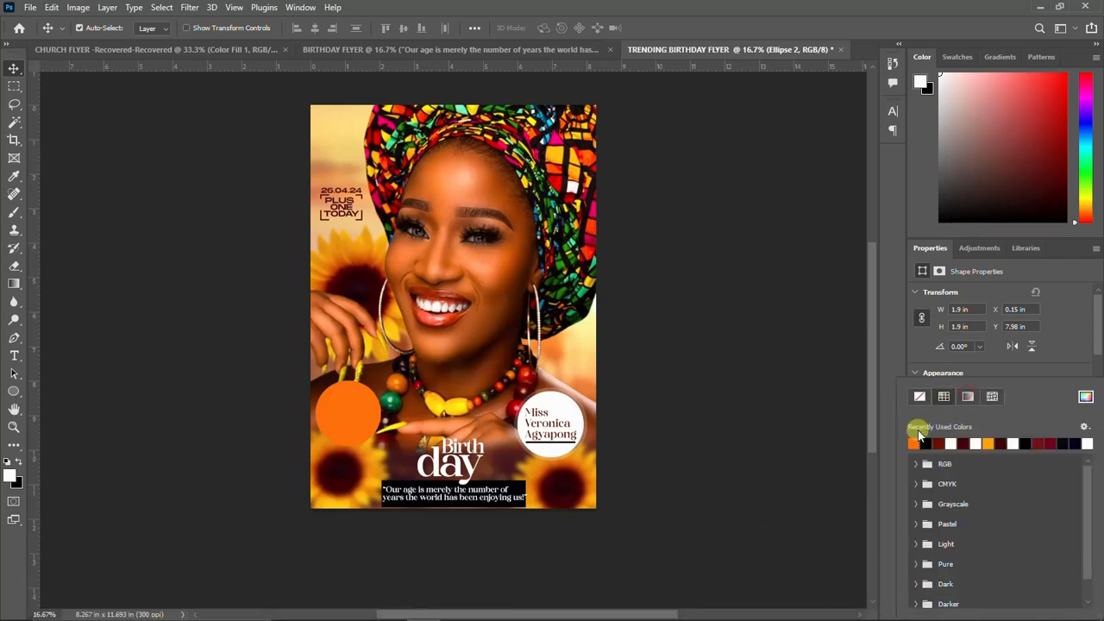
click(949, 442)
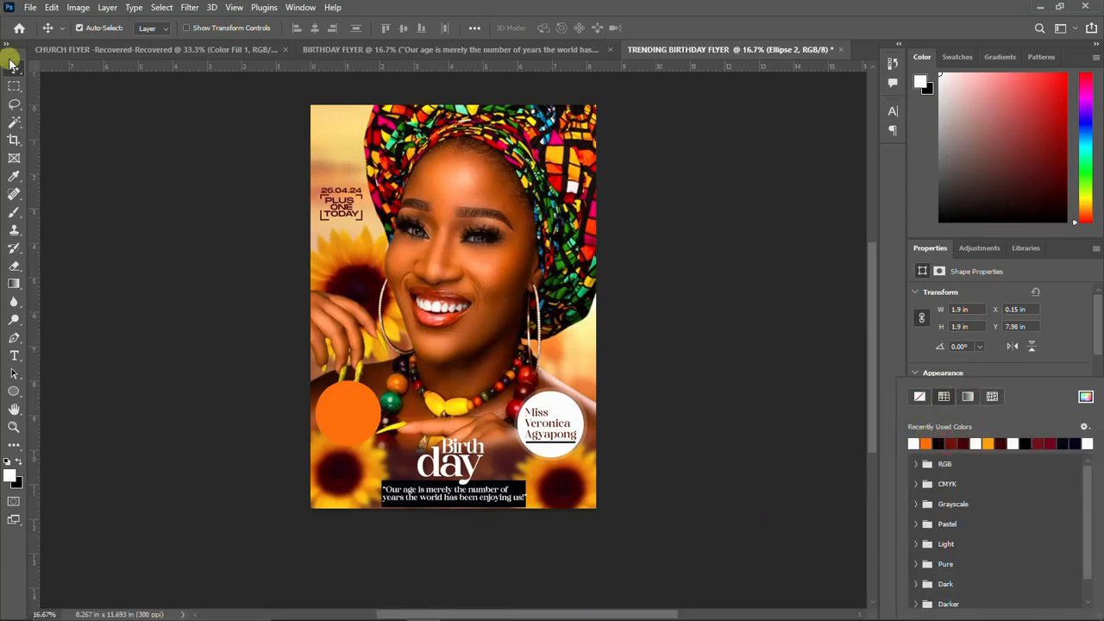
click(261, 150)
Enlarge the white circle behind the orange one to about 2.12 in around its centre and set its opacity to 20%.
key(ctrl+t)
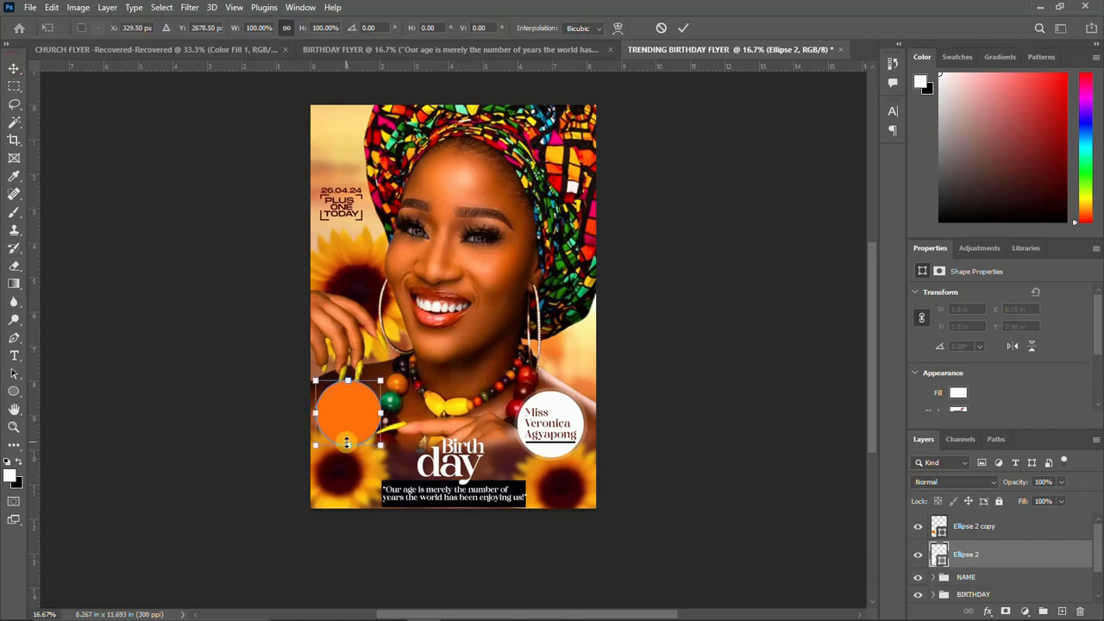
drag(380, 446, 387, 449)
key(Return)
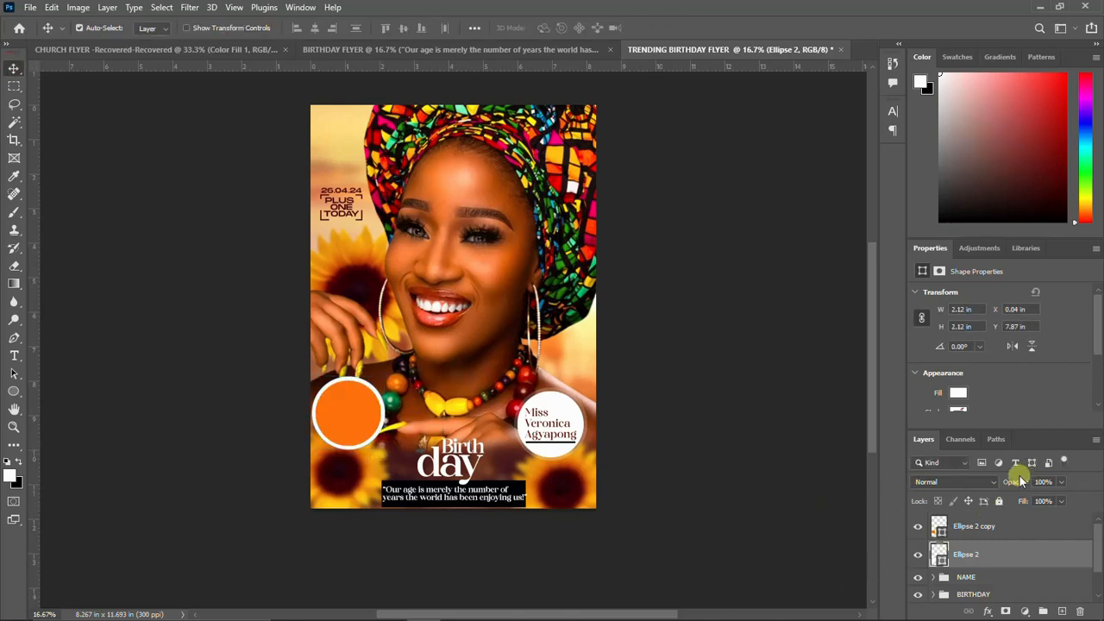
text(20)
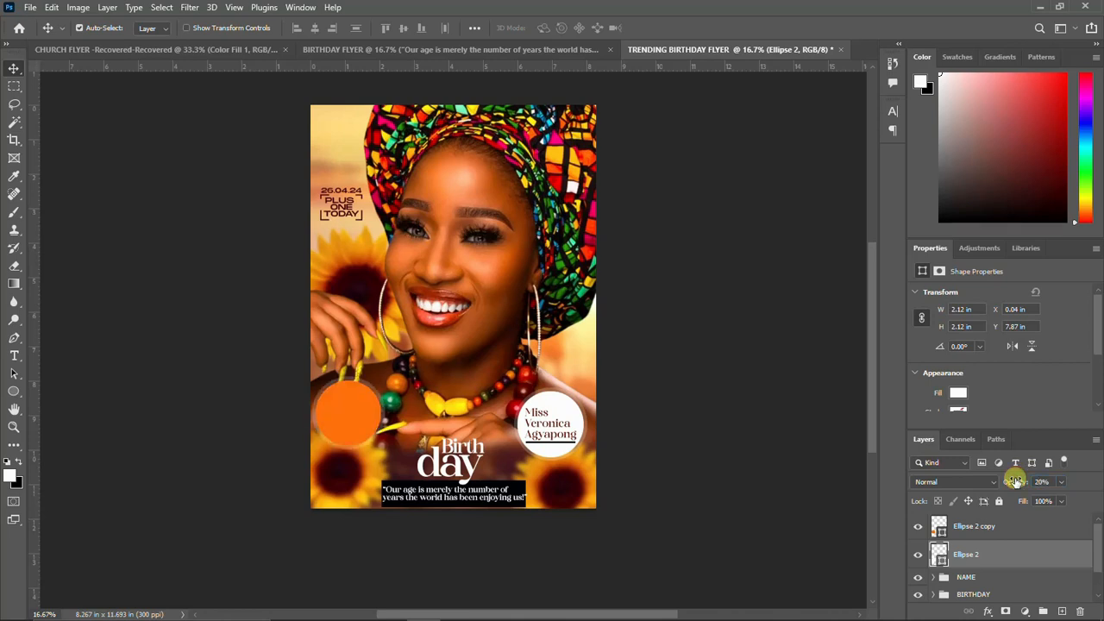
Copy the lines "wishing you a happy celebration" from the Notepad document and paste them as a new text layer above the orange circle.
click(693, 607)
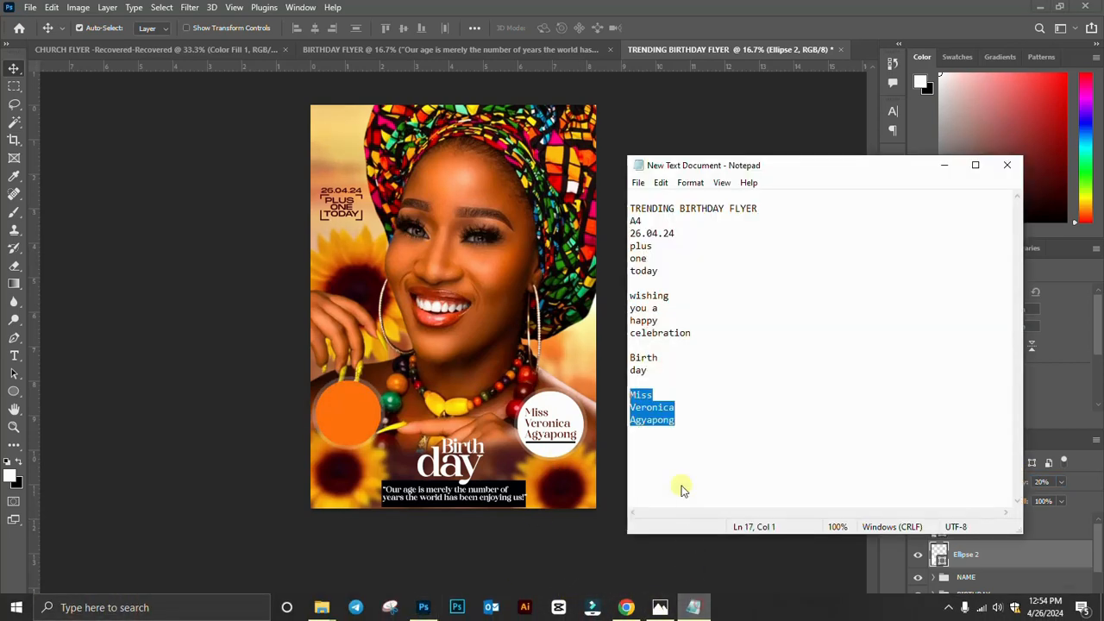
drag(701, 335, 616, 296)
key(ctrl+c)
click(348, 410)
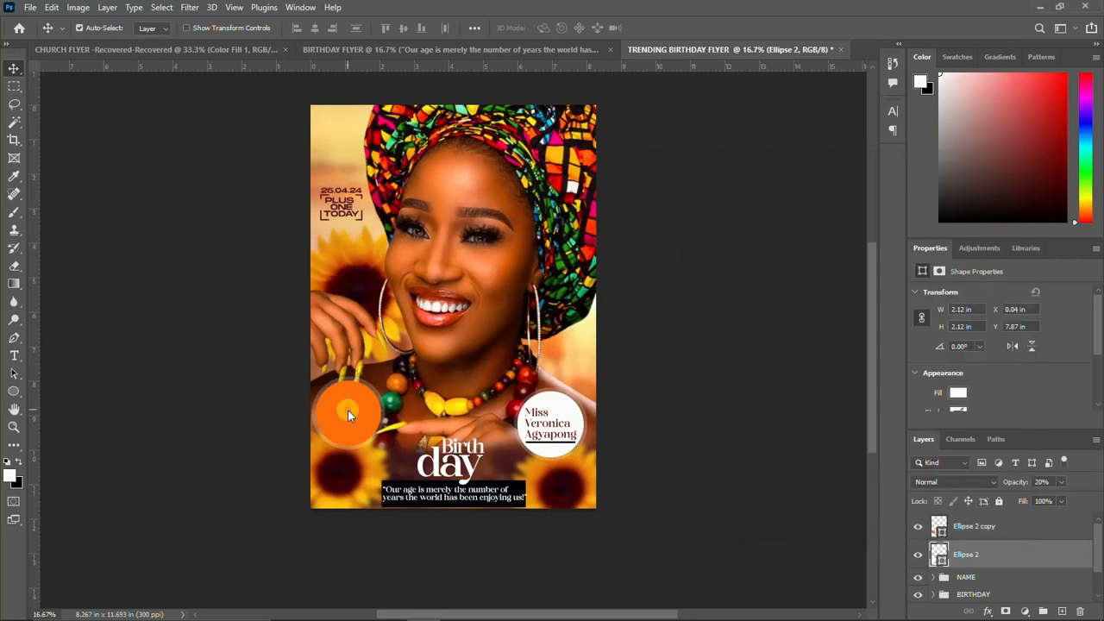
key(t)
click(338, 293)
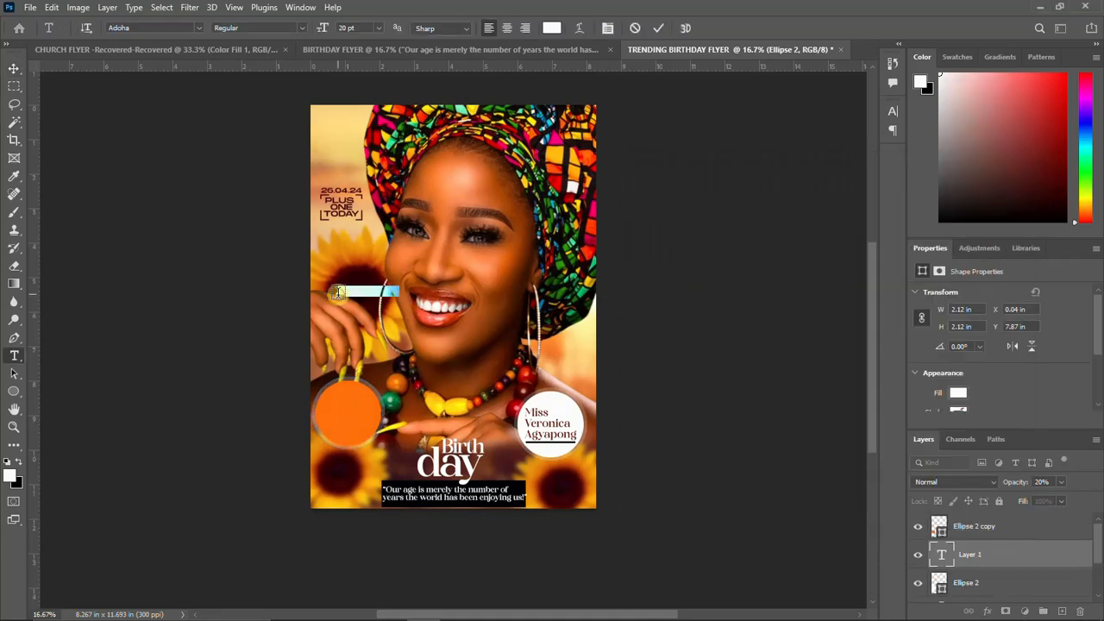
key(ctrl+v)
key(ctrl+Return)
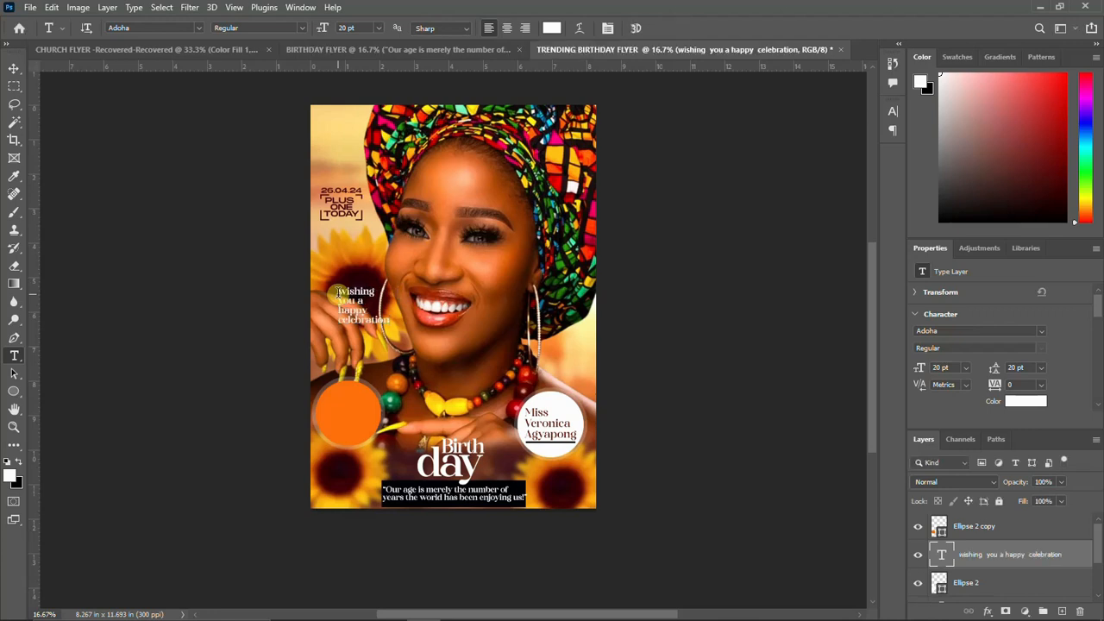
Move the "wishing you a happy celebration" text onto the orange circle and place its layer above both circle layers.
key(ctrl+t)
drag(353, 306, 350, 410)
key(Return)
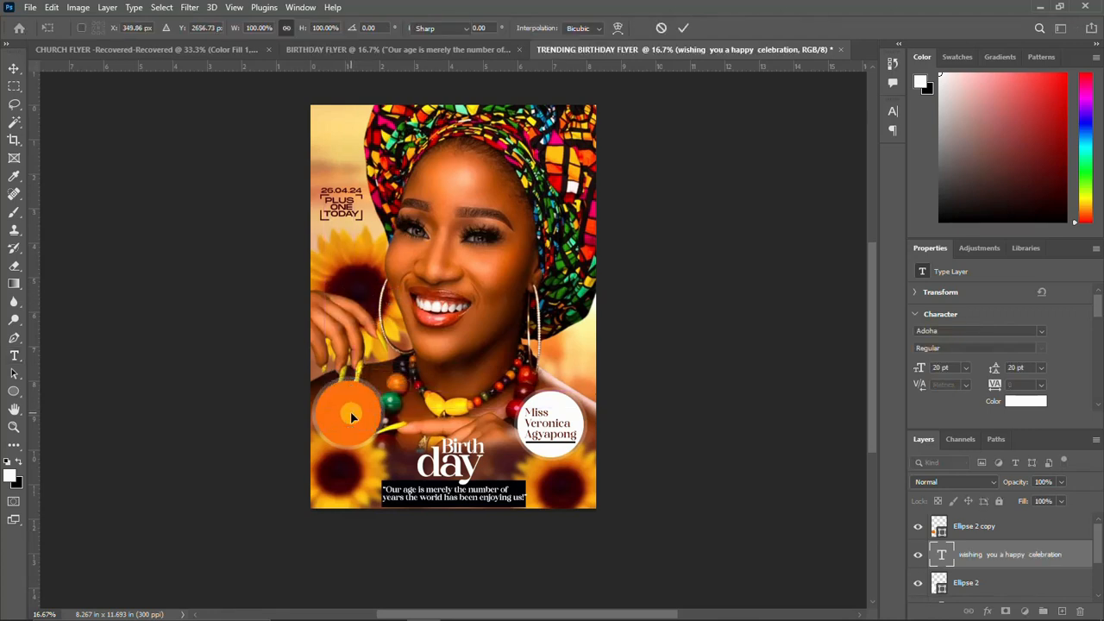
drag(969, 557, 950, 518)
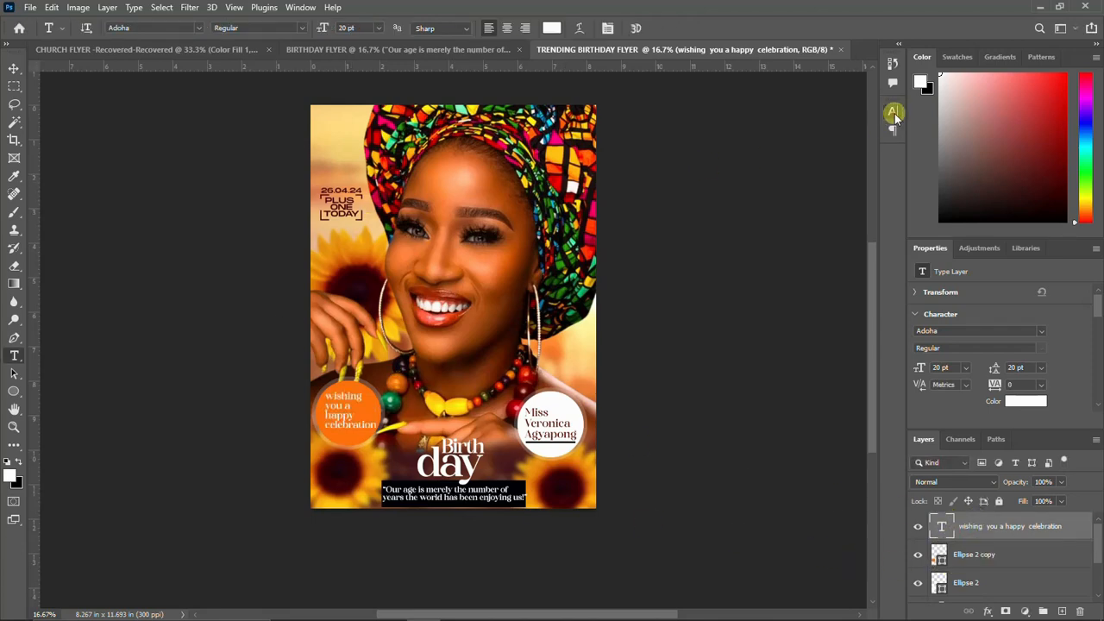
Try colours sampled from the portrait on the celebration text and return it to white sampled from the name circle.
click(893, 112)
click(854, 192)
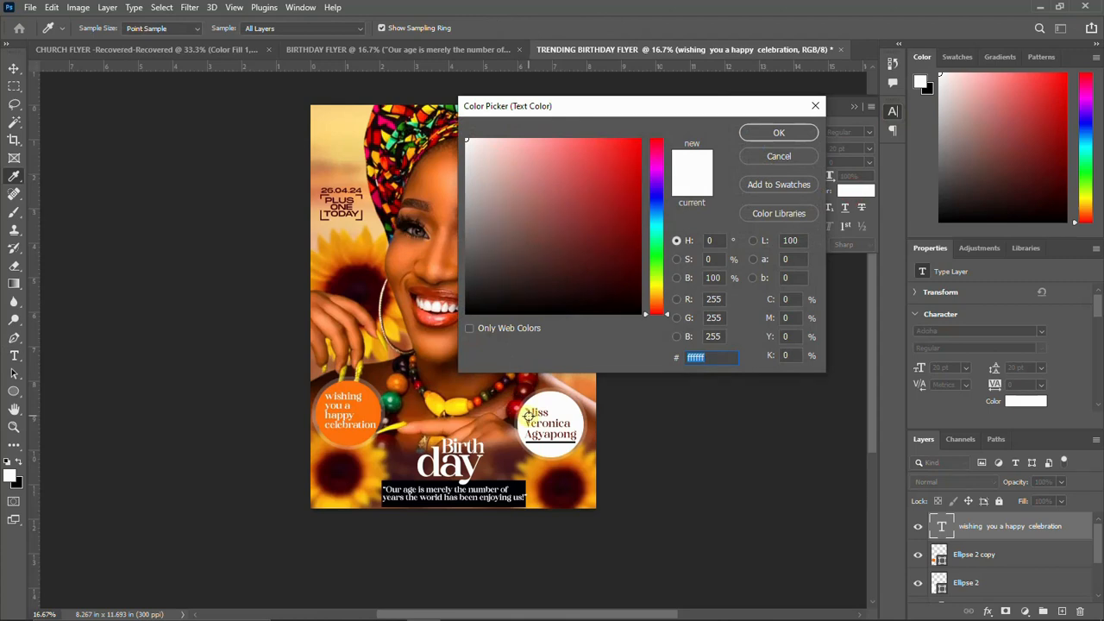
click(431, 318)
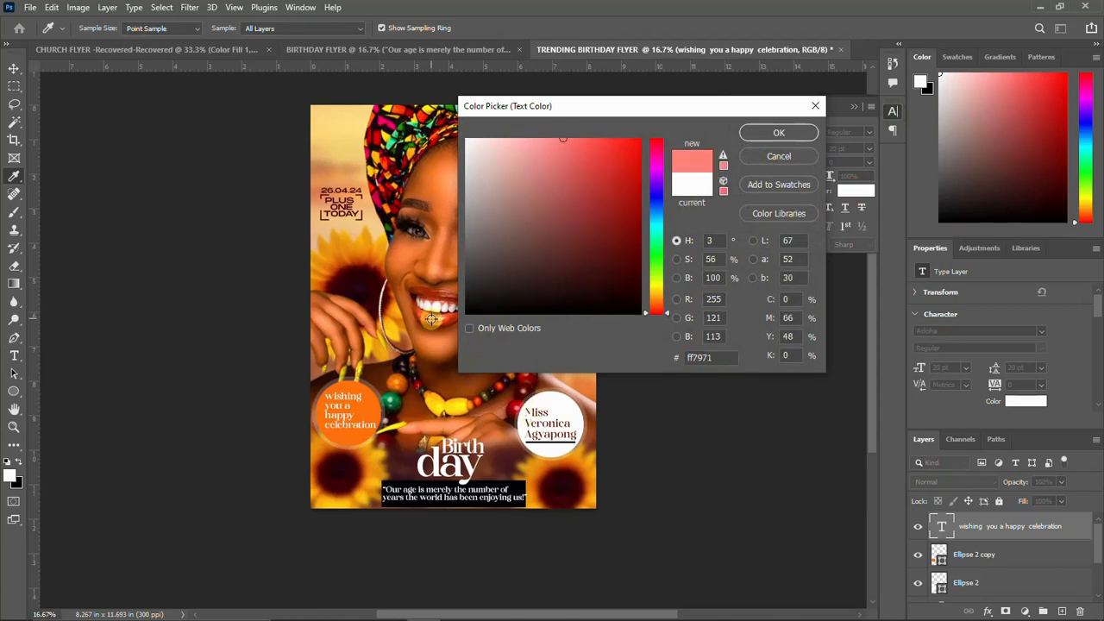
click(412, 205)
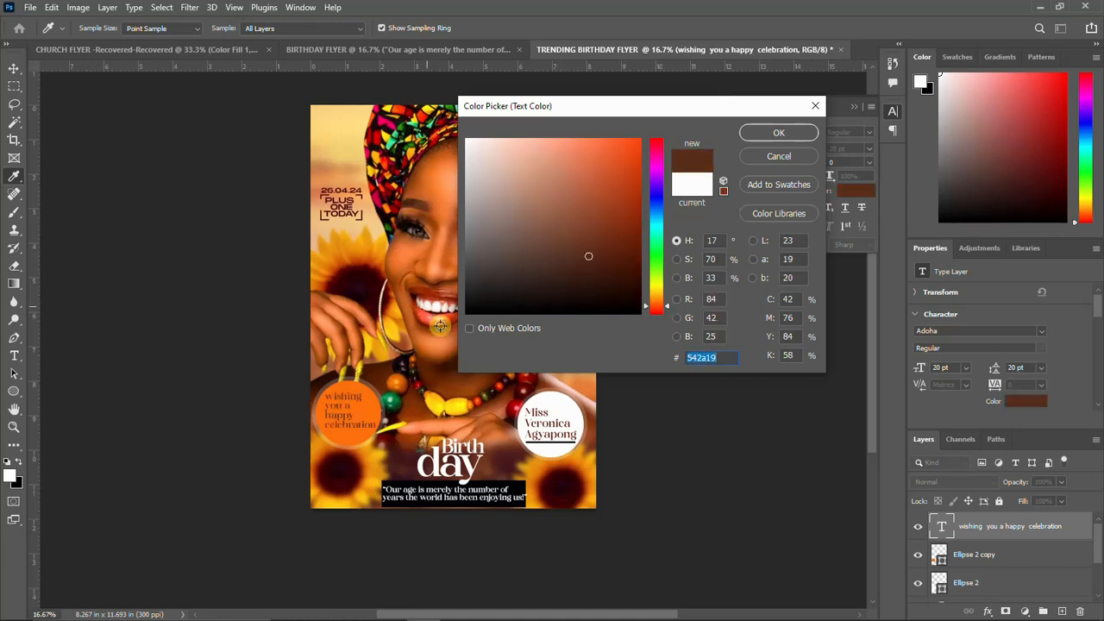
click(563, 395)
click(563, 398)
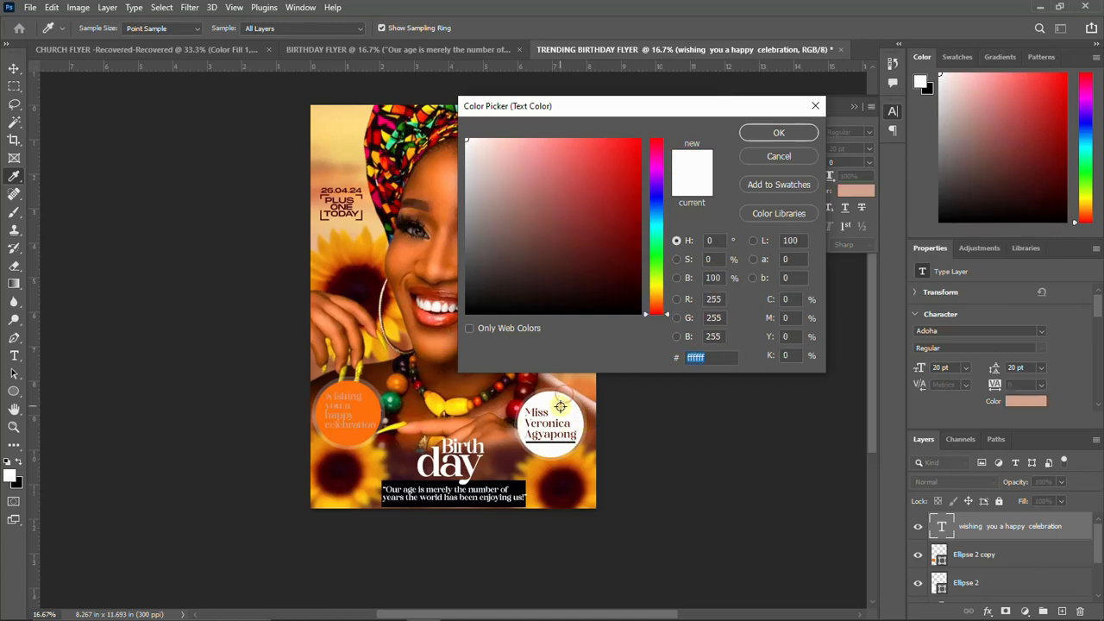
click(778, 132)
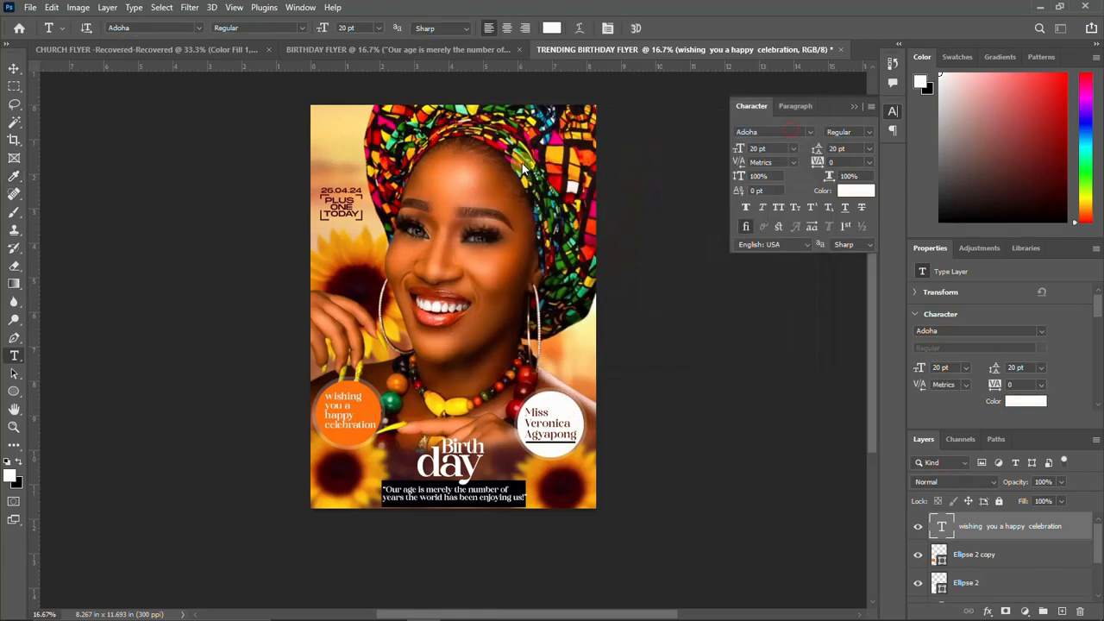
Centre-align the celebration text's paragraph and move it back over the orange circle.
click(787, 106)
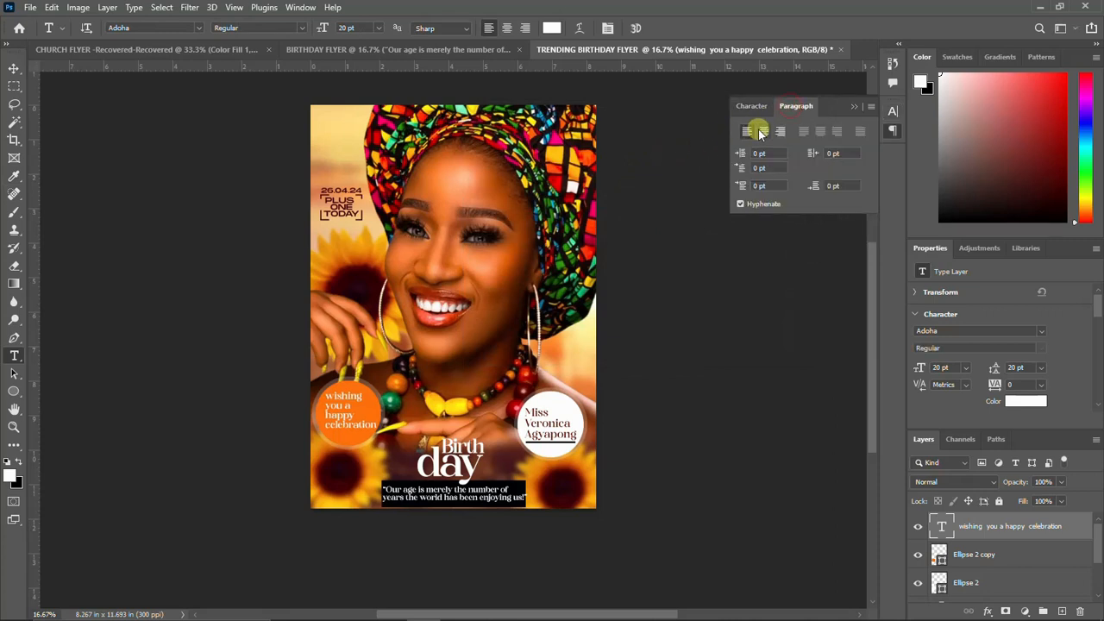
click(761, 132)
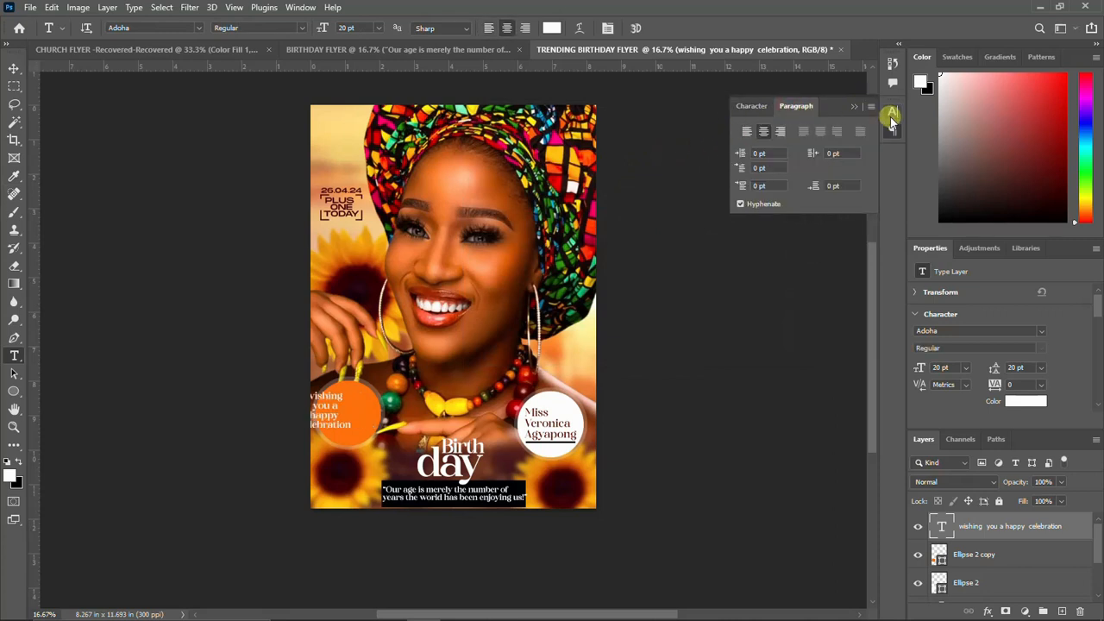
click(893, 113)
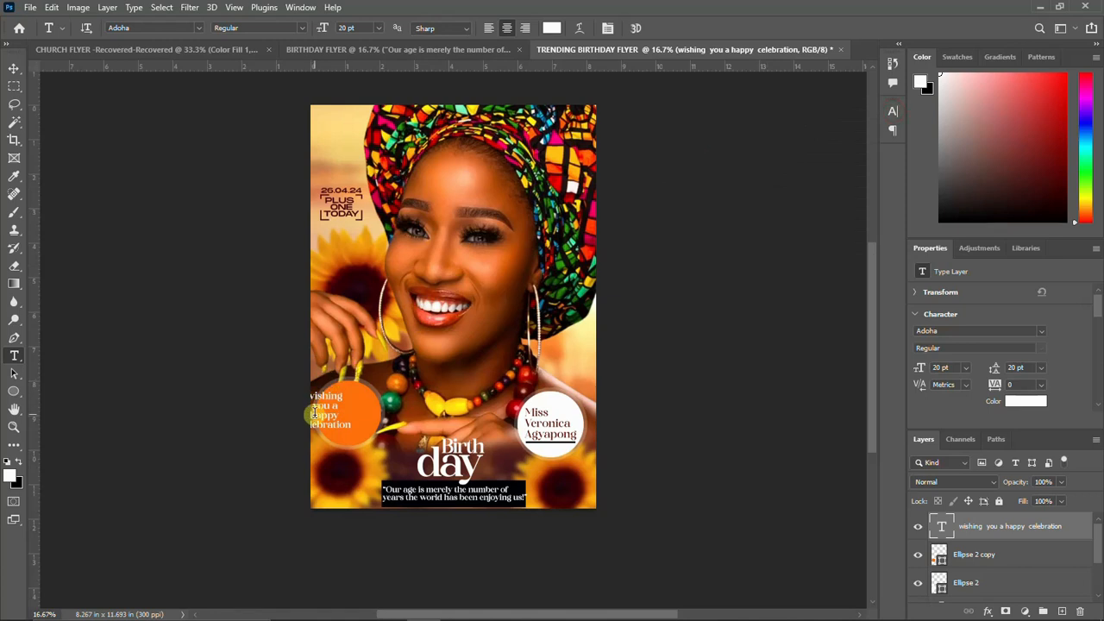
key(v)
drag(315, 414, 345, 419)
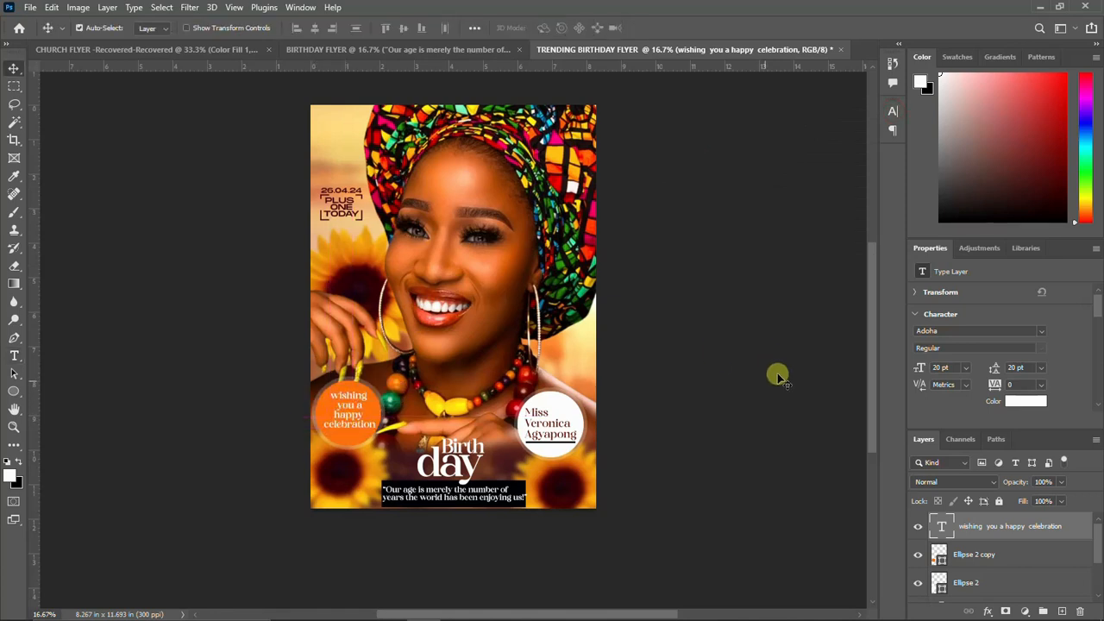
Centre the celebration text horizontally and vertically within the orange circle using that circle's outline as the selection, and deselect.
ctrl+click(935, 548)
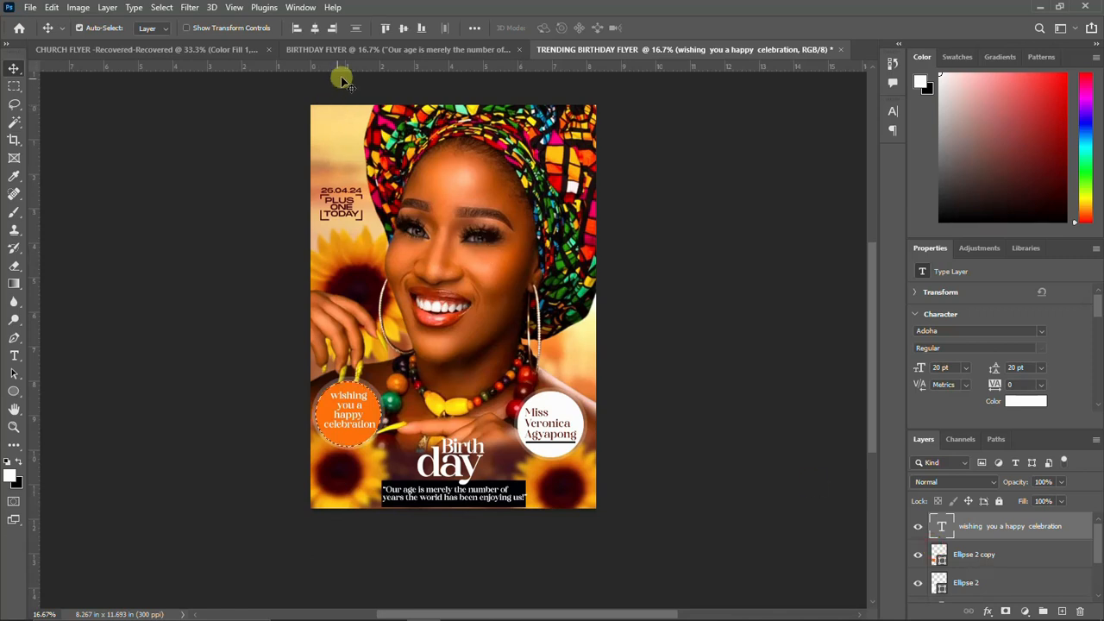
click(319, 29)
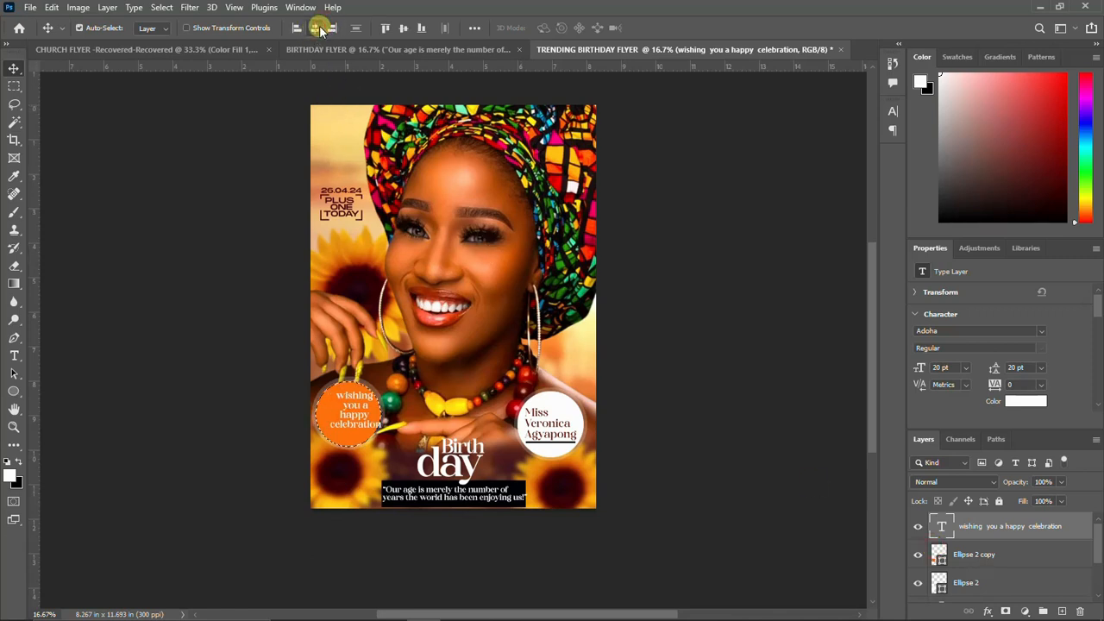
click(403, 28)
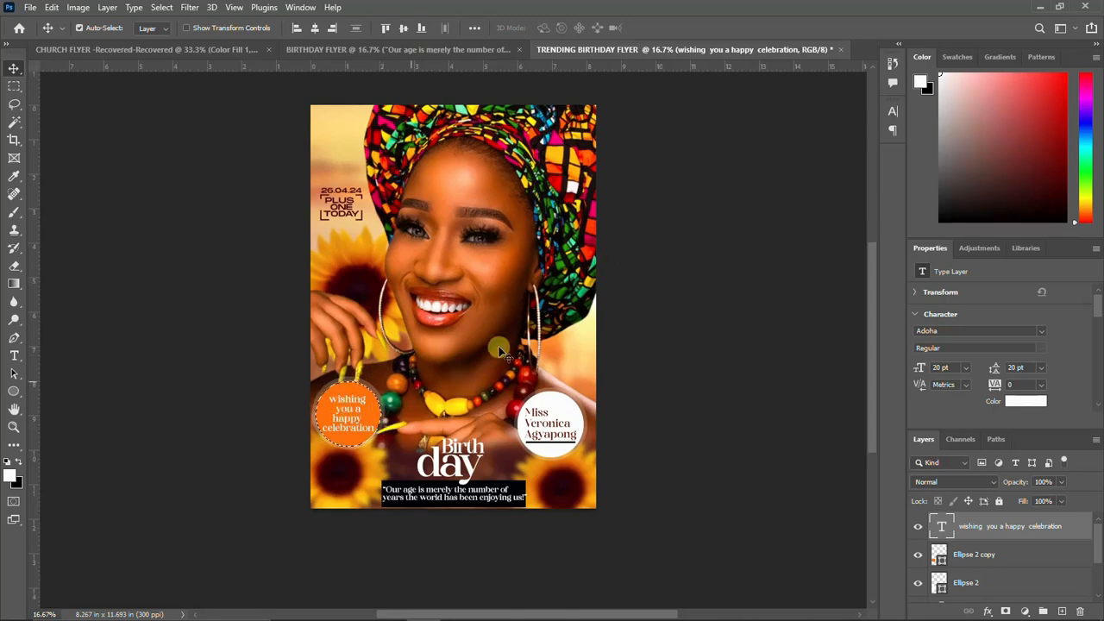
key(ctrl+f)
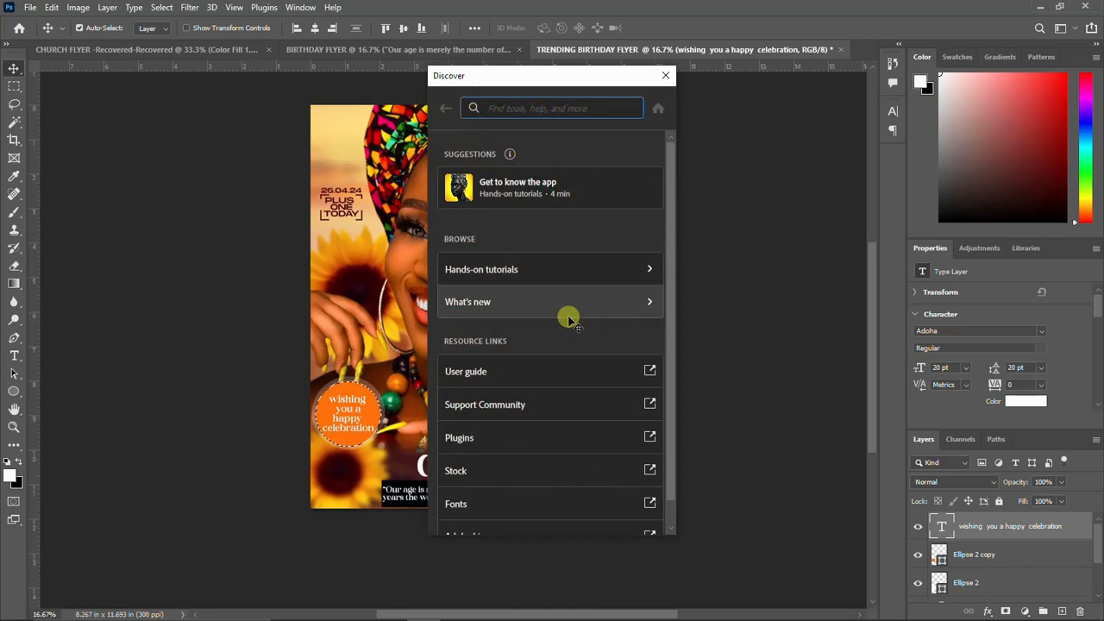
click(665, 75)
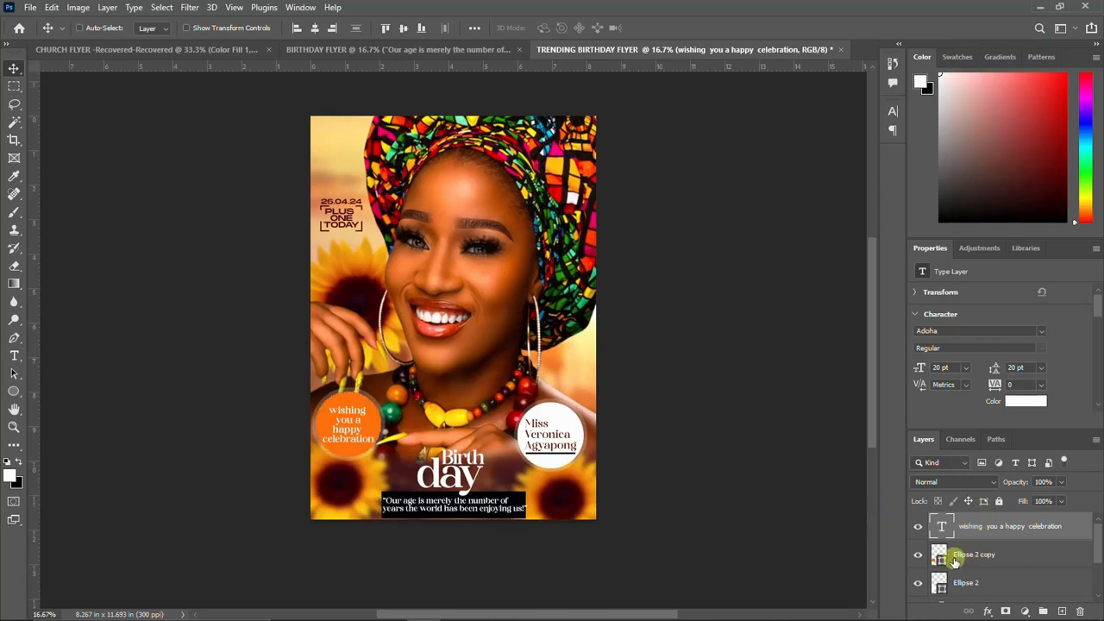
key(ctrl+d)
Group the celebration text with both Ellipse 2 circle layers and name the group MESSAGE.
scroll(990, 560, down, 2)
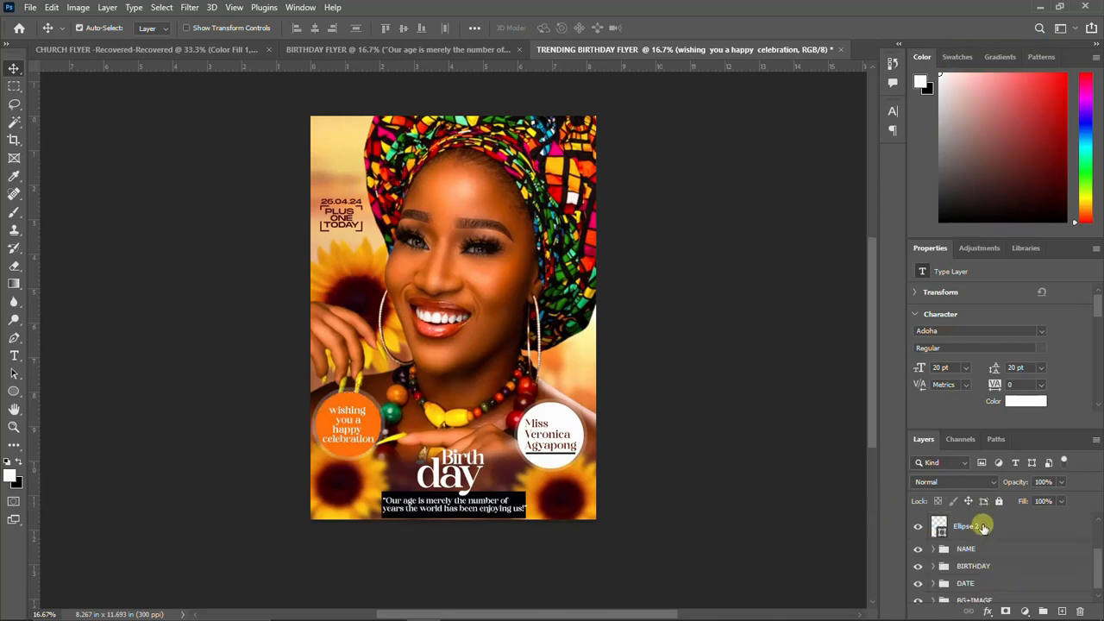
shift+click(984, 526)
scroll(983, 526, up, 2)
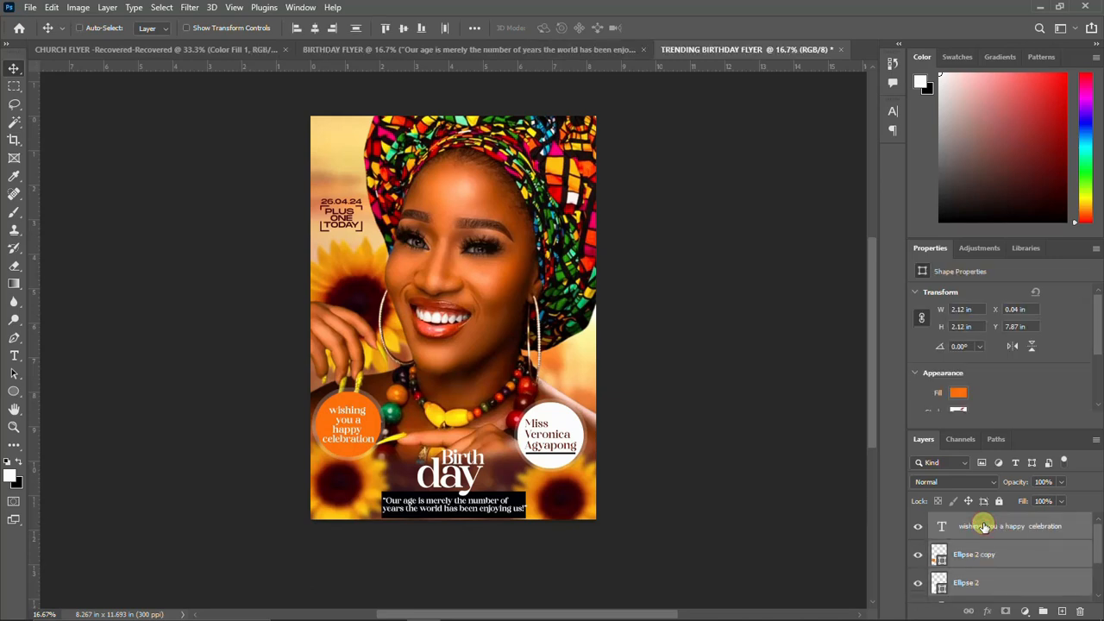
key(ctrl+g)
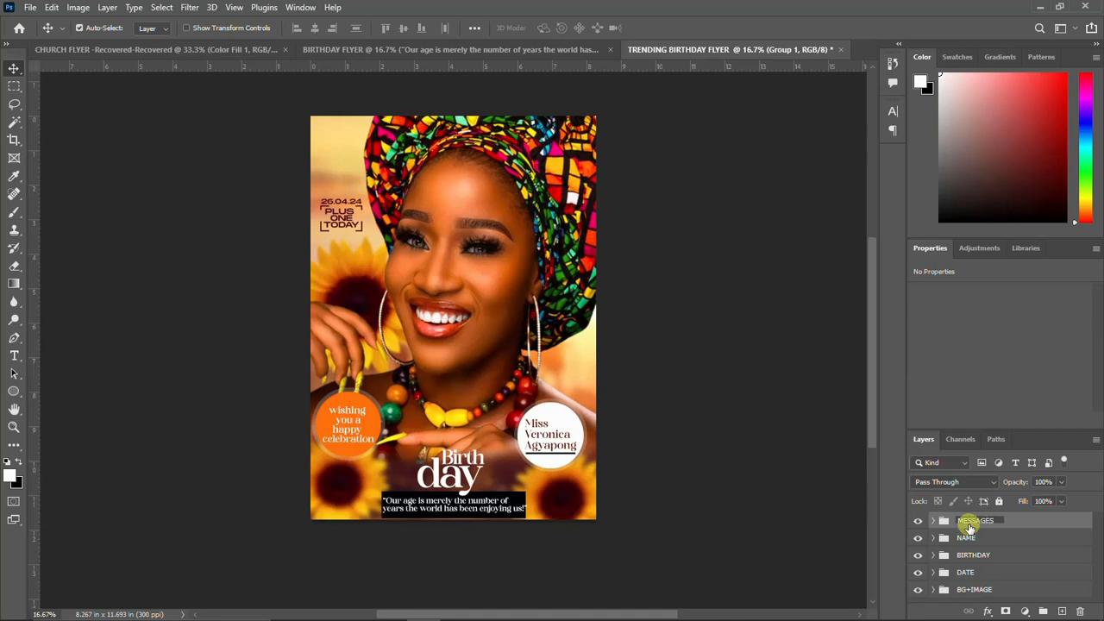
key(Return)
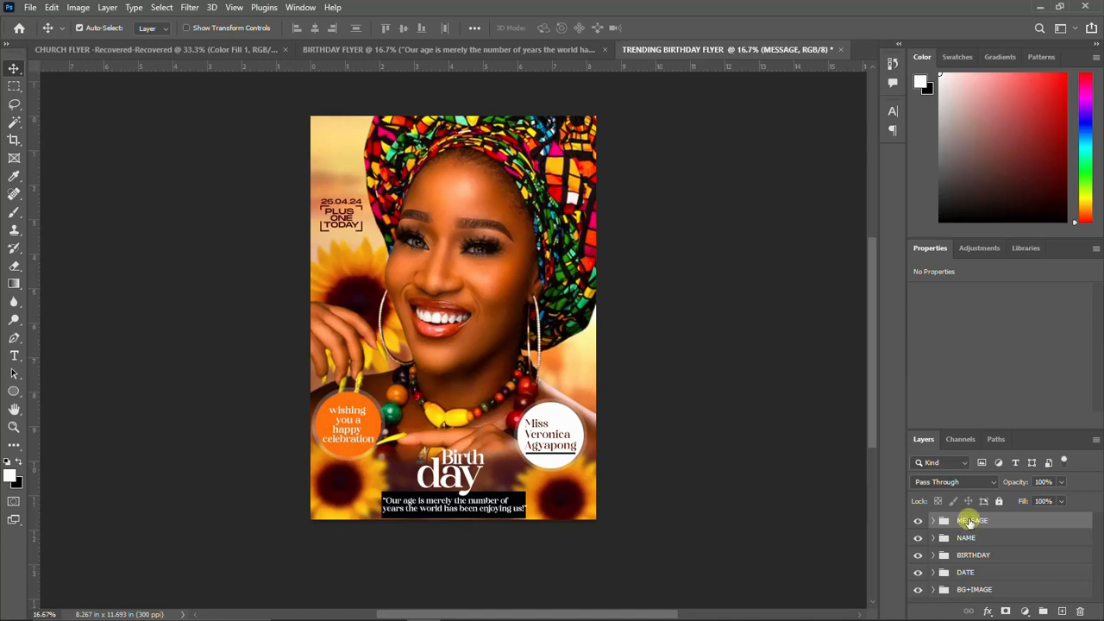
Check the contents of the MESSAGE, NAME and BIRTHDAY groups by hiding and showing each one in turn.
click(918, 521)
click(918, 521)
click(918, 539)
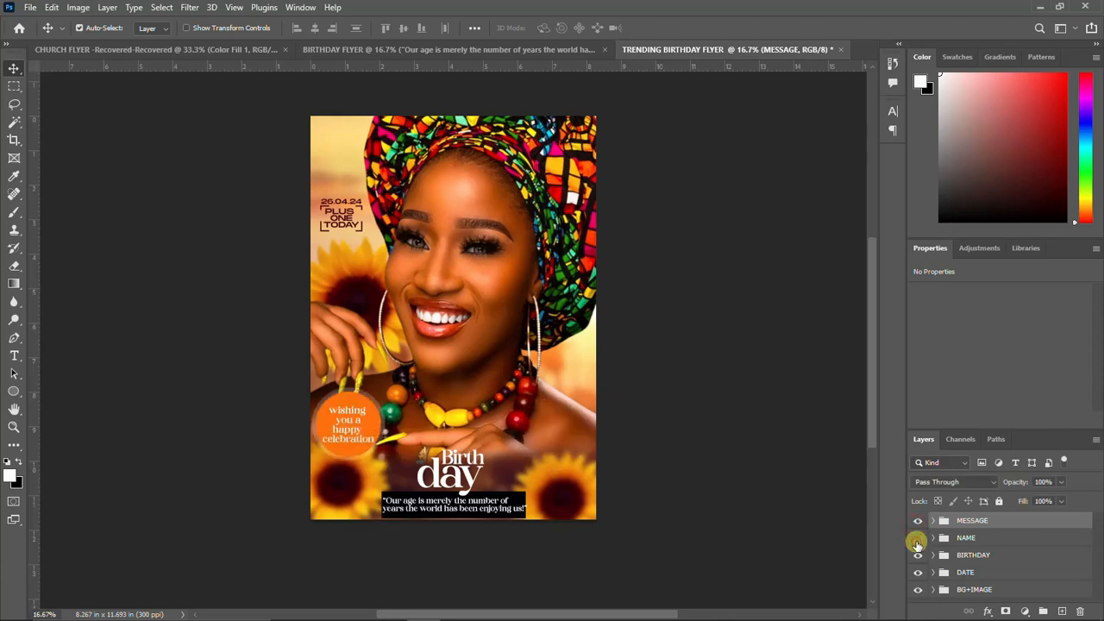
click(918, 539)
click(917, 556)
click(917, 555)
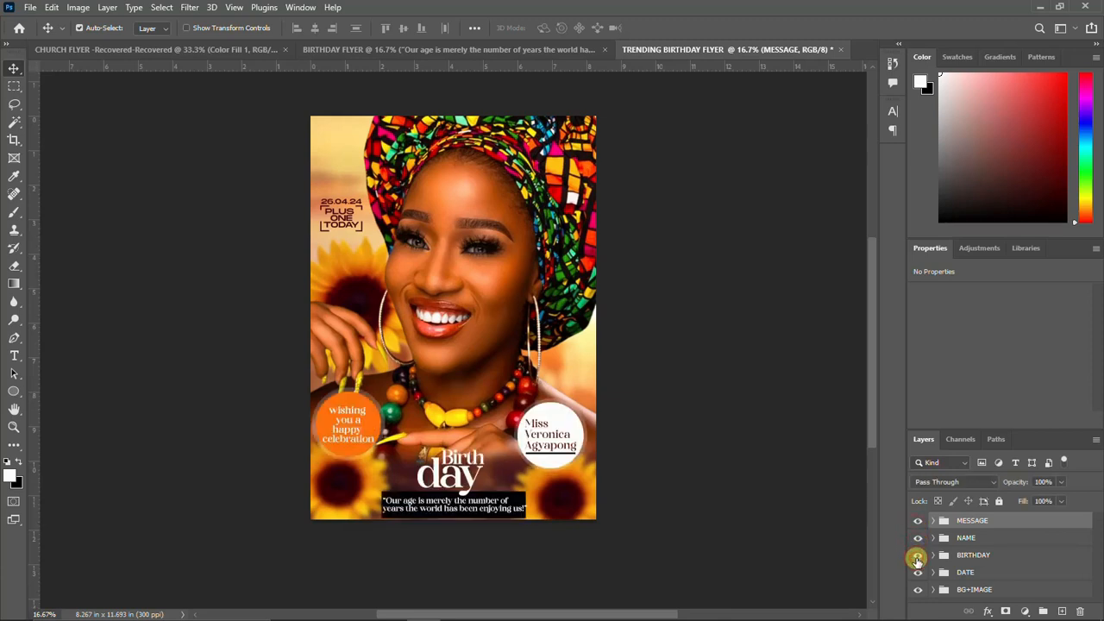
Nudge the BIRTHDAY group up slightly so its quote bar sits clear of the flyer's lower edge.
click(969, 556)
key(Up)
key(Up)
key(Up)
key(Up)
key(Up)
key(Up)
key(Up)
key(Up)
key(Up)
key(Up)
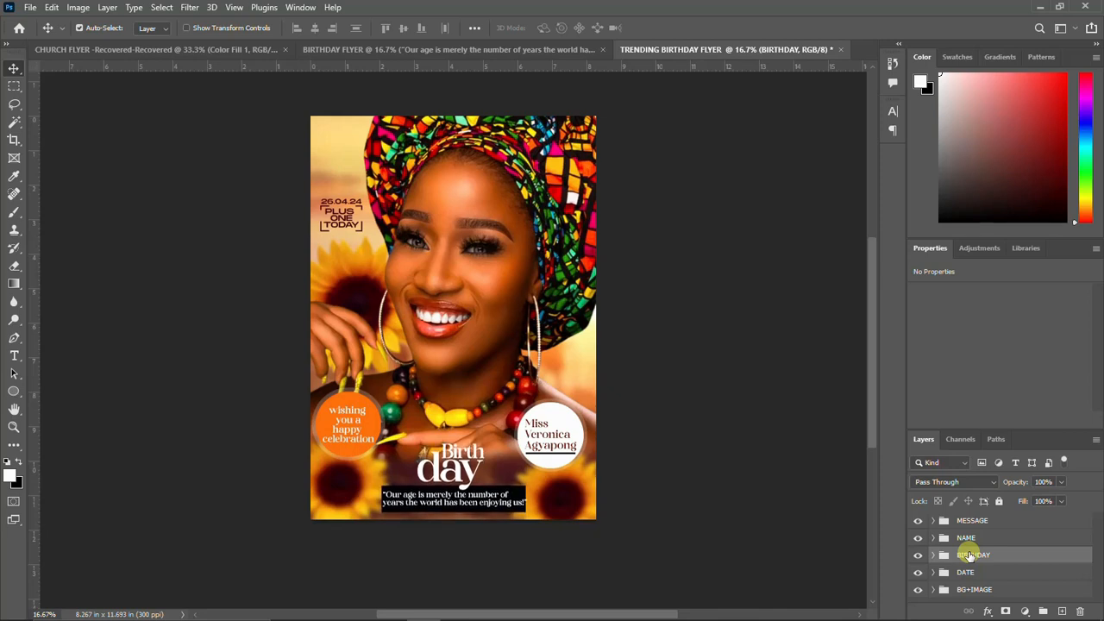
Collapse the portrait layer's smart filters and move the portrait up and slightly right to about X 1240 px, Y 1374.5 px.
click(500, 291)
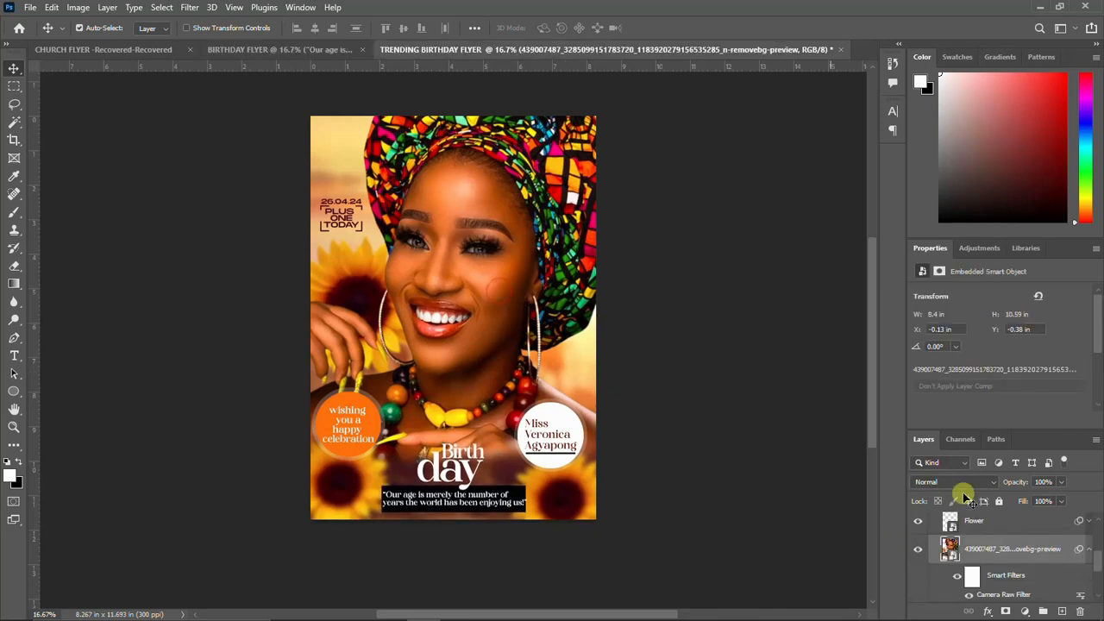
click(1088, 549)
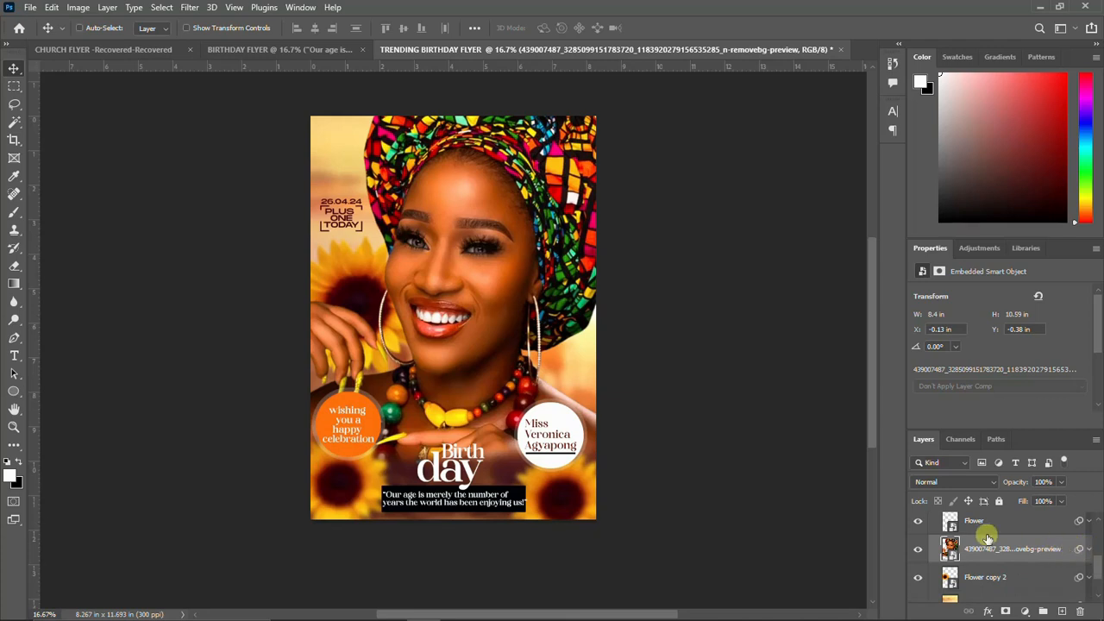
key(ctrl+t)
click(561, 249)
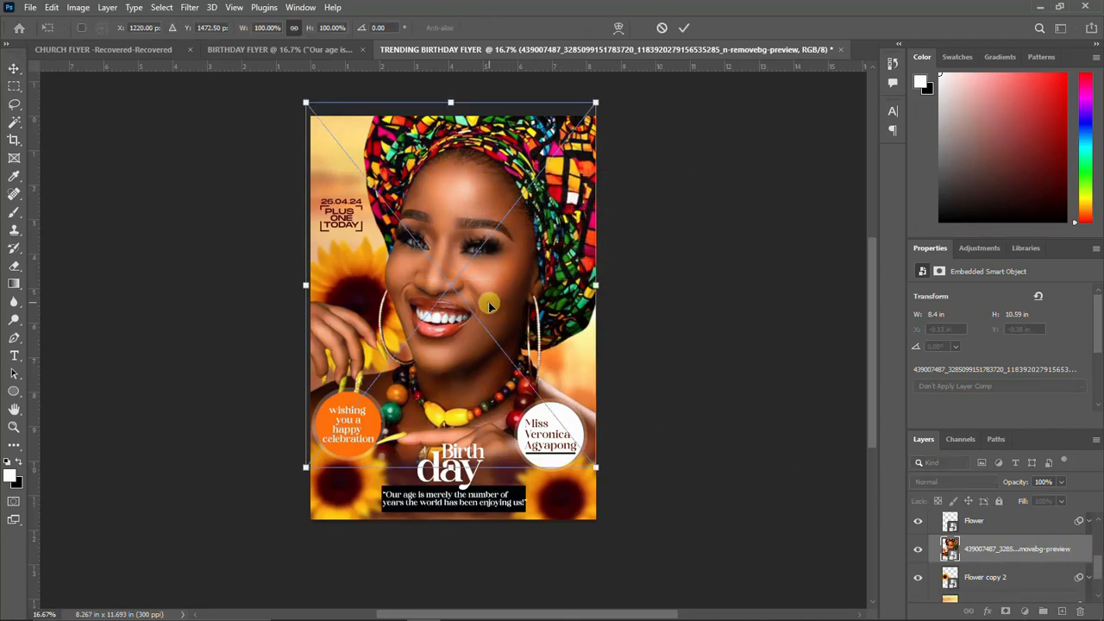
drag(489, 306, 489, 297)
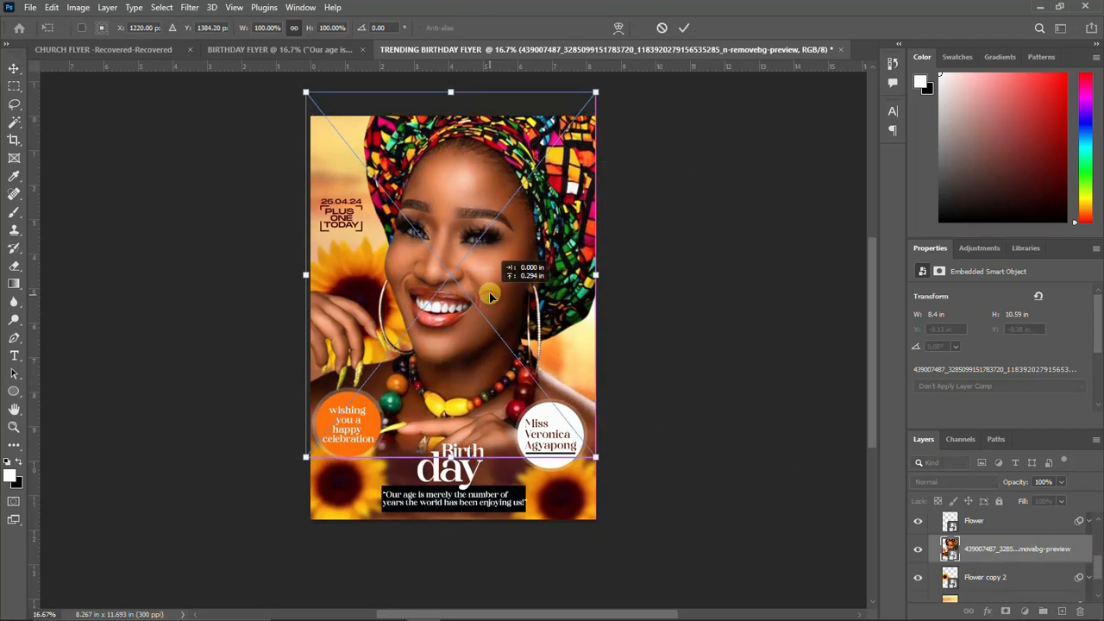
drag(488, 296, 493, 295)
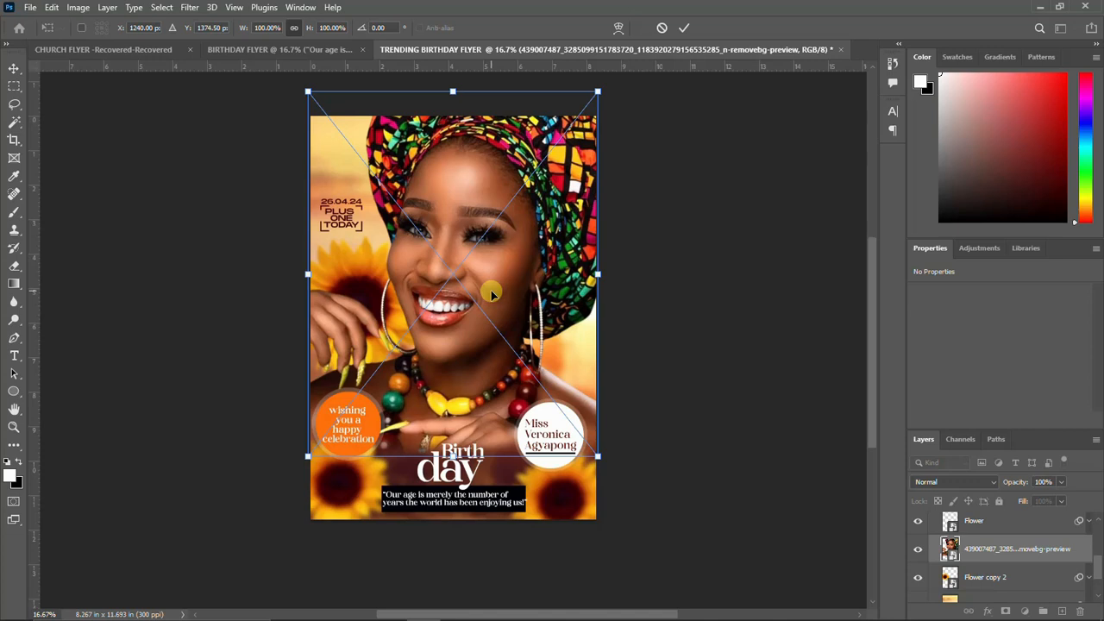
key(Return)
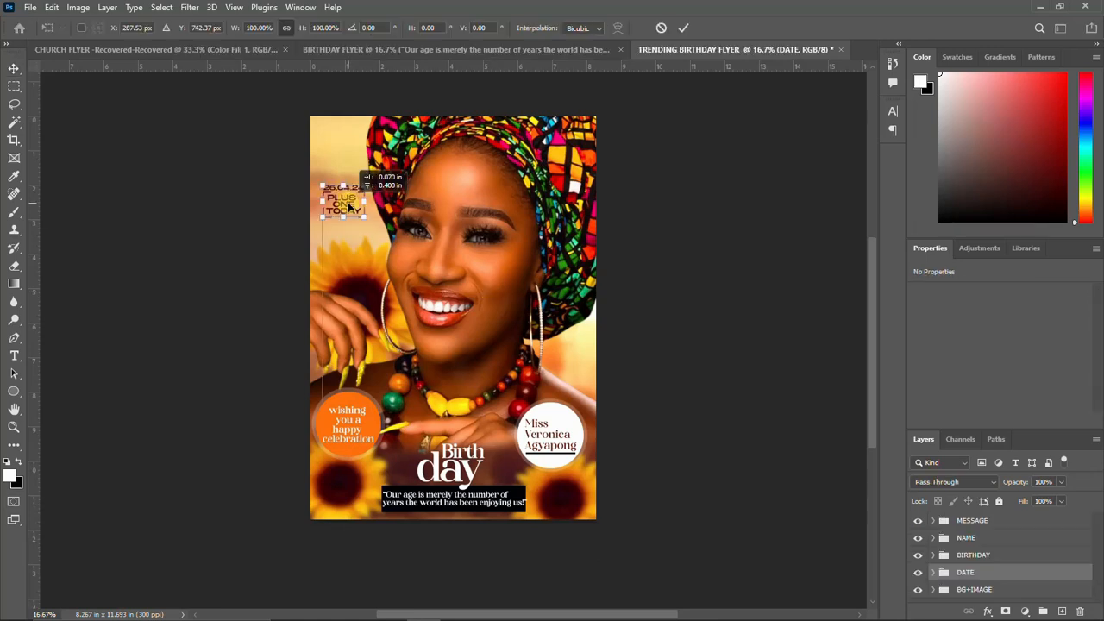
Move the DATE group up about 0.4 in and right about 0.07 in, and enlarge the BIRTHDAY group to about 115% from its centre.
drag(347, 218, 348, 205)
key(Return)
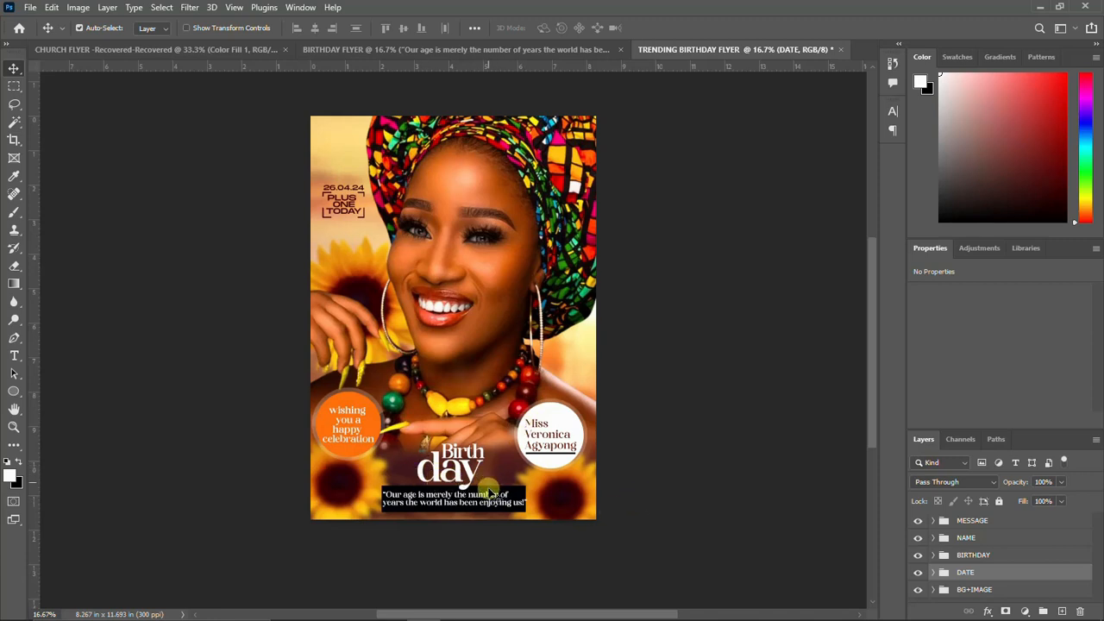
click(977, 558)
key(ctrl+t)
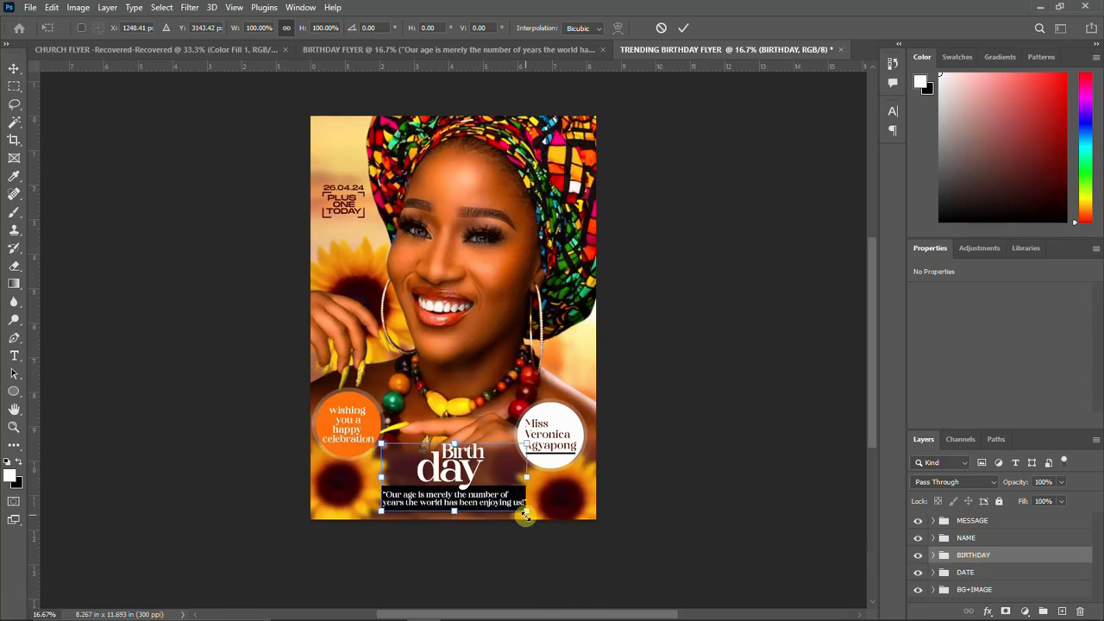
drag(528, 510, 536, 515)
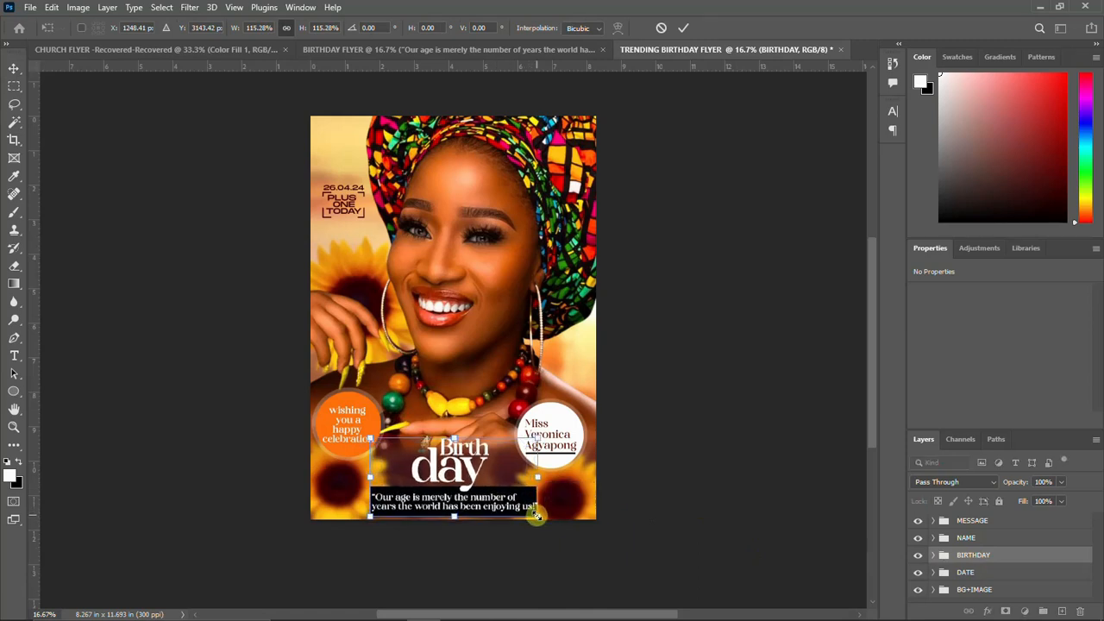
key(Return)
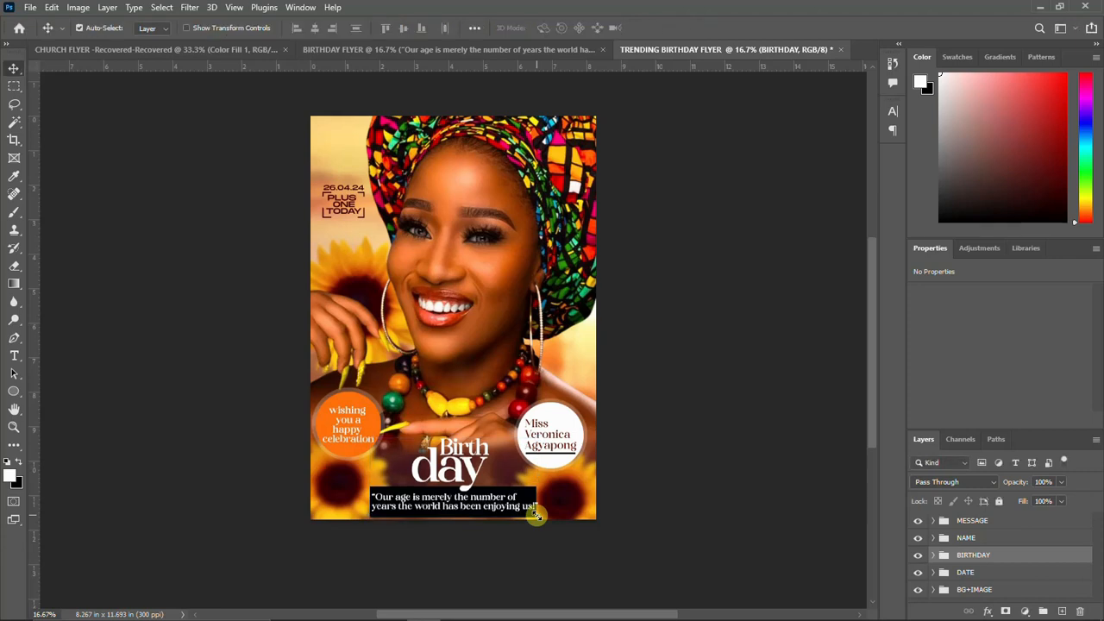
Stamp all visible layers into a new merged layer above the MESSAGE group.
scroll(992, 521, up, 4)
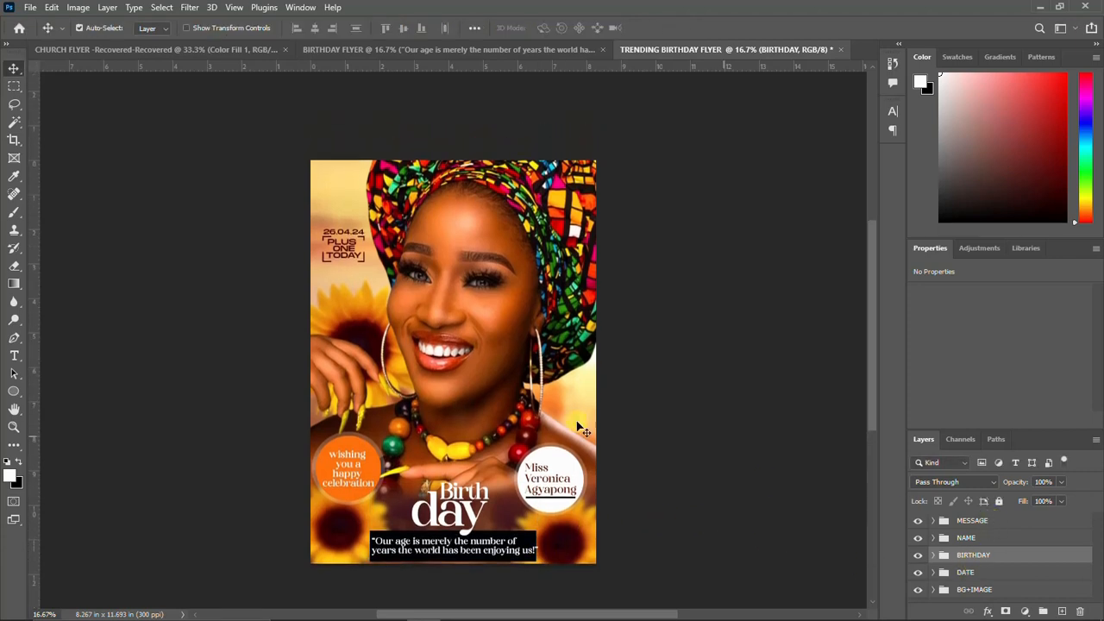
scroll(576, 414, down, 1)
scroll(580, 415, up, 1)
scroll(1028, 526, up, 2)
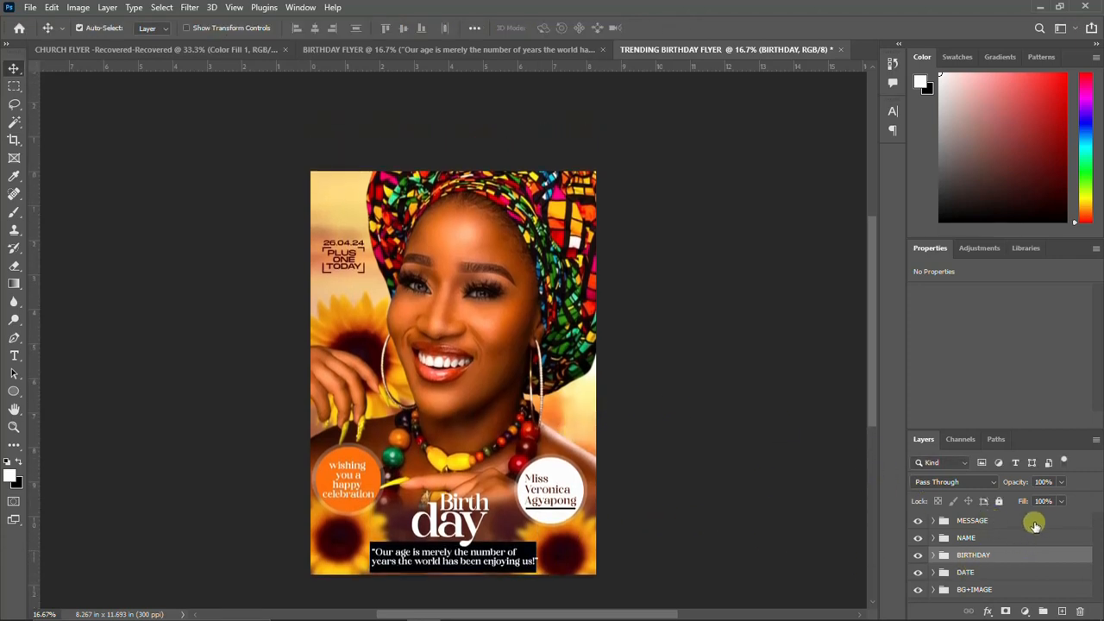
scroll(718, 453, down, 1)
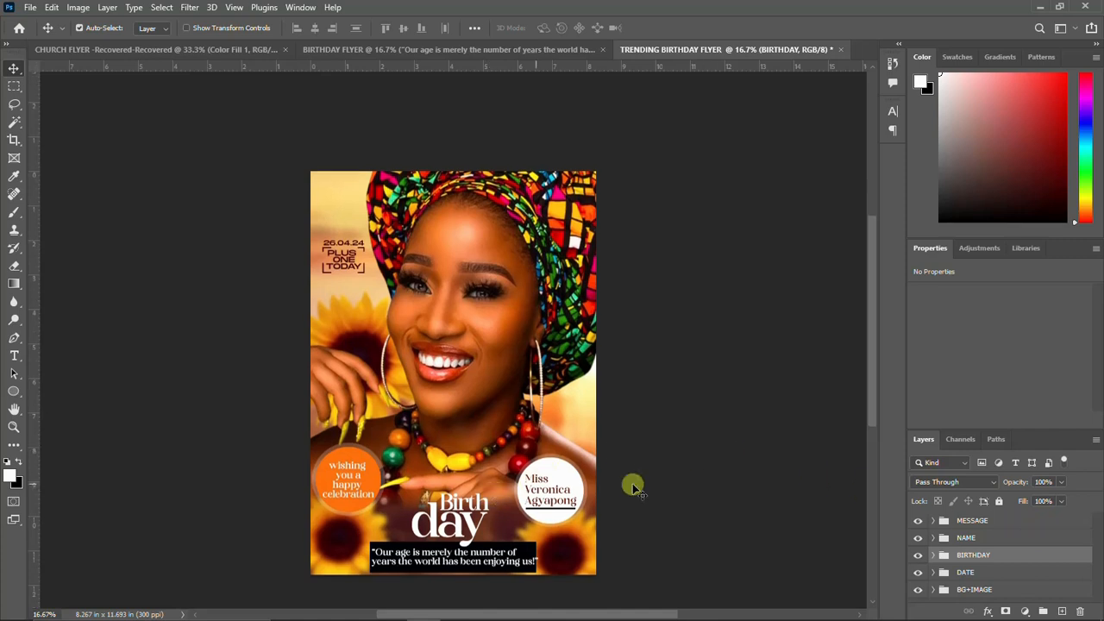
click(966, 521)
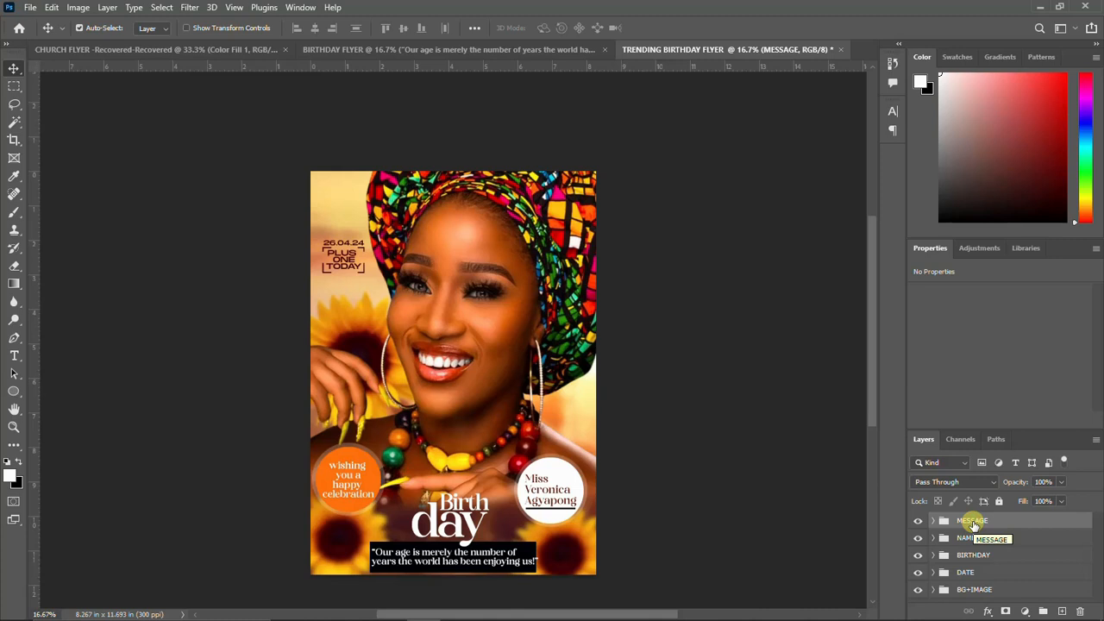
key(ctrl)
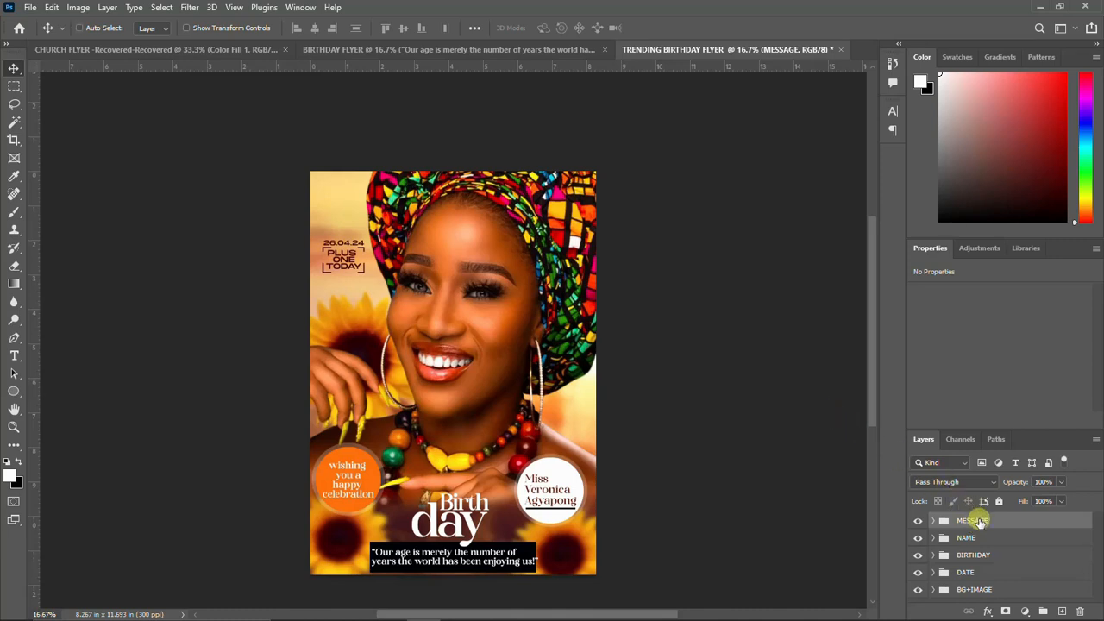
key(ctrl+shift+alt+e)
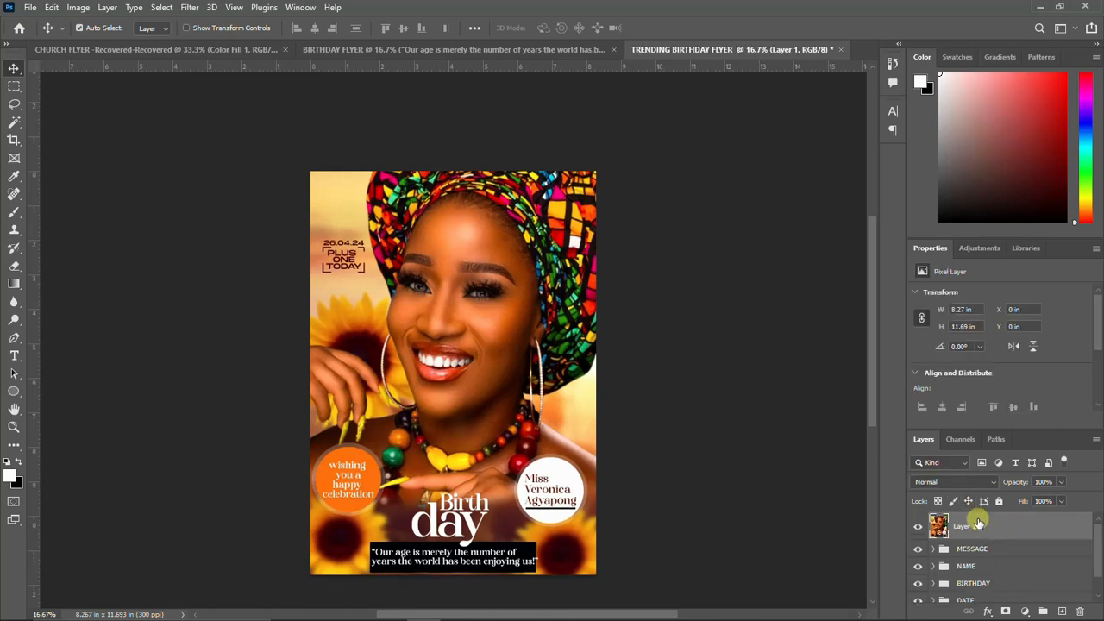
Start the Camera Raw Filter on the merged layer with Temperature +5, Tint +11, Exposure -0.20, Contrast +10, Highlights -21 and Shadows +25.
click(190, 7)
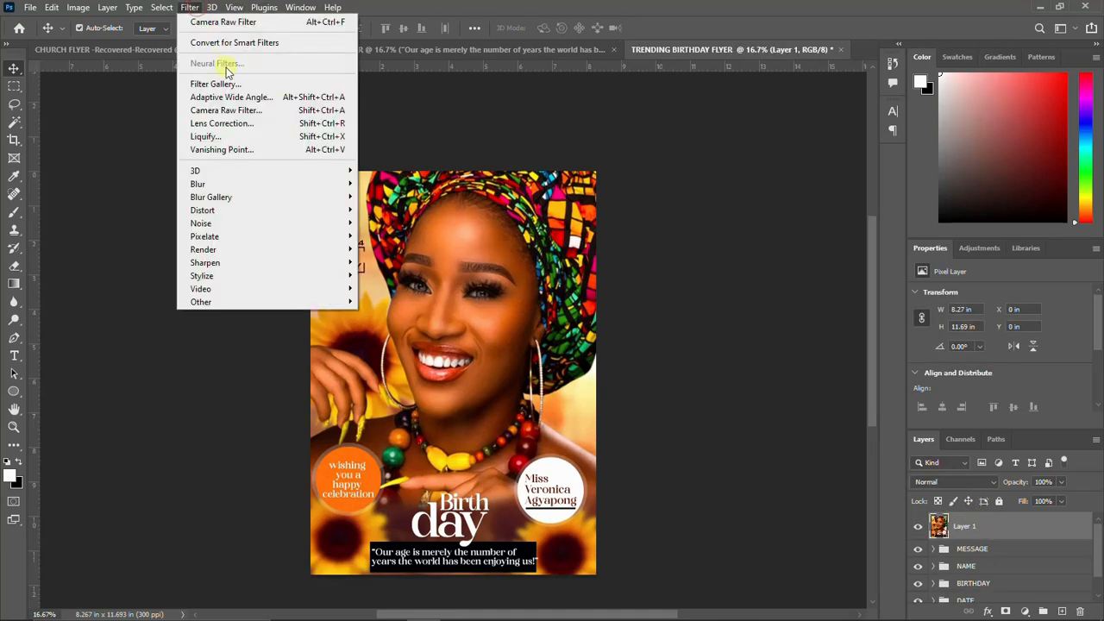
click(239, 124)
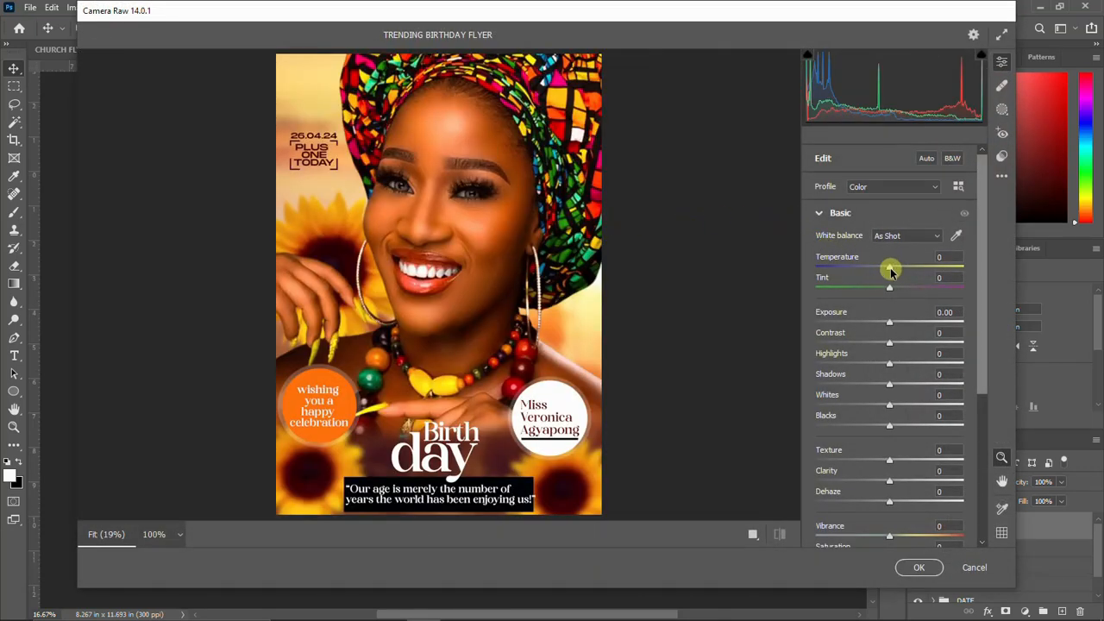
drag(891, 270, 910, 390)
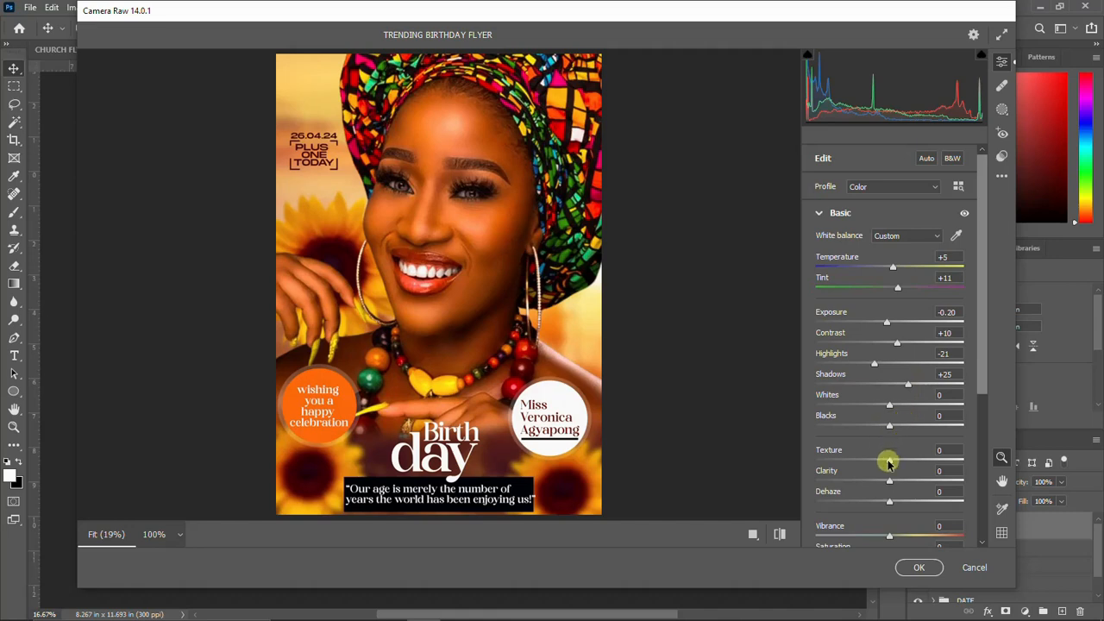
Set the Camera Raw Texture to +26, Clarity to +6 and Dehaze to +27.
drag(888, 460, 905, 470)
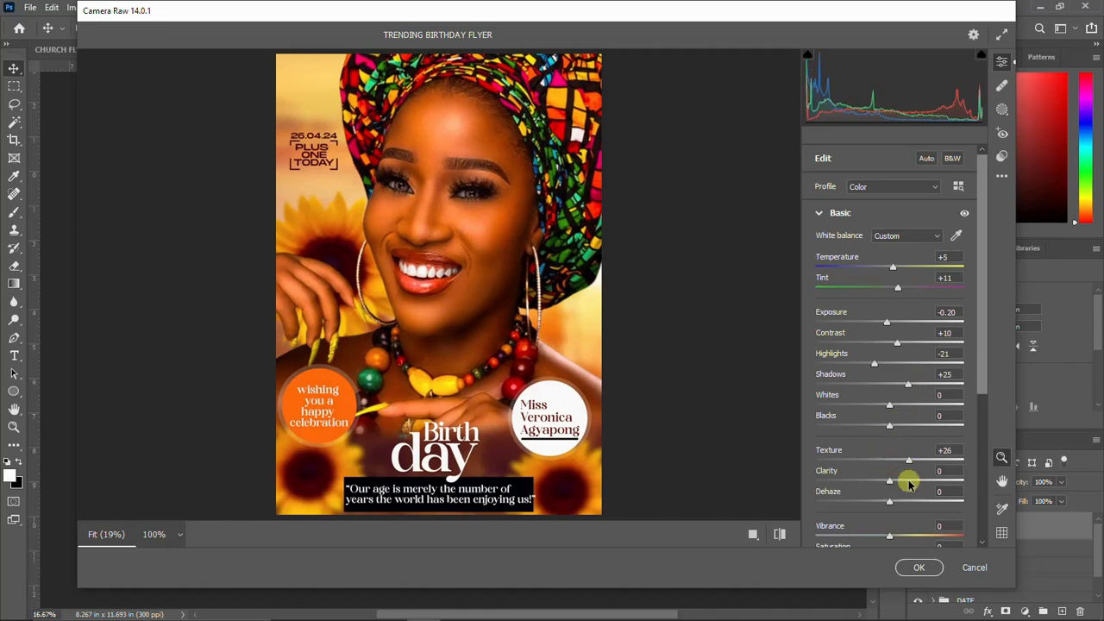
mouse_move(890, 484)
mouse_down()
mouse_move(912, 483)
mouse_move(898, 480)
mouse_up()
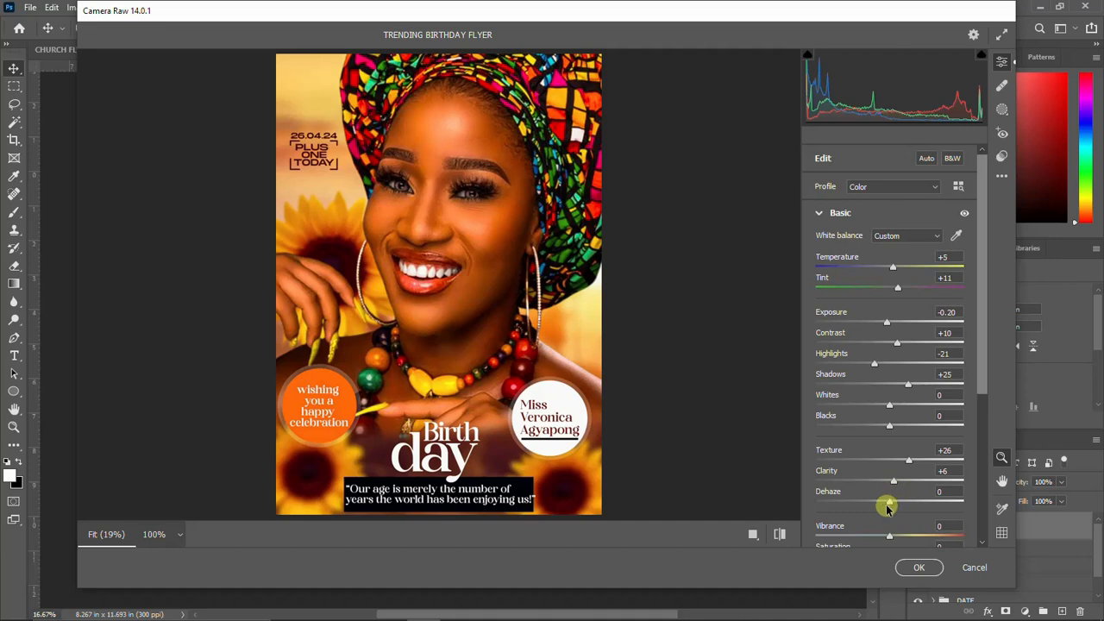
drag(892, 506, 912, 506)
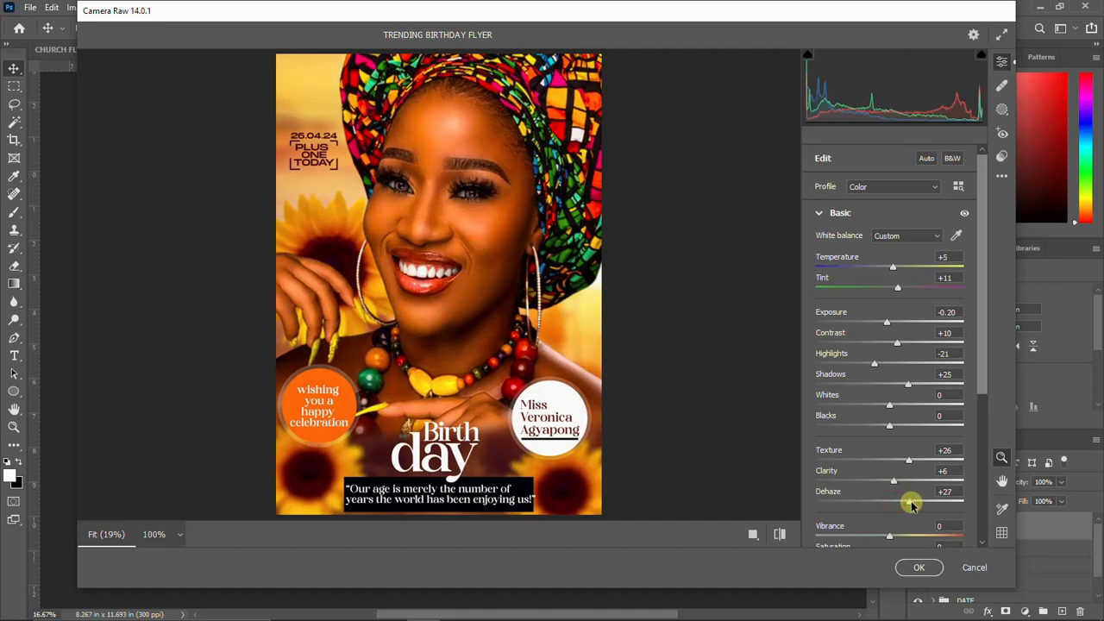
Set the Camera Raw Vibrance to +6 and Saturation to +1.
scroll(911, 504, down, 1)
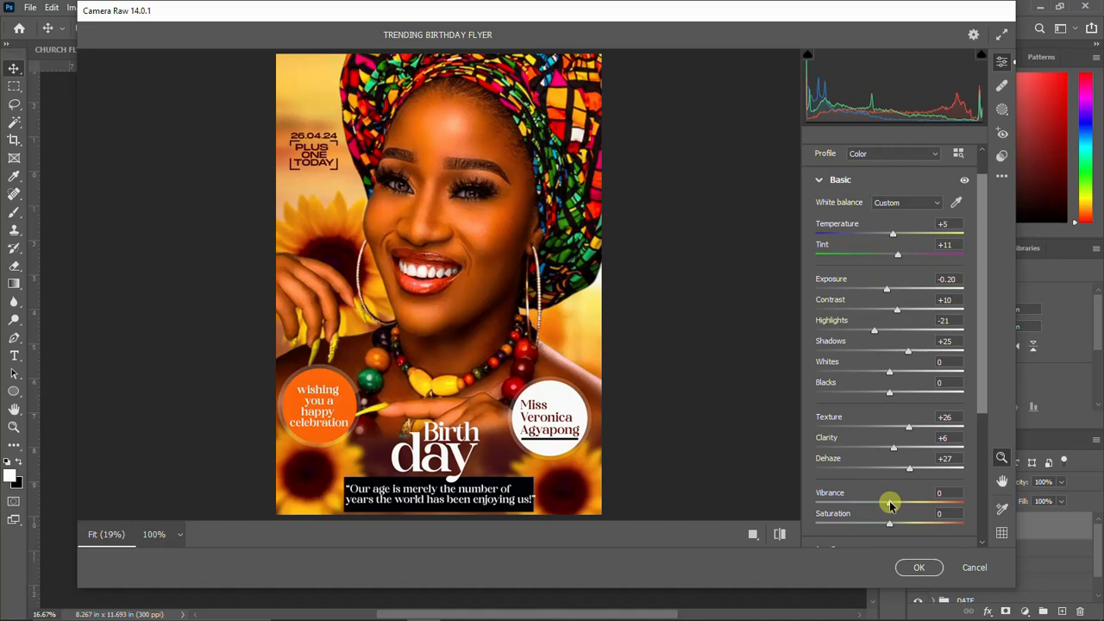
scroll(891, 506, down, 2)
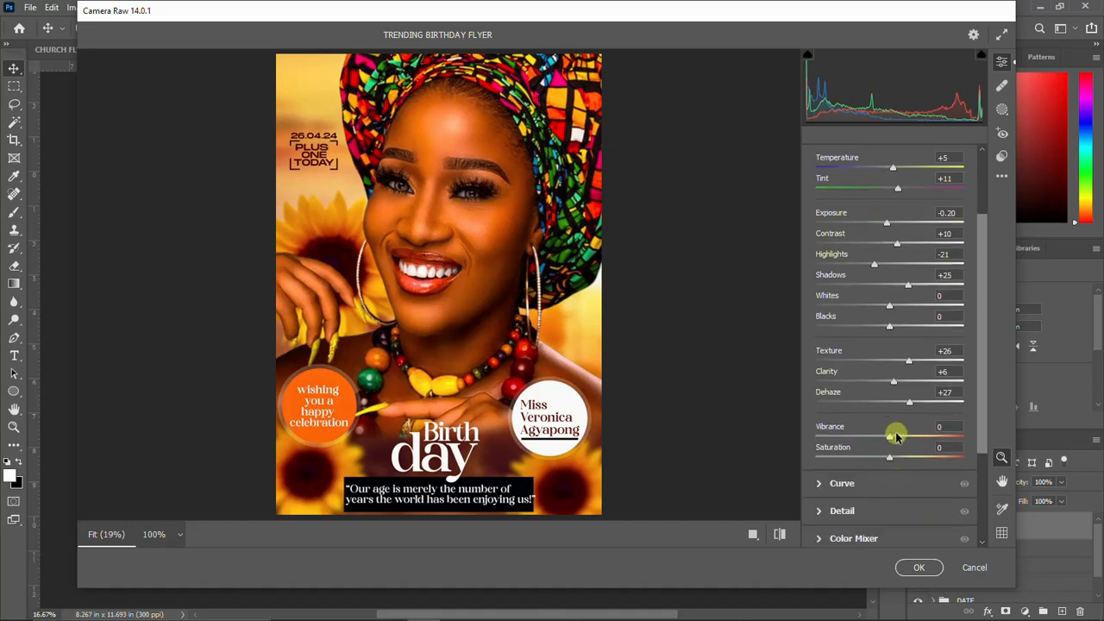
mouse_move(889, 439)
mouse_down()
mouse_move(921, 437)
mouse_move(833, 434)
mouse_move(908, 442)
mouse_move(891, 440)
mouse_up()
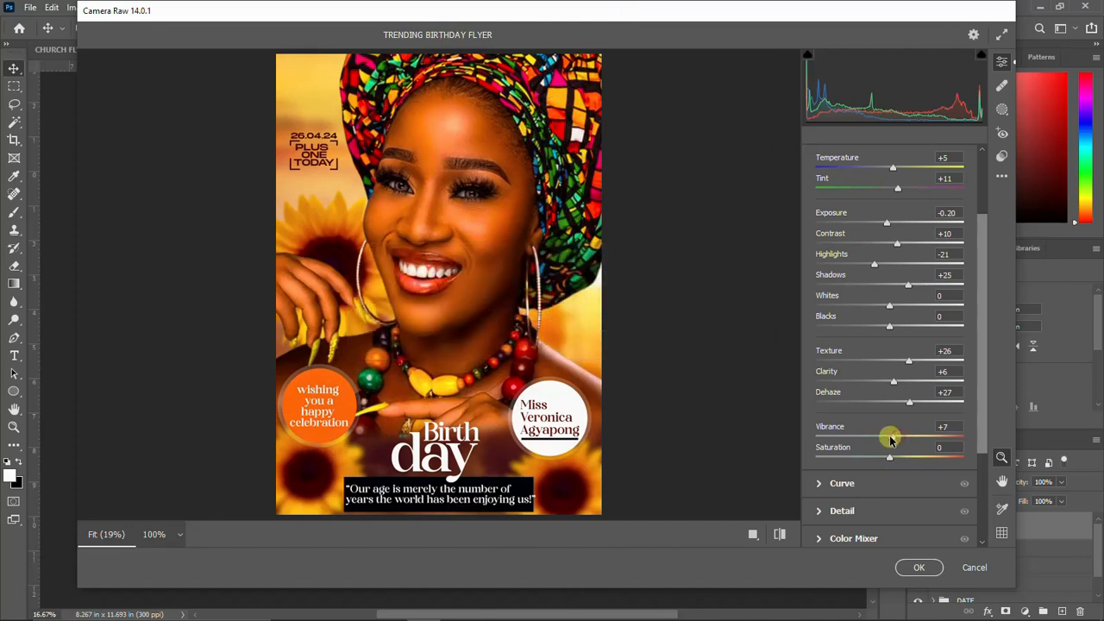
double_click(891, 439)
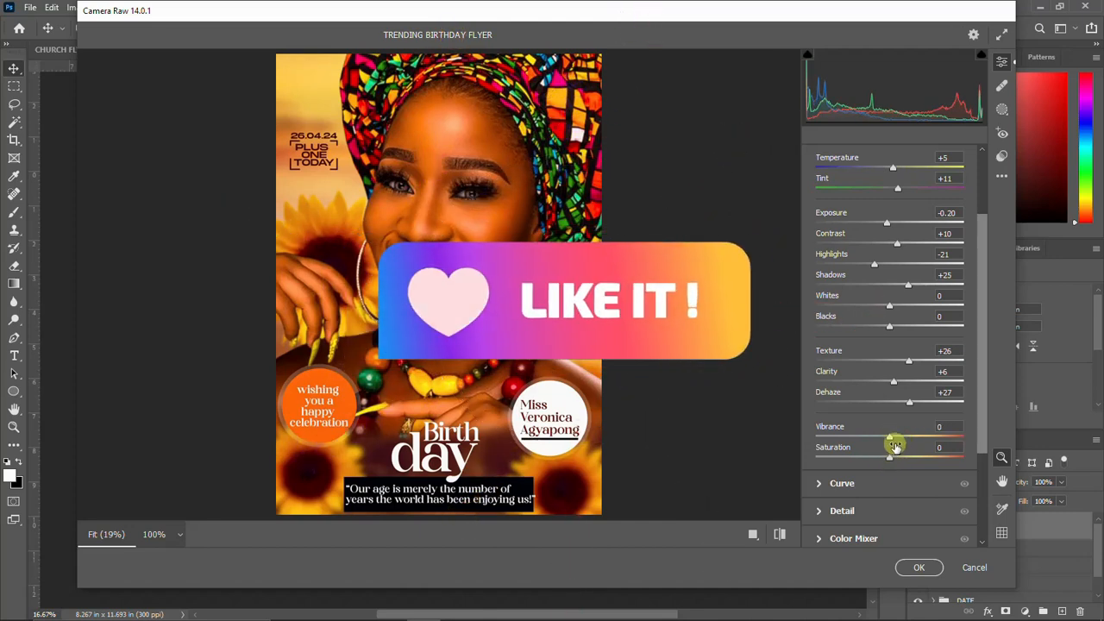
mouse_move(892, 437)
mouse_down()
mouse_move(901, 437)
mouse_move(894, 456)
mouse_move(906, 457)
mouse_move(889, 456)
mouse_up()
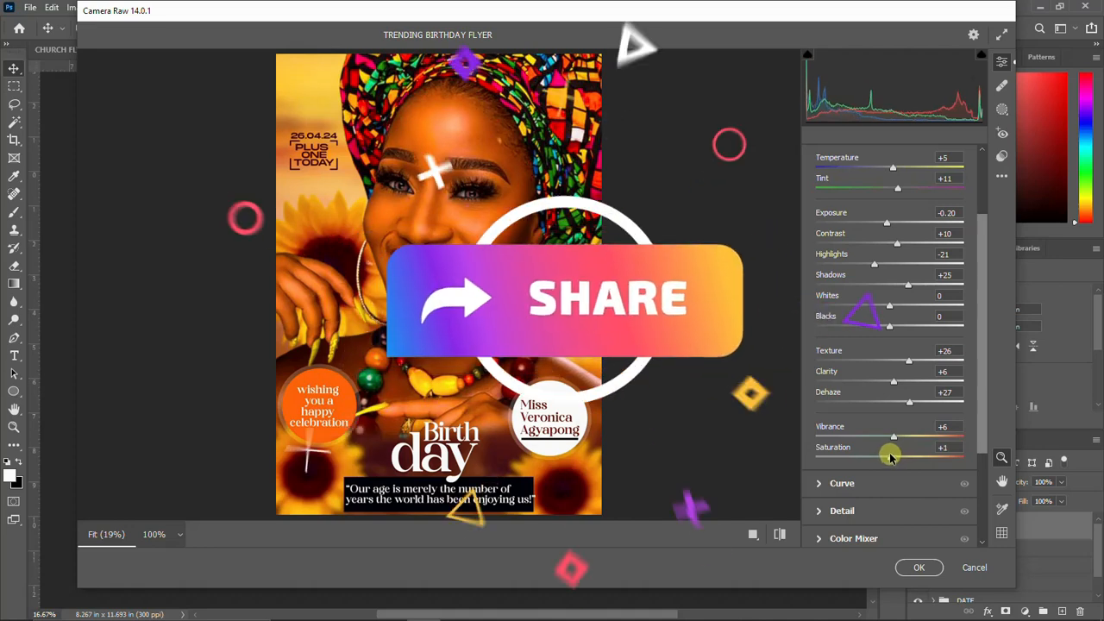
Compare the flyer before and after grading side by side, and apply the Camera Raw adjustments.
click(749, 535)
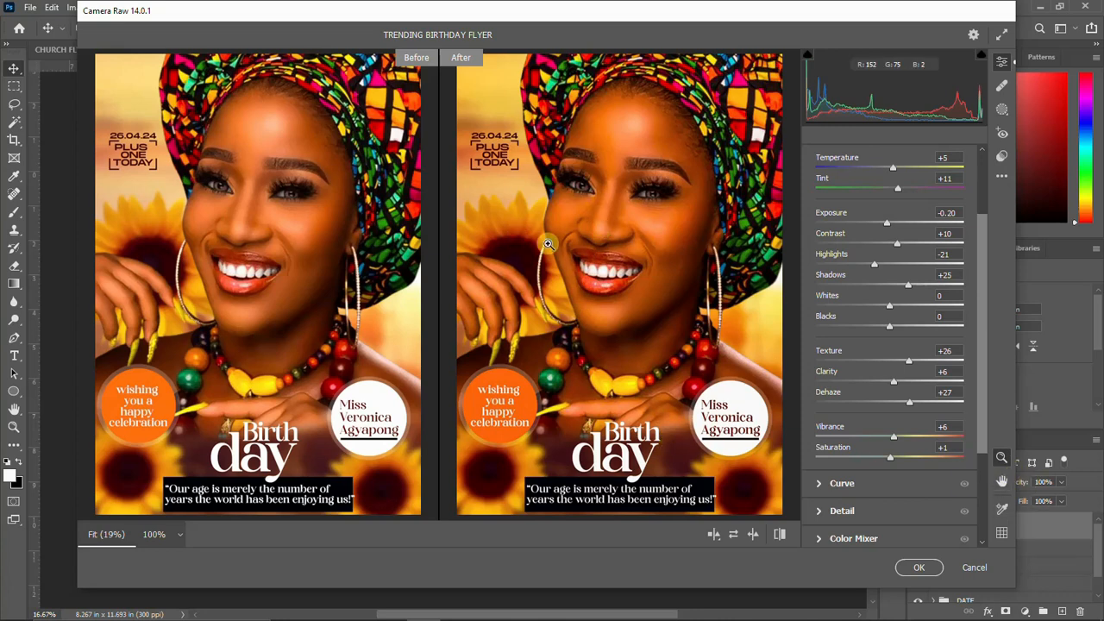
scroll(548, 244, up, 1)
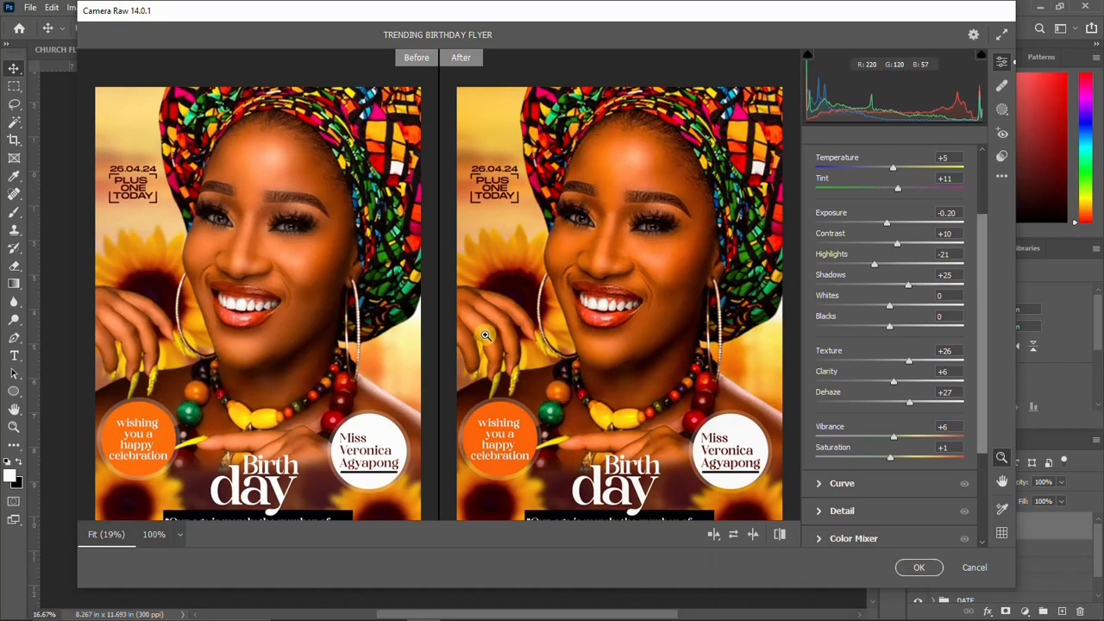
click(918, 567)
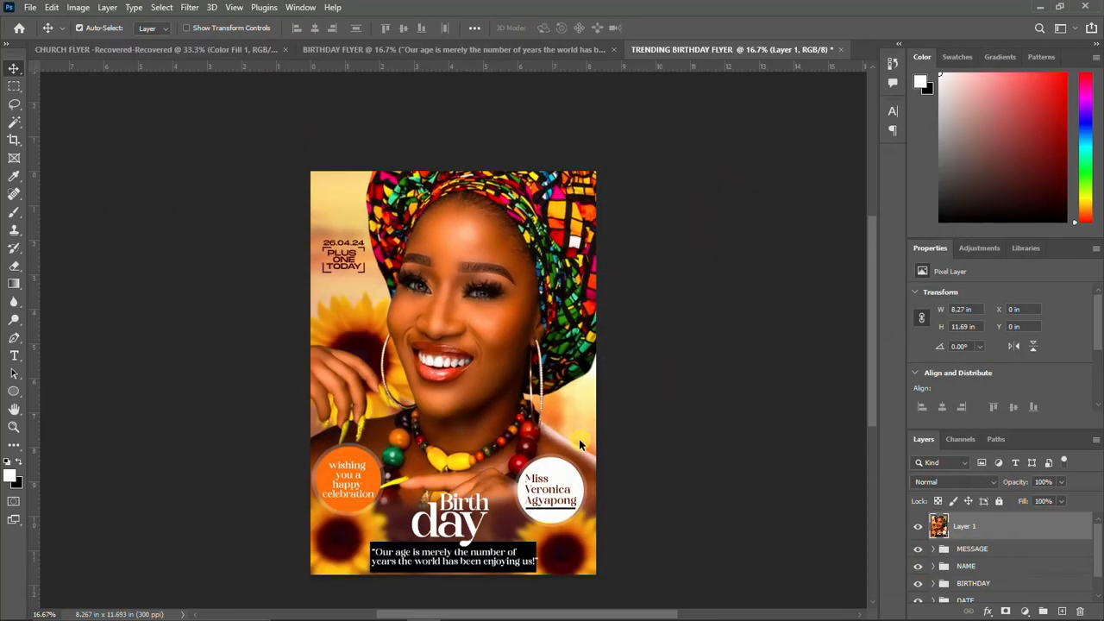
Compare the flyer with and without the colour grading by hiding and showing the merged layer.
click(917, 528)
click(916, 528)
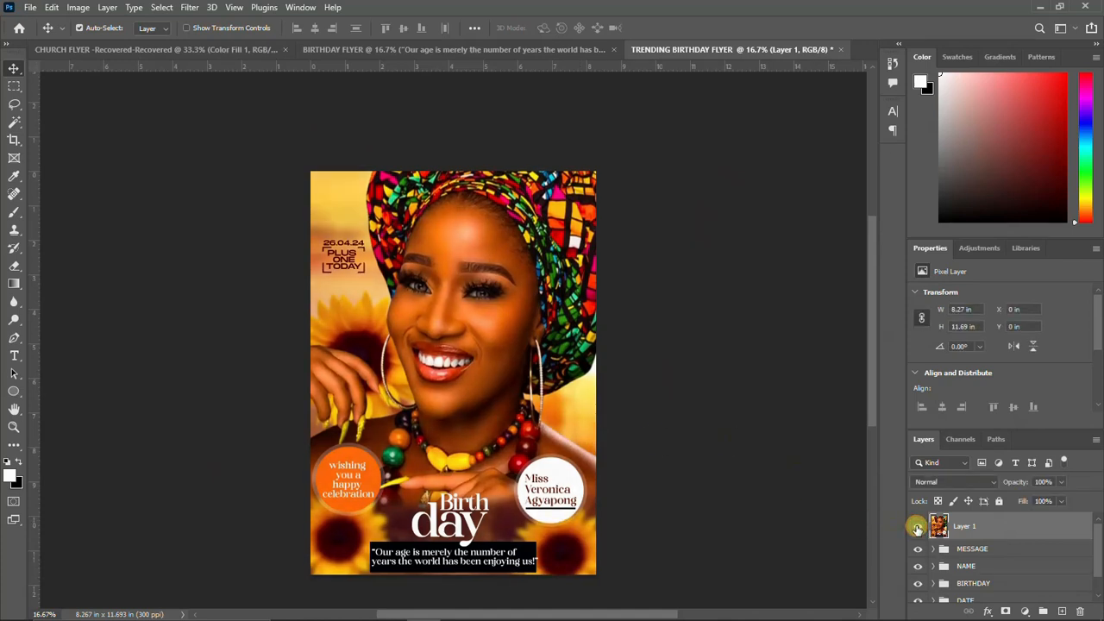
click(917, 528)
click(917, 527)
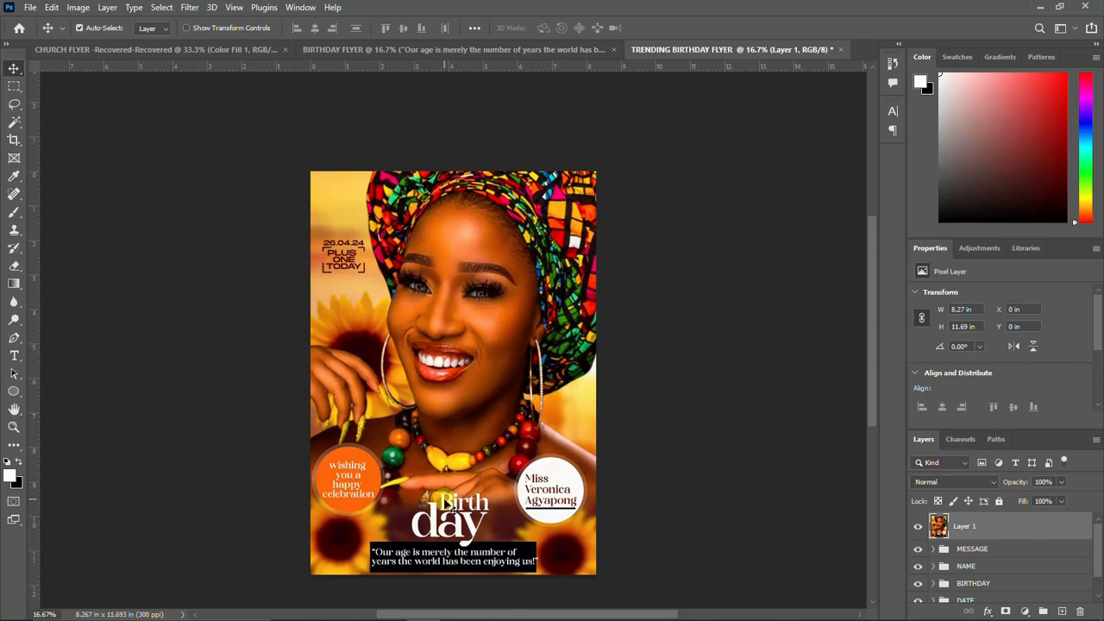
mouse_move(782, 617)
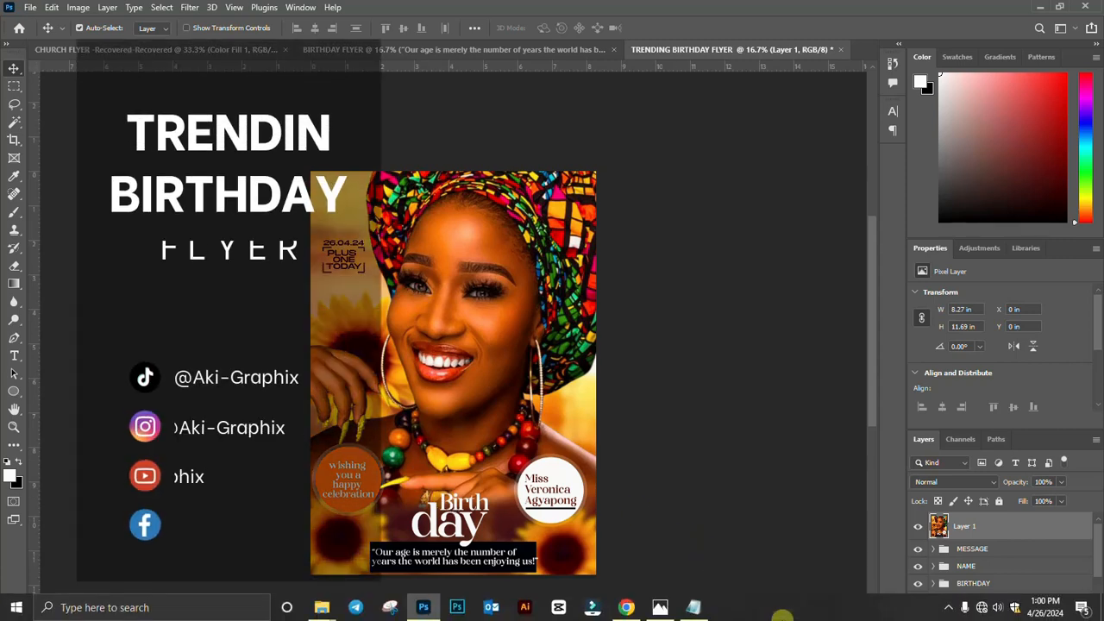